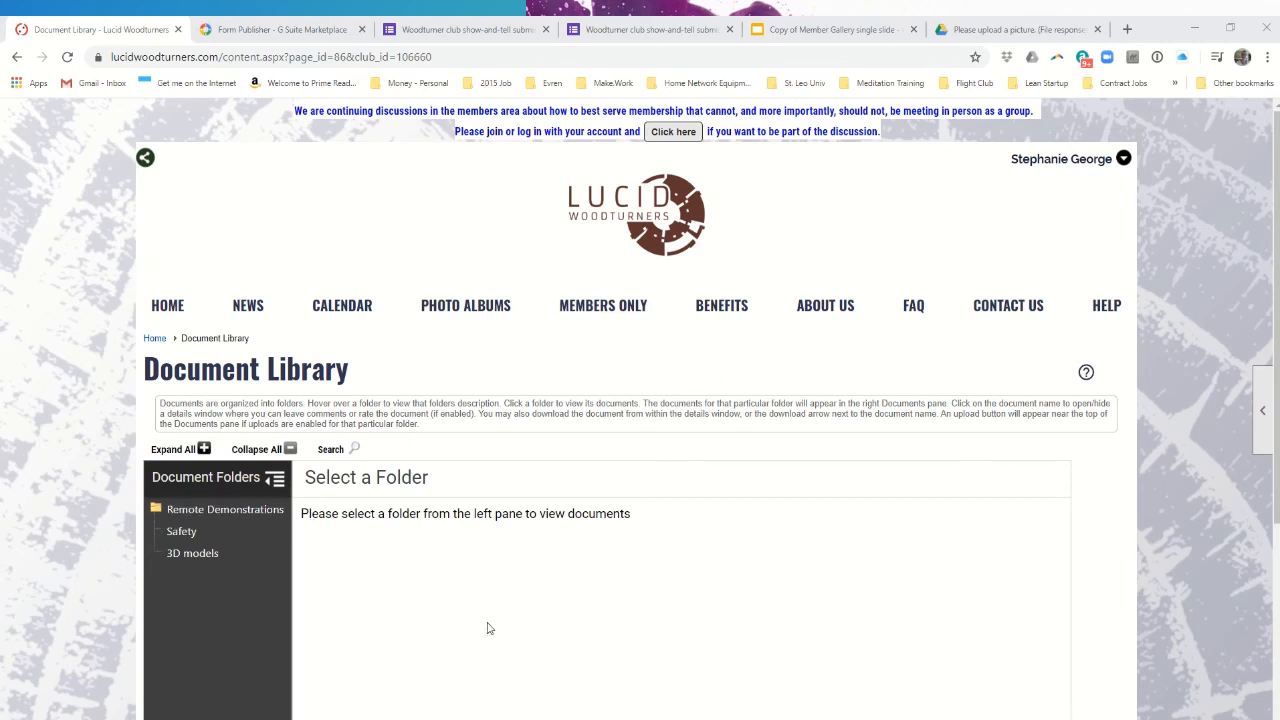
# - In Remote Demonstrations, open Instructions and Checklists and view the show-and-tell slides PDF, then close it
pyautogui.moveTo(593, 314)
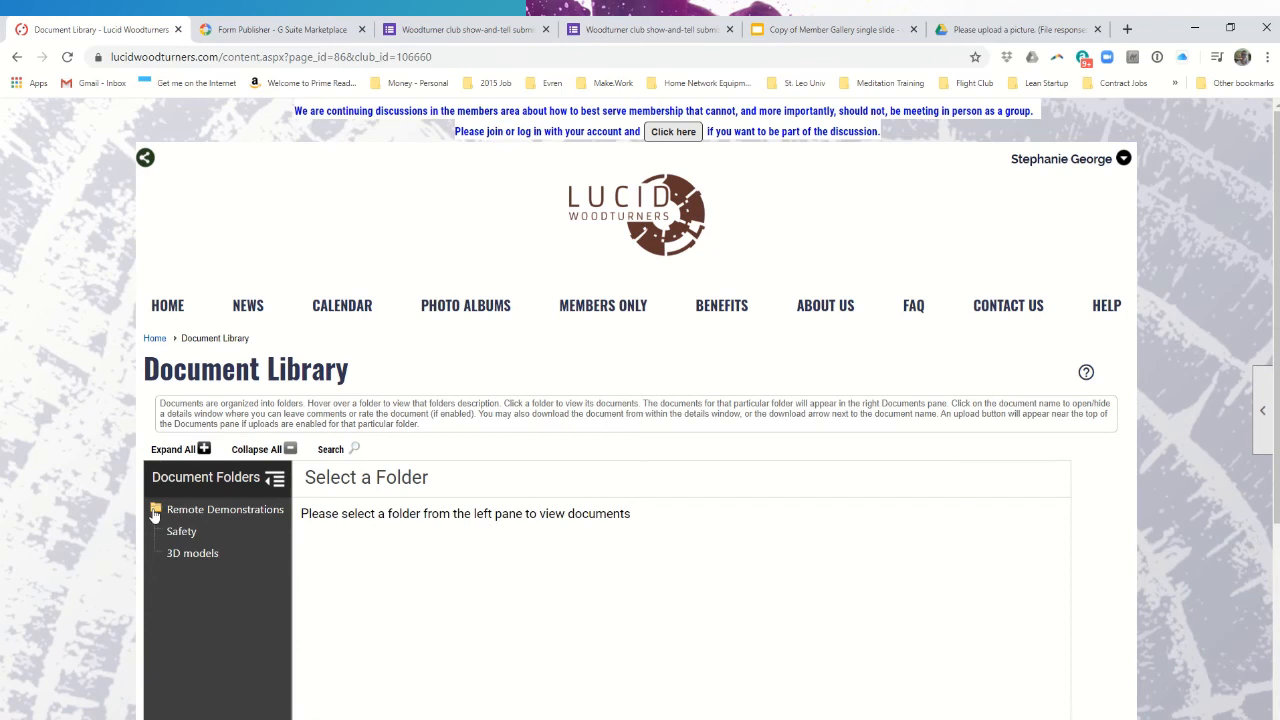
pyautogui.click(155, 511)
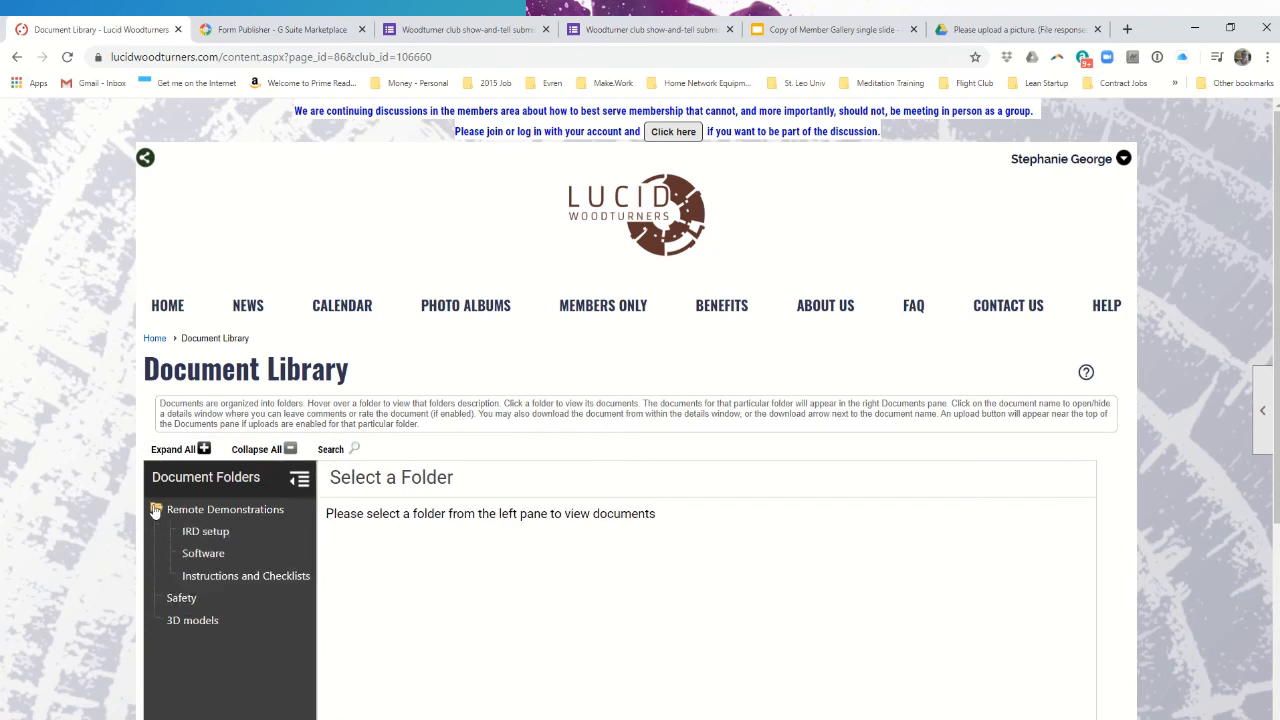
pyautogui.click(218, 578)
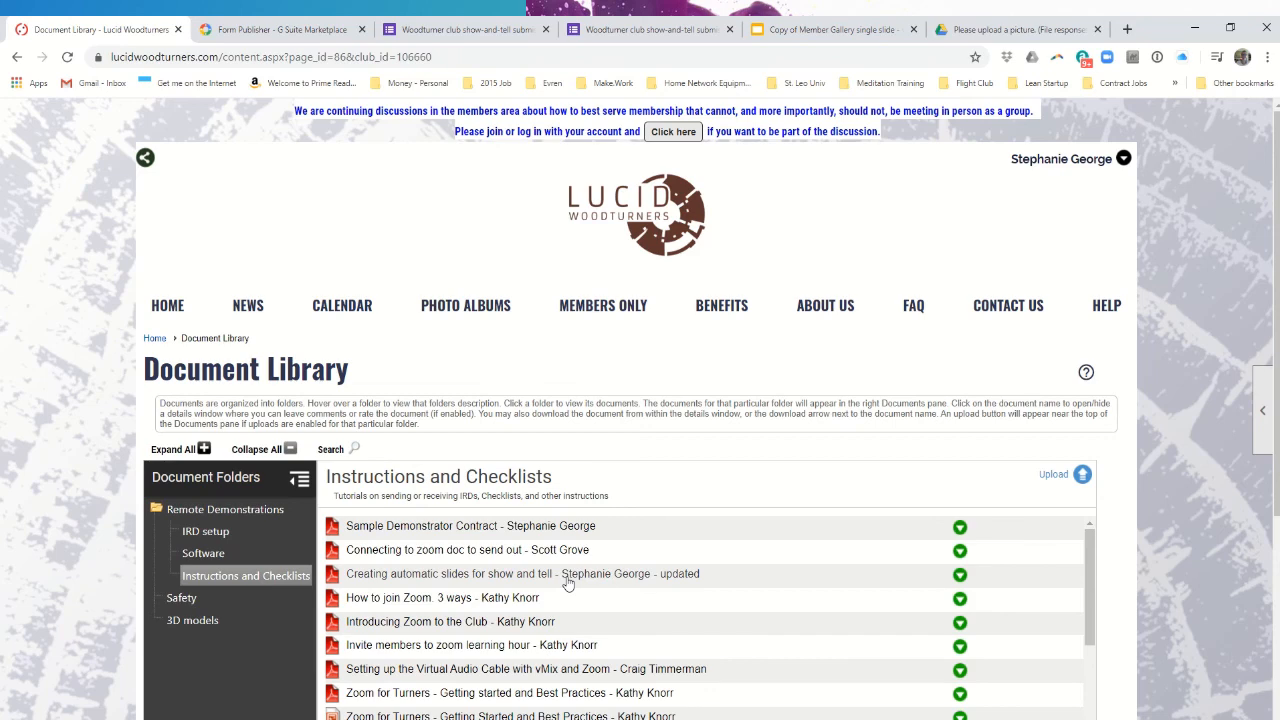
pyautogui.click(960, 577)
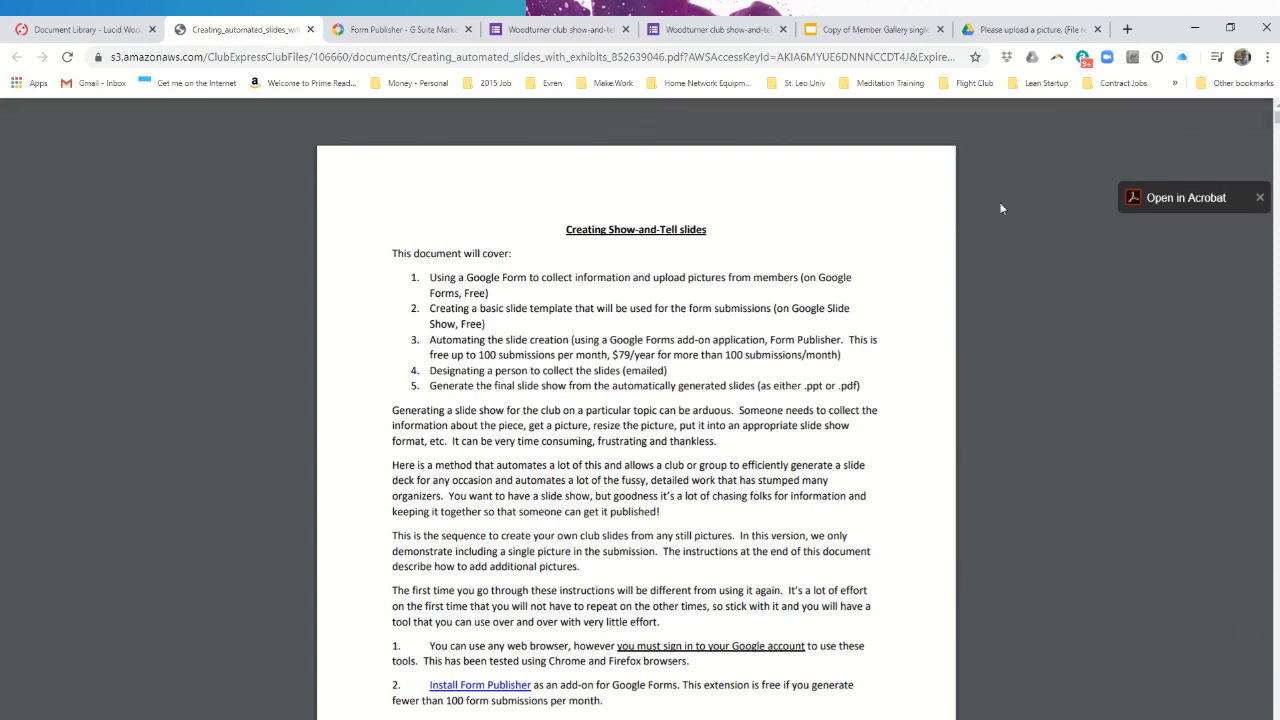
pyautogui.click(310, 30)
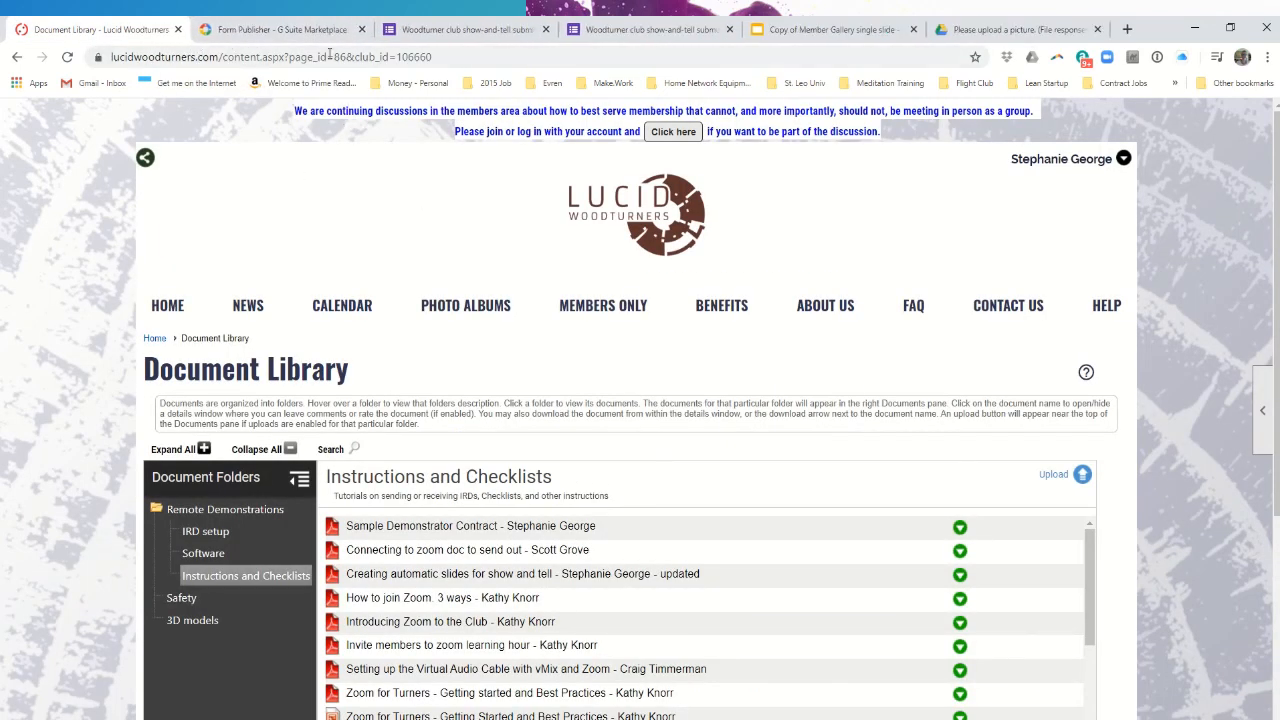
# - Go to the show-and-tell submission form, then to the Form Publisher add-on listing
pyautogui.click(479, 31)
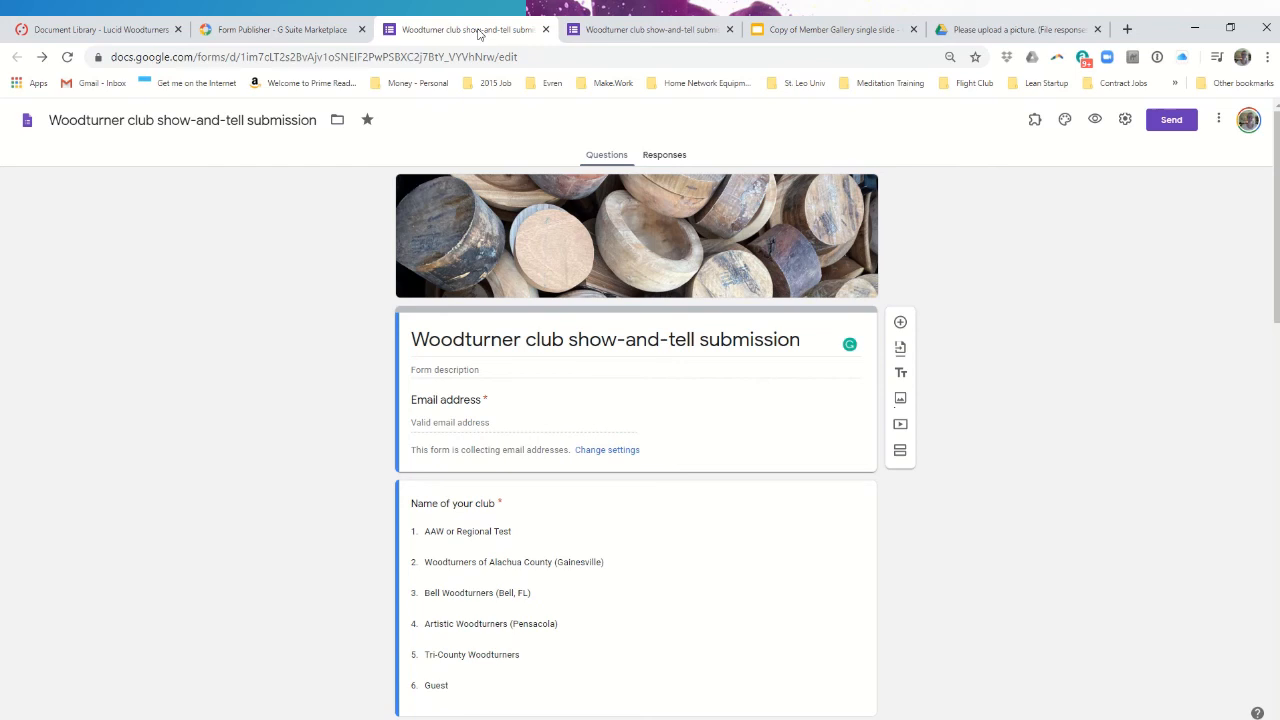
pyautogui.click(299, 37)
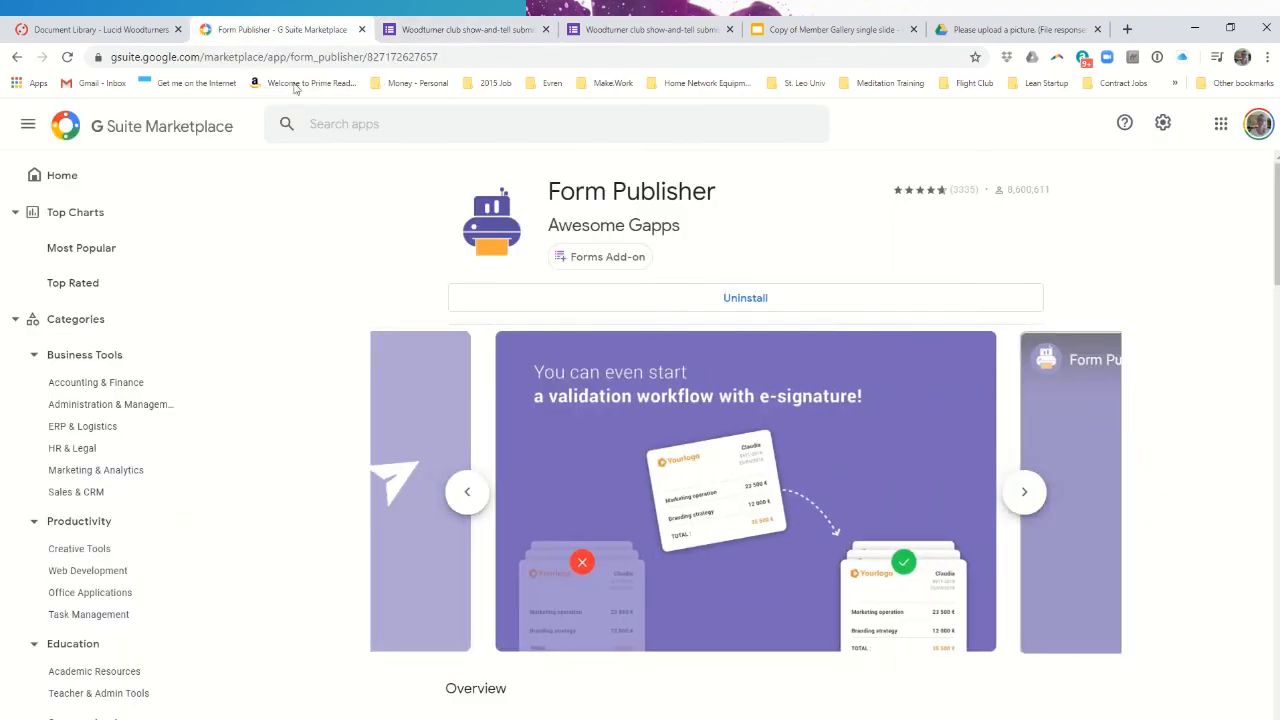
# - Look over the installed Form Publisher listing by Awesome Gapps in G Suite Marketplace
pyautogui.moveTo(626, 258)
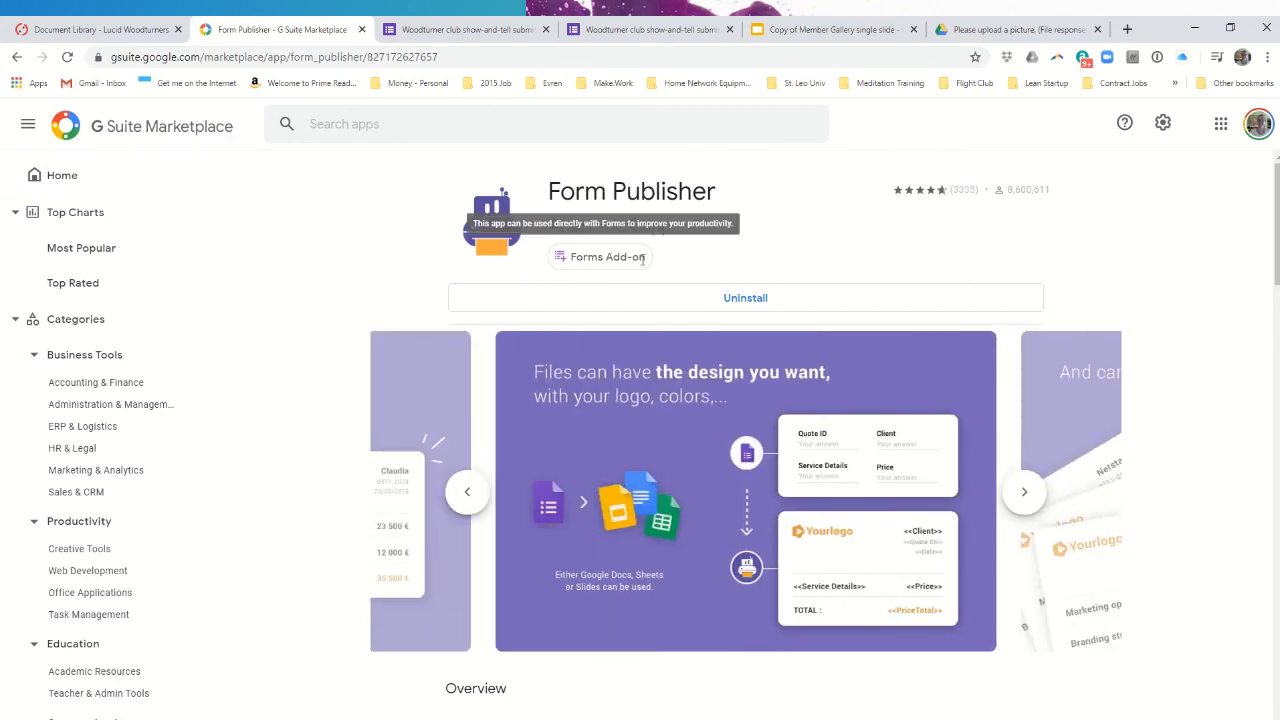
# - Go back to the Woodturner club show-and-tell submission form tab
pyautogui.click(462, 31)
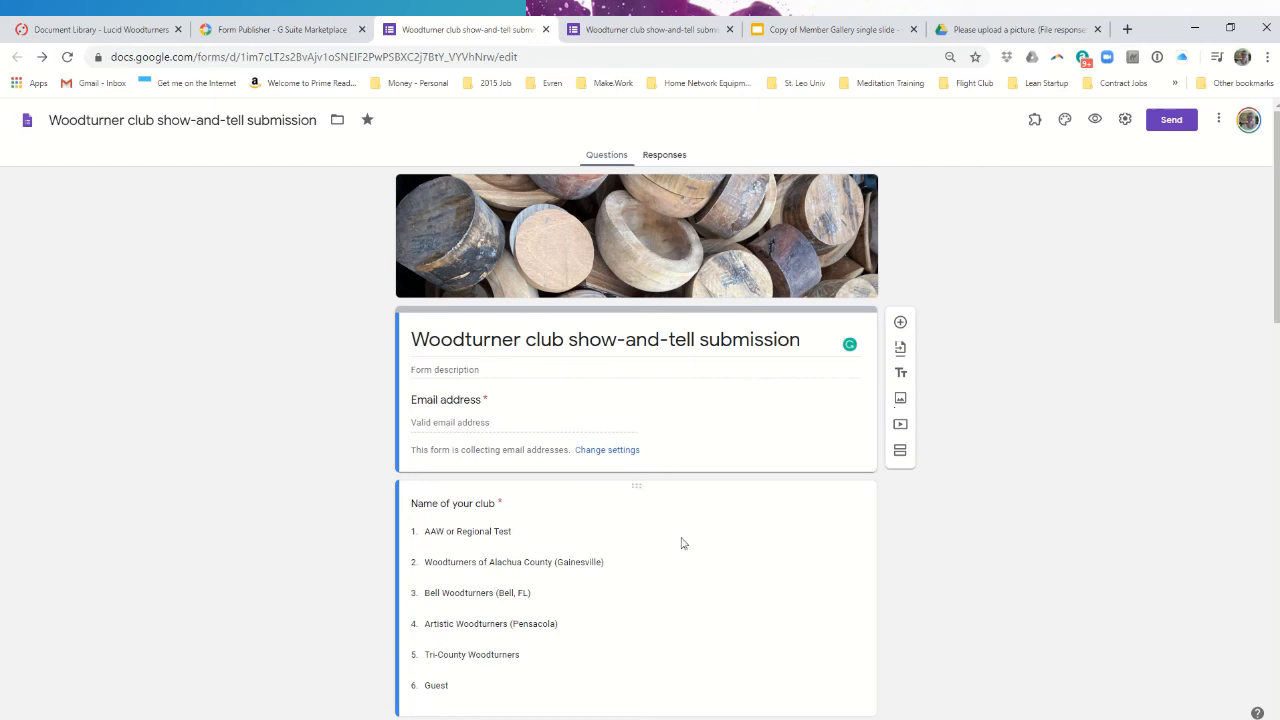
# - Make 'Please upload a picture.' a required upload of one PDF or image up to 10 MB
pyautogui.scroll(-1, 352, 437)
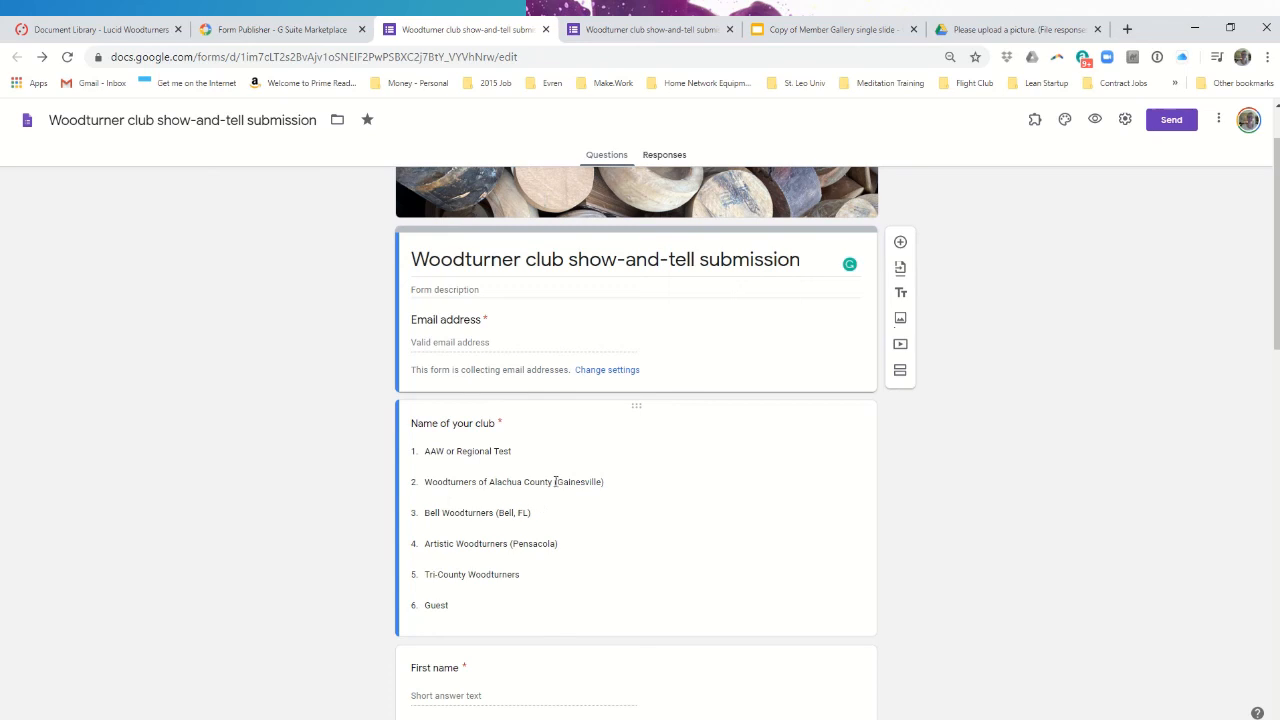
pyautogui.scroll(-3, 556, 486)
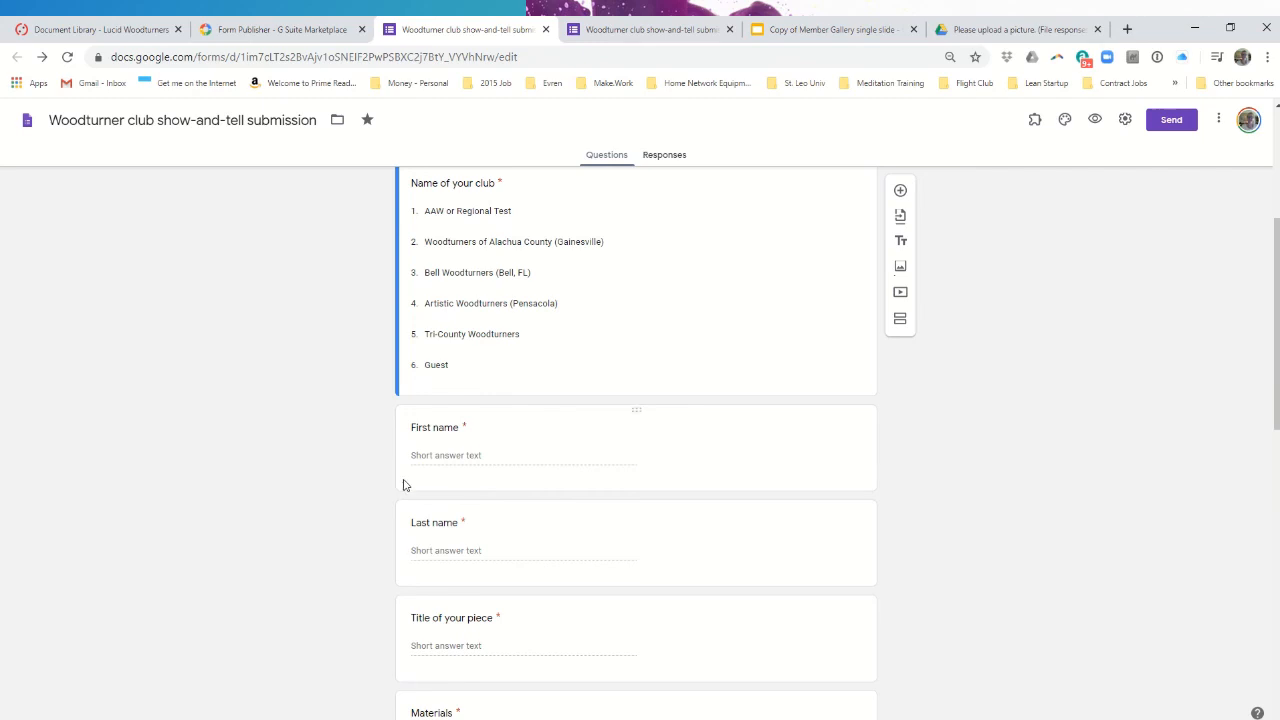
pyautogui.scroll(-3, 403, 485)
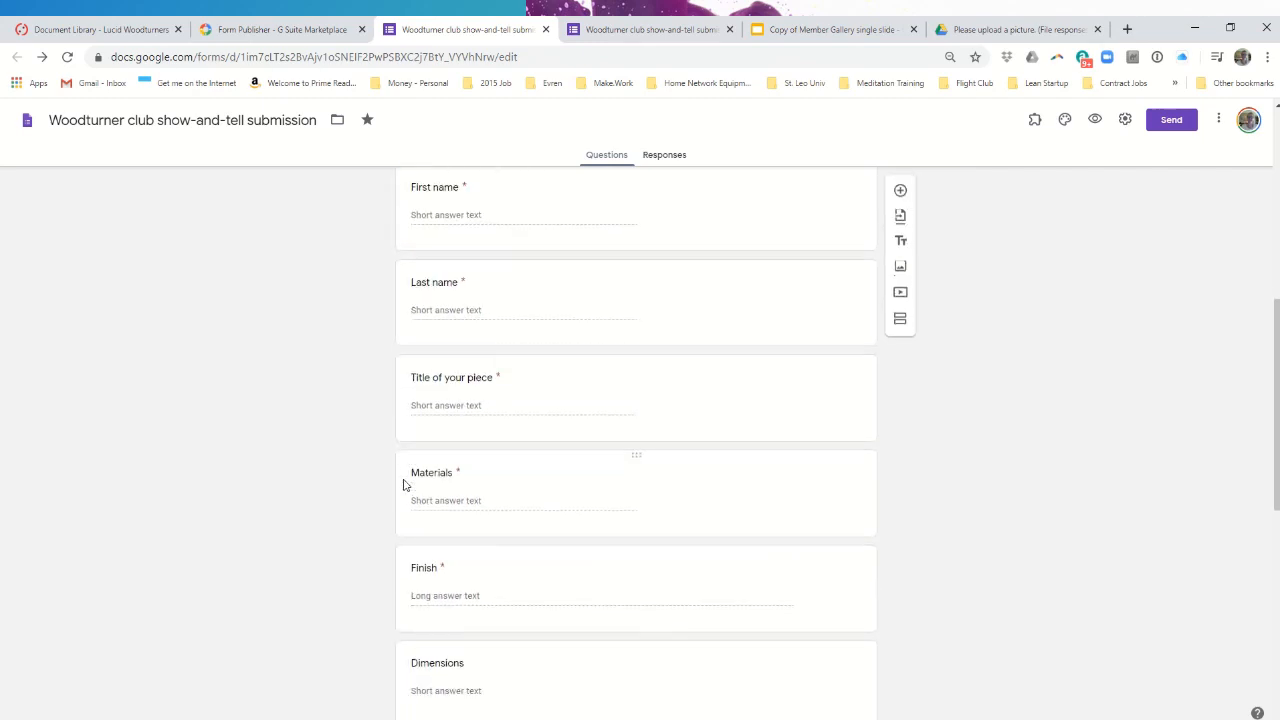
pyautogui.scroll(-5, 403, 485)
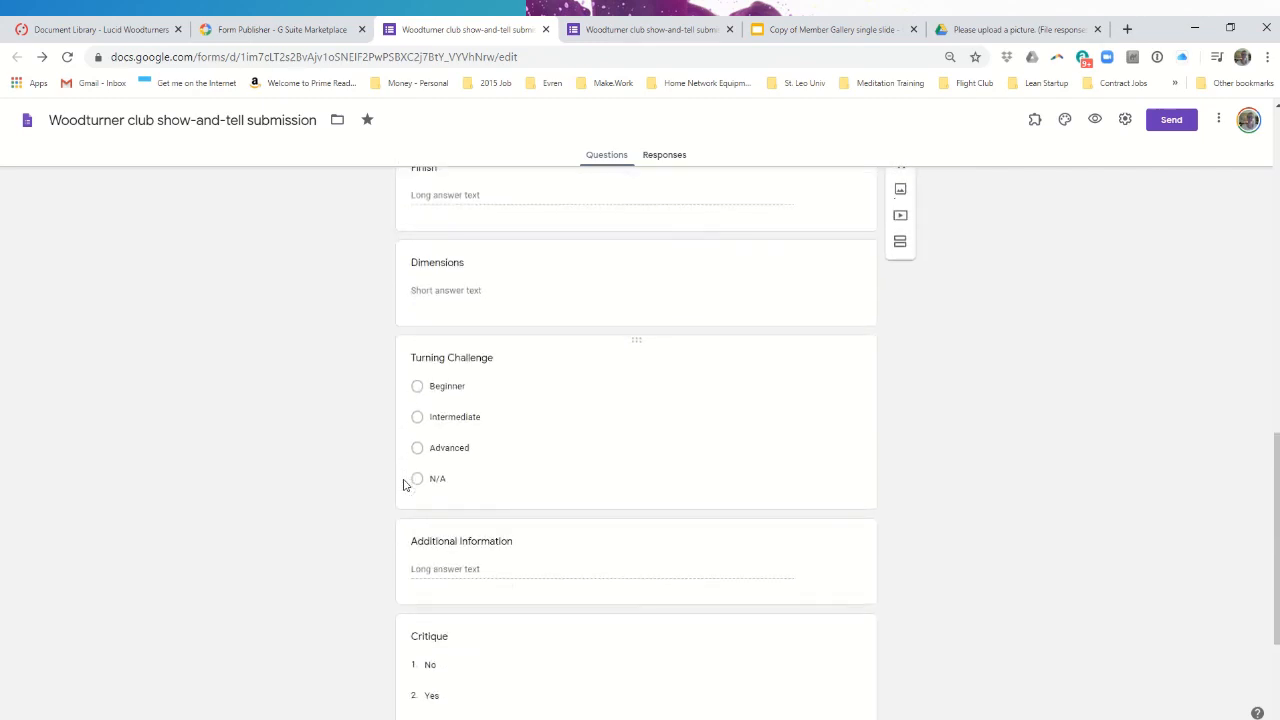
pyautogui.scroll(-3, 403, 485)
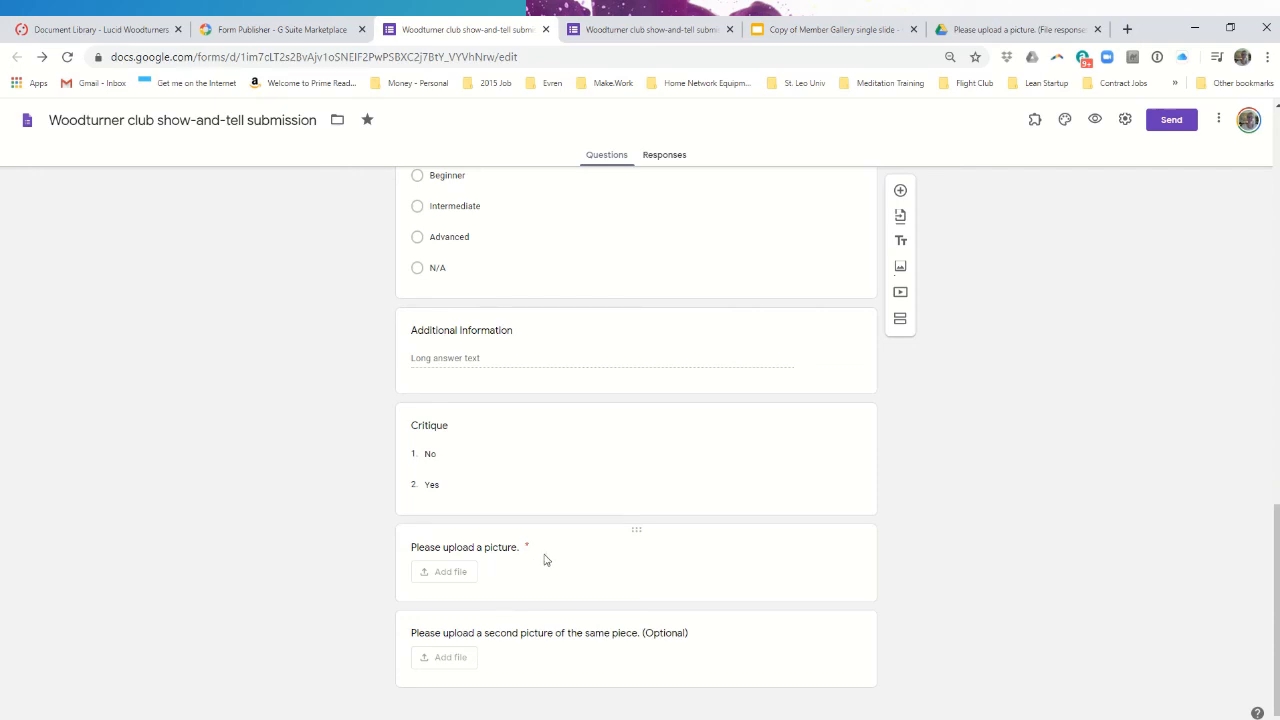
pyautogui.click(632, 550)
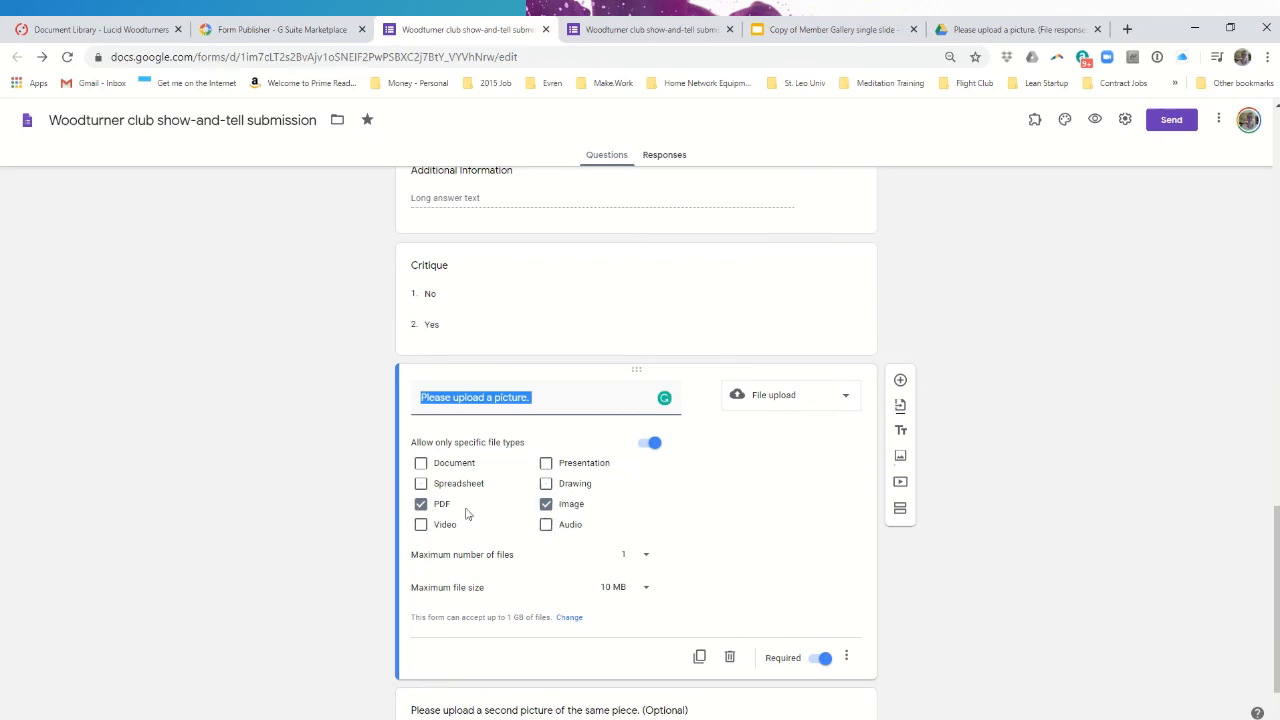
pyautogui.scroll(-1, 559, 575)
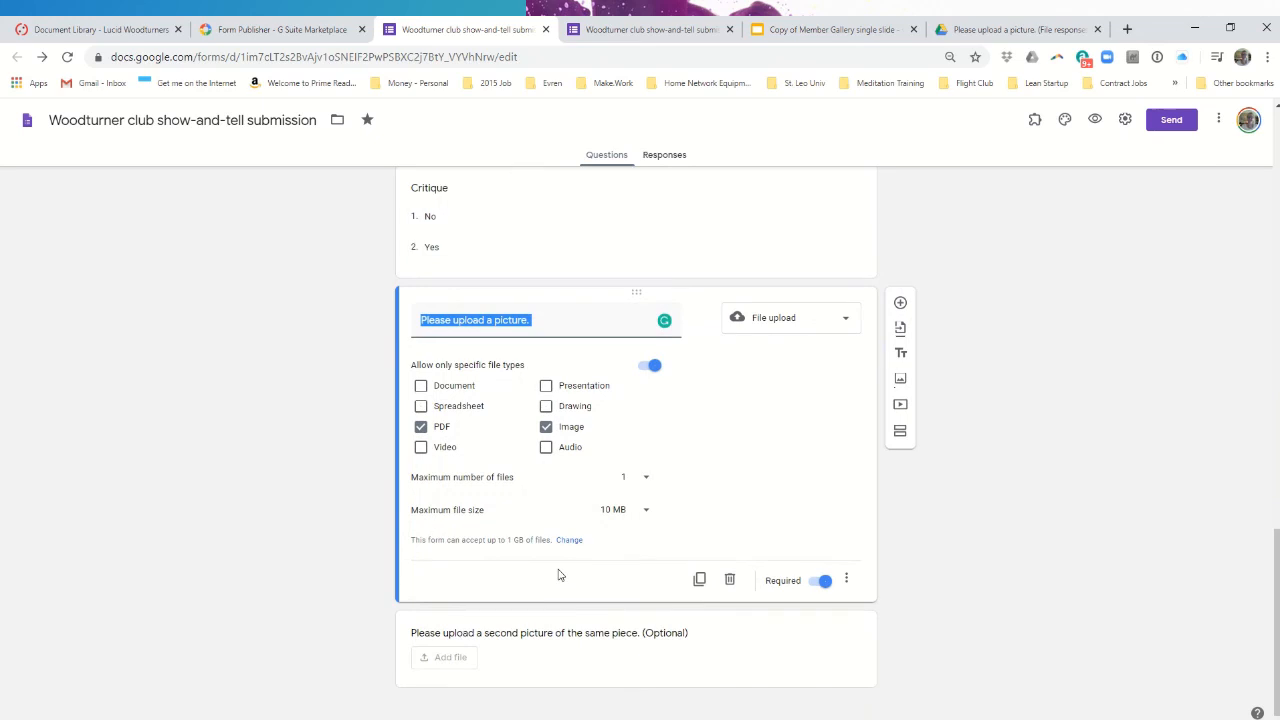
# - Add PDF as an allowed file type on the second picture question and keep it optional
pyautogui.click(632, 665)
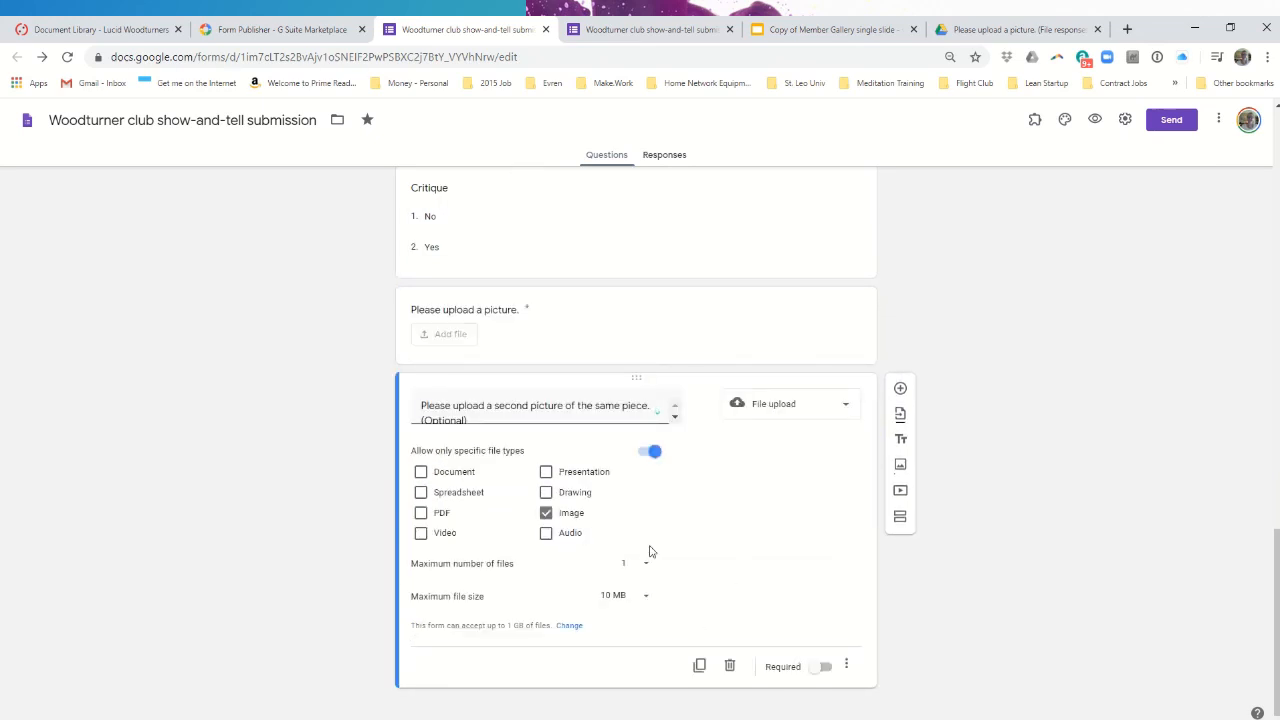
pyautogui.click(421, 515)
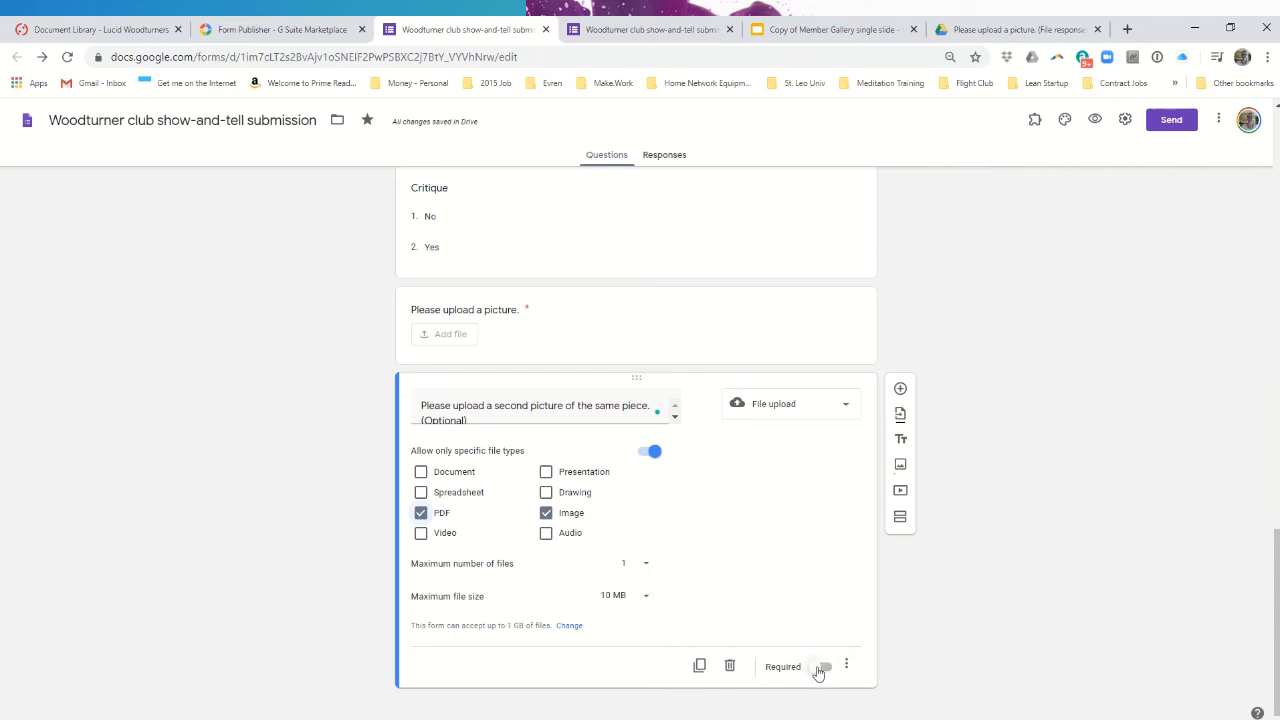
pyautogui.click(817, 670)
pyautogui.click(823, 669)
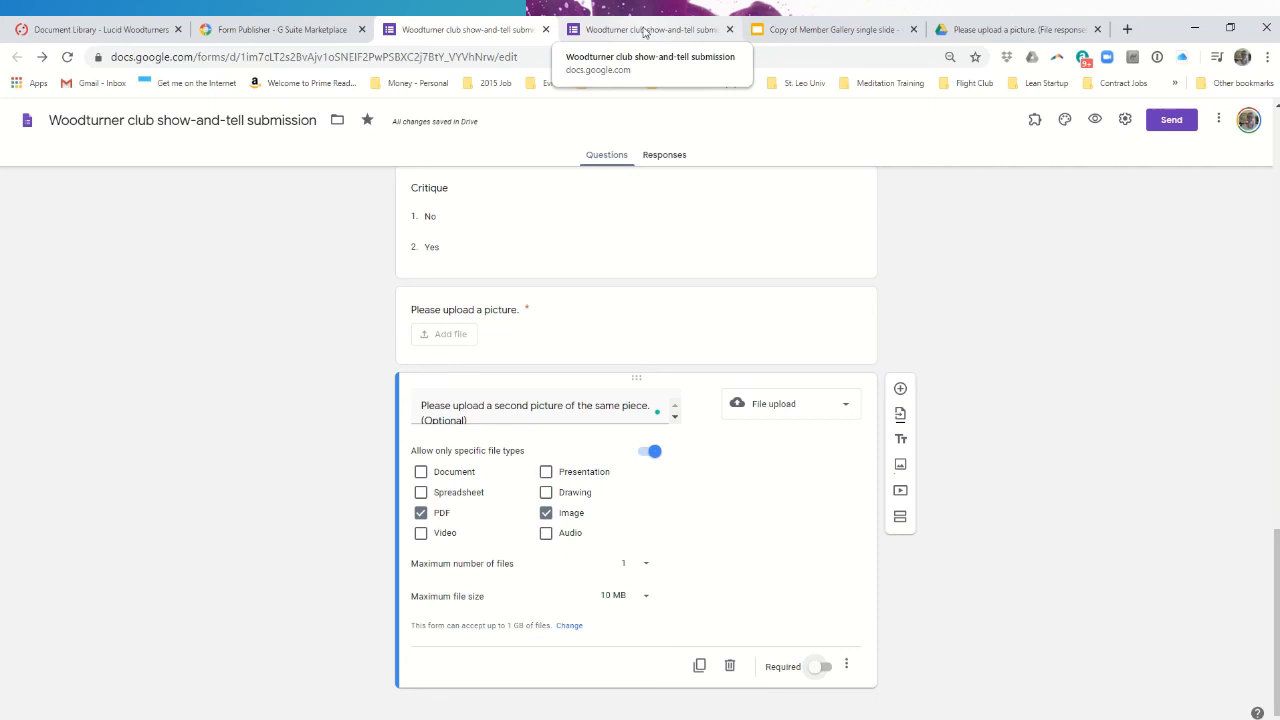
pyautogui.click(645, 32)
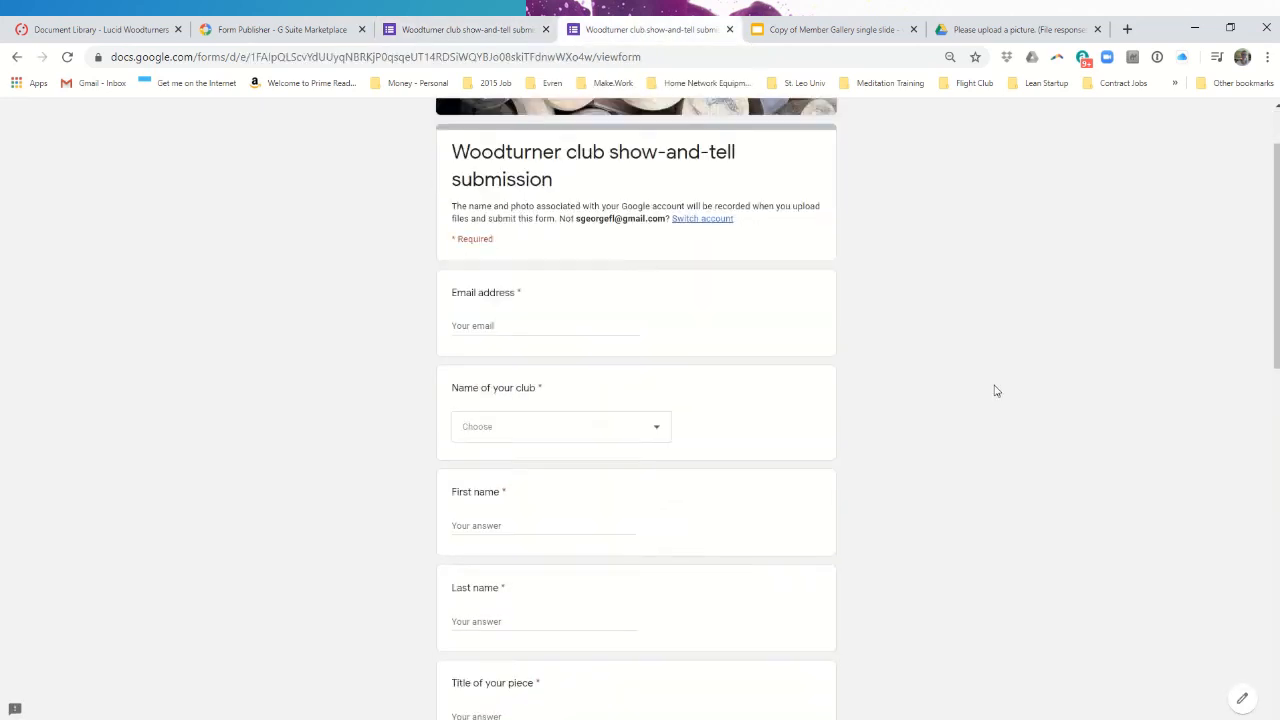
pyautogui.scroll(-10, 995, 391)
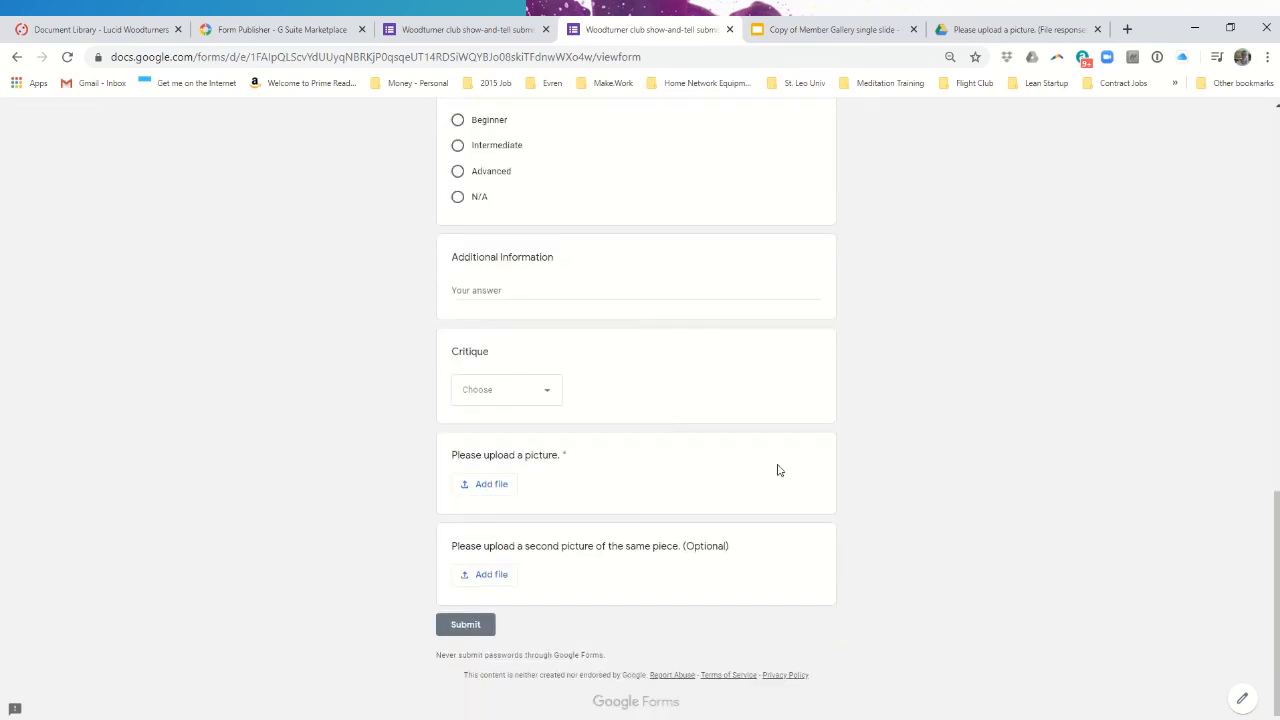
pyautogui.click(481, 486)
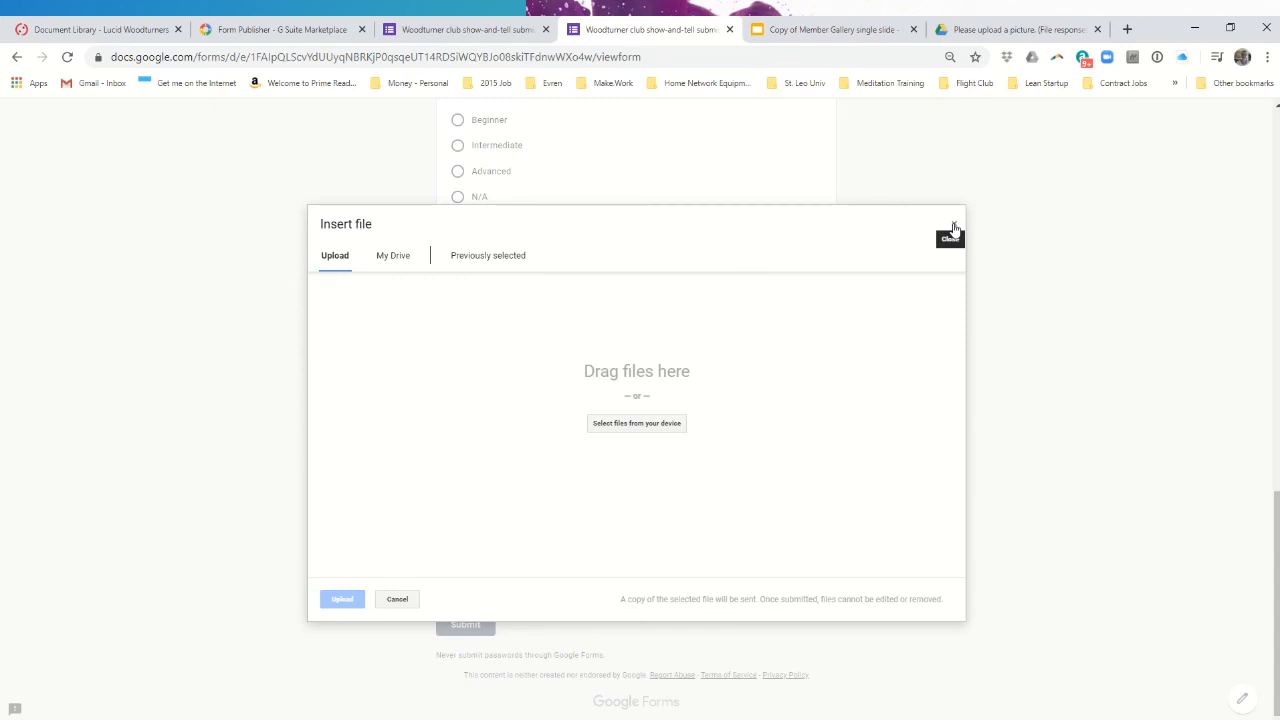
pyautogui.click(455, 30)
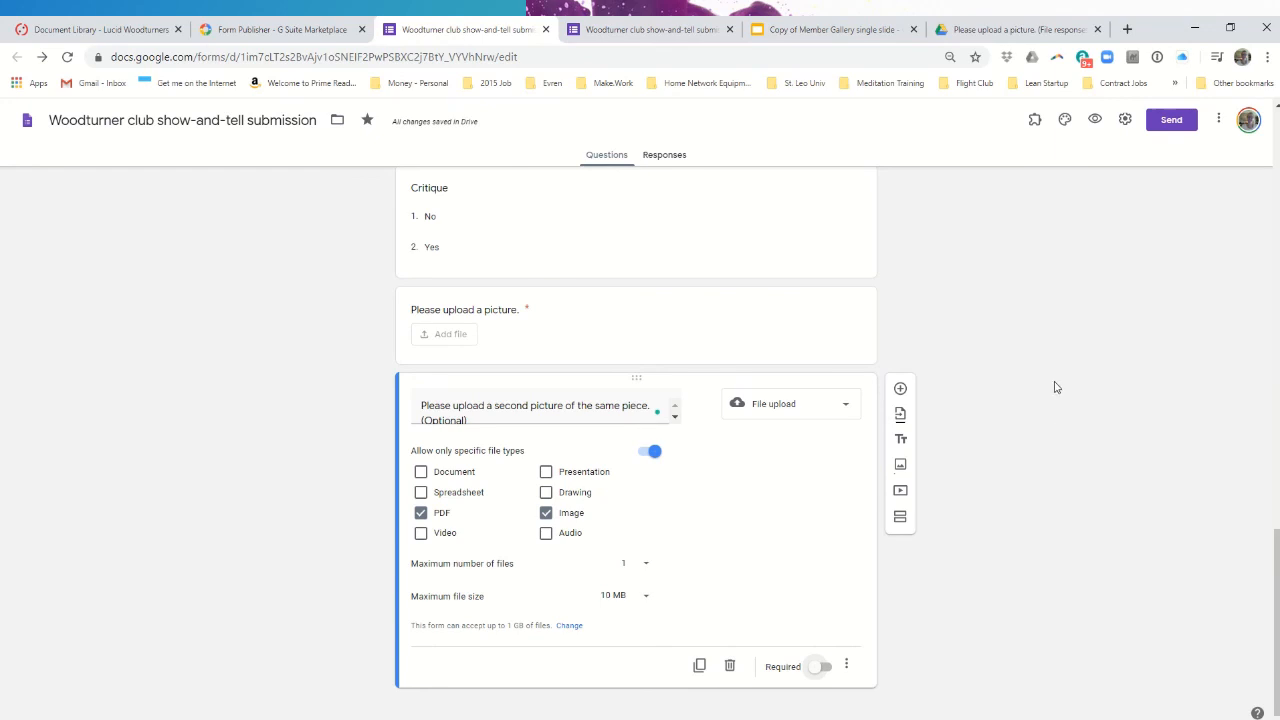
pyautogui.scroll(15, 1055, 387)
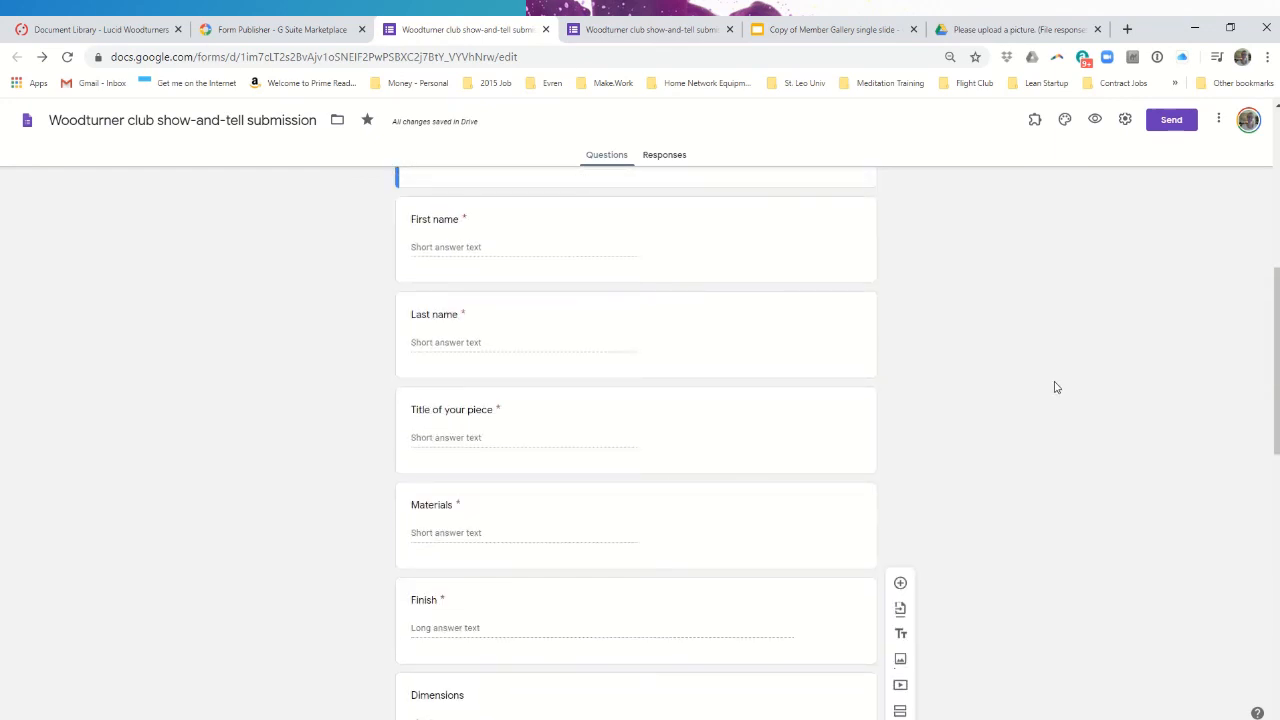
pyautogui.scroll(5, 1055, 387)
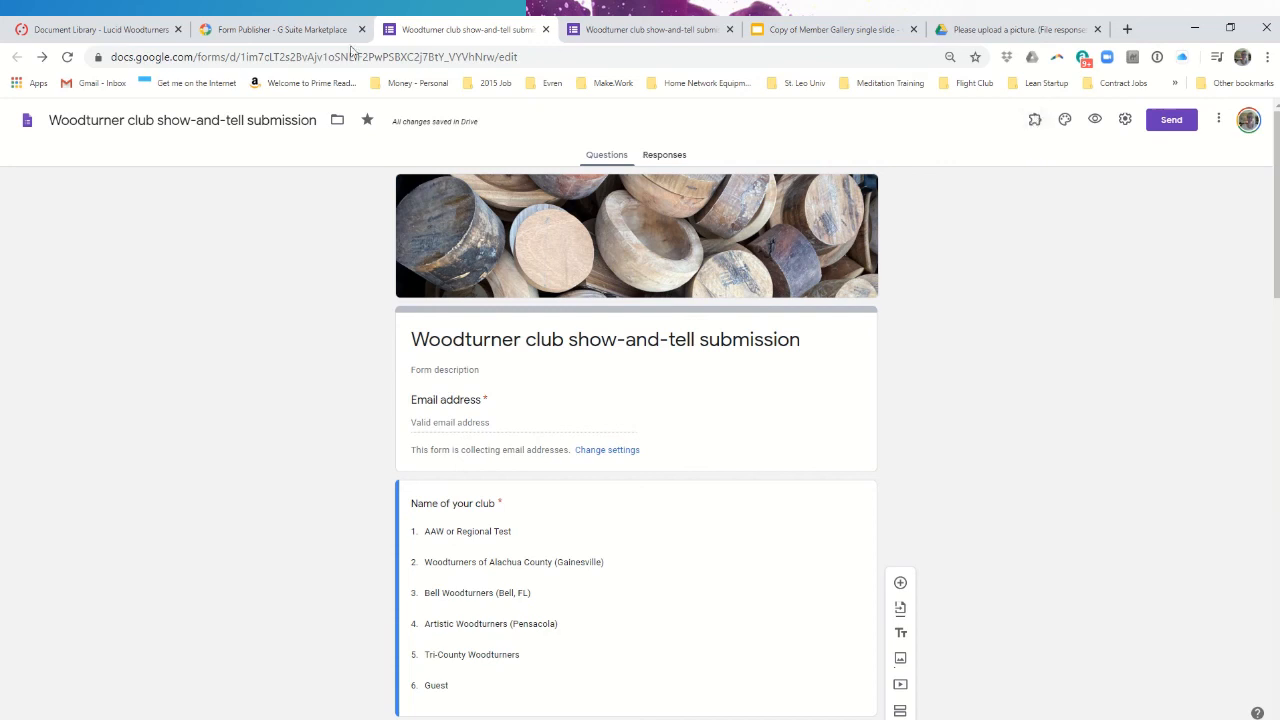
# - Open the Form Publisher menu from the Add-ons list in the form editor
pyautogui.click(1035, 121)
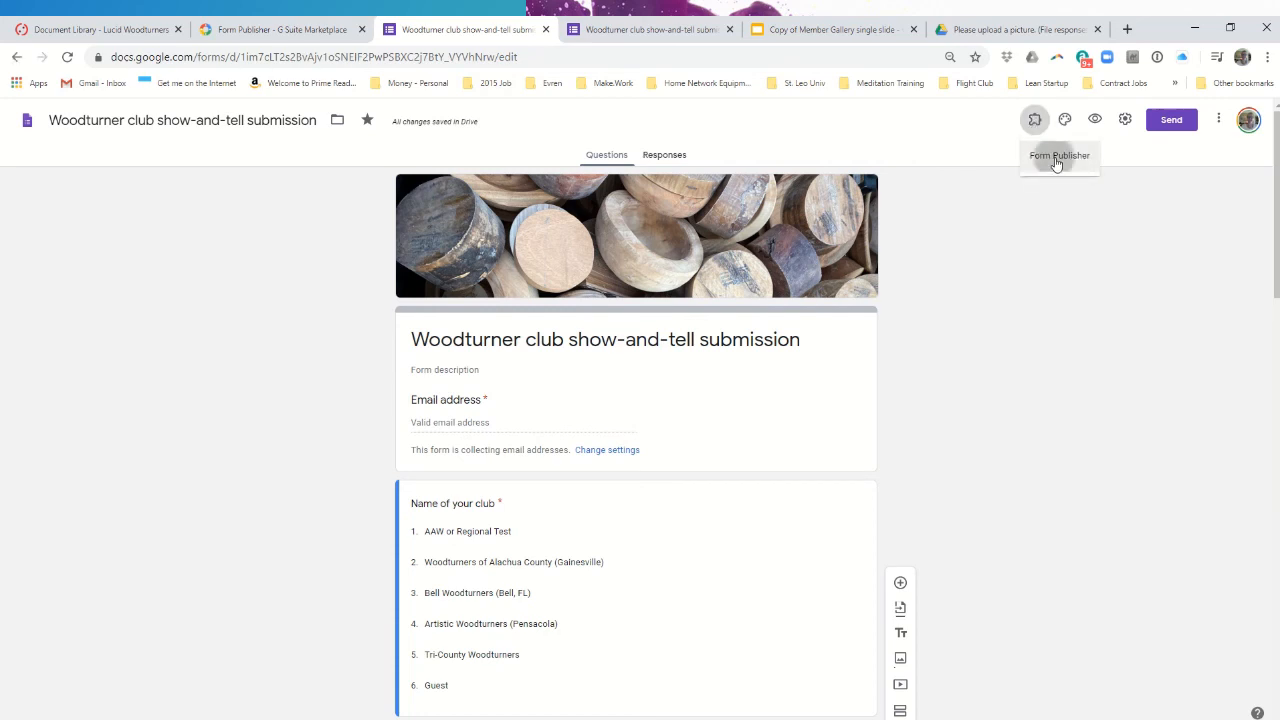
pyautogui.click(1056, 160)
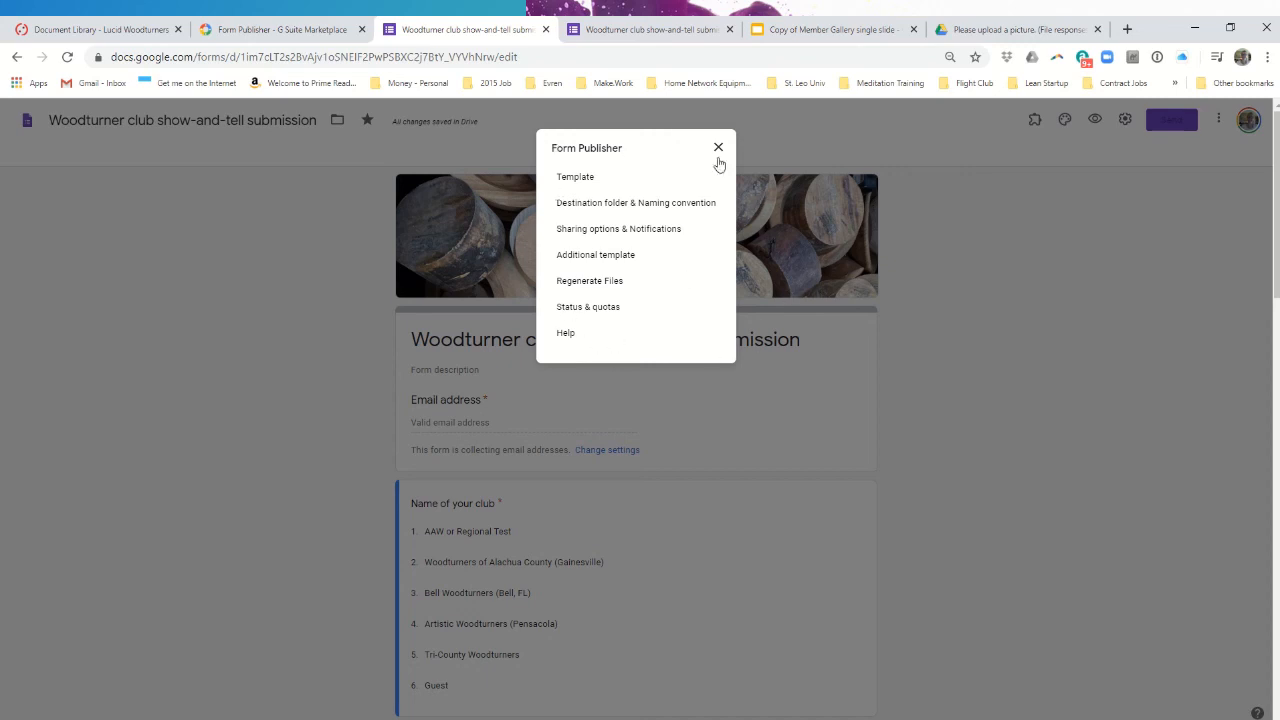
# - Review Form Publisher's template and its 12 markers, then view the 'Copy of Member Gallery single slide' presentation
pyautogui.click(573, 178)
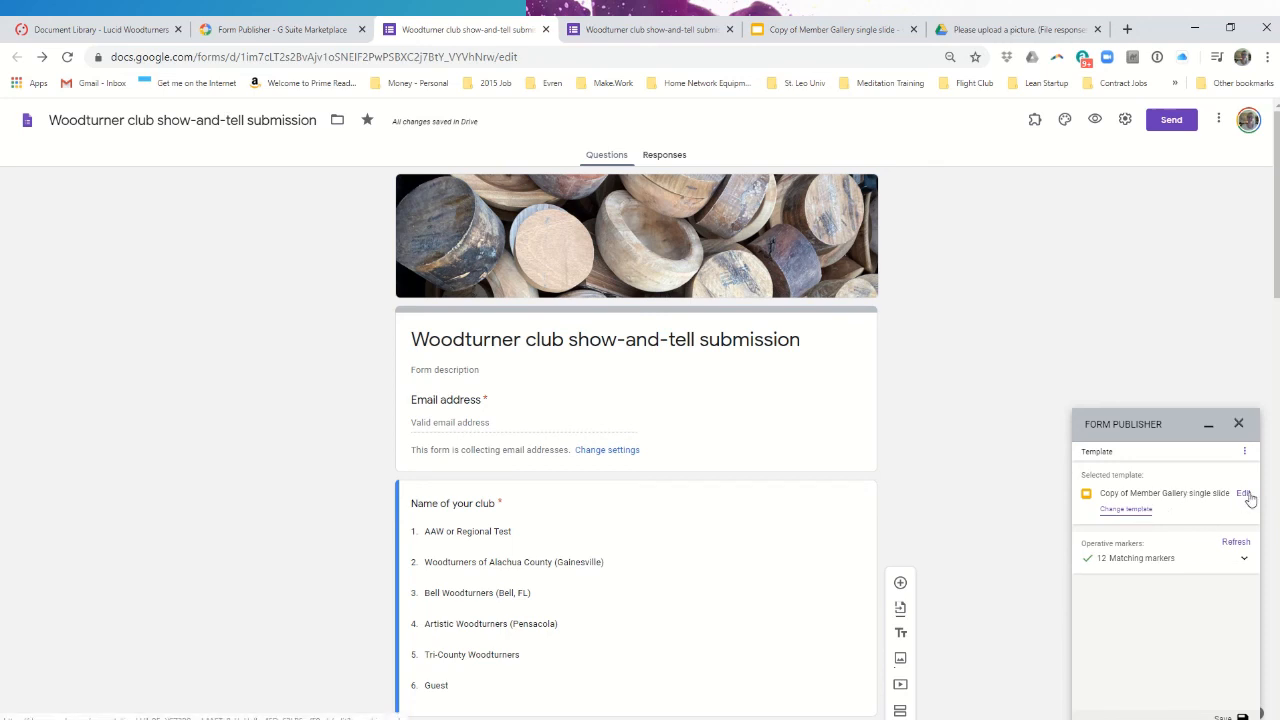
pyautogui.click(843, 31)
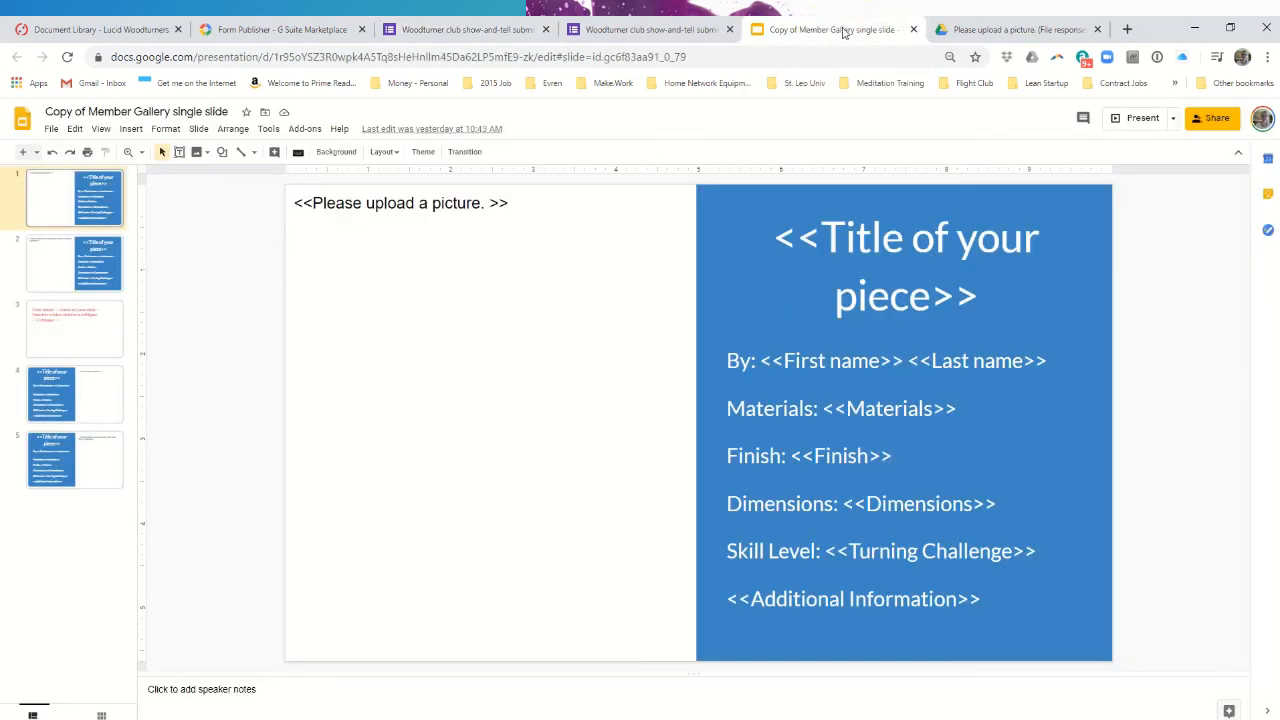
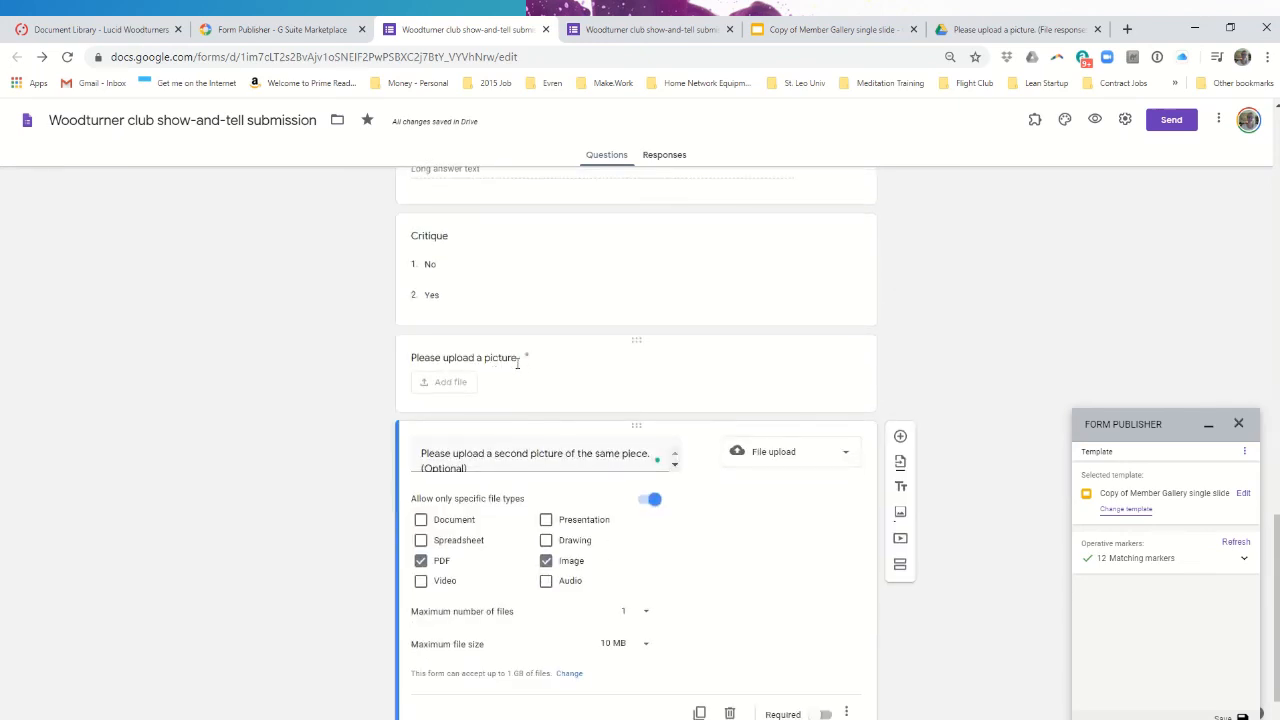
pyautogui.click(520, 357)
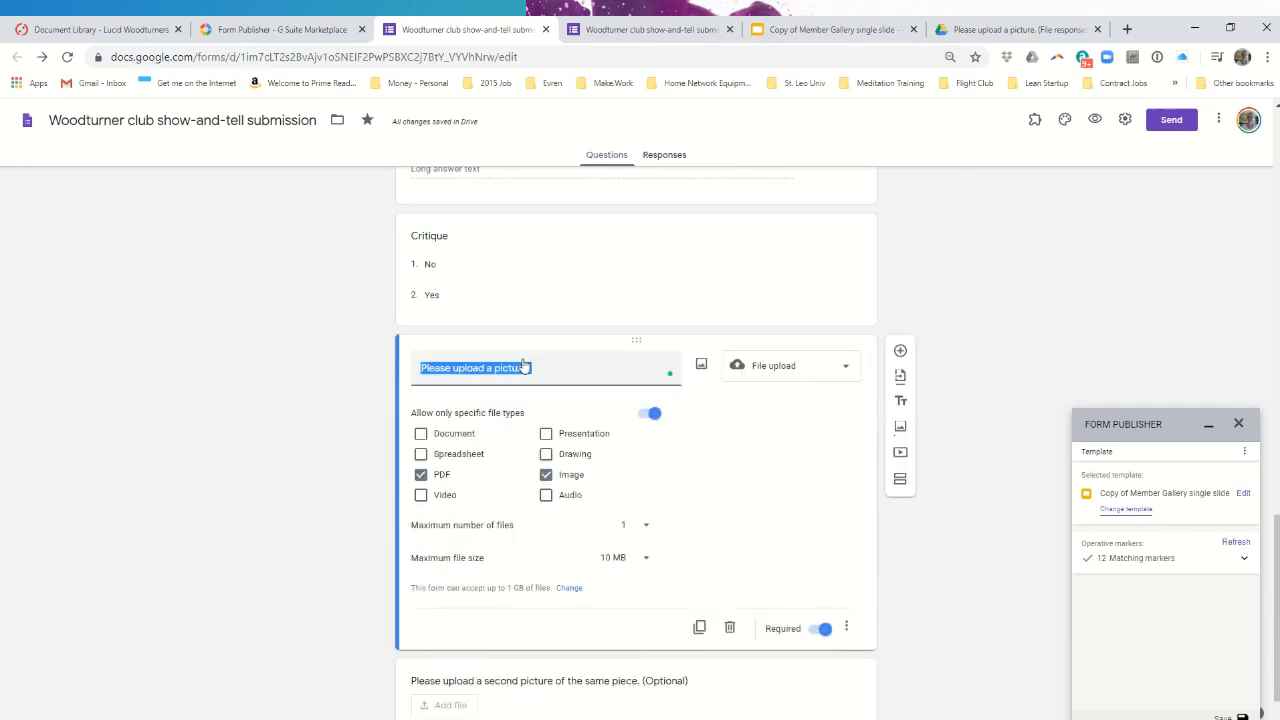
pyautogui.click(555, 372)
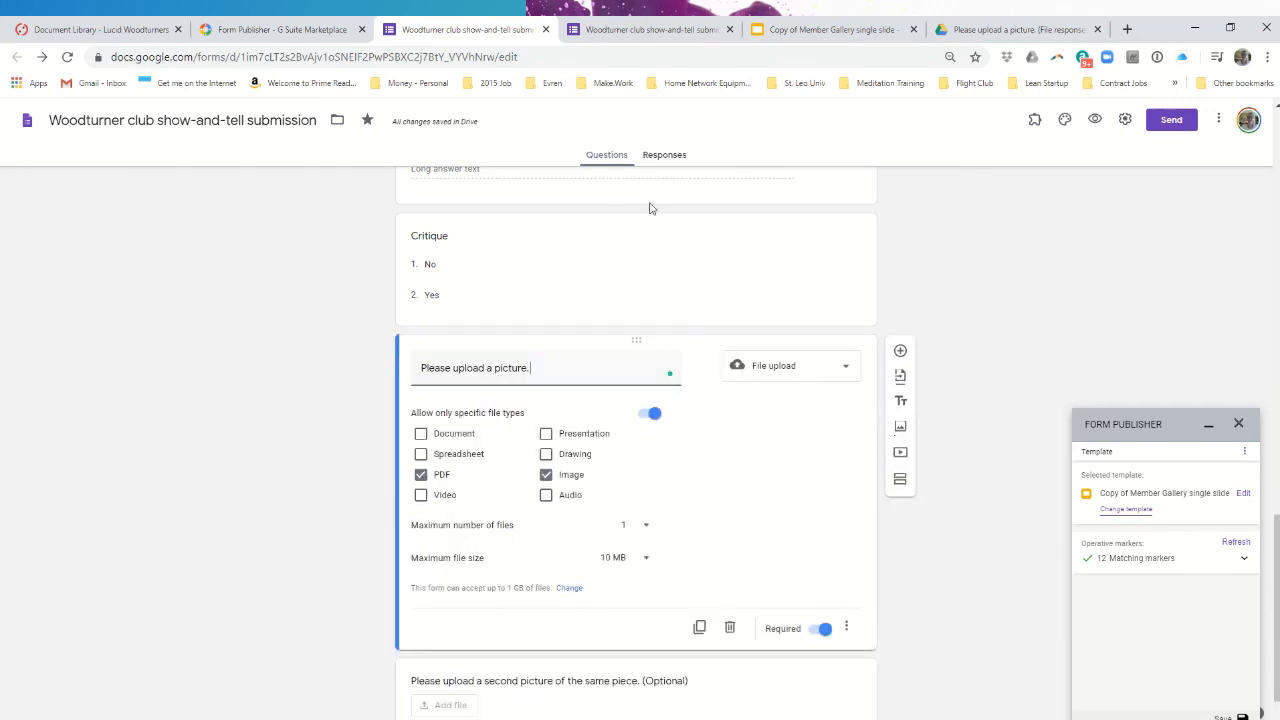
pyautogui.click(789, 21)
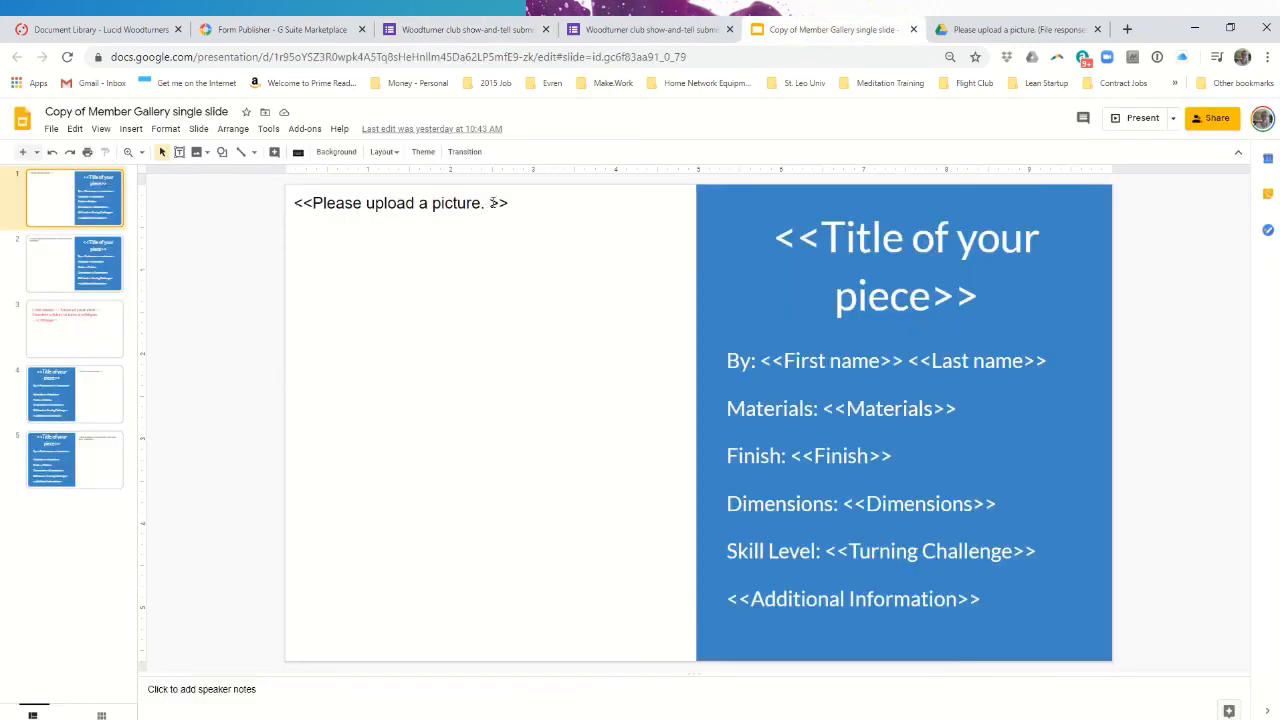
pyautogui.moveTo(491, 203); pyautogui.dragTo(481, 203)
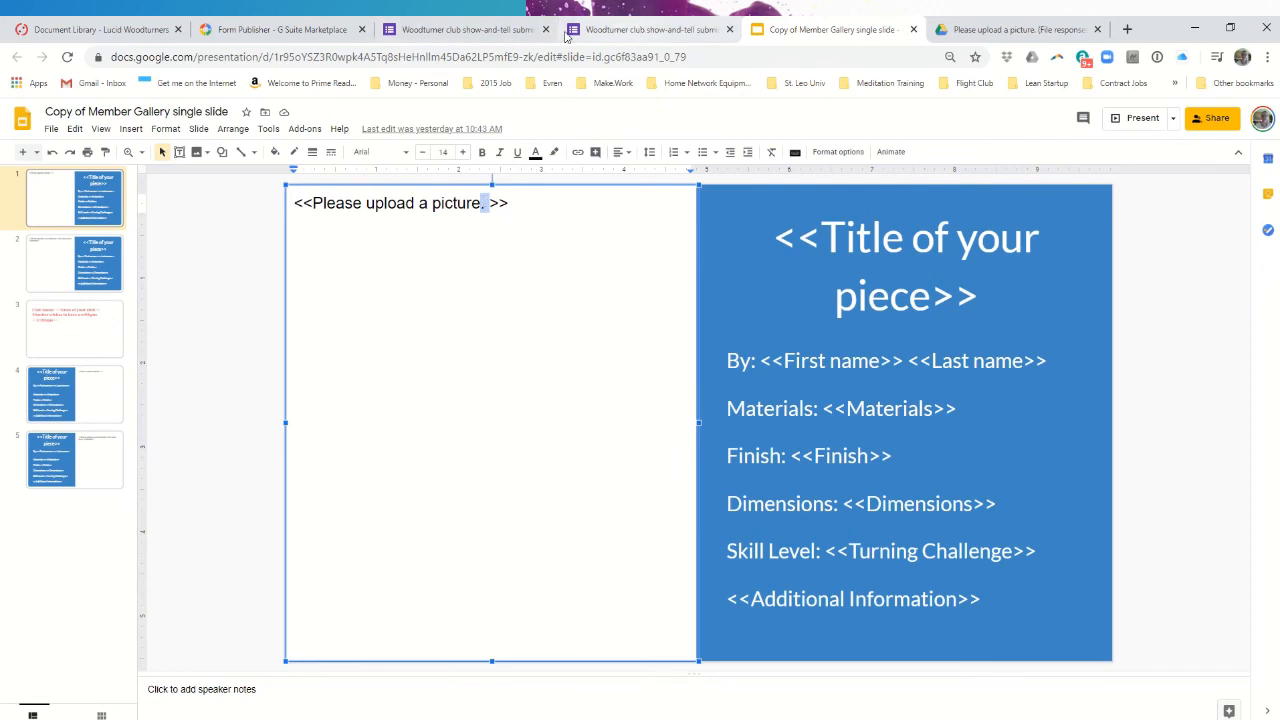
pyautogui.click(492, 29)
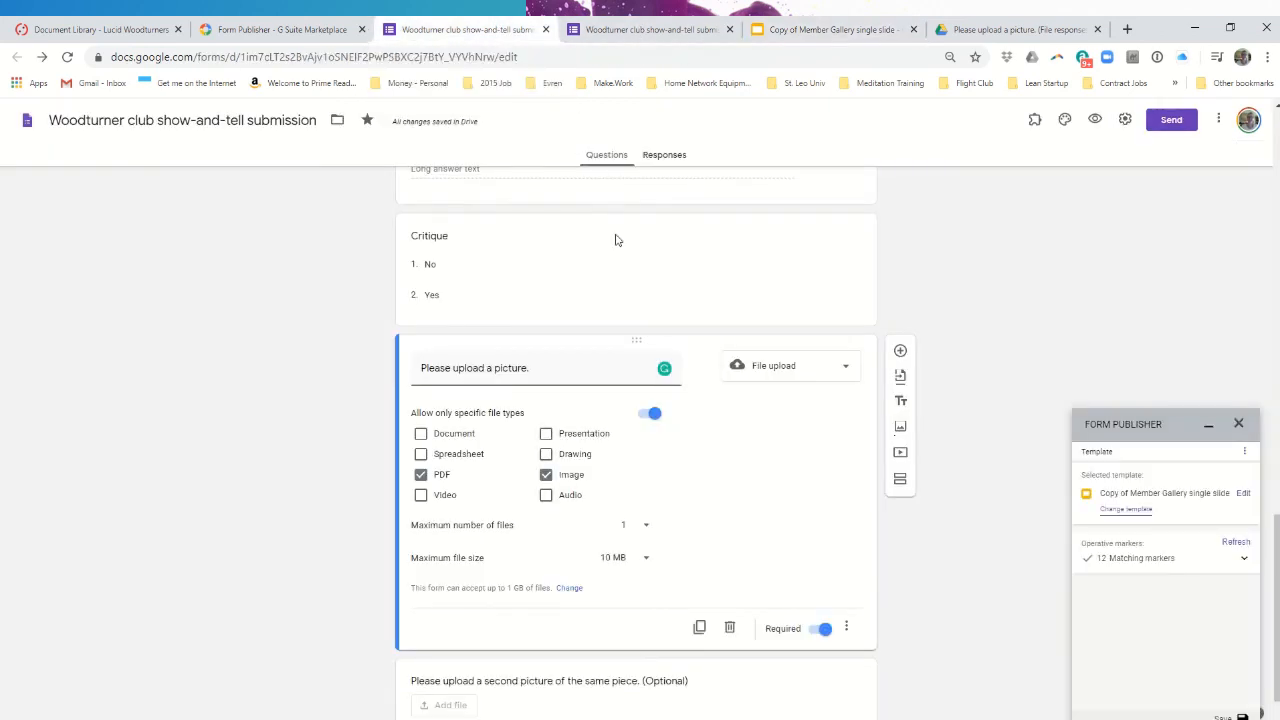
pyautogui.scroll(10, 770, 432)
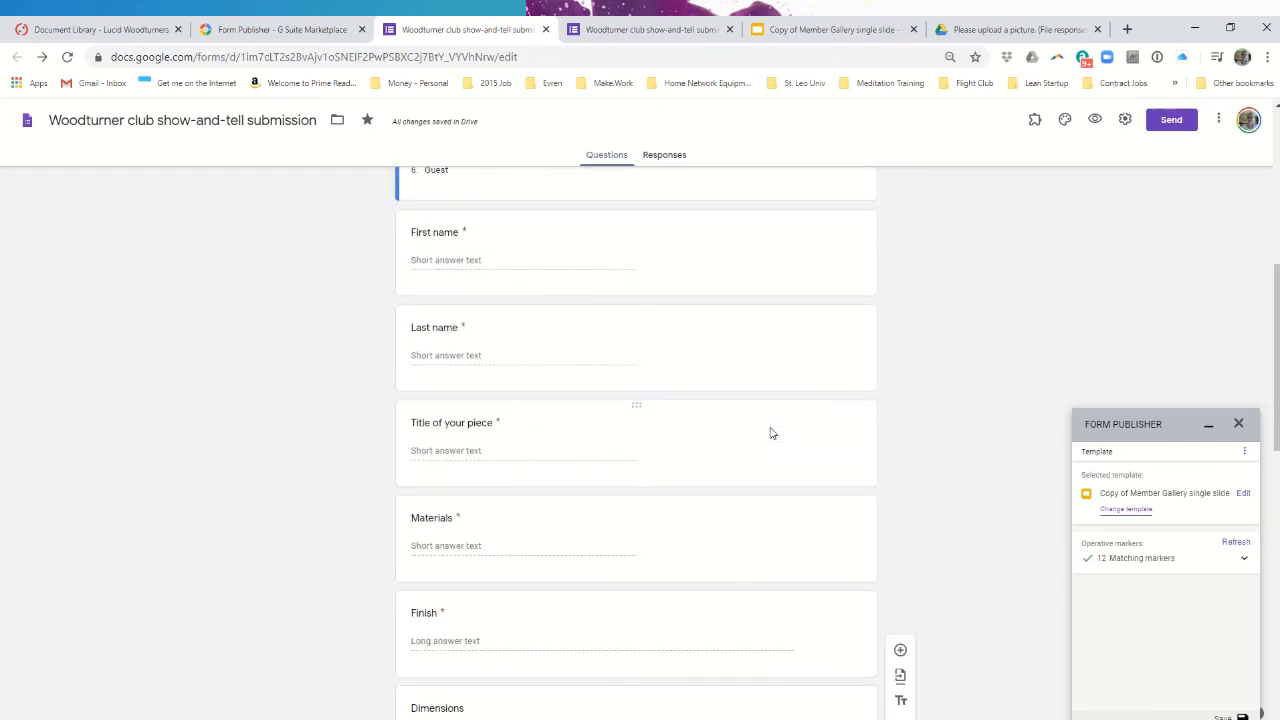
pyautogui.scroll(8, 770, 432)
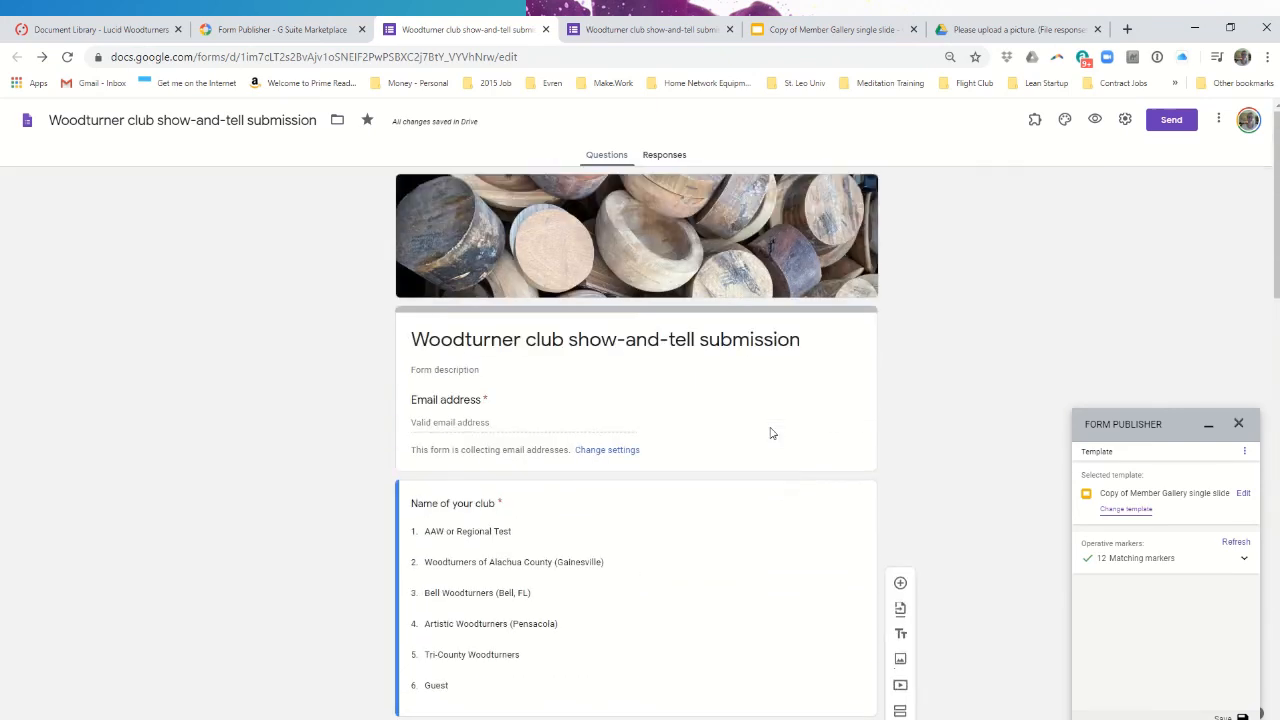
# - Open the form's responses in the linked 'Untitled form (Responses)' spreadsheet
pyautogui.click(664, 160)
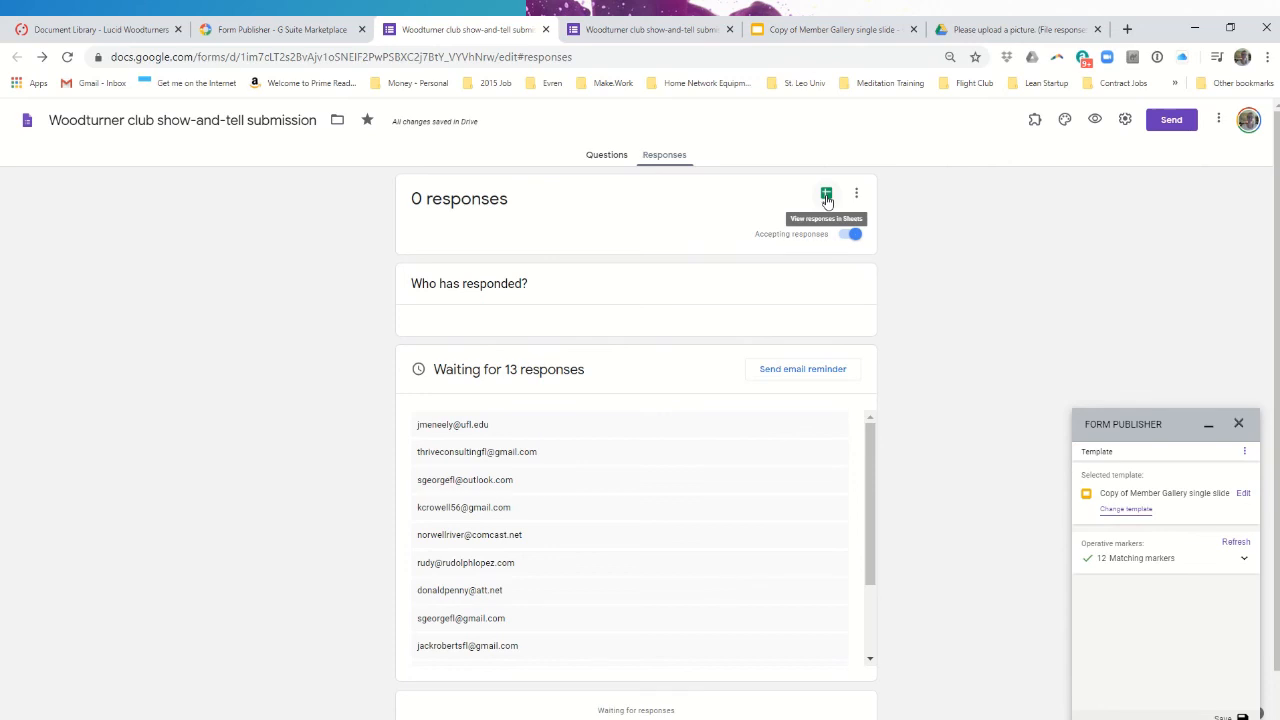
pyautogui.click(826, 195)
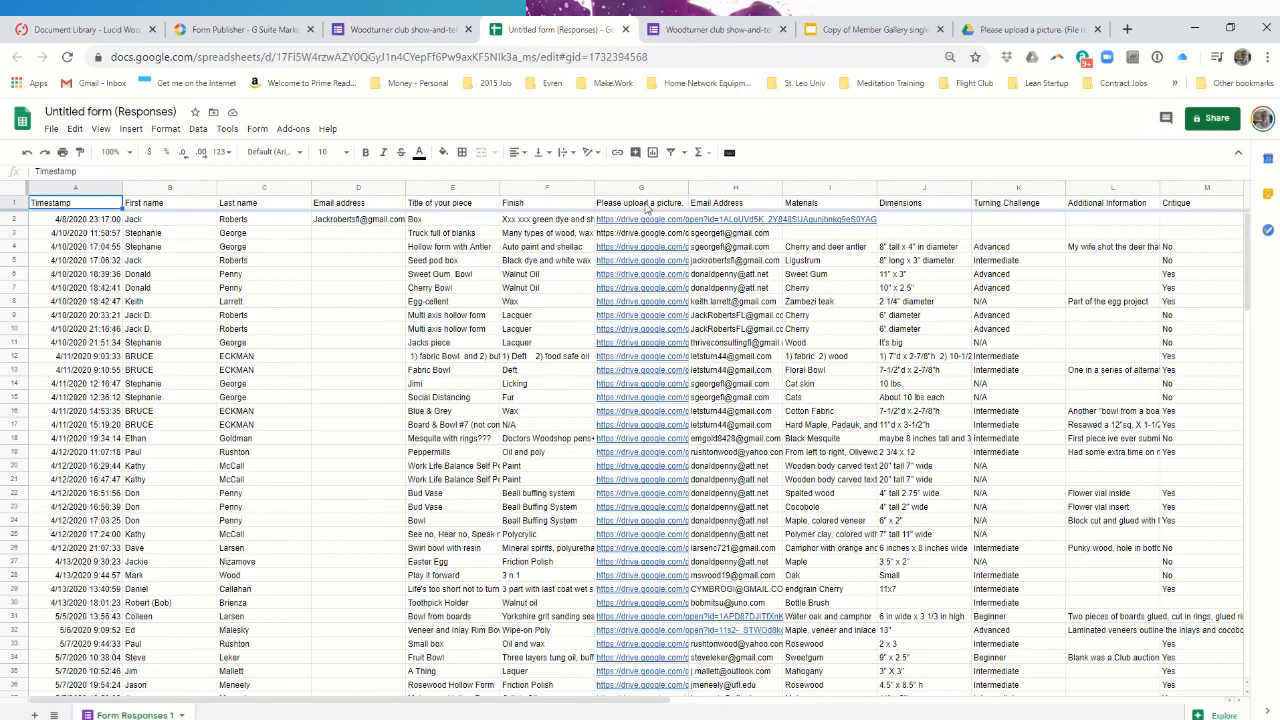
# - Select the full text of the G1 picture-upload header, then bring up the Member Gallery template
pyautogui.doubleClick(645, 204)
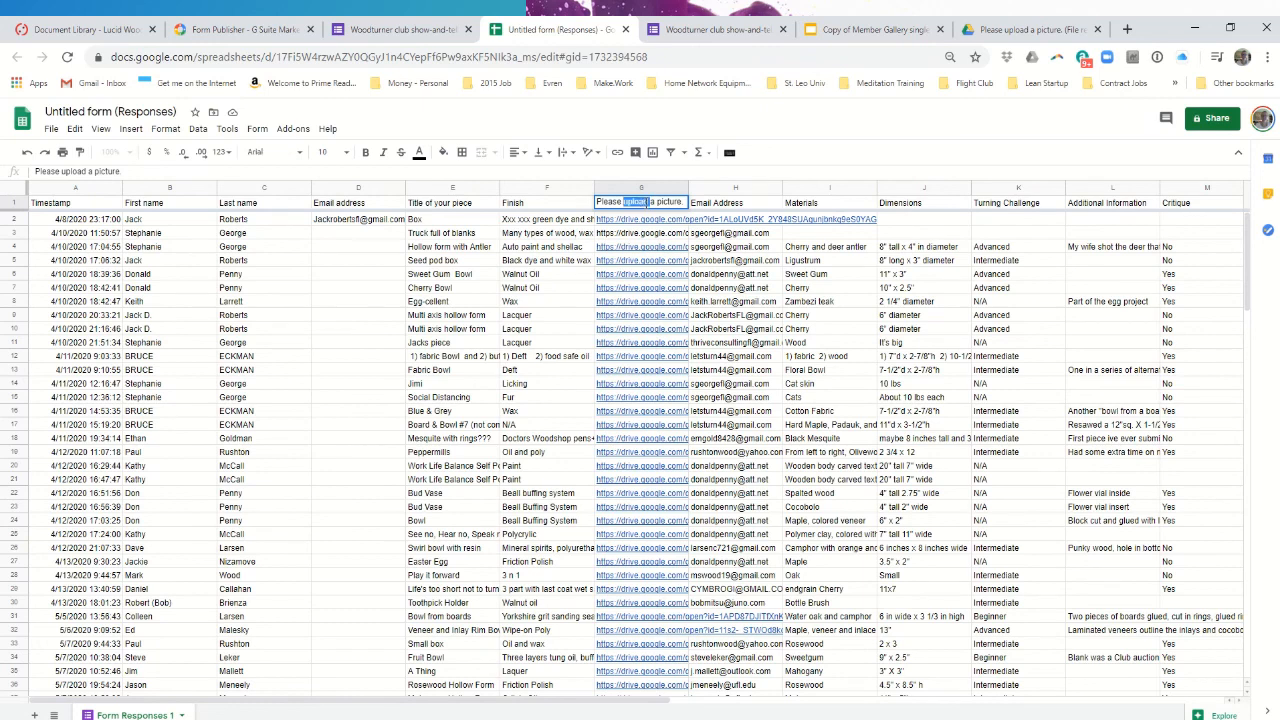
pyautogui.tripleClick(647, 202)
pyautogui.hotkey('ctrl', 'c')
pyautogui.click(860, 29)
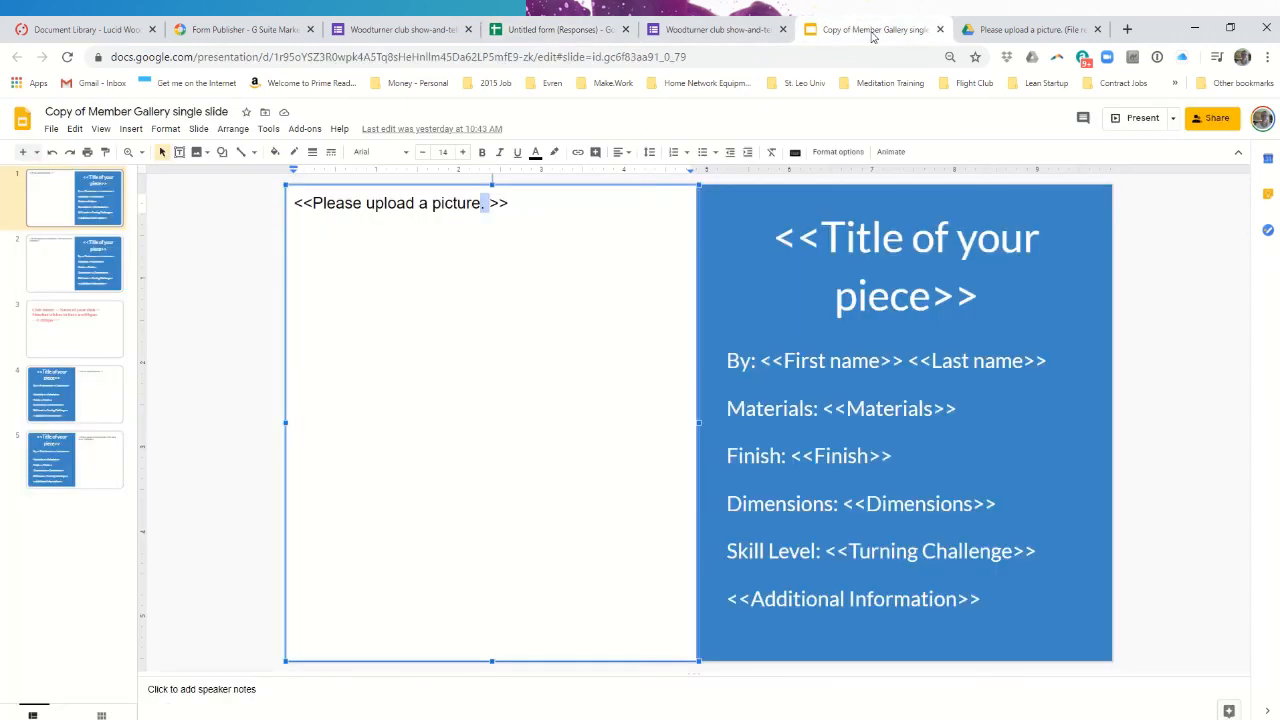
# - Paste the G1 header into the picture marker so it reads '<<Please upload a picture. >>'
pyautogui.click(490, 203)
pyautogui.moveTo(489, 203); pyautogui.dragTo(311, 197)
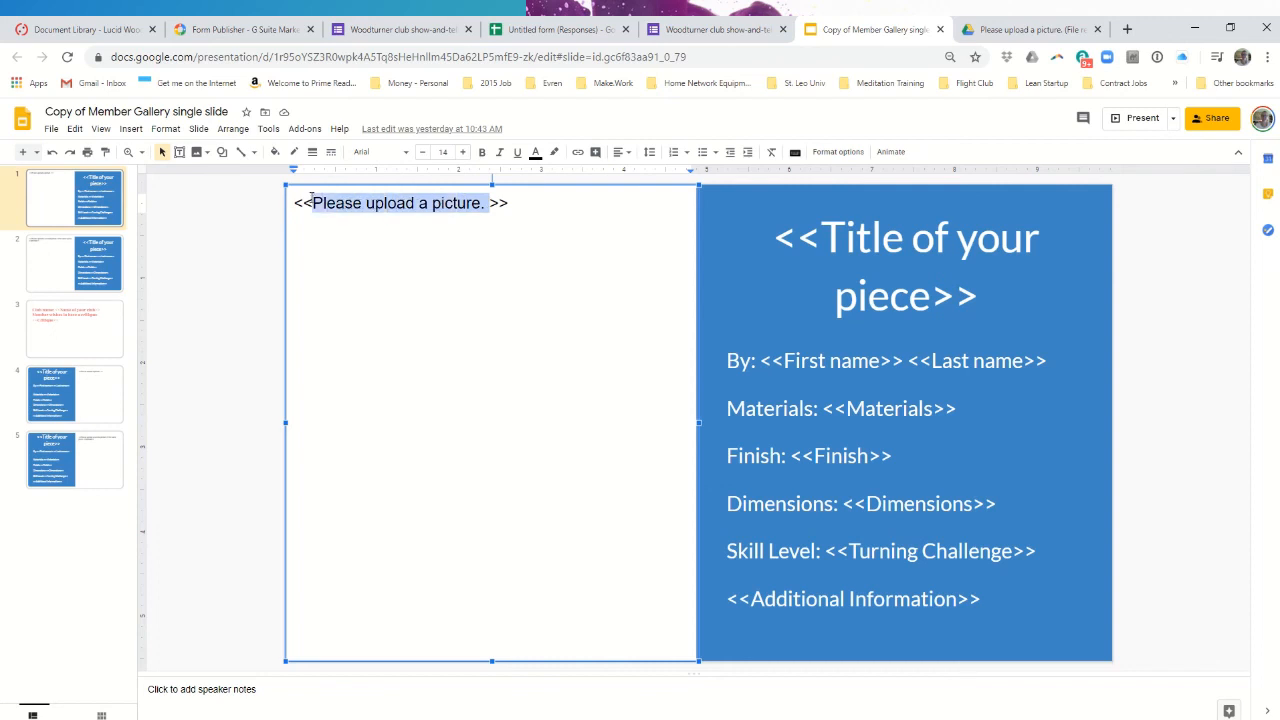
pyautogui.hotkey('ctrl', 'v')
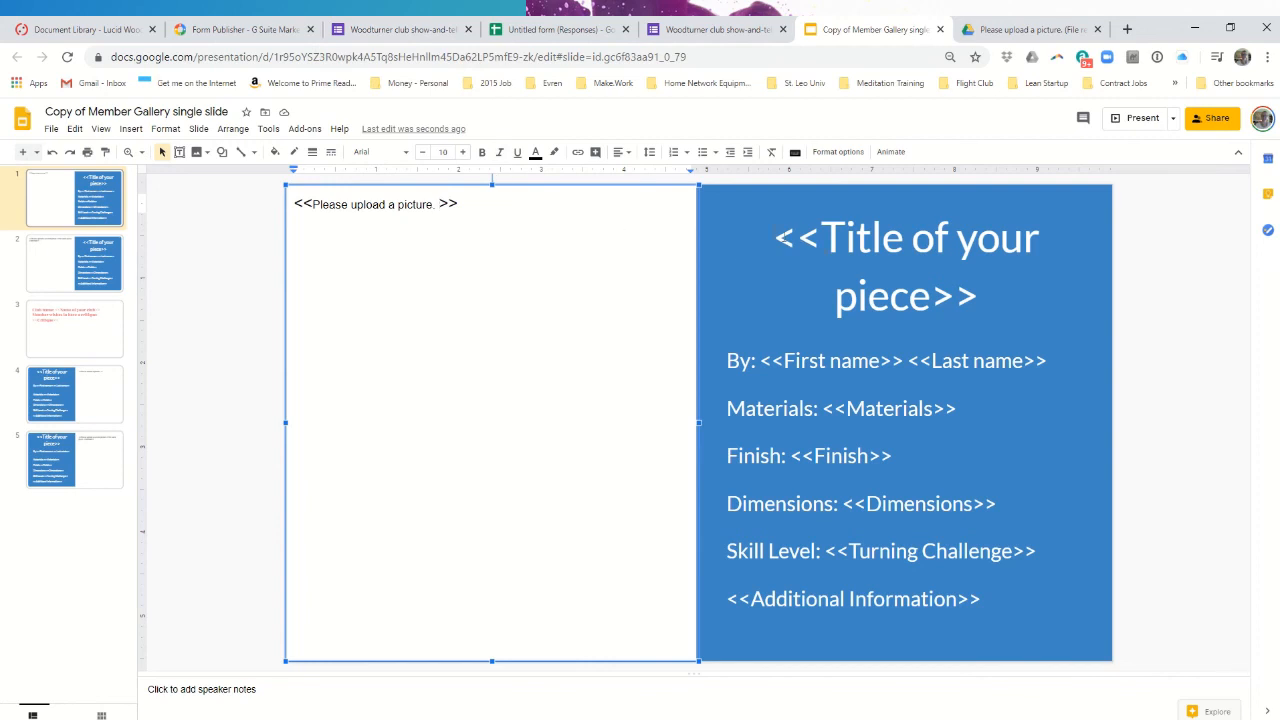
pyautogui.moveTo(778, 237); pyautogui.dragTo(818, 236)
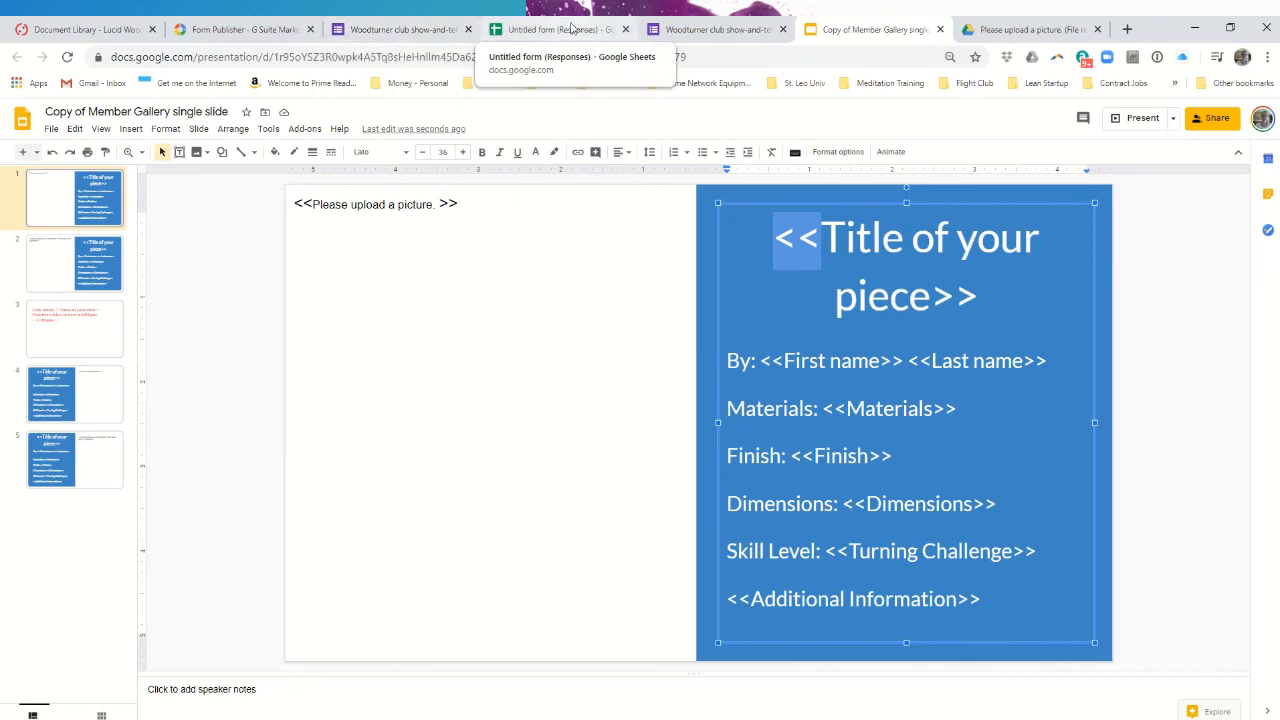
# - Scroll through the responses spreadsheet to find the row 47 submission
pyautogui.click(572, 29)
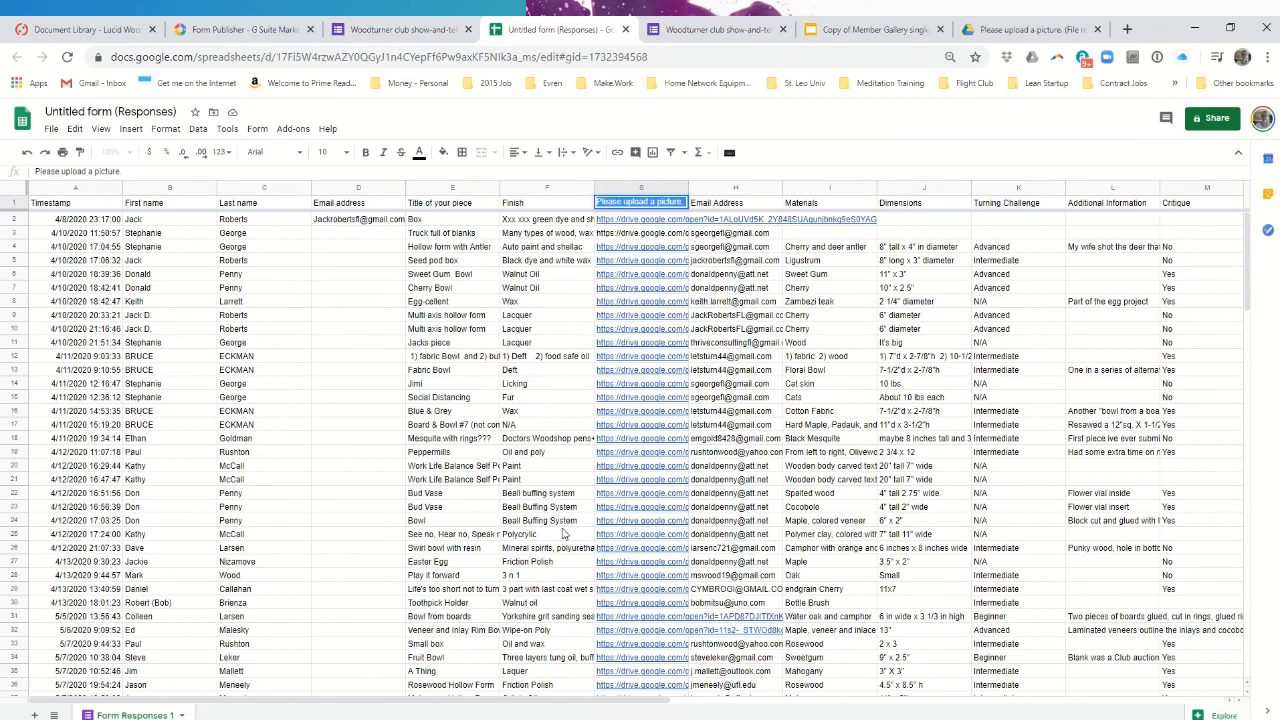
pyautogui.scroll(-5, 456, 551)
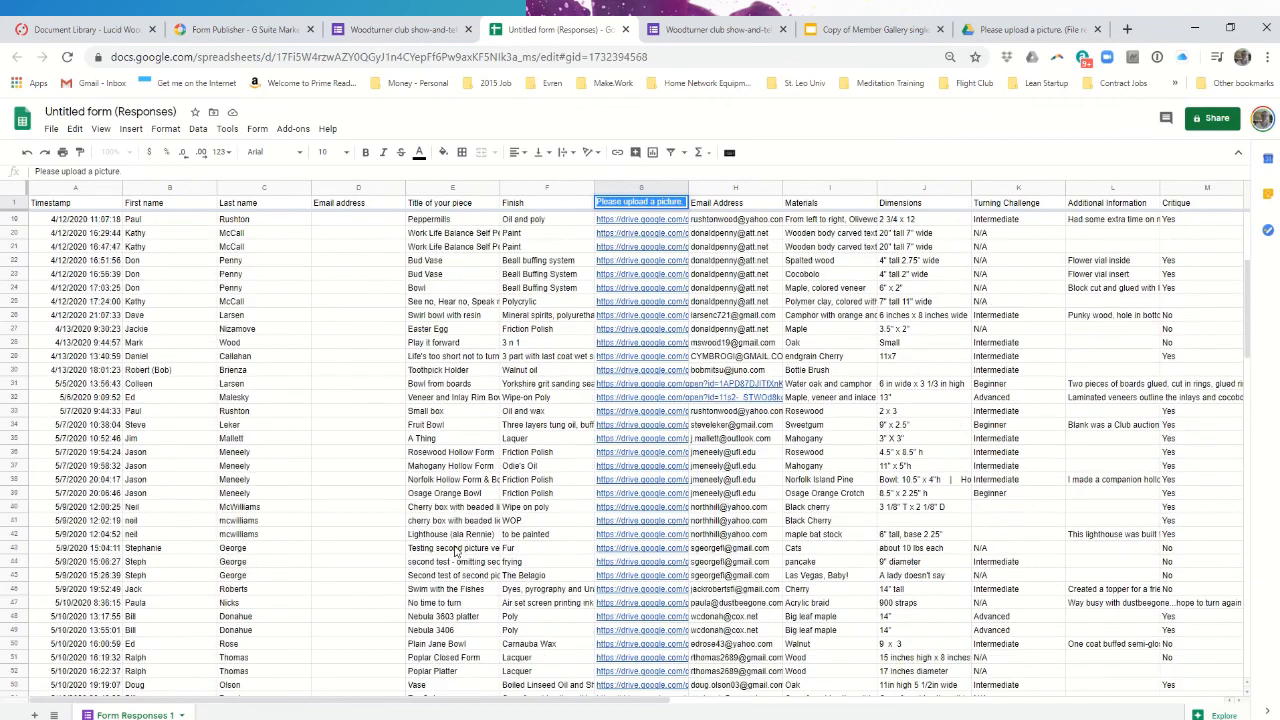
pyautogui.scroll(-6, 456, 551)
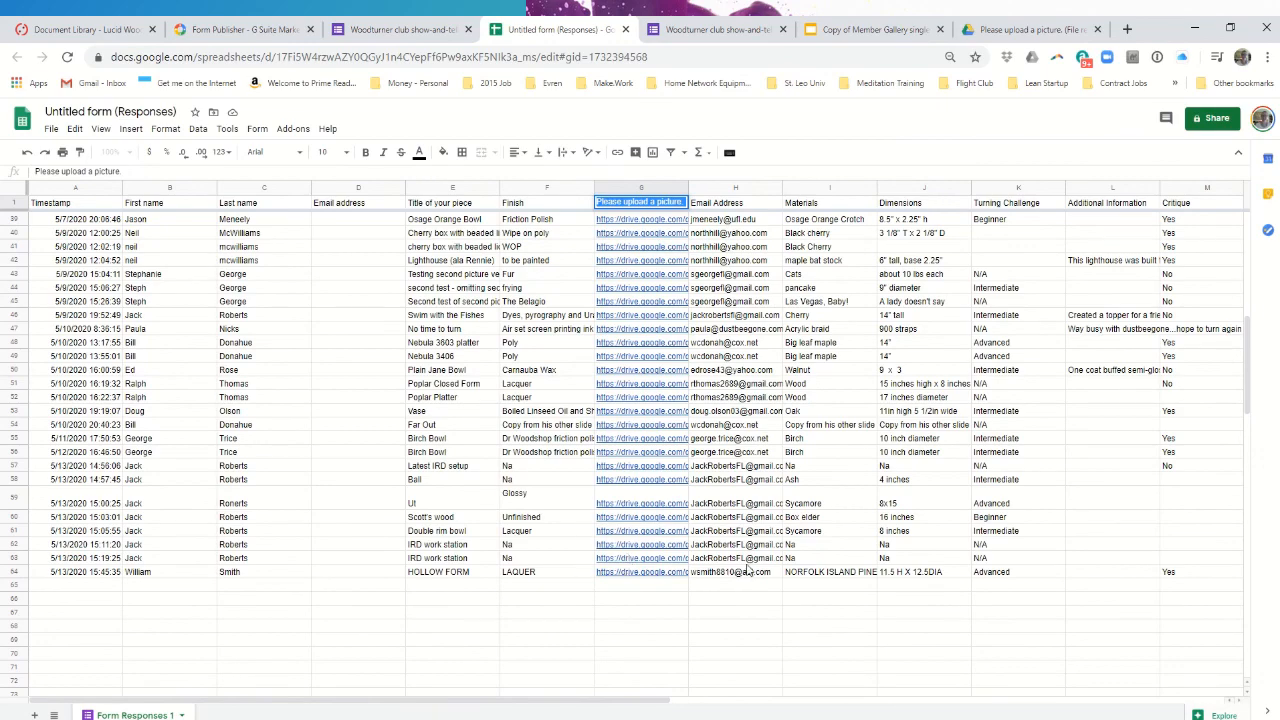
pyautogui.scroll(8, 733, 563)
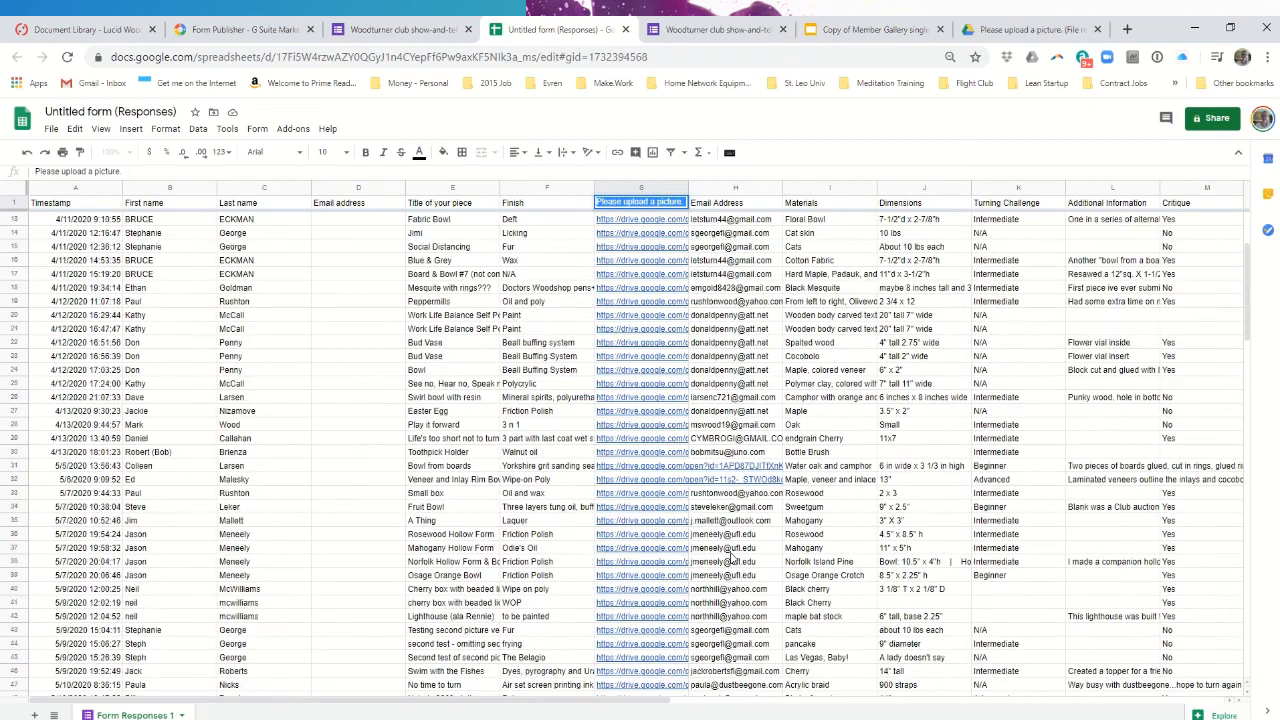
pyautogui.scroll(4, 733, 558)
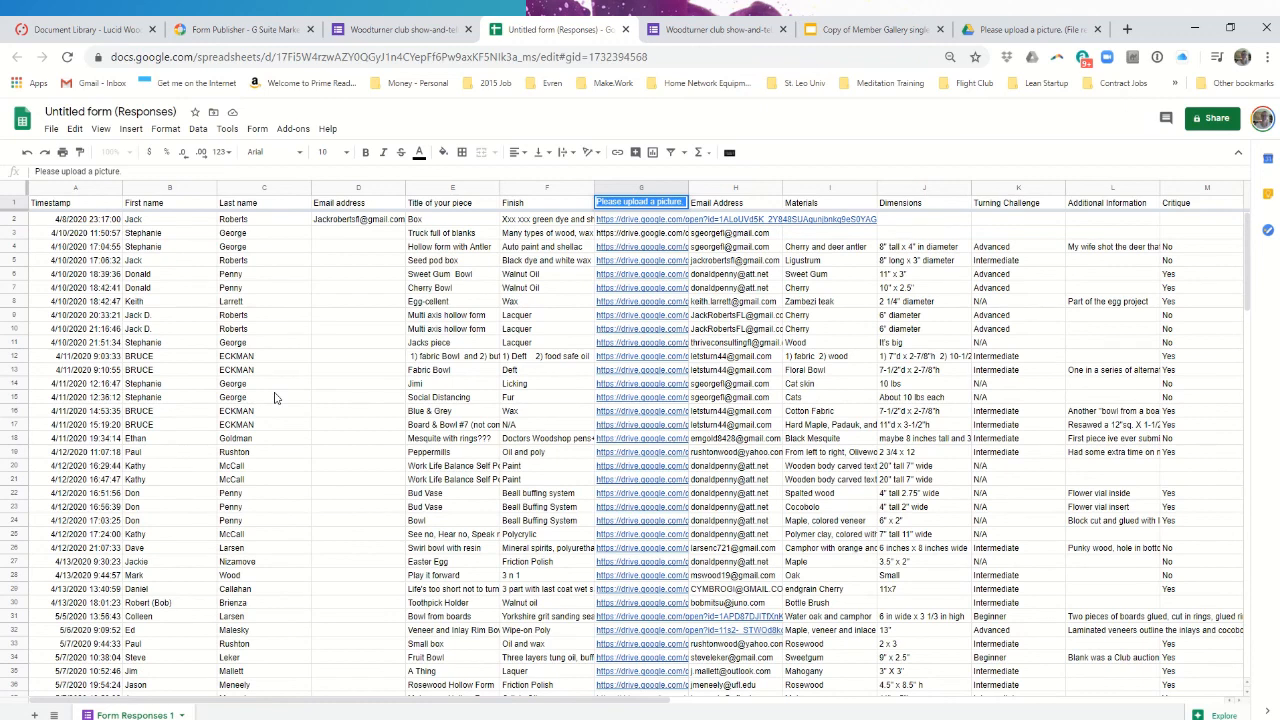
pyautogui.scroll(-6, 275, 398)
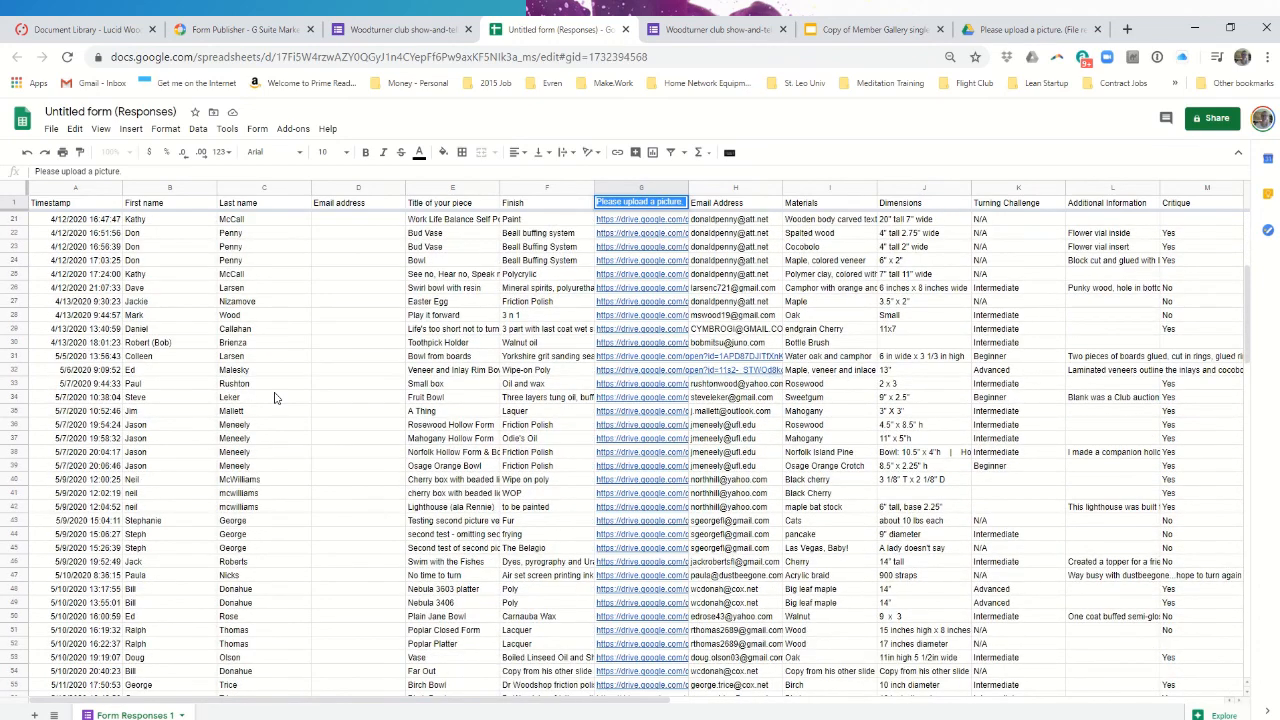
pyautogui.scroll(-1, 275, 398)
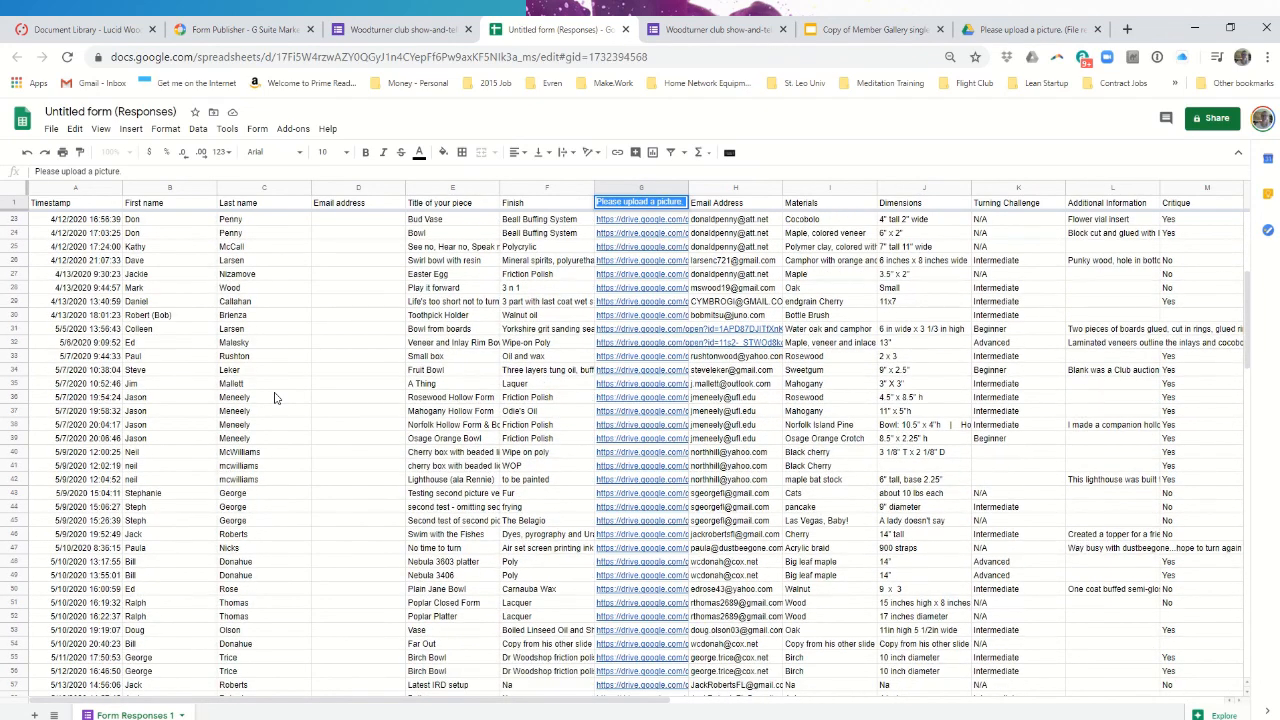
# - Check the 'No time to turn' piece's title, submitter, finish, materials and dimensions in row 47
pyautogui.click(468, 549)
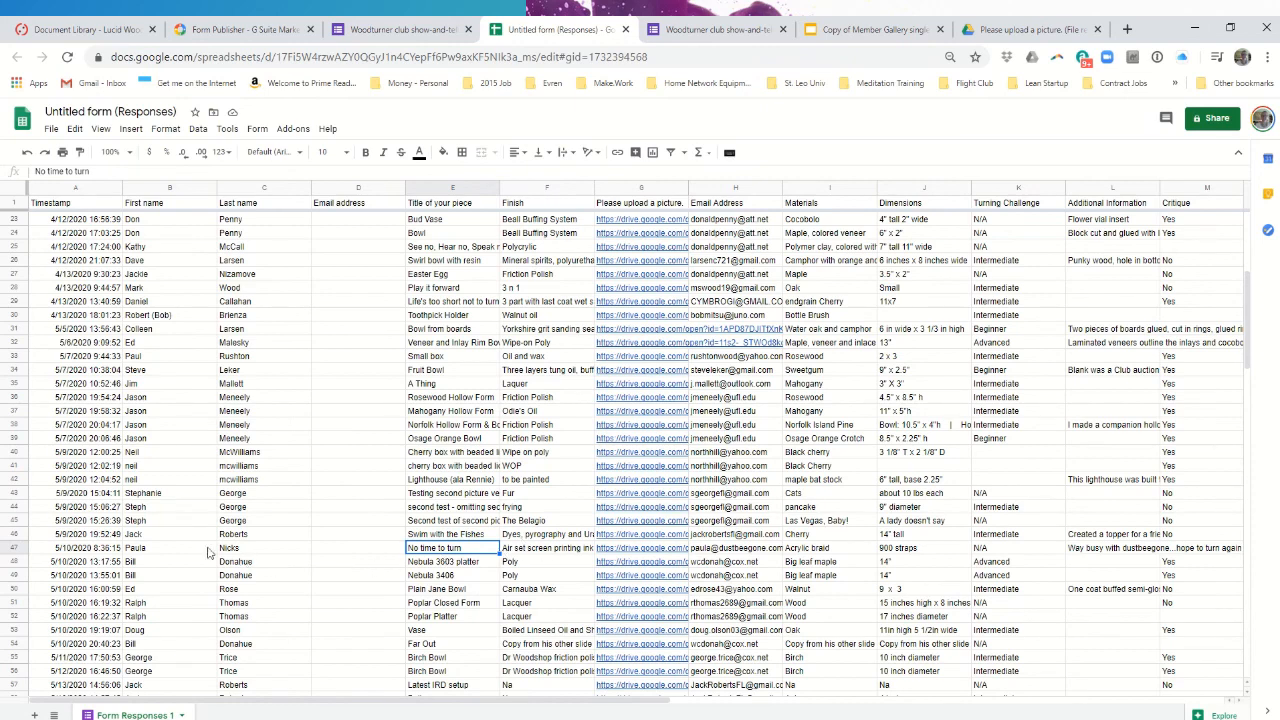
pyautogui.click(163, 549)
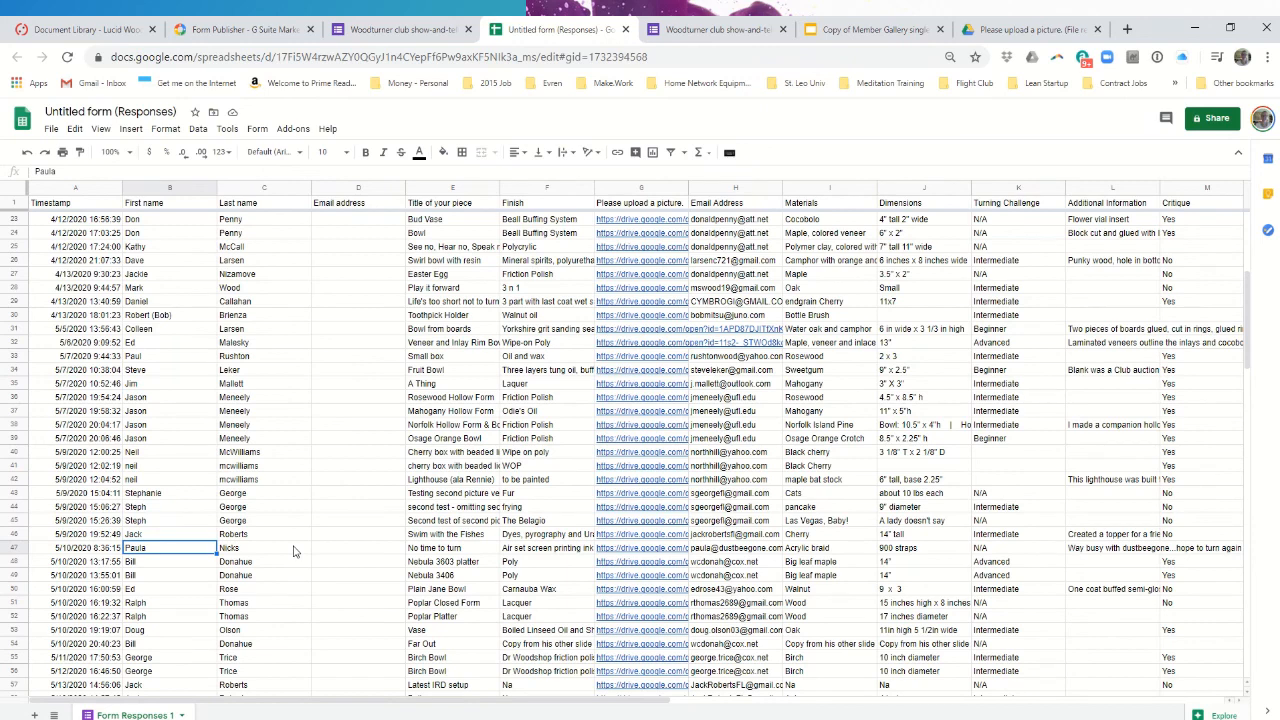
pyautogui.click(444, 553)
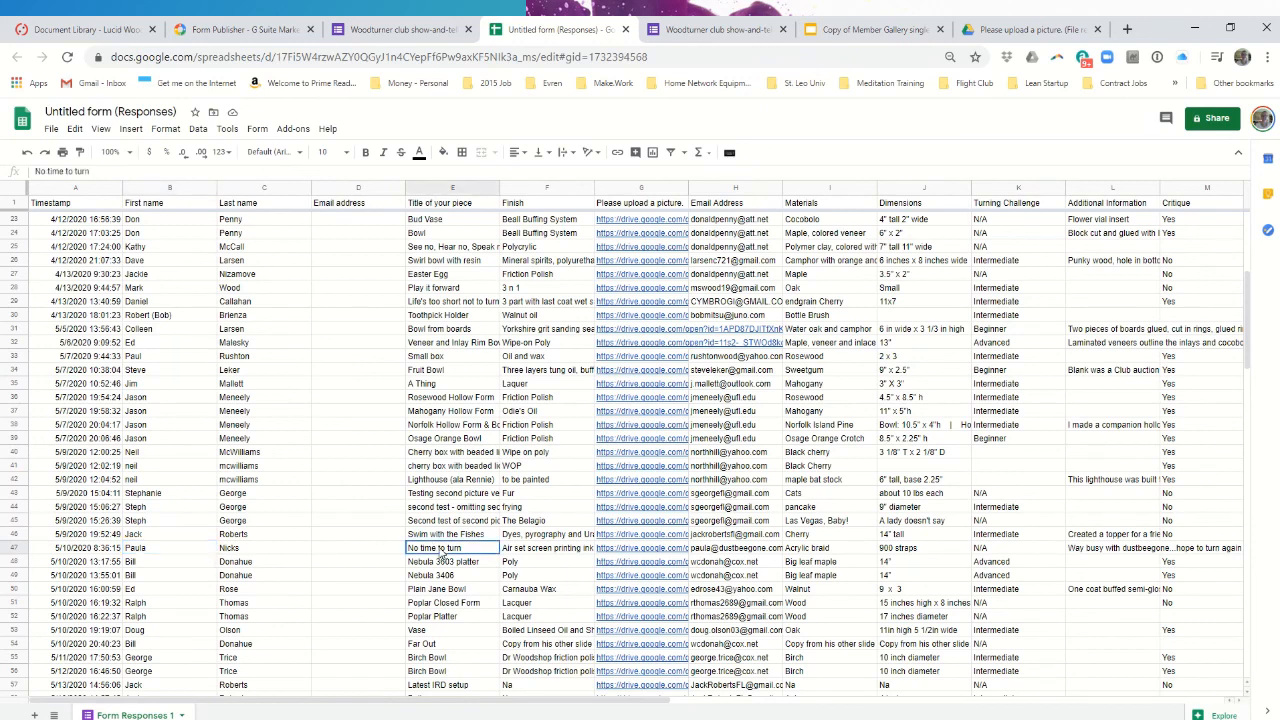
pyautogui.click(534, 554)
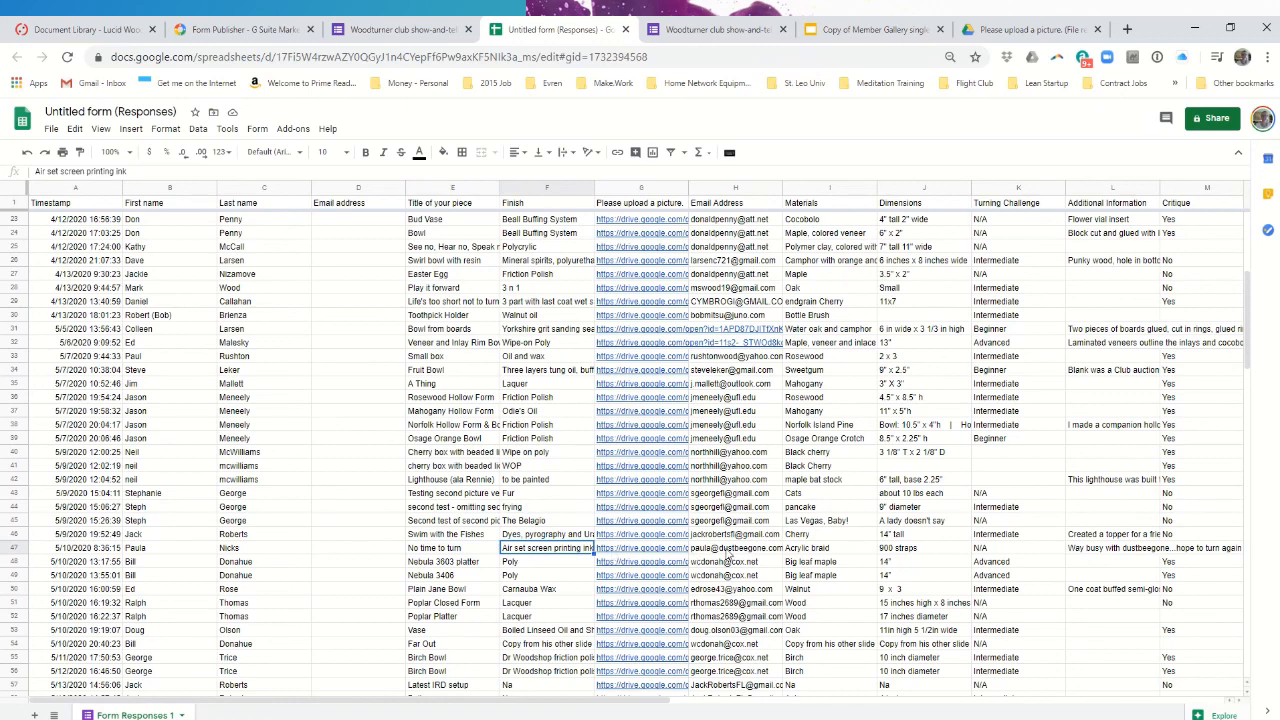
pyautogui.click(728, 556)
pyautogui.click(810, 553)
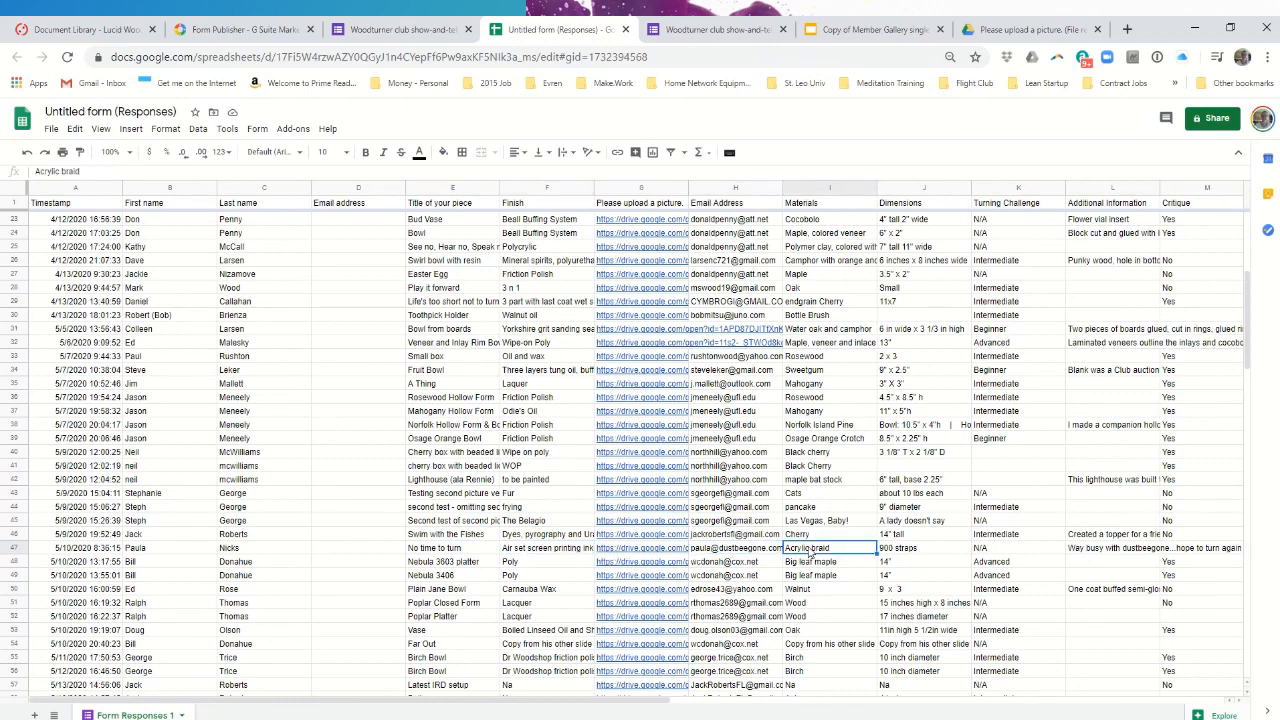
pyautogui.click(922, 550)
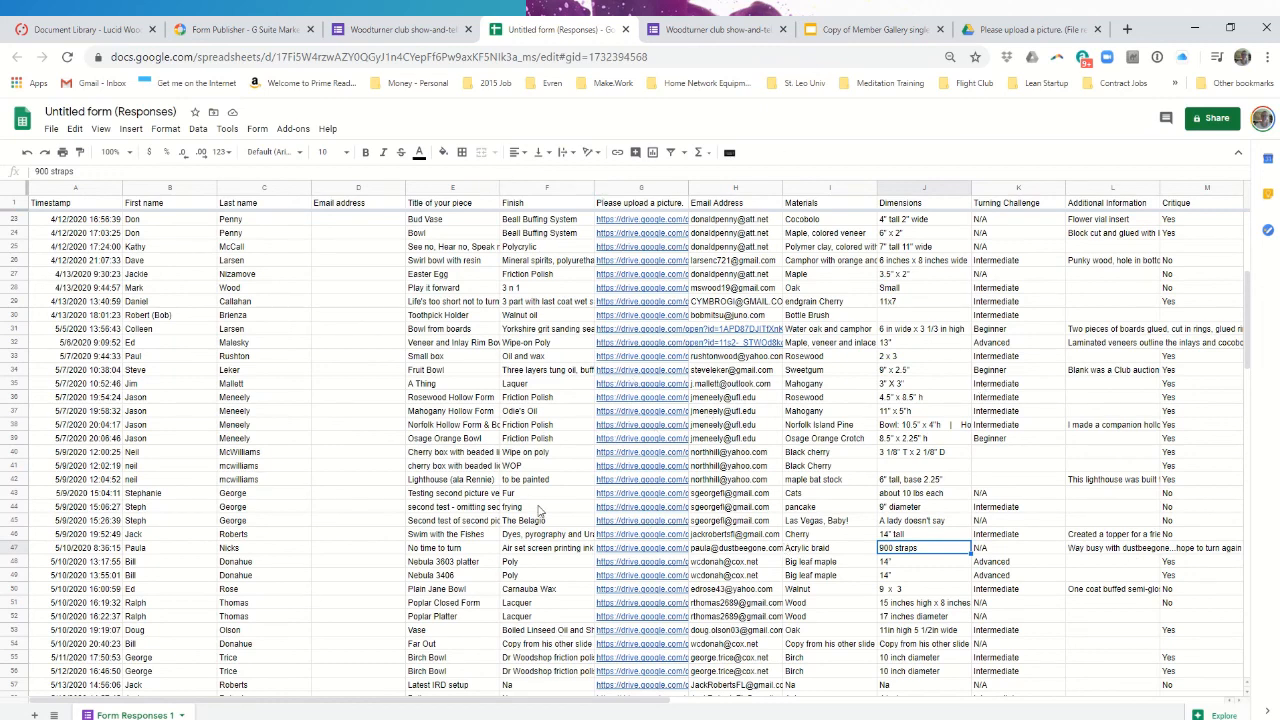
pyautogui.click(430, 30)
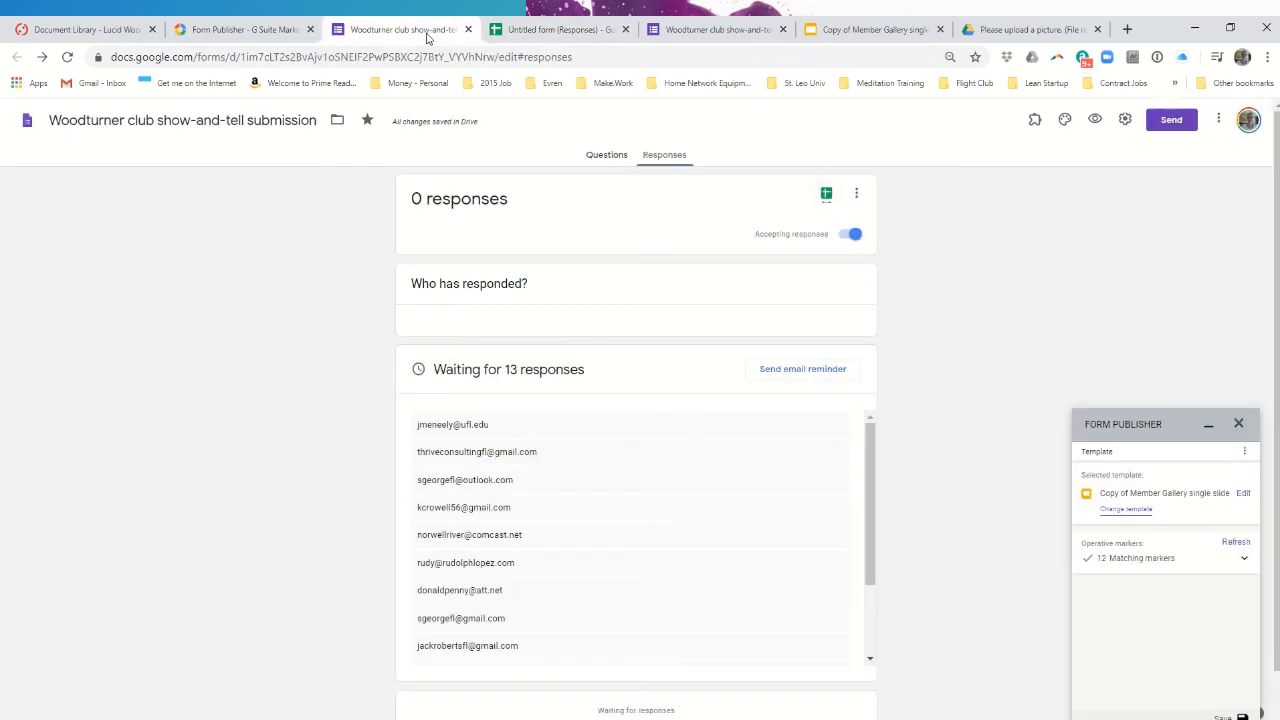
pyautogui.click(714, 30)
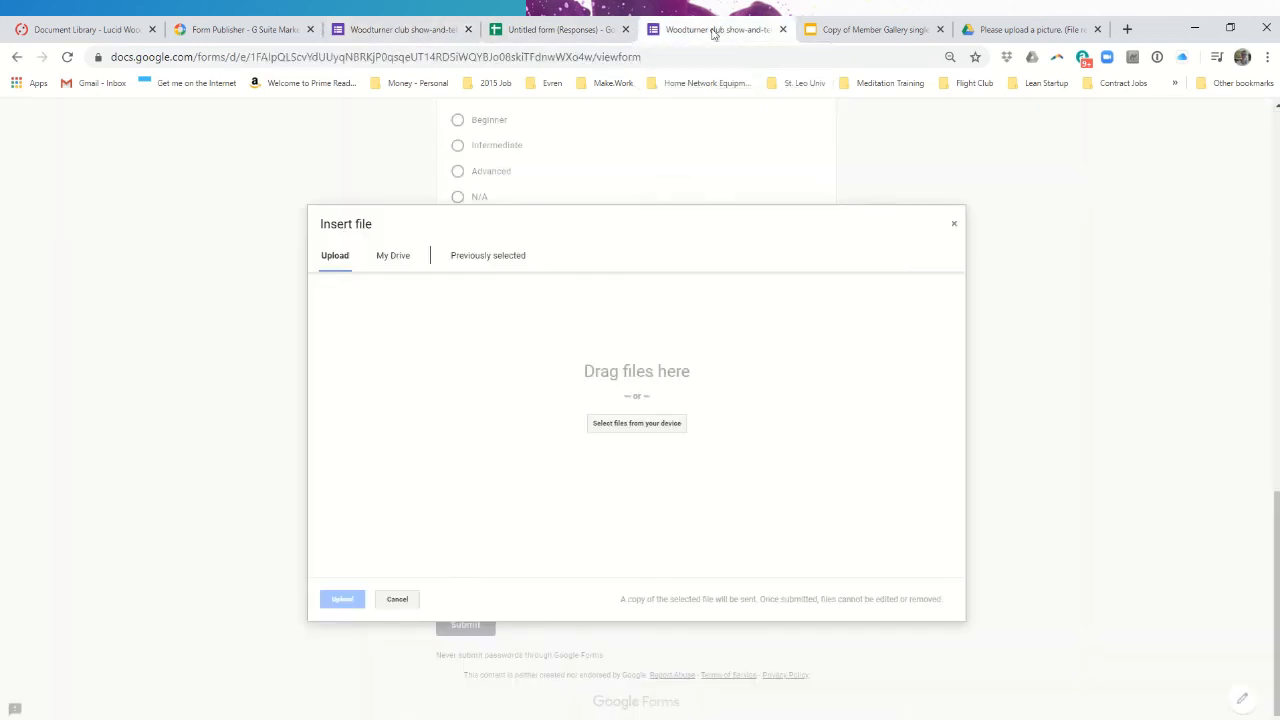
pyautogui.click(952, 228)
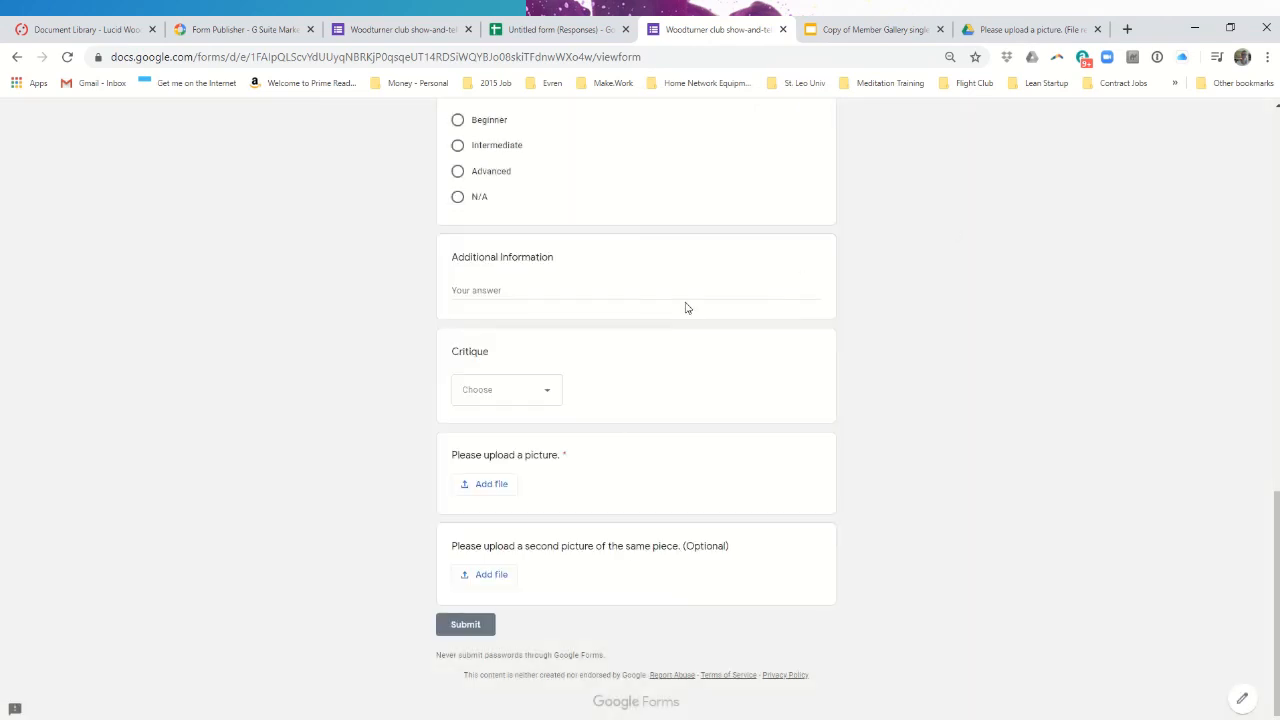
pyautogui.scroll(15, 580, 490)
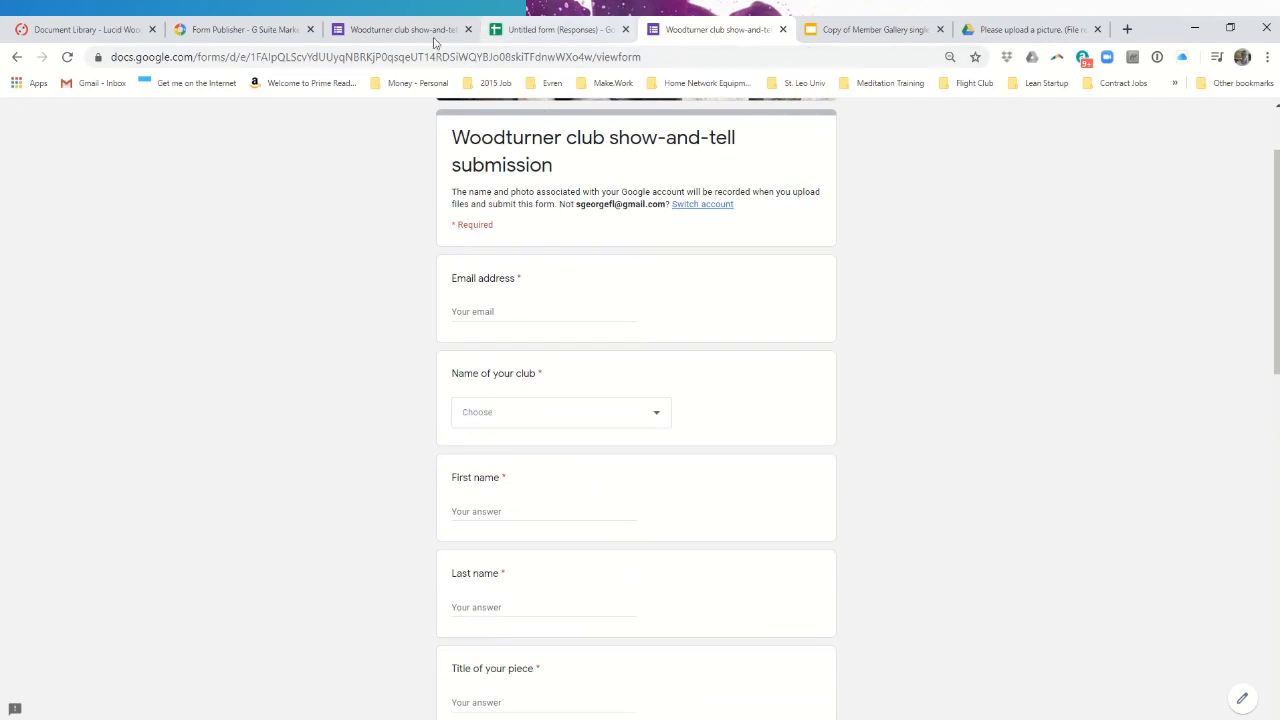
pyautogui.click(398, 29)
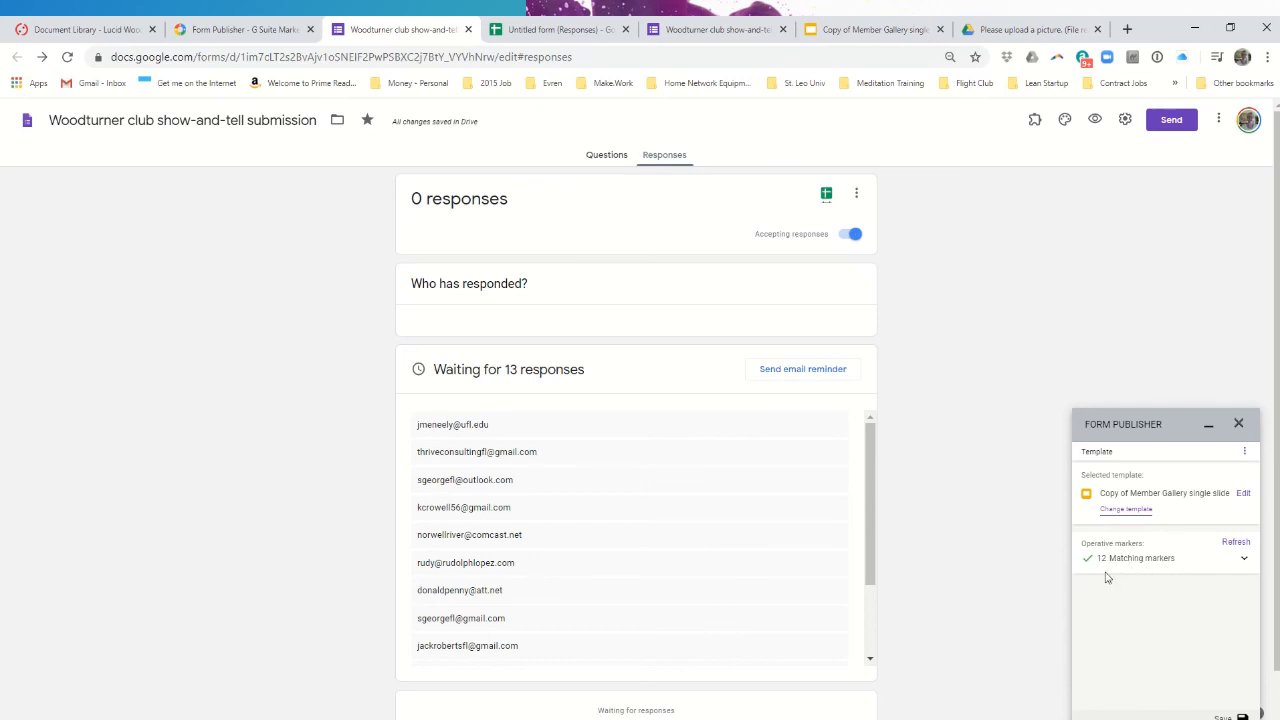
# - Compare Form Publisher's 12 matching markers against the form's questions
pyautogui.click(1245, 562)
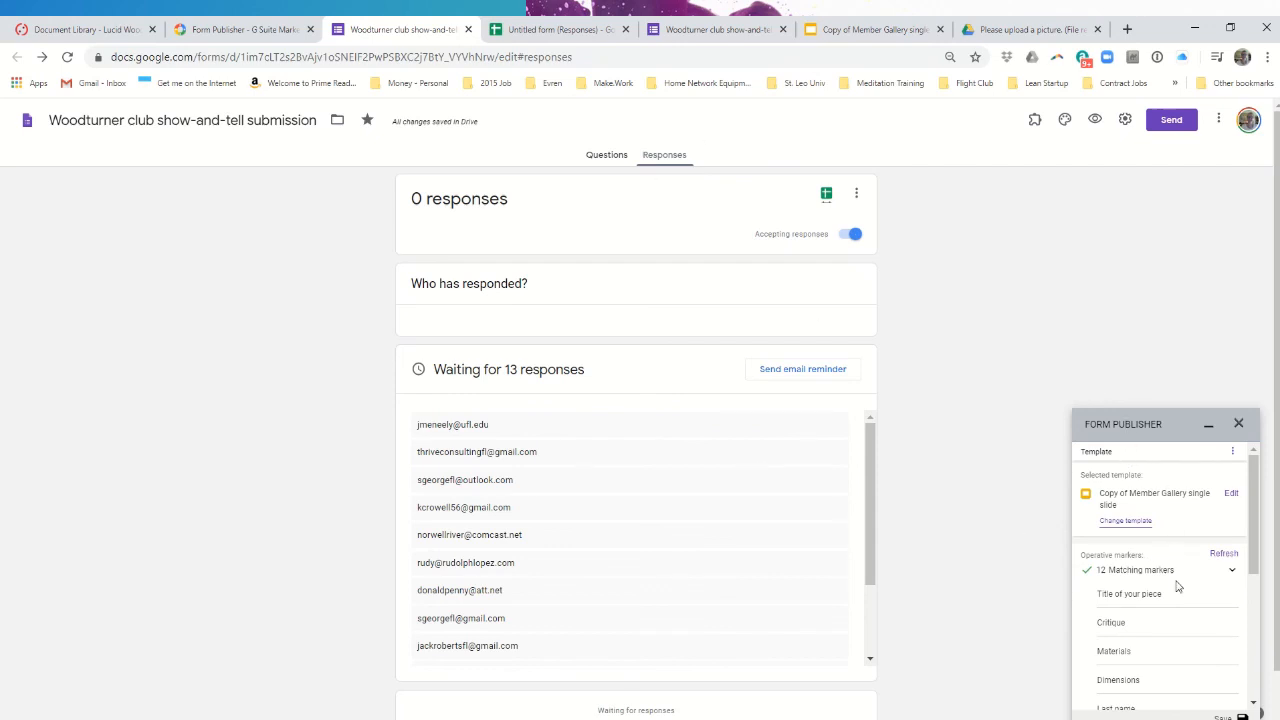
pyautogui.scroll(-2, 1177, 586)
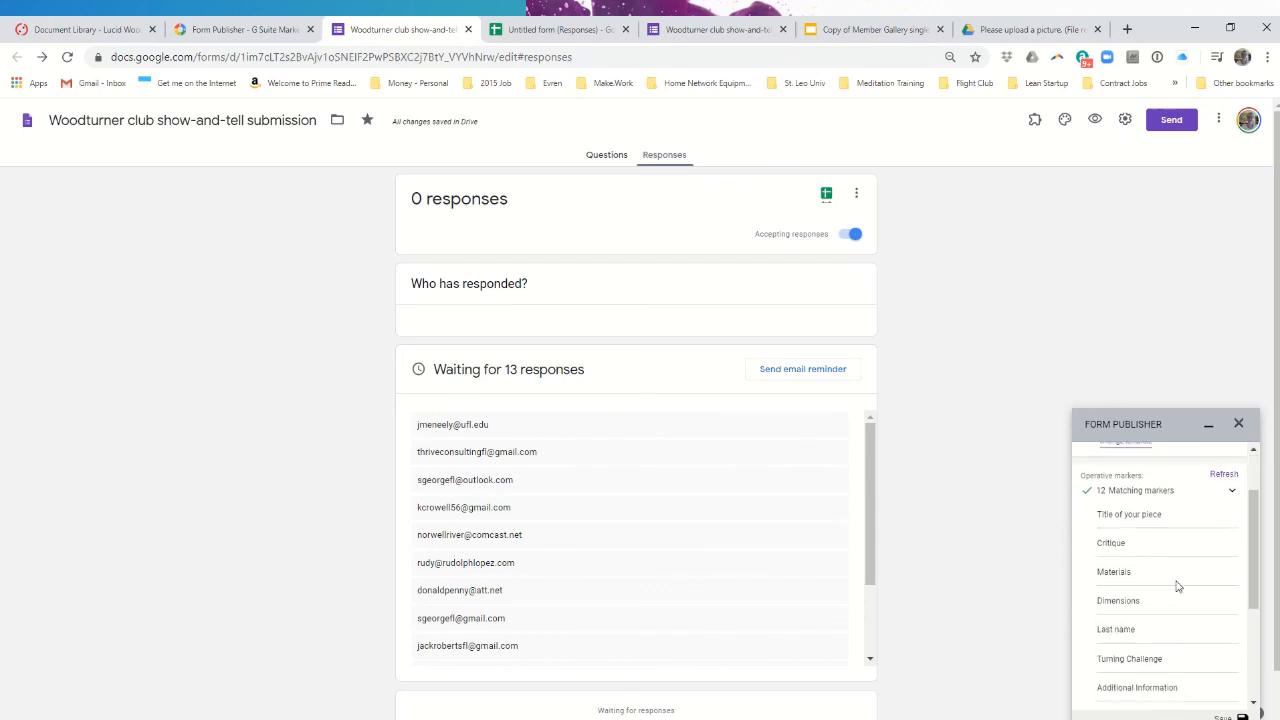
pyautogui.scroll(-3, 1177, 586)
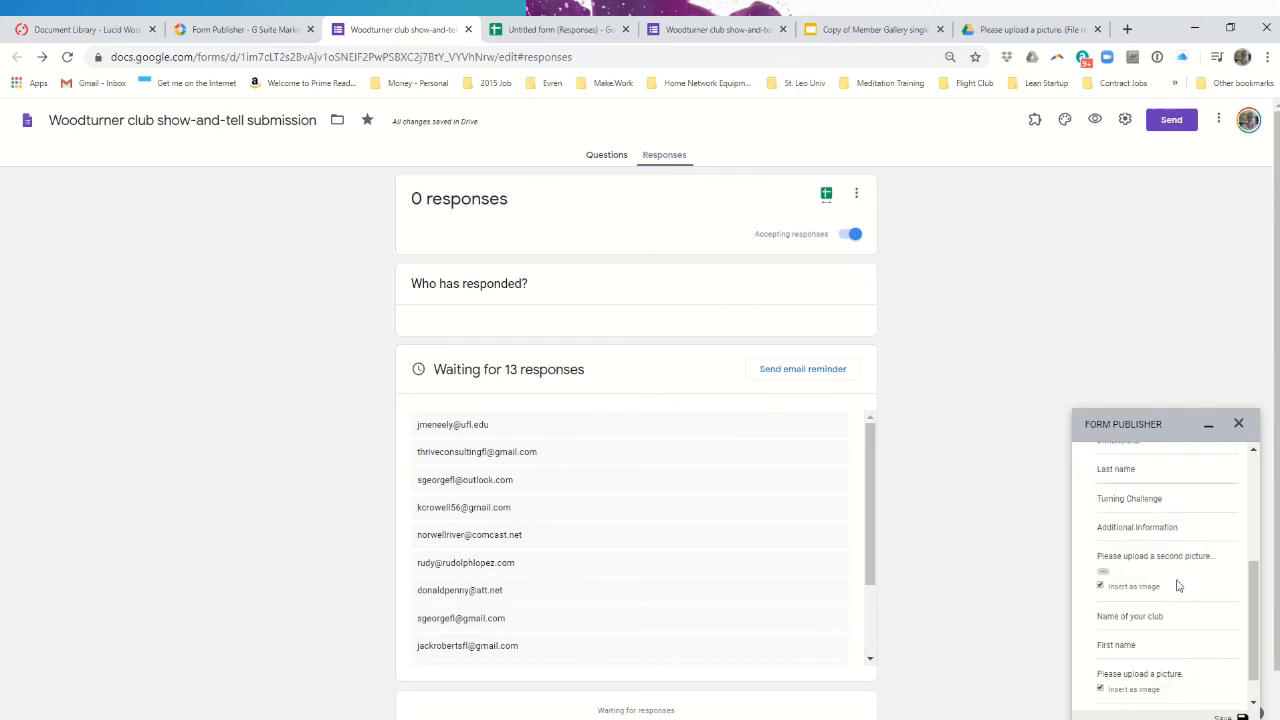
pyautogui.scroll(-1, 1177, 586)
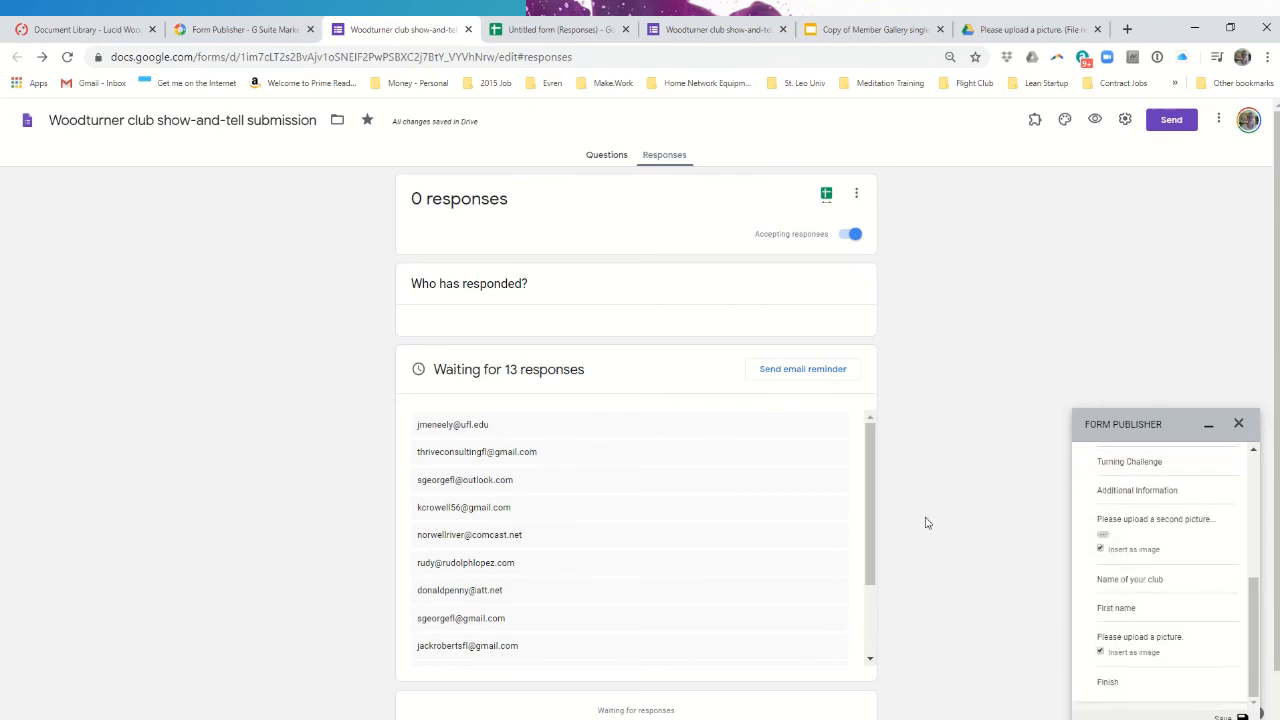
pyautogui.click(614, 157)
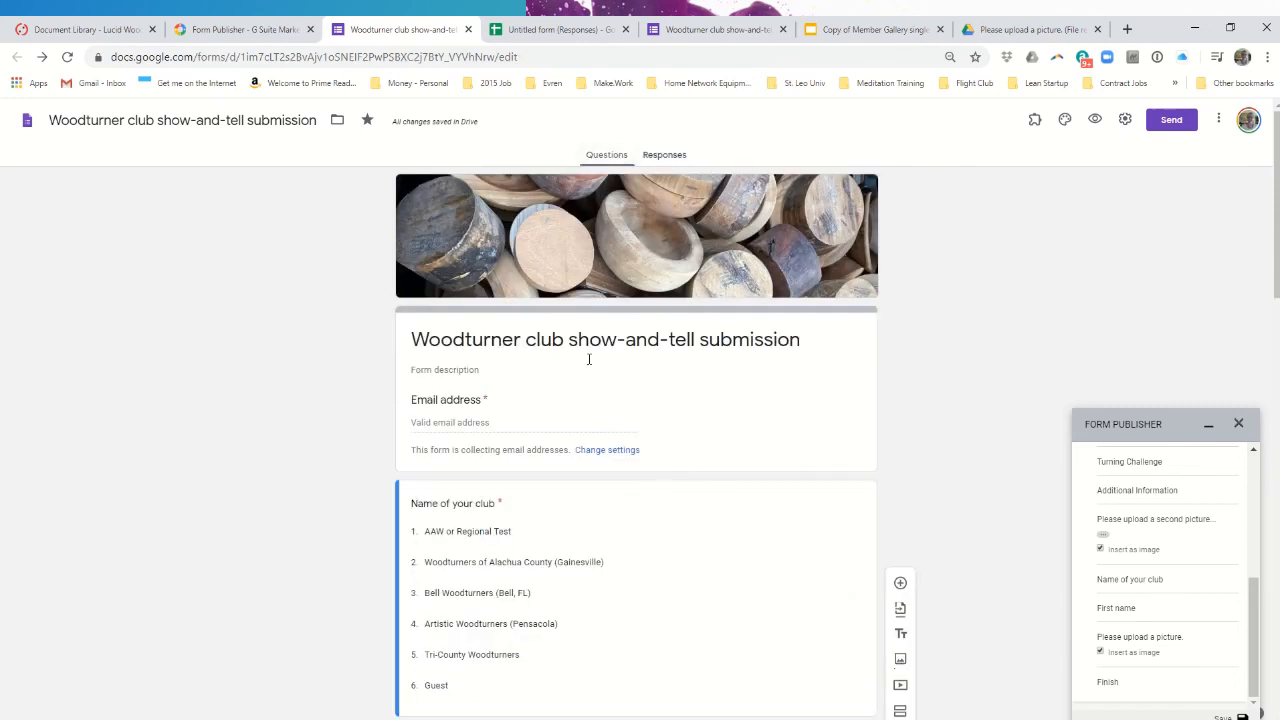
pyautogui.scroll(-10, 540, 475)
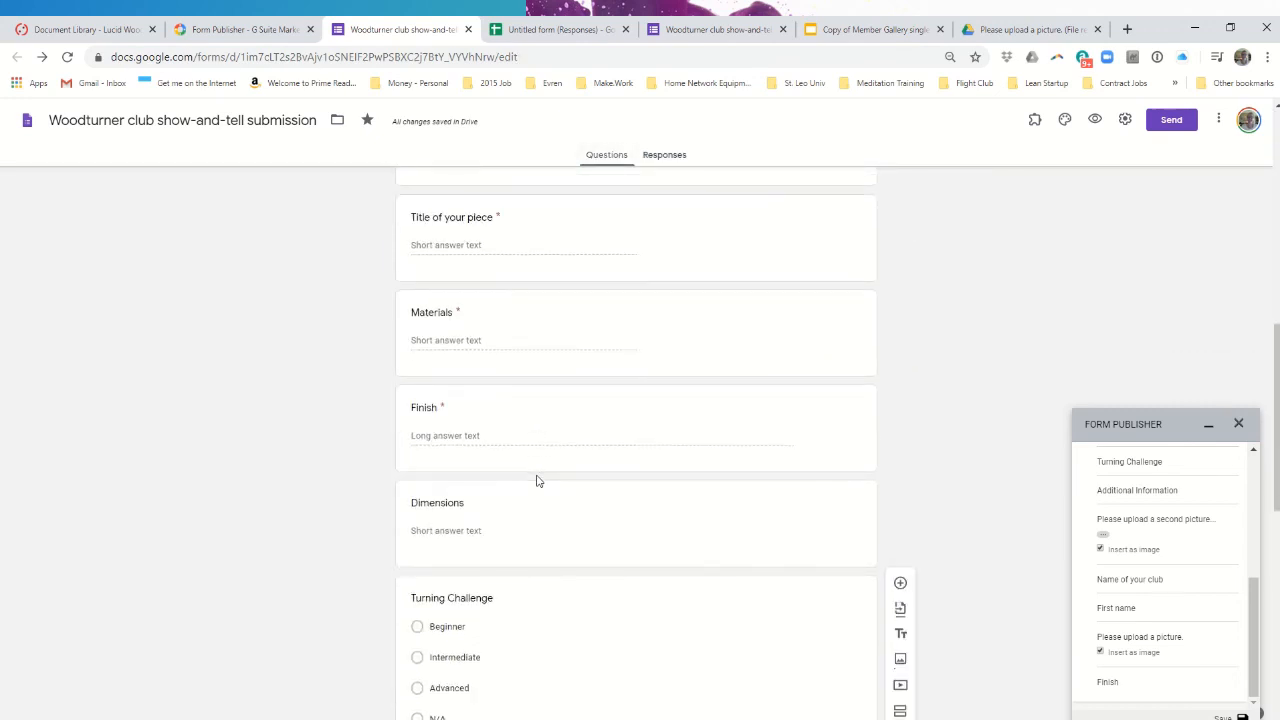
# - Collapse the marker list and open the 'Copy of Member Gallery single slide' template for editing
pyautogui.click(874, 29)
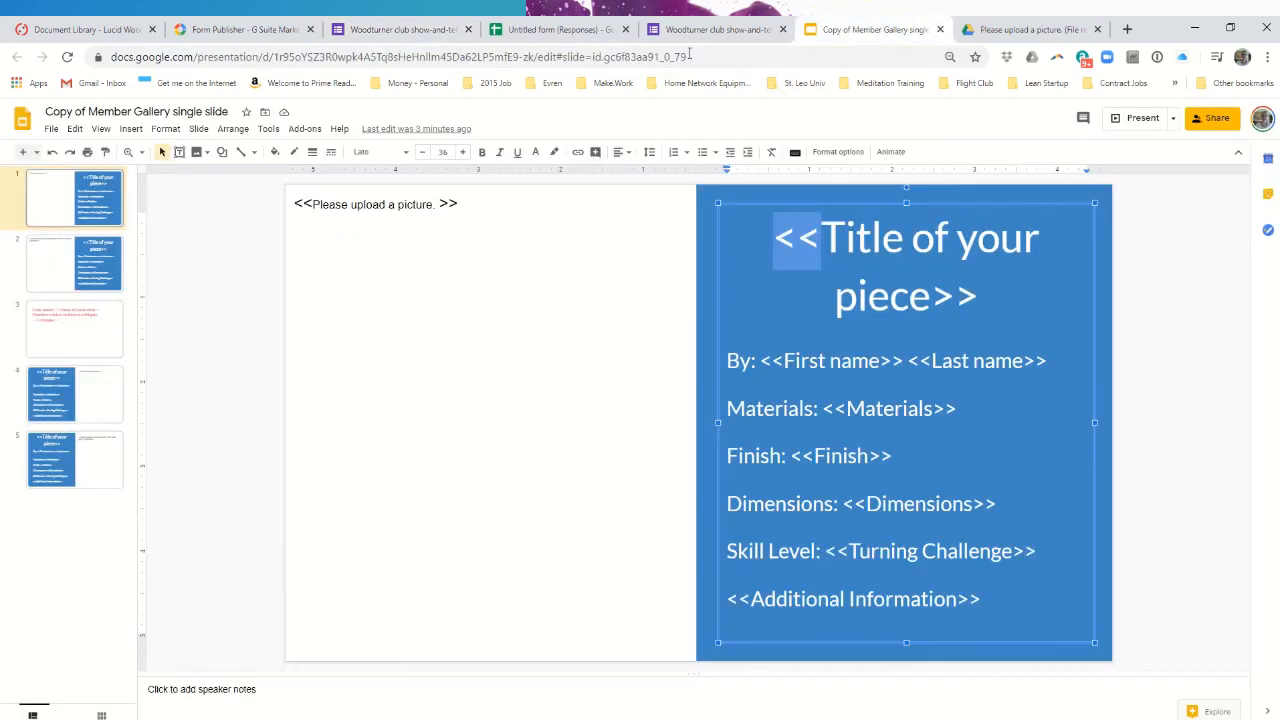
pyautogui.click(443, 32)
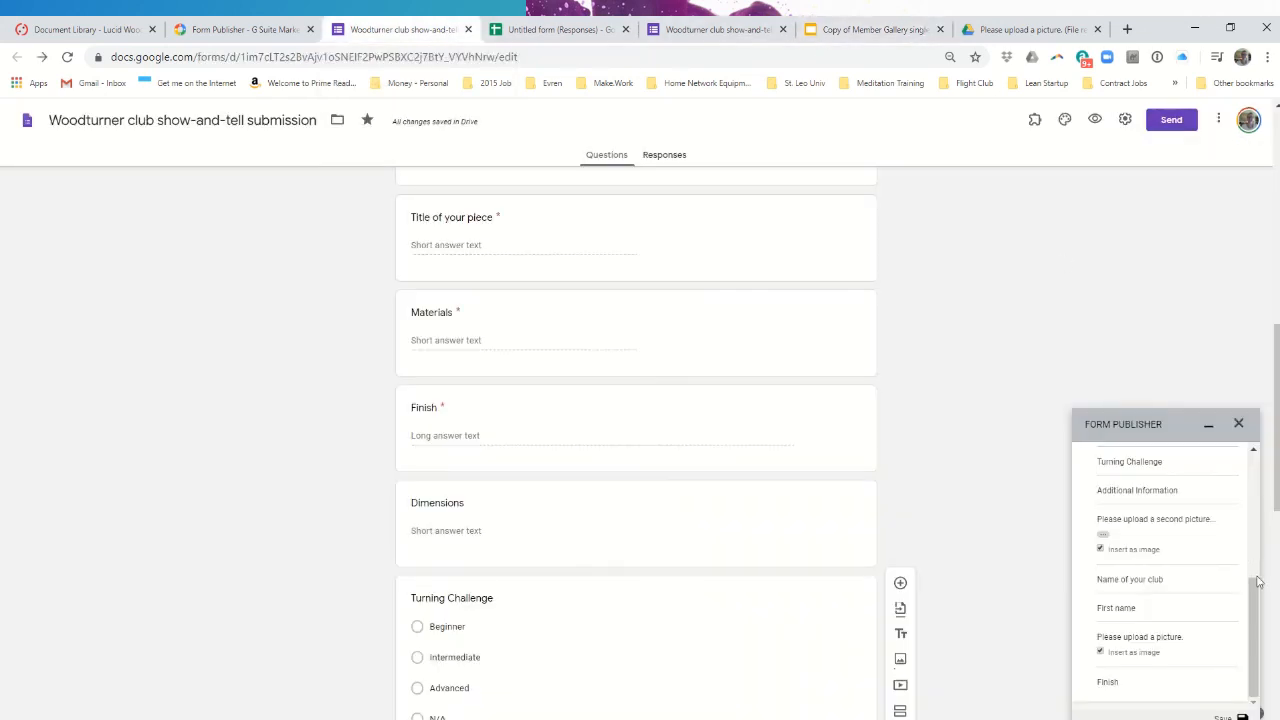
pyautogui.moveTo(1258, 582); pyautogui.dragTo(1250, 460)
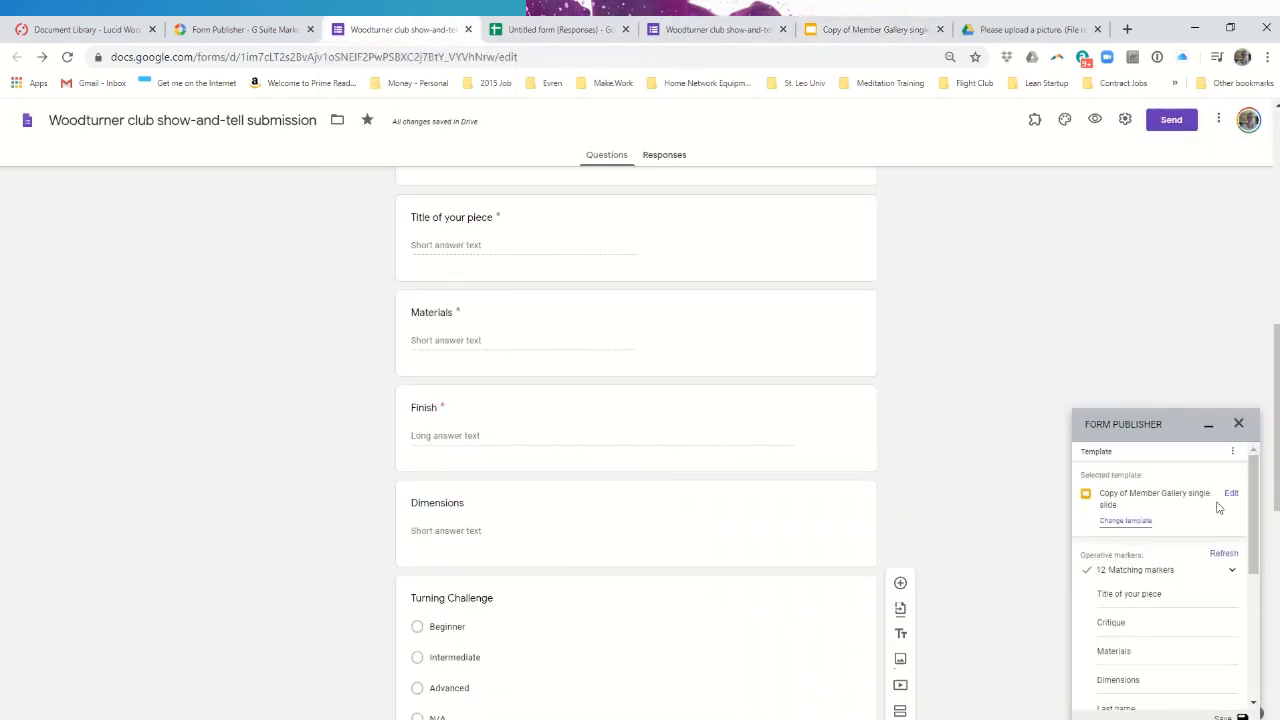
pyautogui.click(1233, 574)
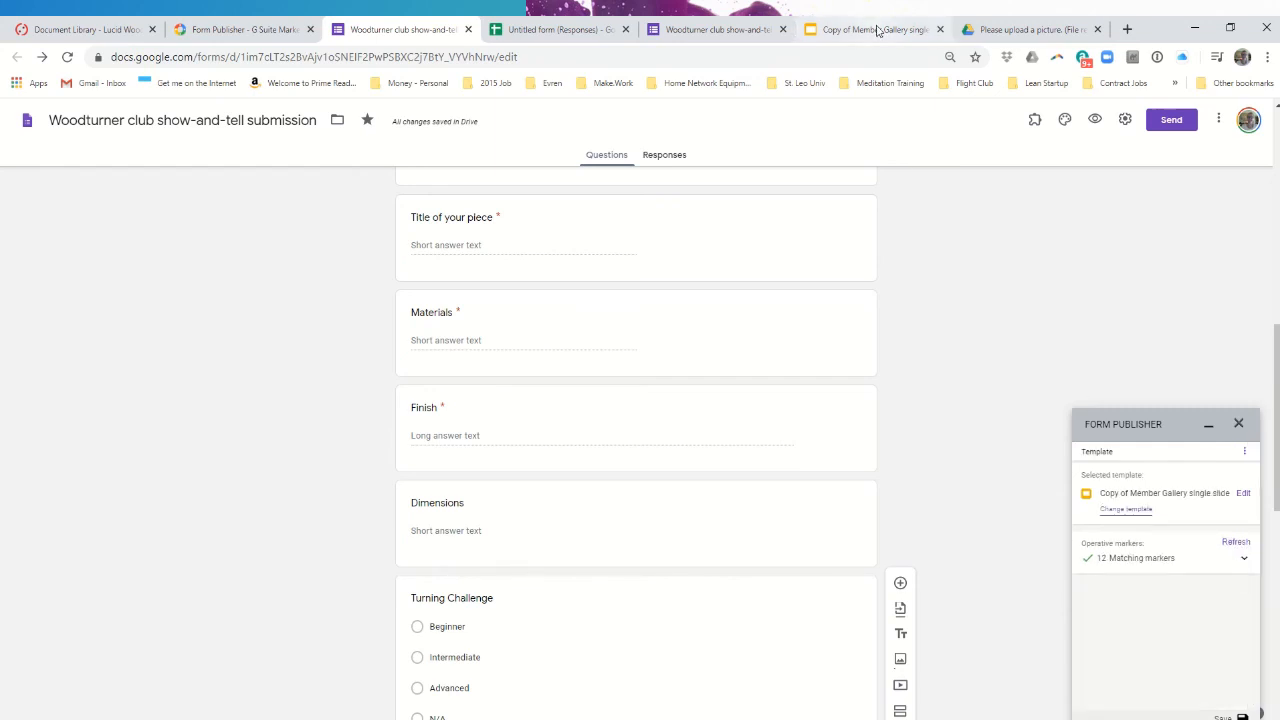
pyautogui.click(1243, 494)
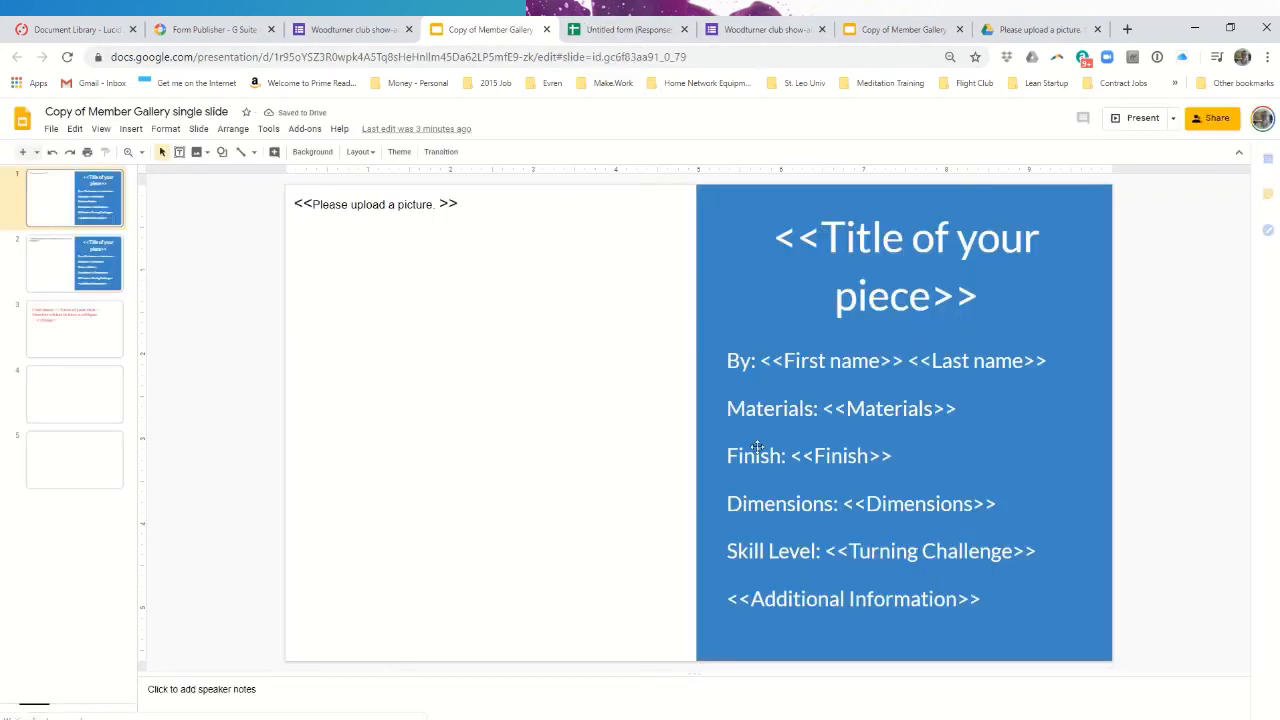
# - Add a '<<make it up>>' marker line below <<Additional Information>> on the template slide
pyautogui.click(989, 595)
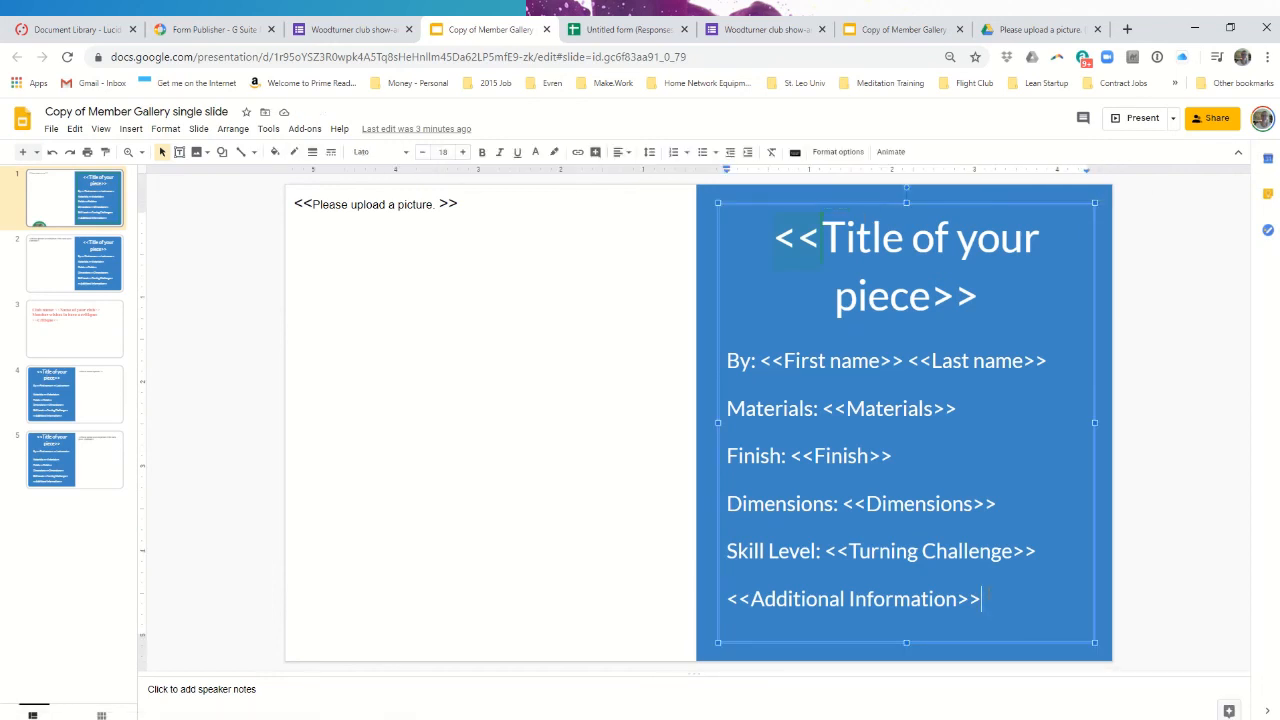
pyautogui.press('Return')
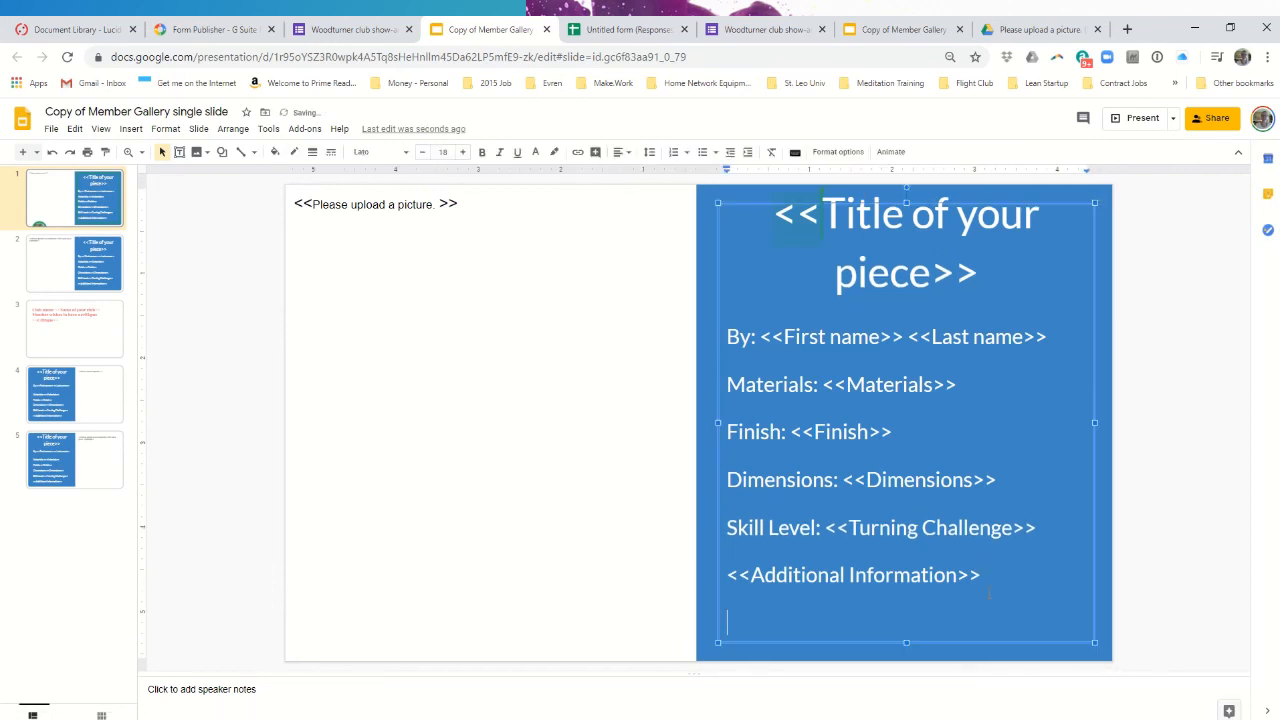
pyautogui.write('"')
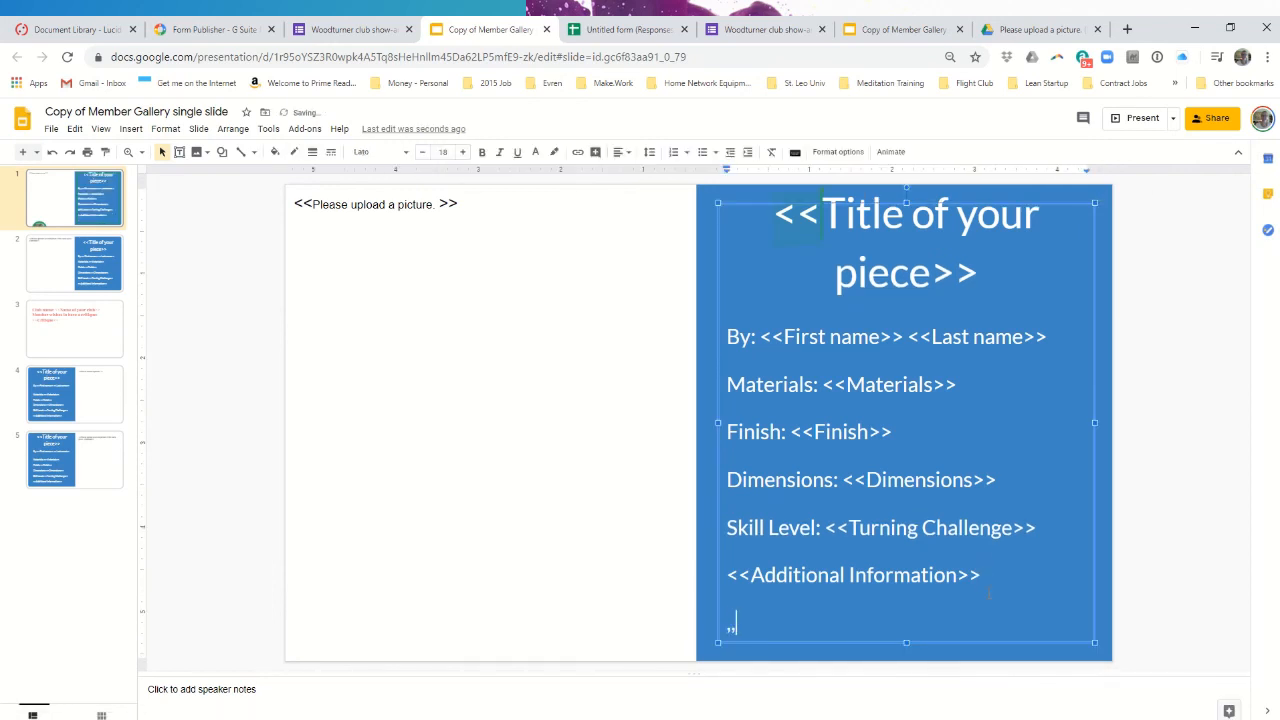
pyautogui.press('BackSpace')
pyautogui.write('<<make it up>>')
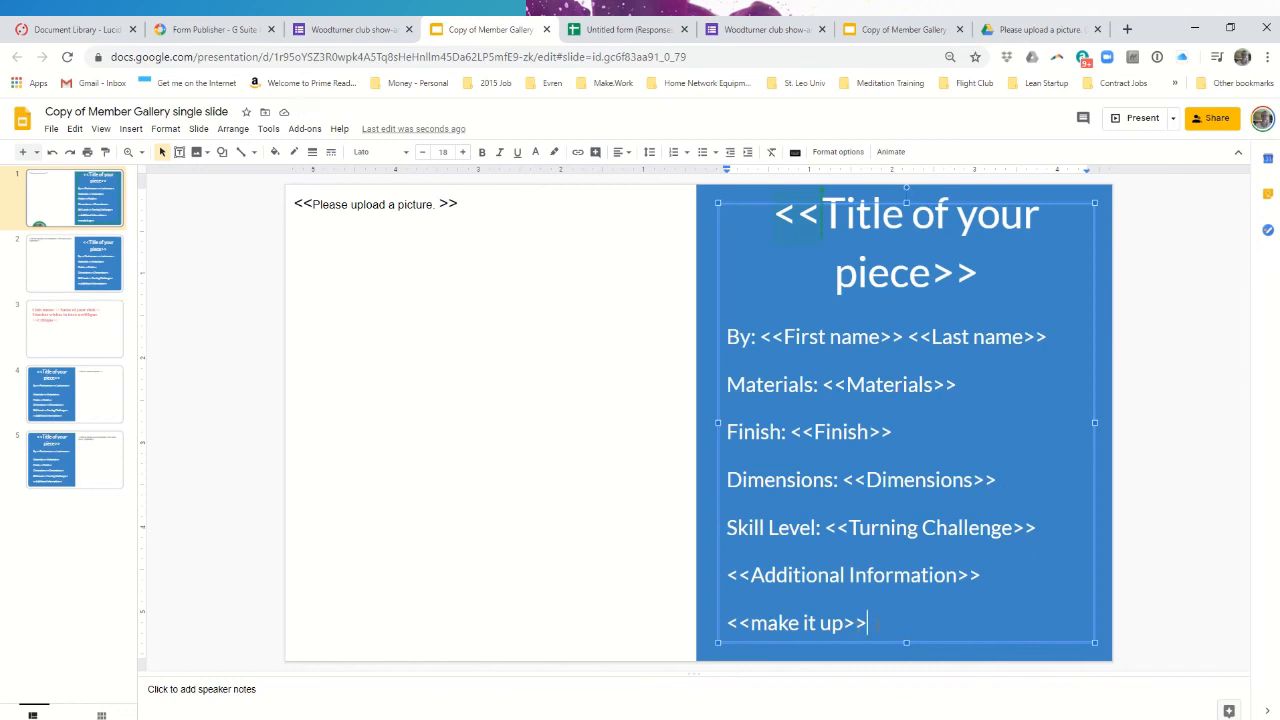
pyautogui.click(375, 32)
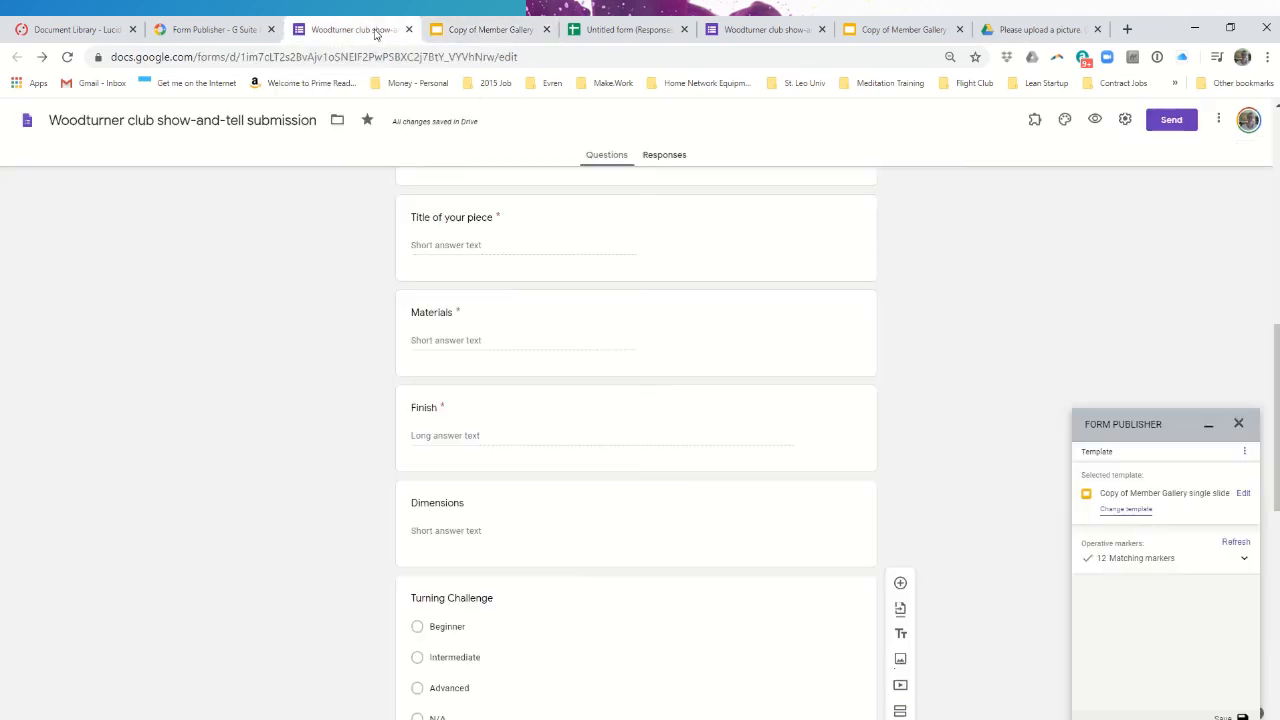
# - Refresh Form Publisher so 'make it up' shows as 1 question not found; close the duplicate tab
pyautogui.click(1236, 543)
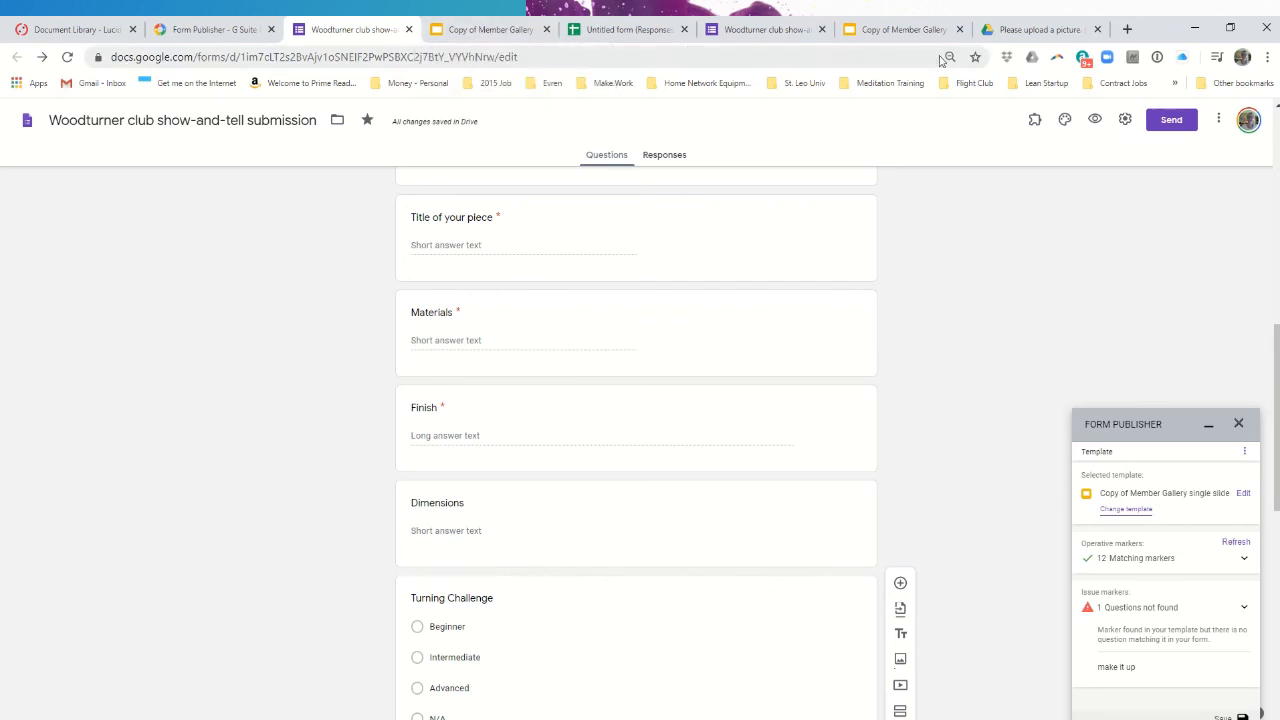
pyautogui.click(959, 29)
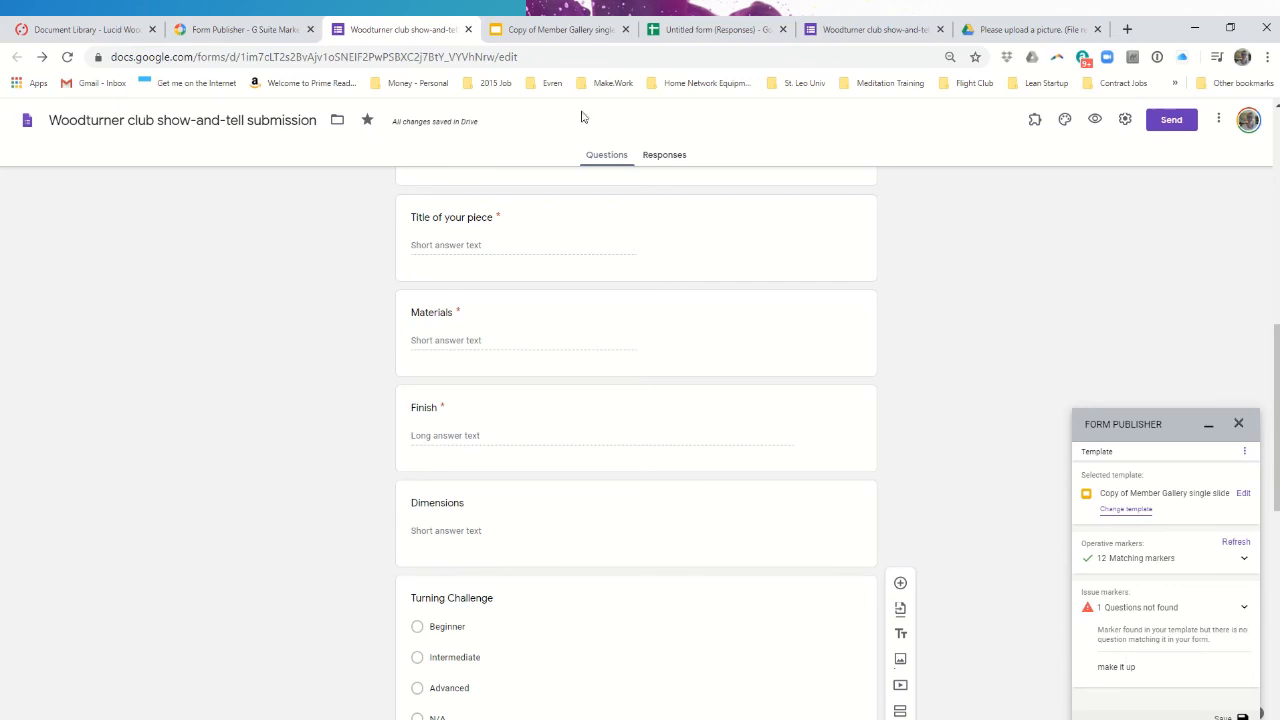
# - Delete the <<make it up>> marker and its leftover empty line from the template slide
pyautogui.click(565, 31)
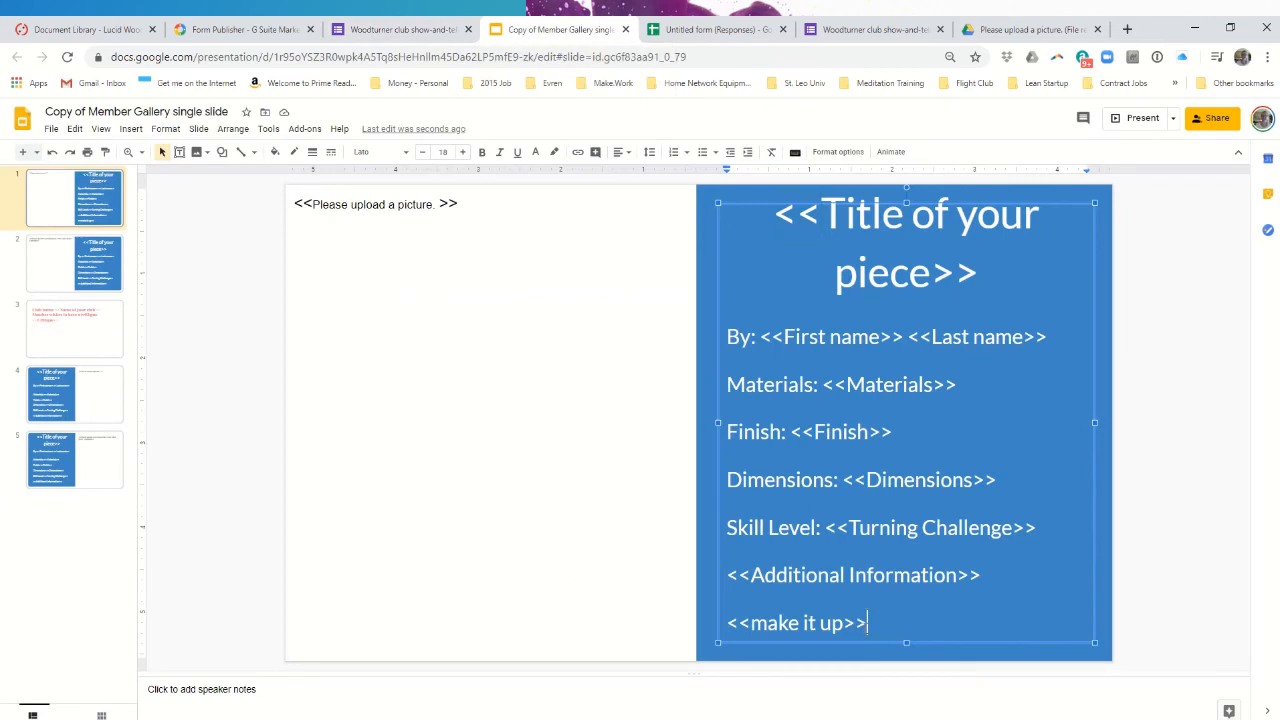
pyautogui.moveTo(870, 622); pyautogui.dragTo(731, 639)
pyautogui.press('BackSpace')
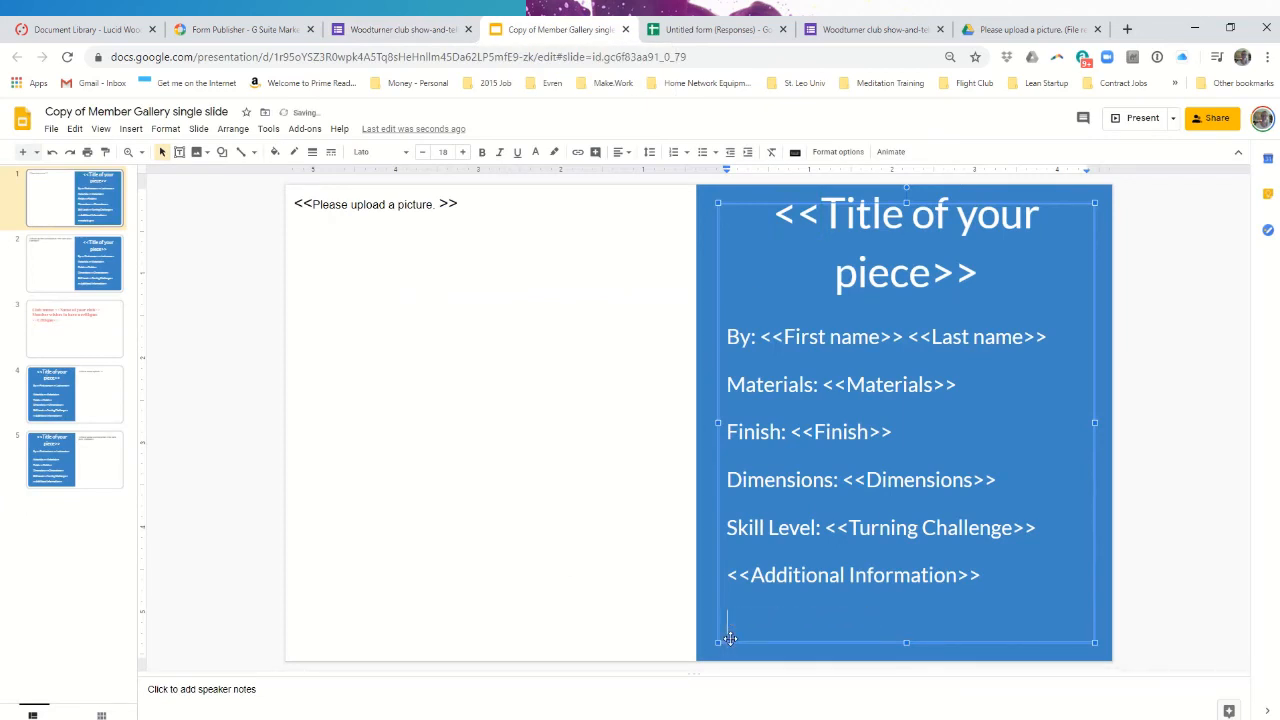
pyautogui.press('BackSpace')
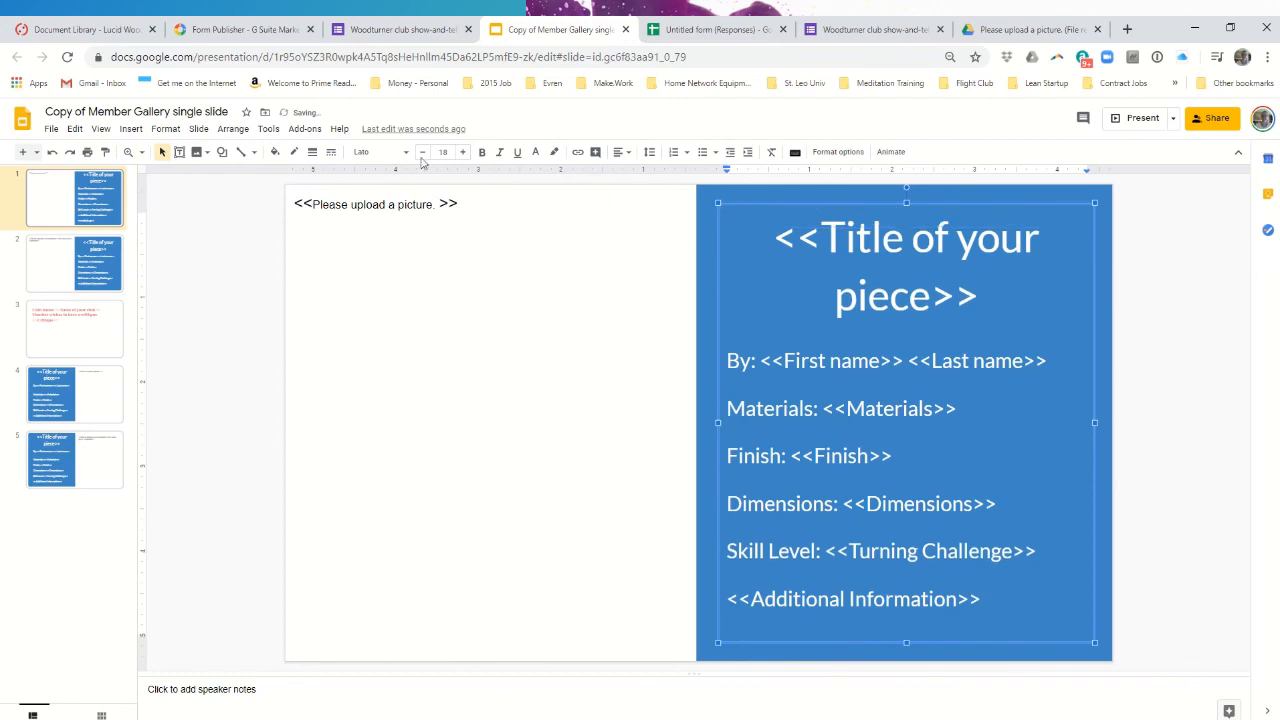
pyautogui.click(425, 31)
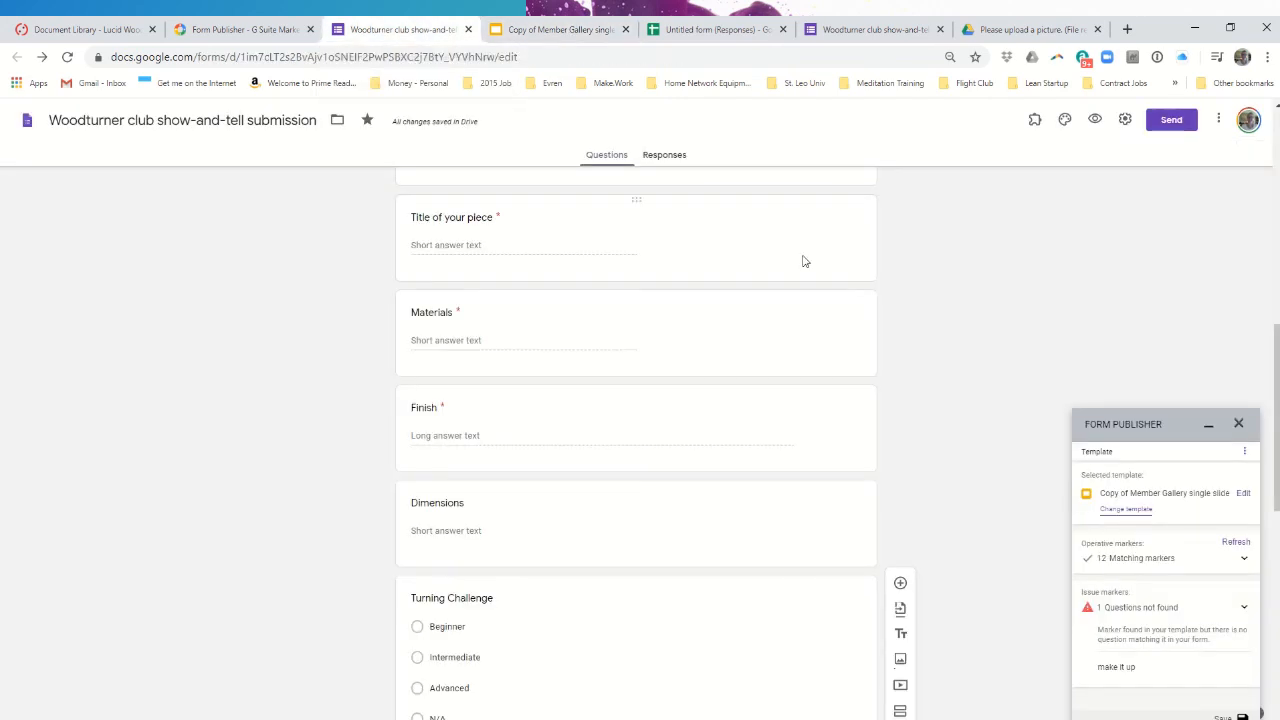
# - Refresh Form Publisher and review its 12 matching markers, with both picture markers inserted as image
pyautogui.click(1235, 543)
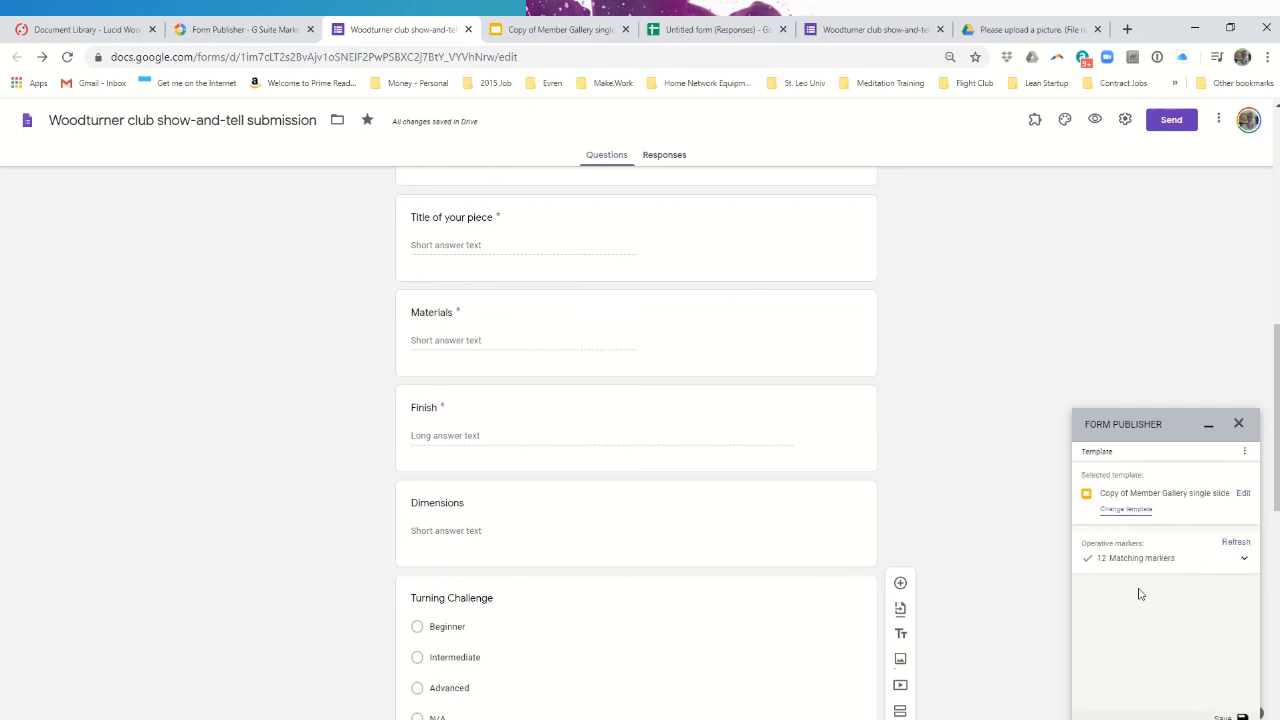
pyautogui.click(1243, 562)
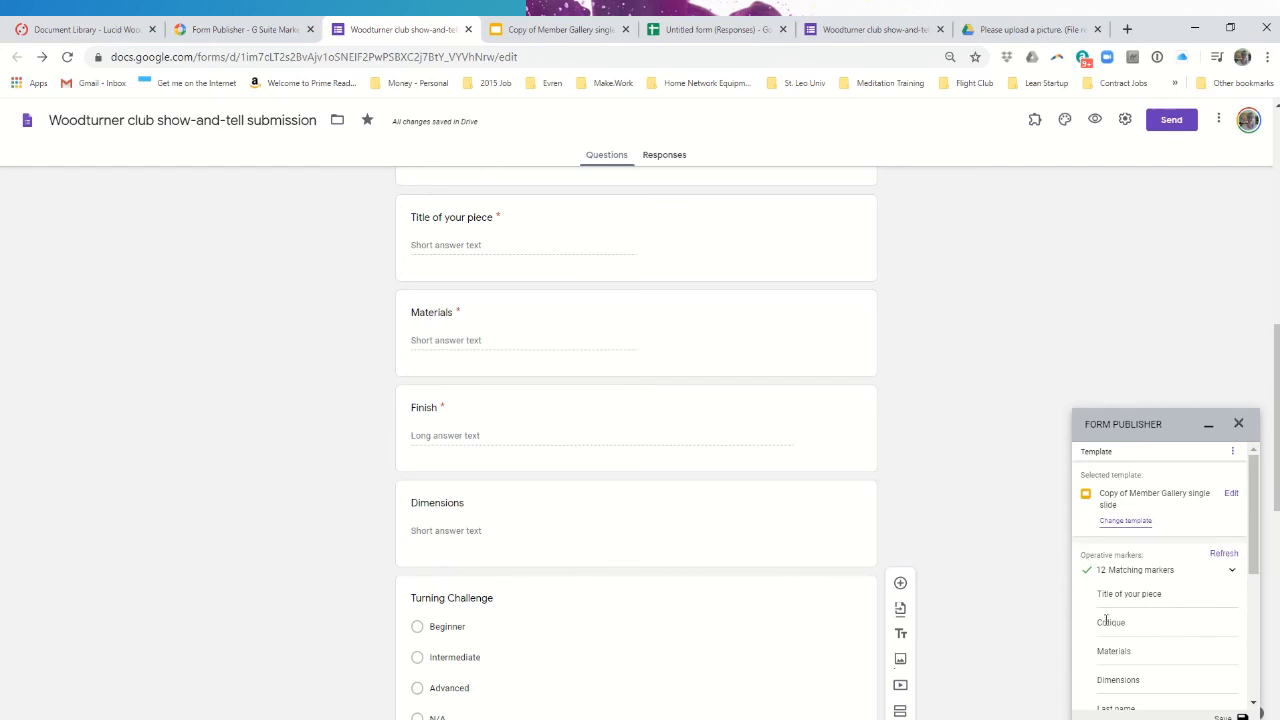
pyautogui.scroll(-1, 1122, 594)
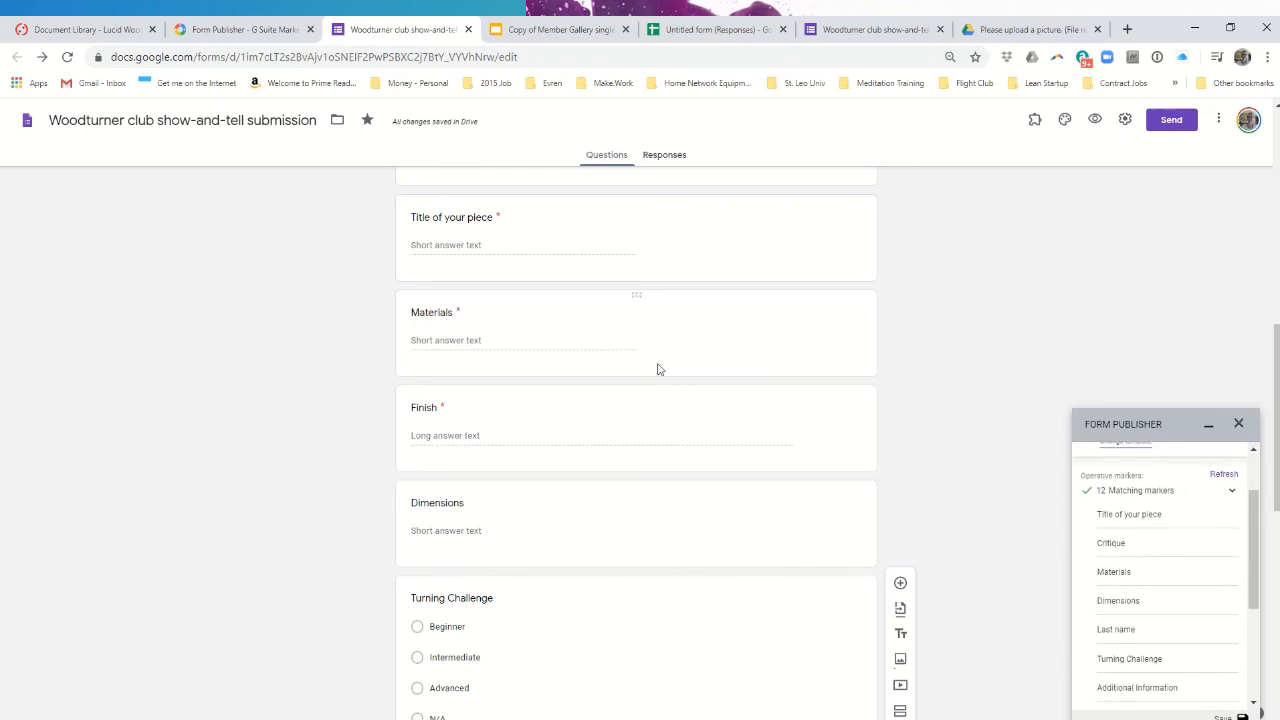
pyautogui.scroll(1, 657, 370)
pyautogui.scroll(1, 657, 375)
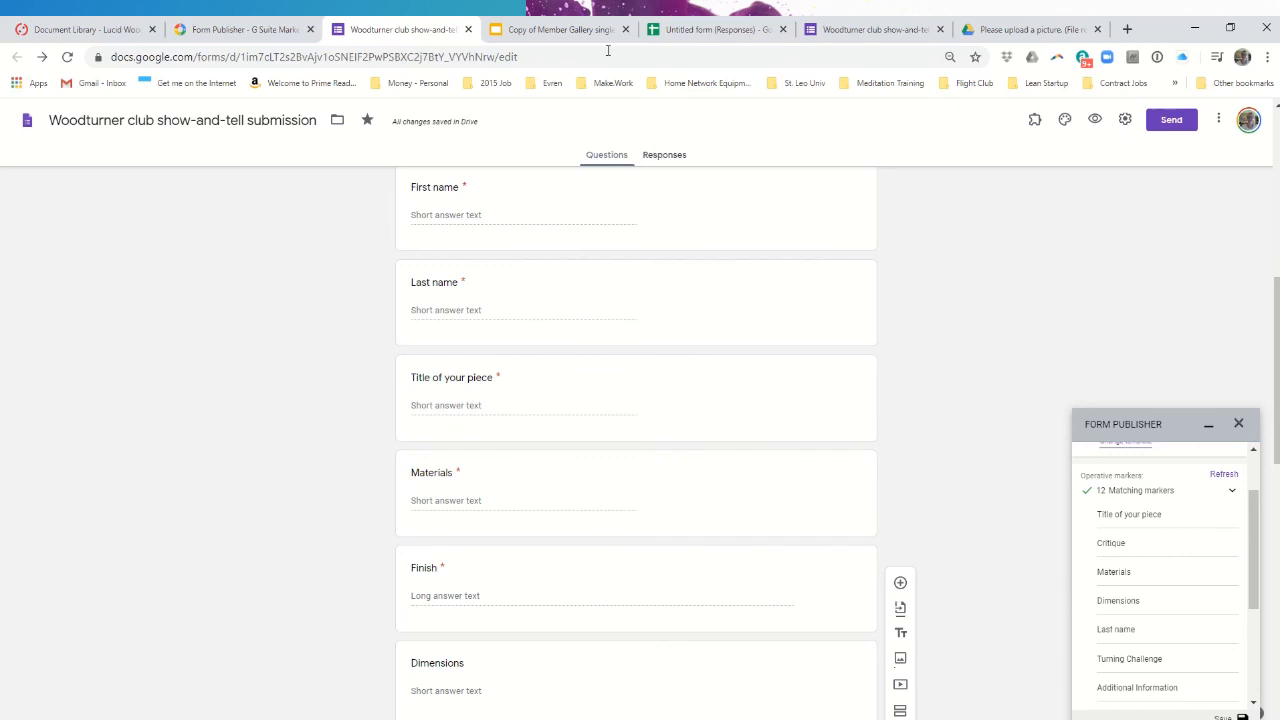
pyautogui.scroll(-1, 1167, 624)
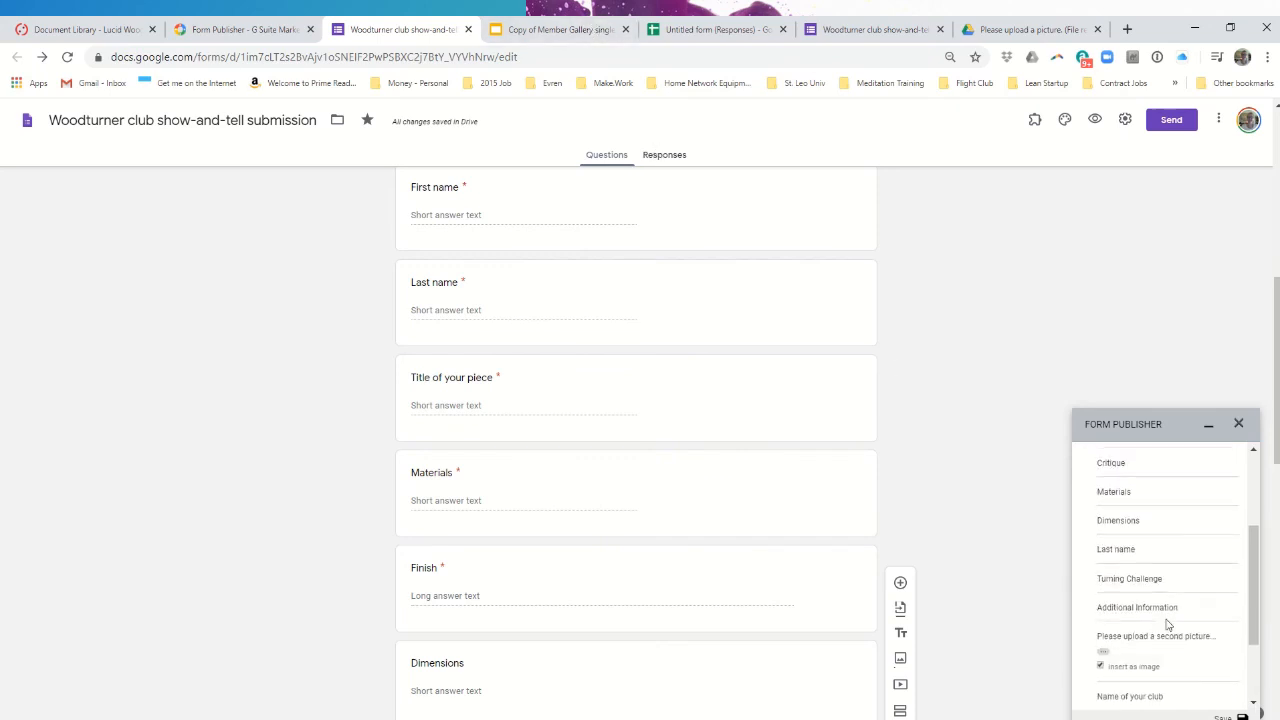
pyautogui.scroll(-1, 1167, 624)
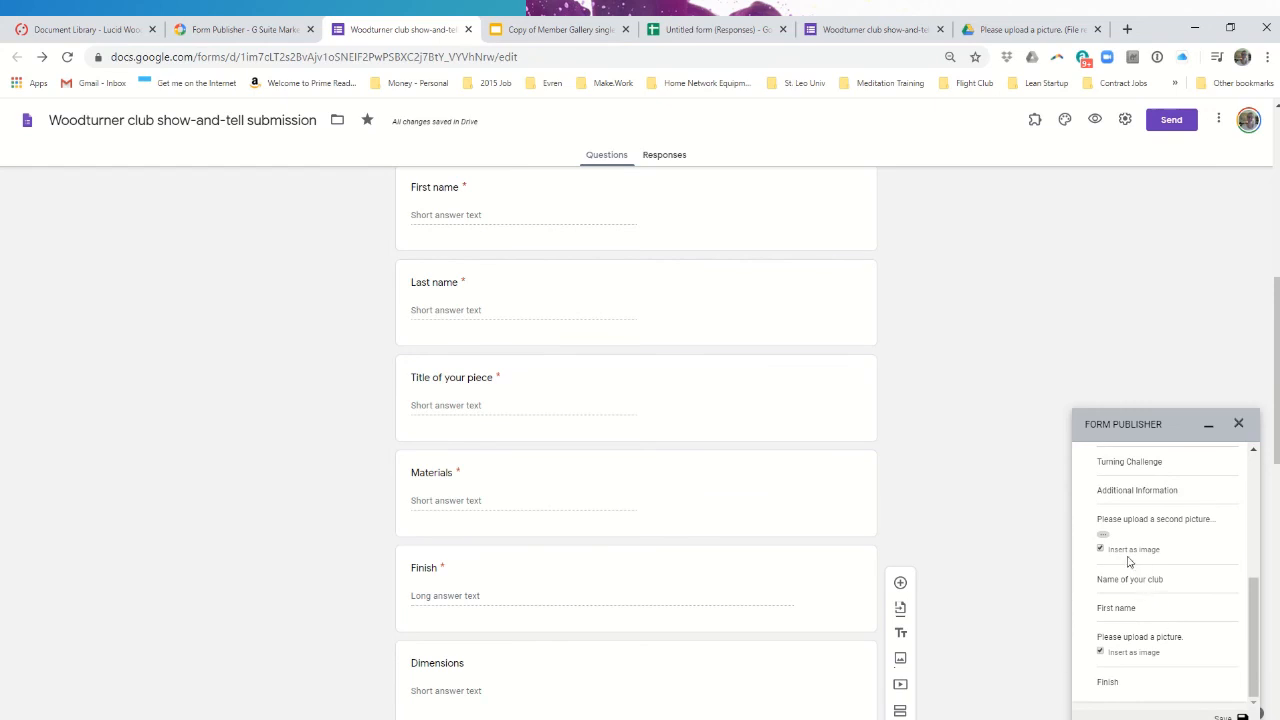
pyautogui.click(557, 35)
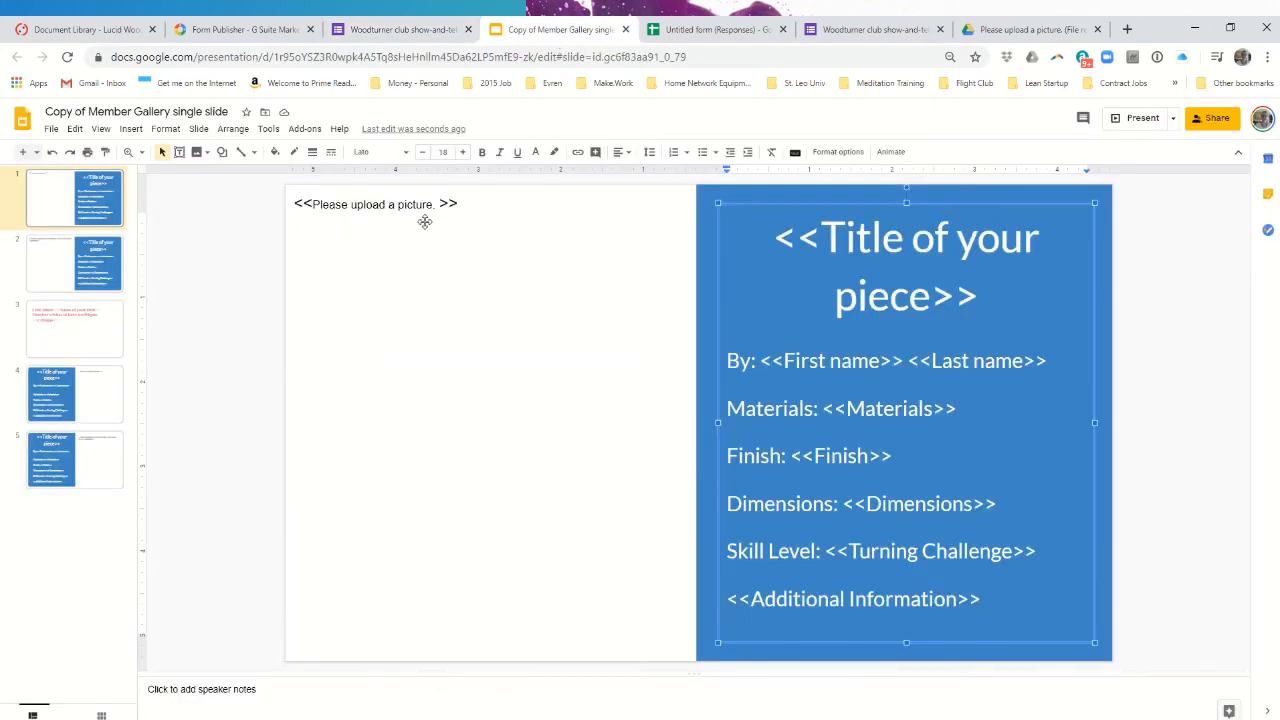
# - Compare the template's two slides, checking the second-picture marker, then return to the form editor
pyautogui.click(58, 266)
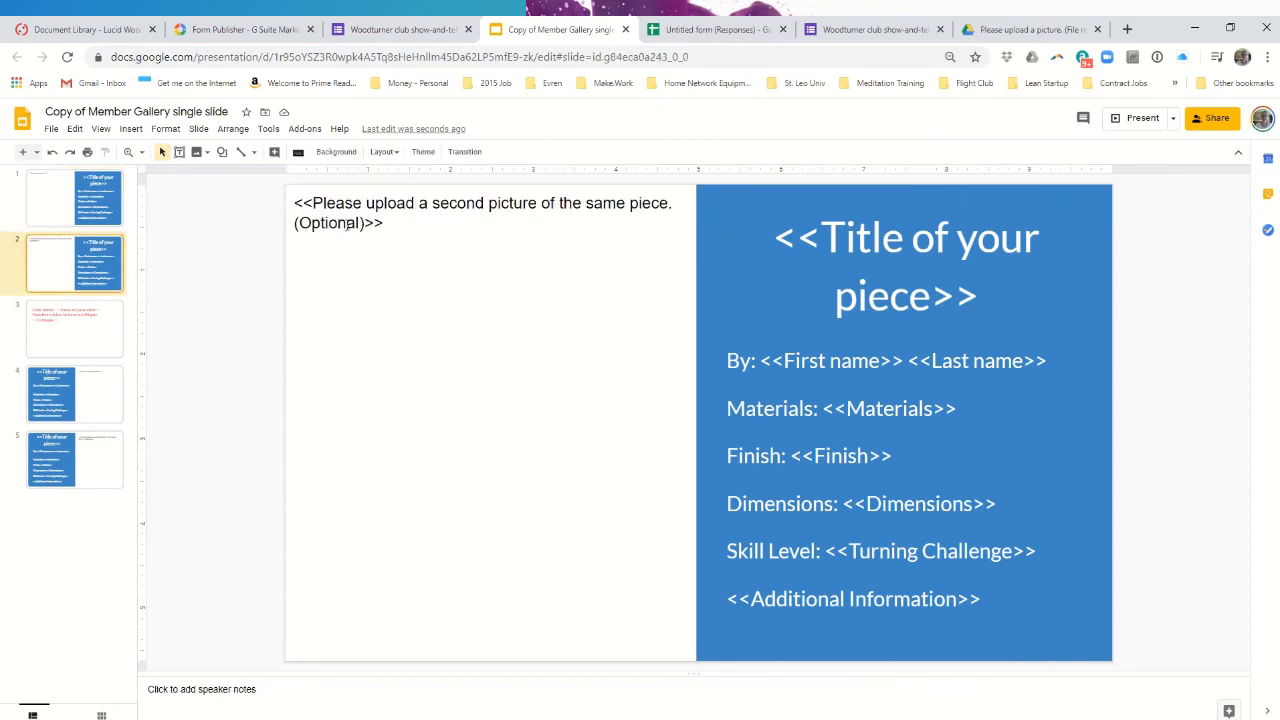
pyautogui.click(50, 210)
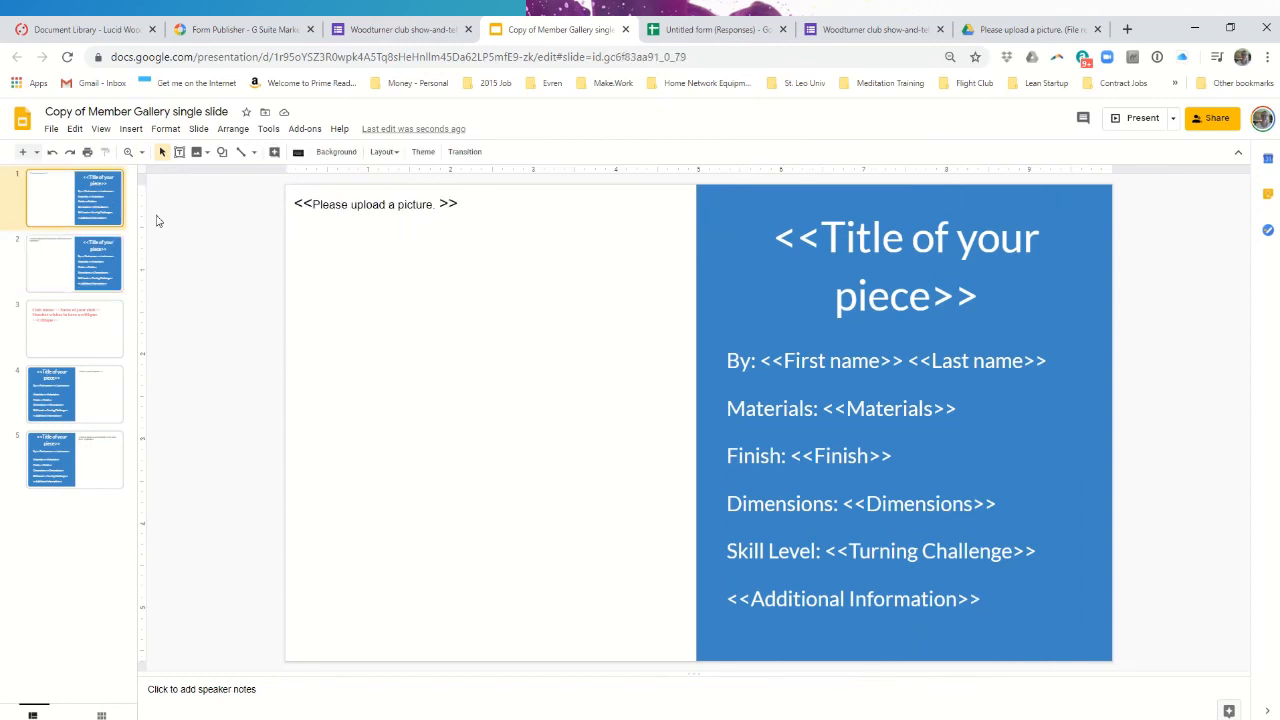
pyautogui.click(45, 273)
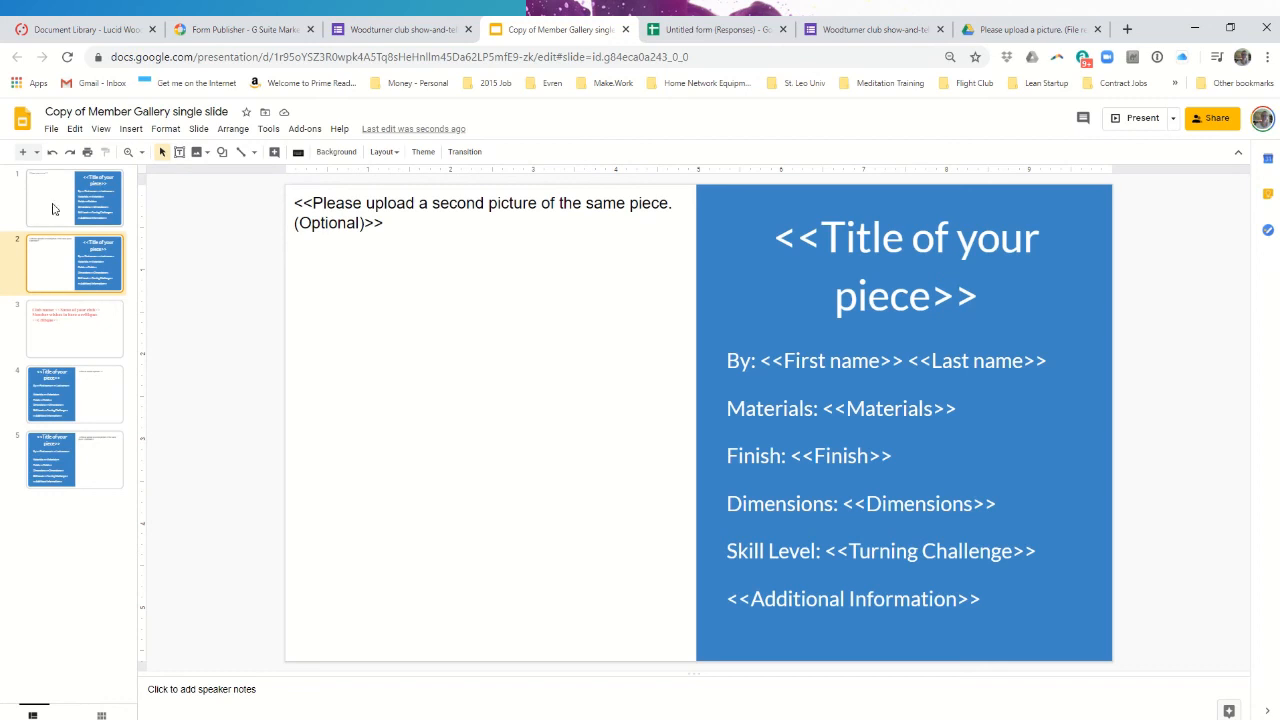
pyautogui.click(407, 32)
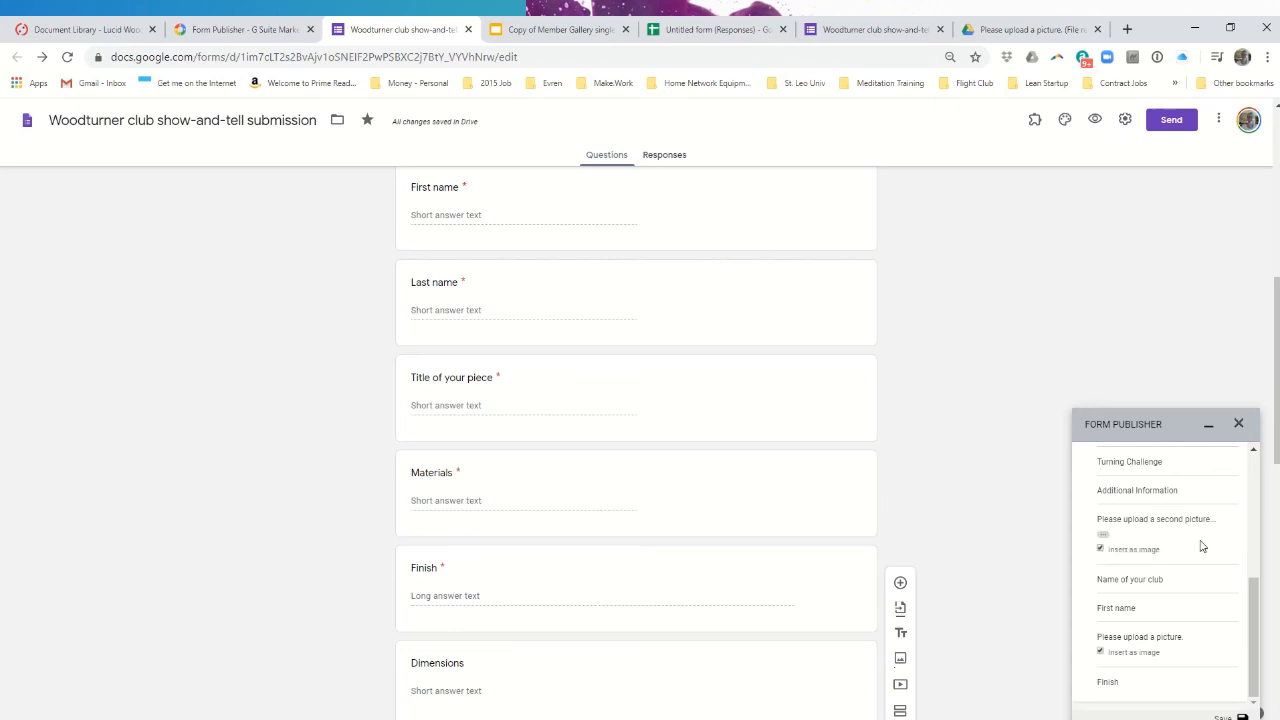
# - Toggle 'Insert as image' for the second-picture marker, then recheck the template slide and responses spreadsheet
pyautogui.click(1101, 550)
pyautogui.click(559, 29)
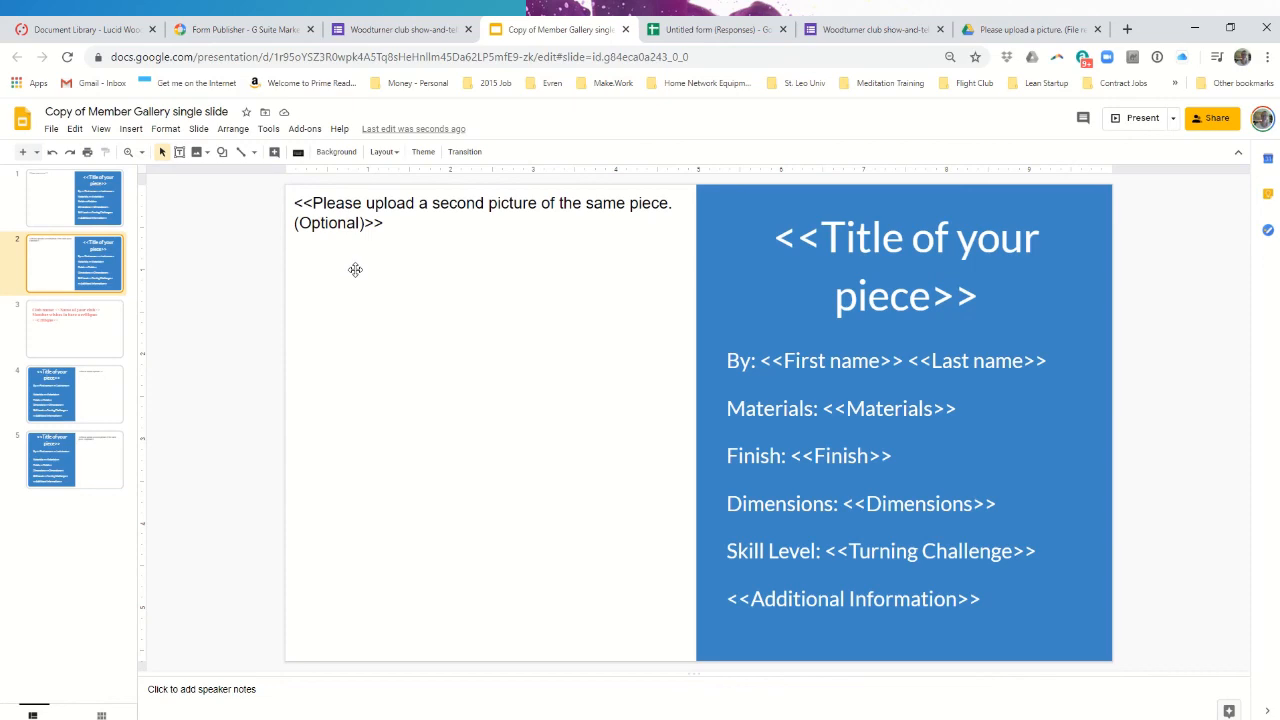
pyautogui.click(712, 30)
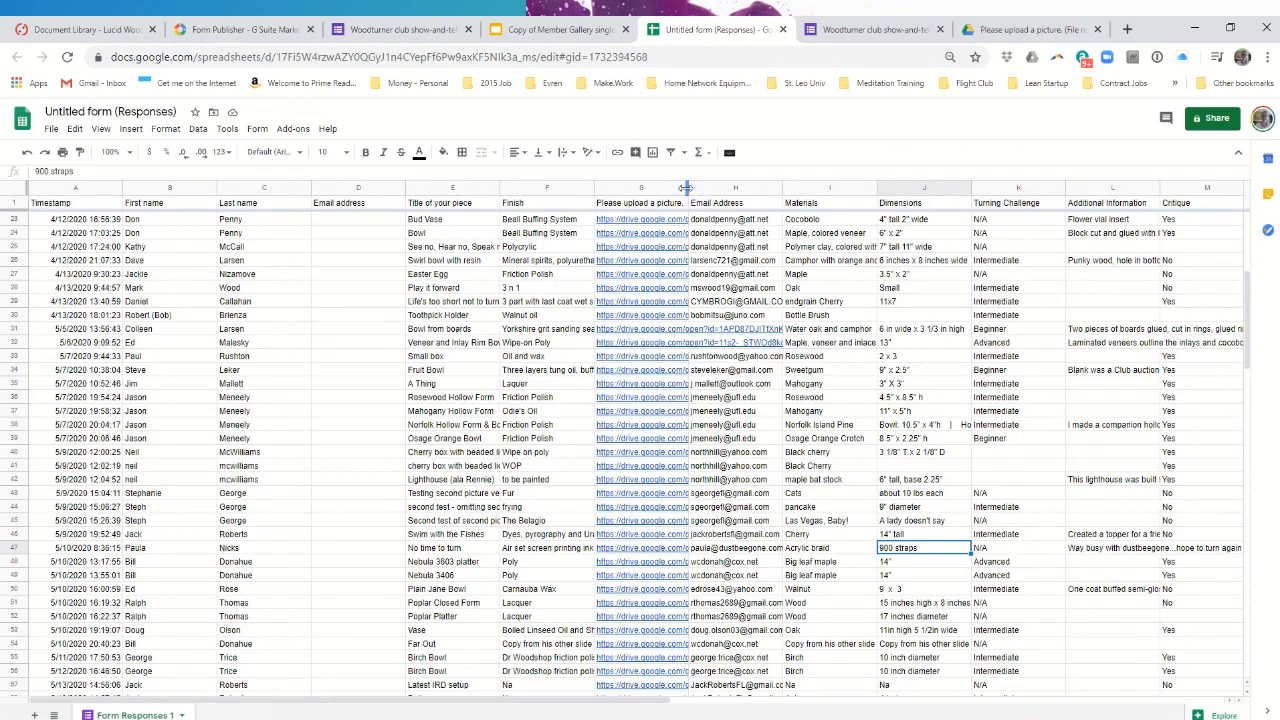
# - Widen column G so the full Drive picture links are readable, then return to the form editor
pyautogui.moveTo(688, 188); pyautogui.dragTo(895, 188)
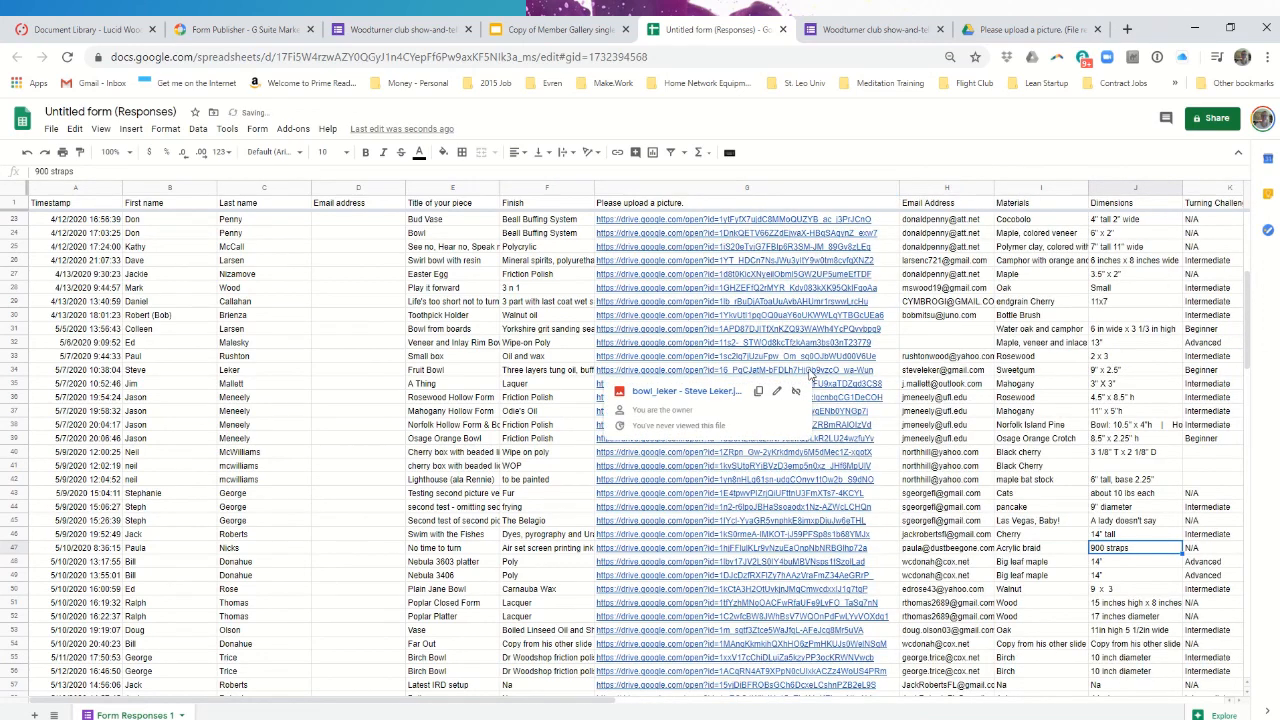
pyautogui.click(400, 29)
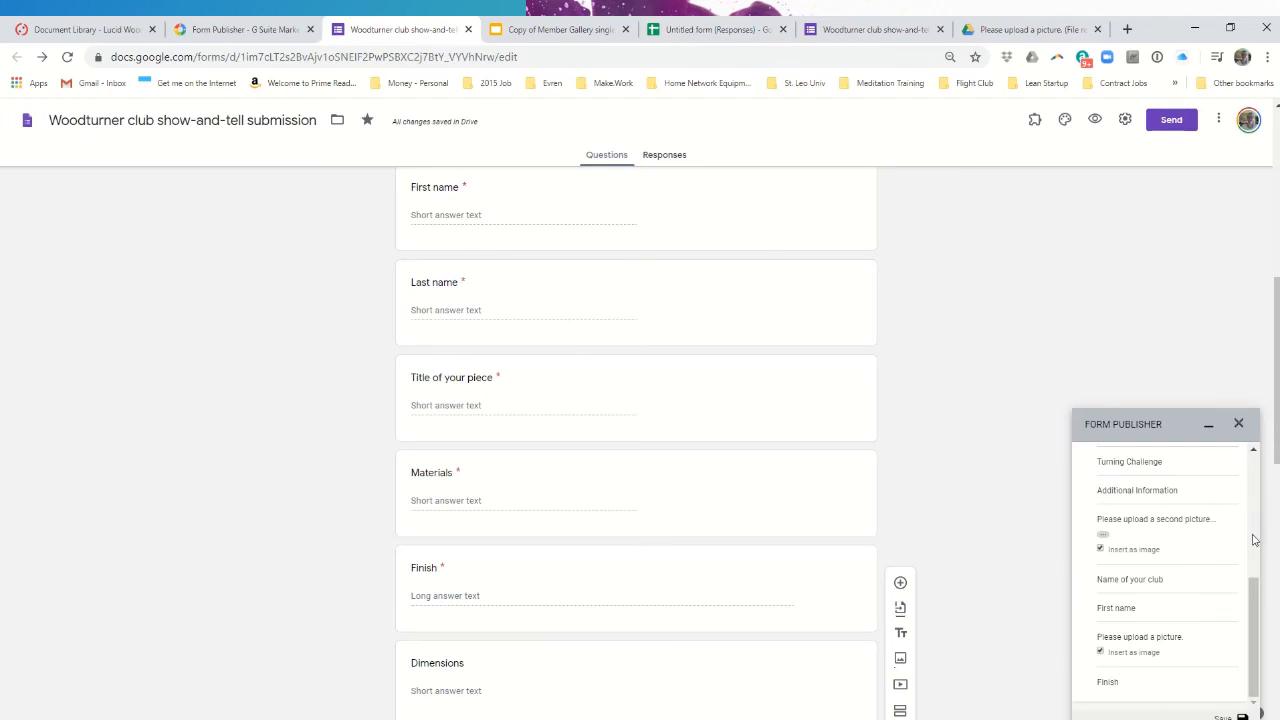
# - Scroll through Form Publisher's matching markers, then view the live respondent form page
pyautogui.scroll(5, 1250, 480)
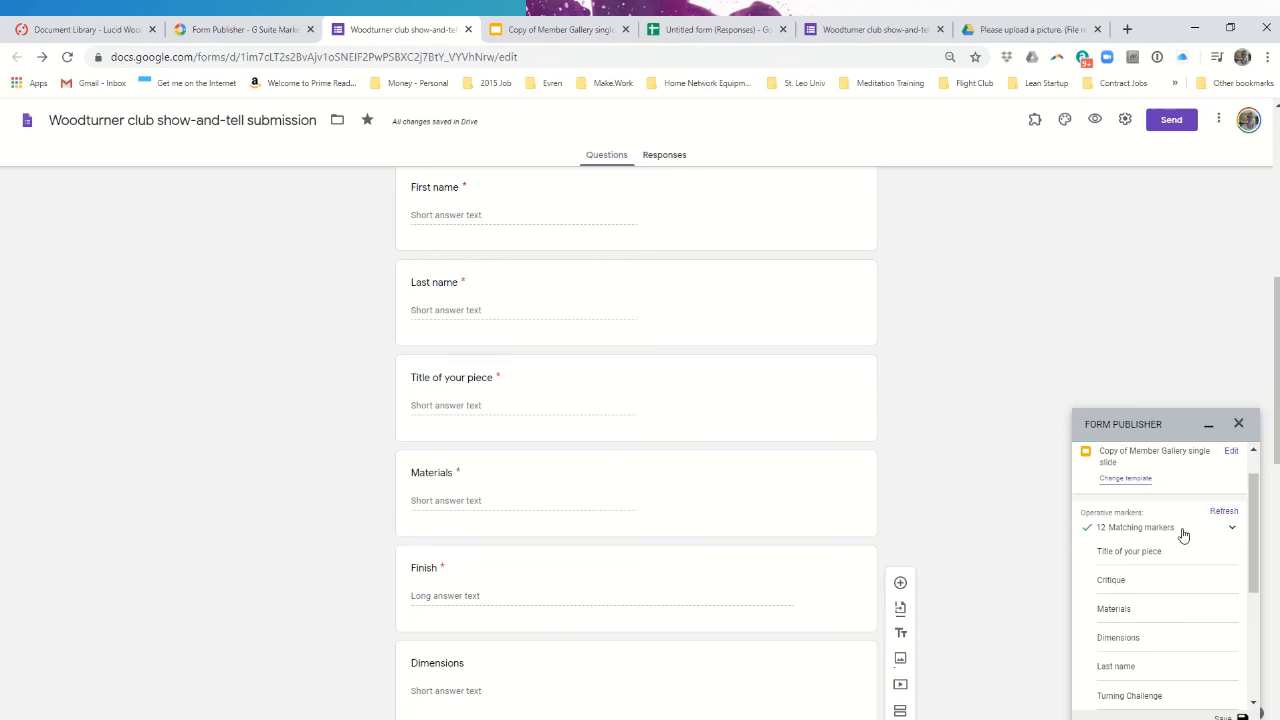
pyautogui.scroll(-3, 1197, 614)
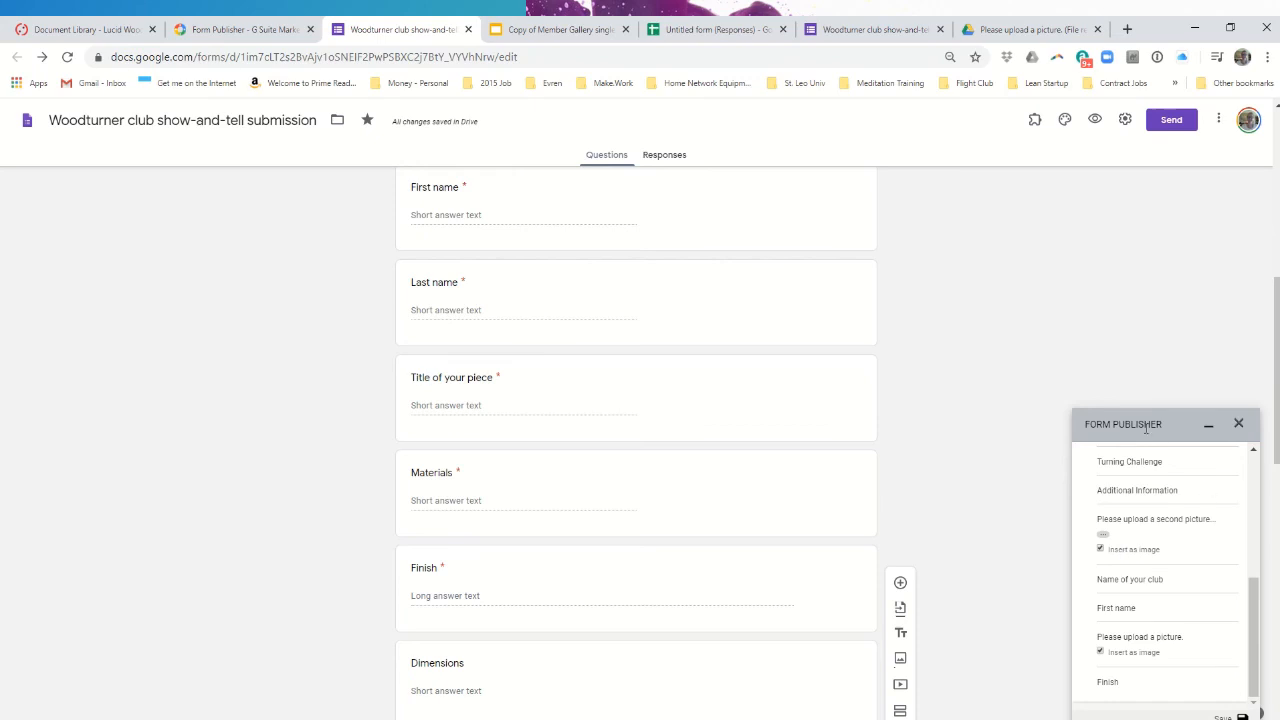
pyautogui.scroll(10, 1250, 467)
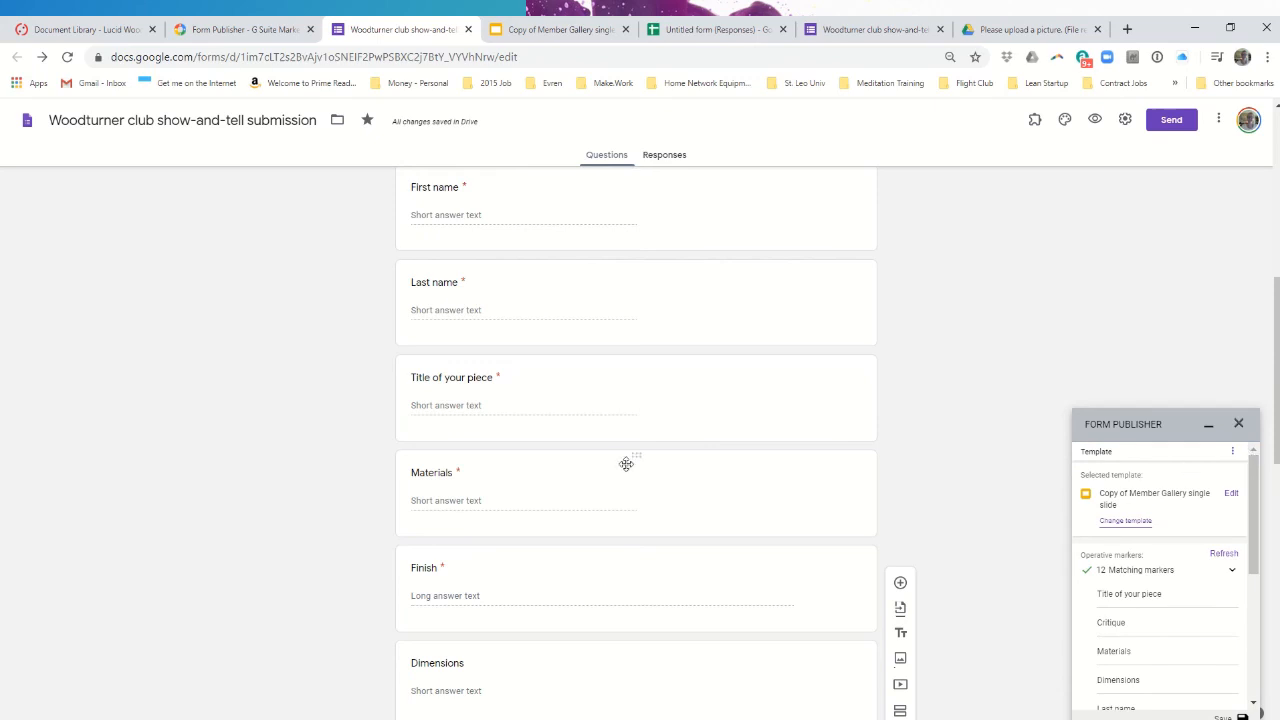
pyautogui.click(870, 36)
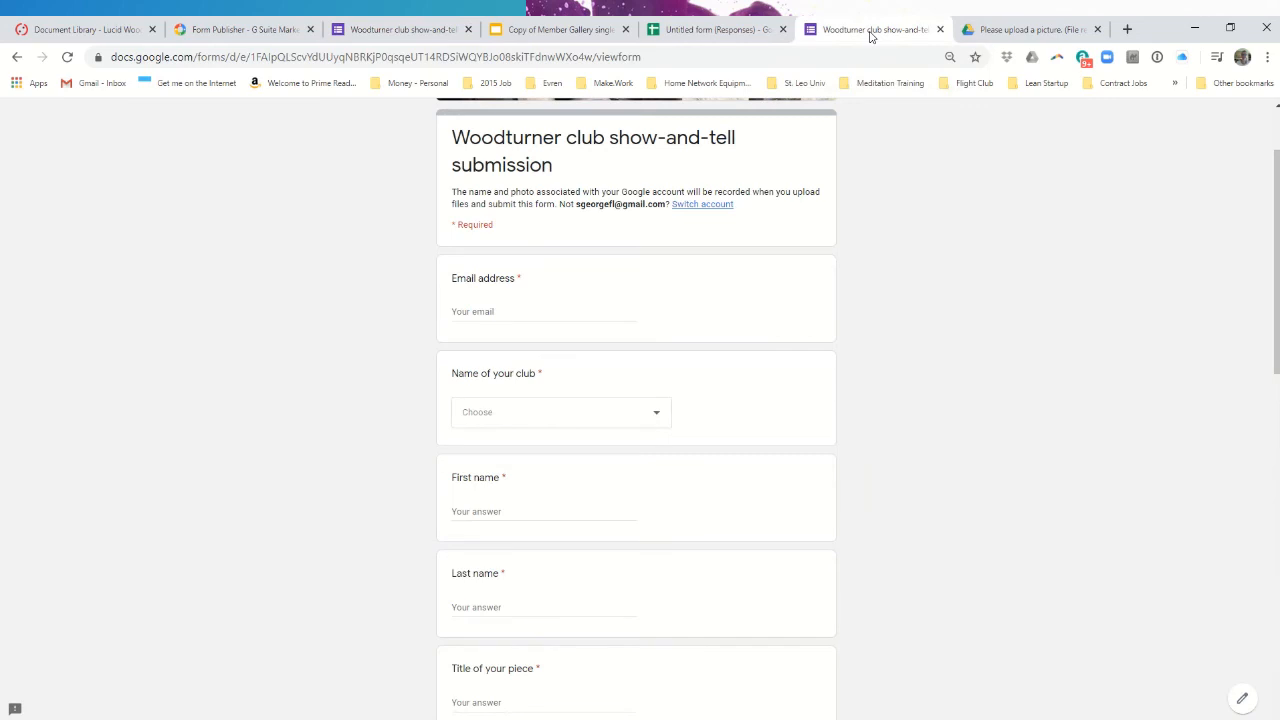
# - Glance at the responses sheet and Member Gallery template slide before returning to the form editor
pyautogui.click(700, 31)
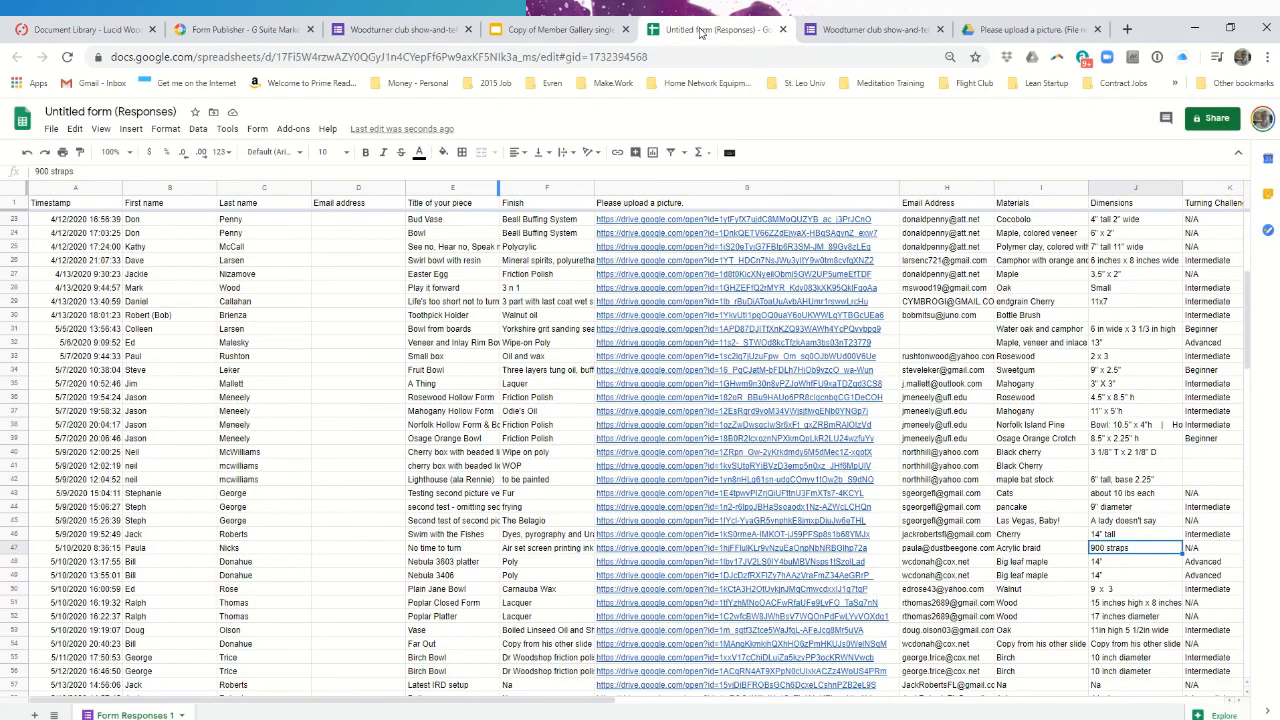
pyautogui.click(513, 36)
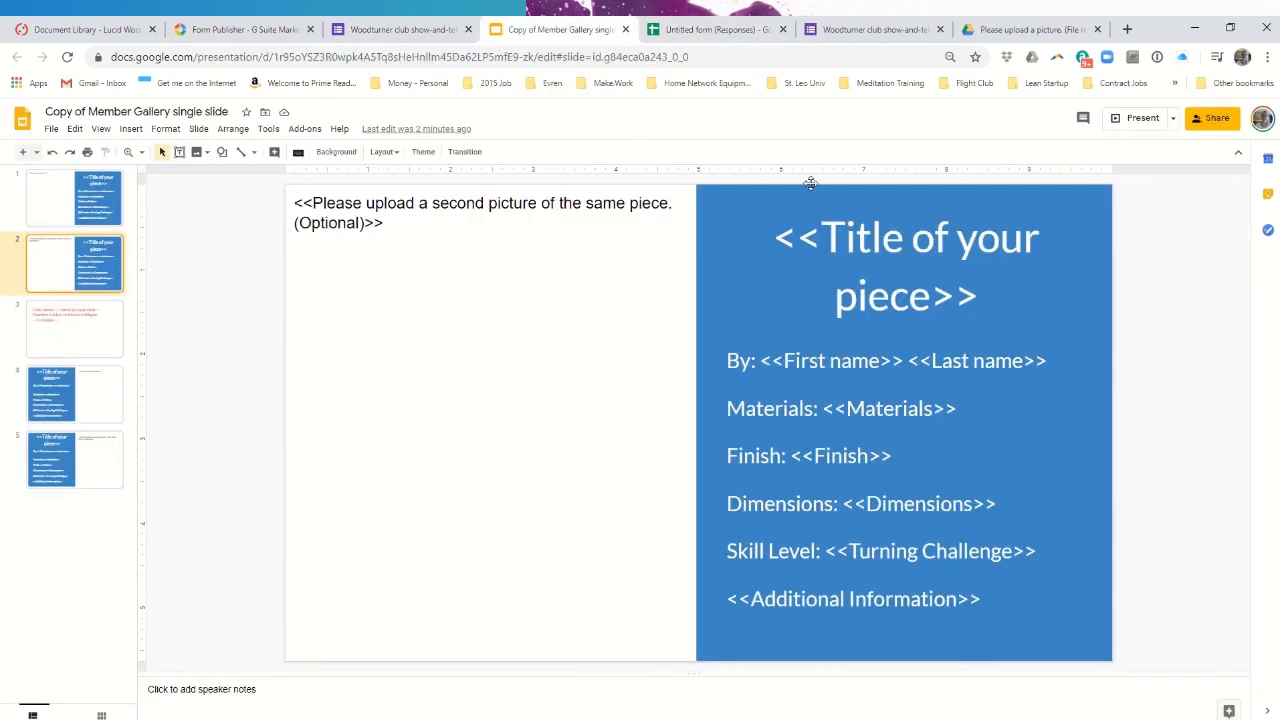
pyautogui.click(420, 29)
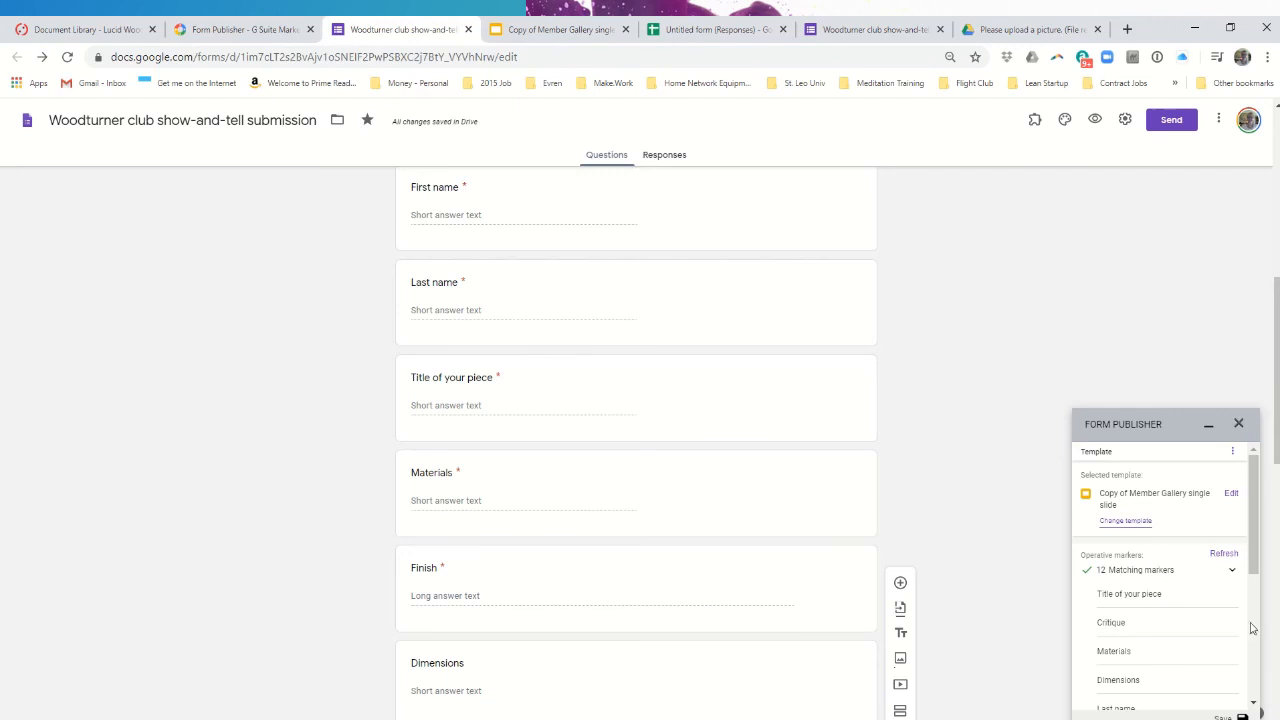
# - Check Form Publisher's destination folder and naming convention, then view the generated slide copies in Drive
pyautogui.click(1234, 457)
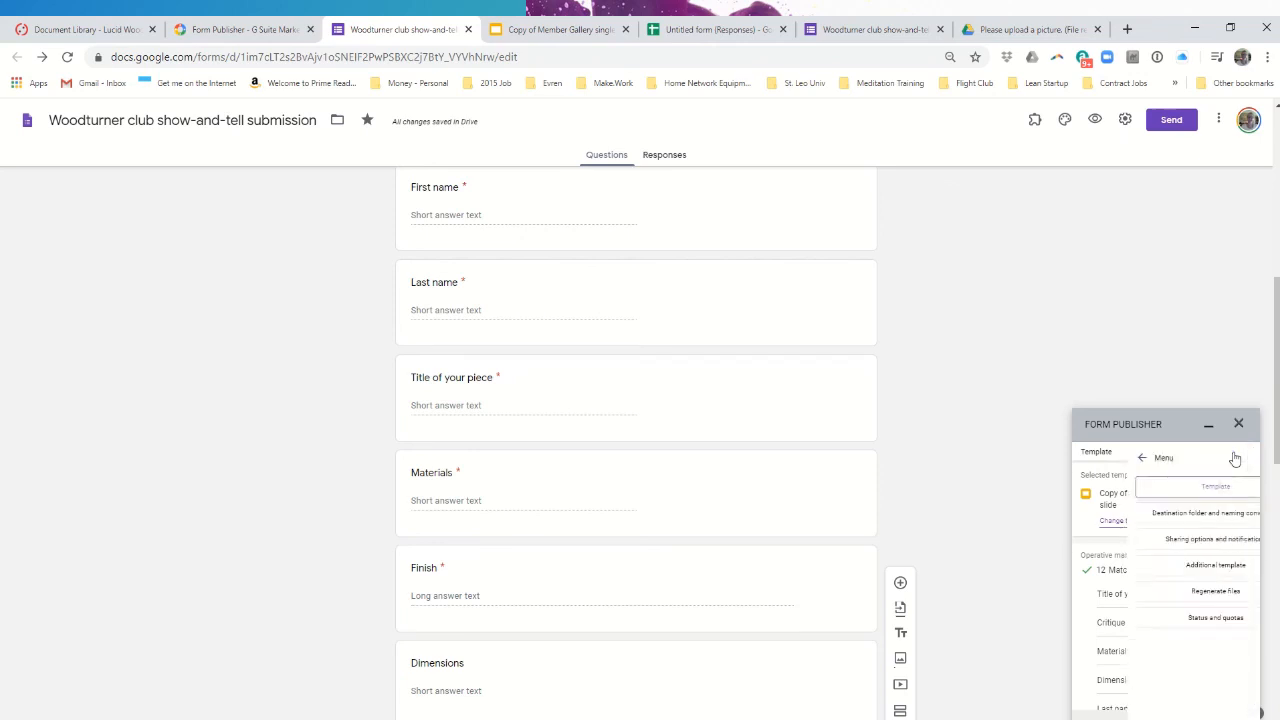
pyautogui.click(1193, 523)
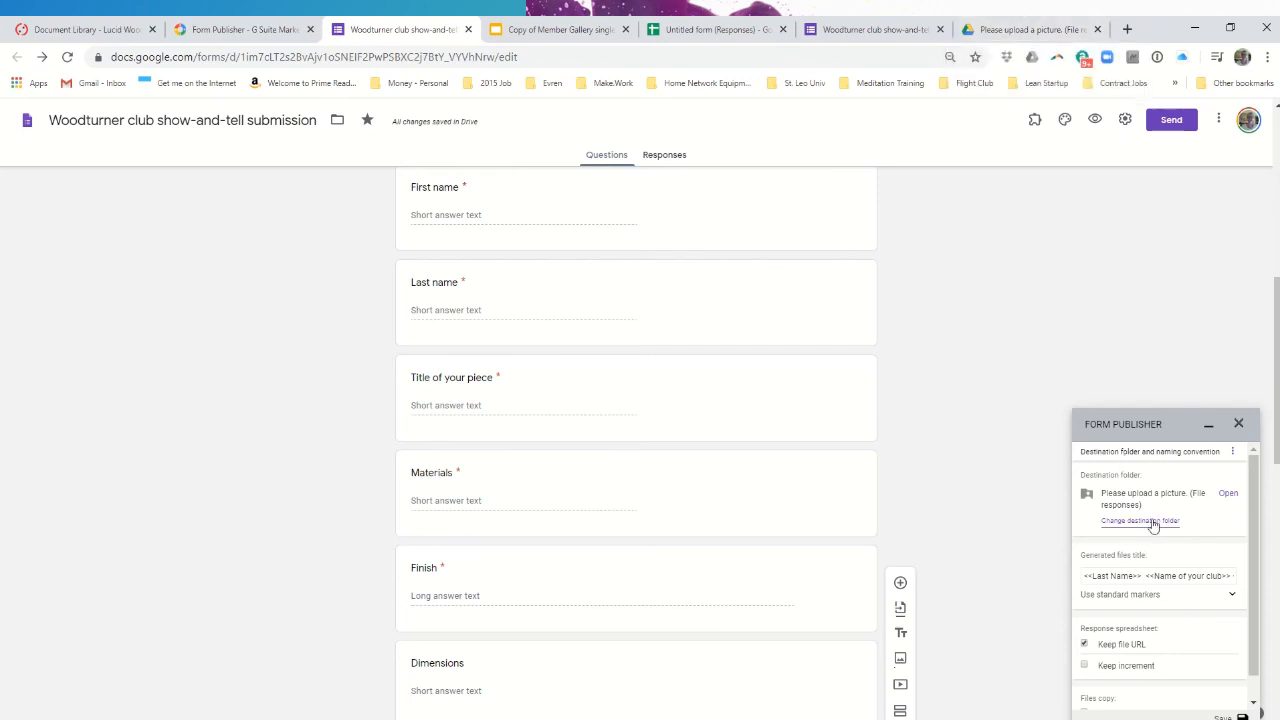
pyautogui.click(1020, 28)
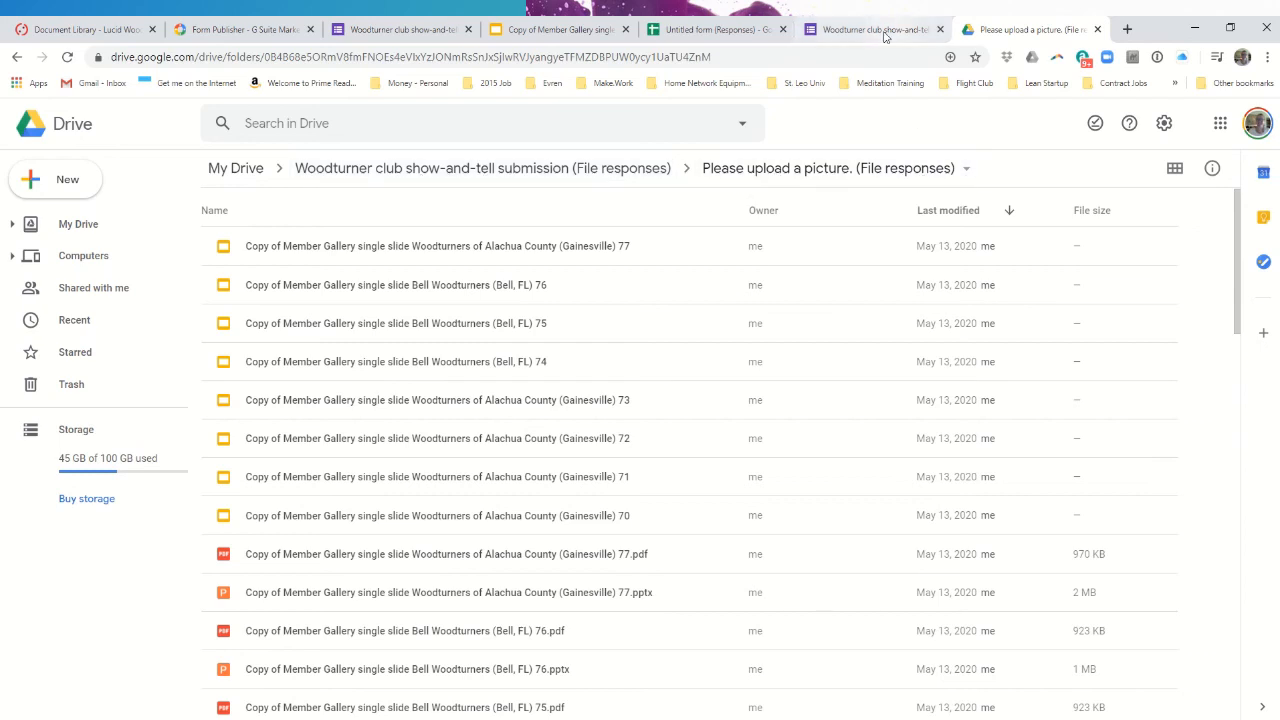
# - Return from the Drive files folder to the Woodturner show-and-tell form editor
pyautogui.click(417, 30)
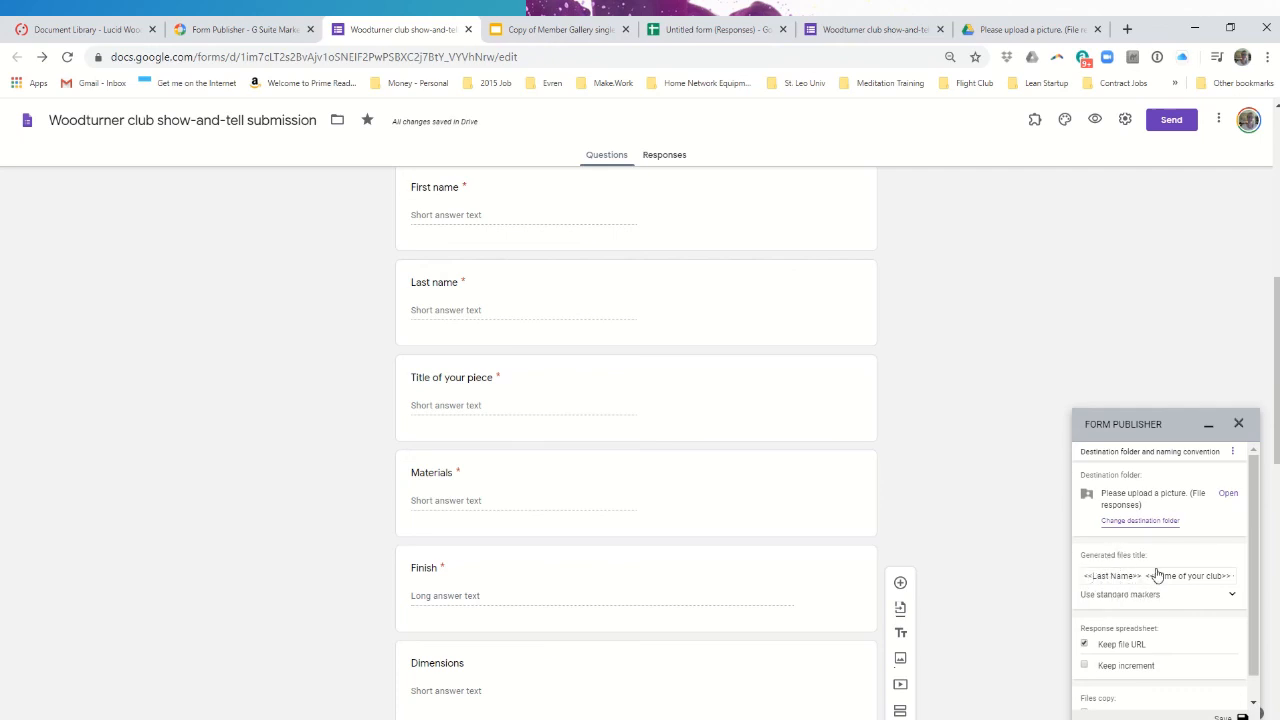
# - Append ' <<increment>>' to the generated files title pattern, then check the Drive folder
pyautogui.click(1106, 581)
pyautogui.write('<')
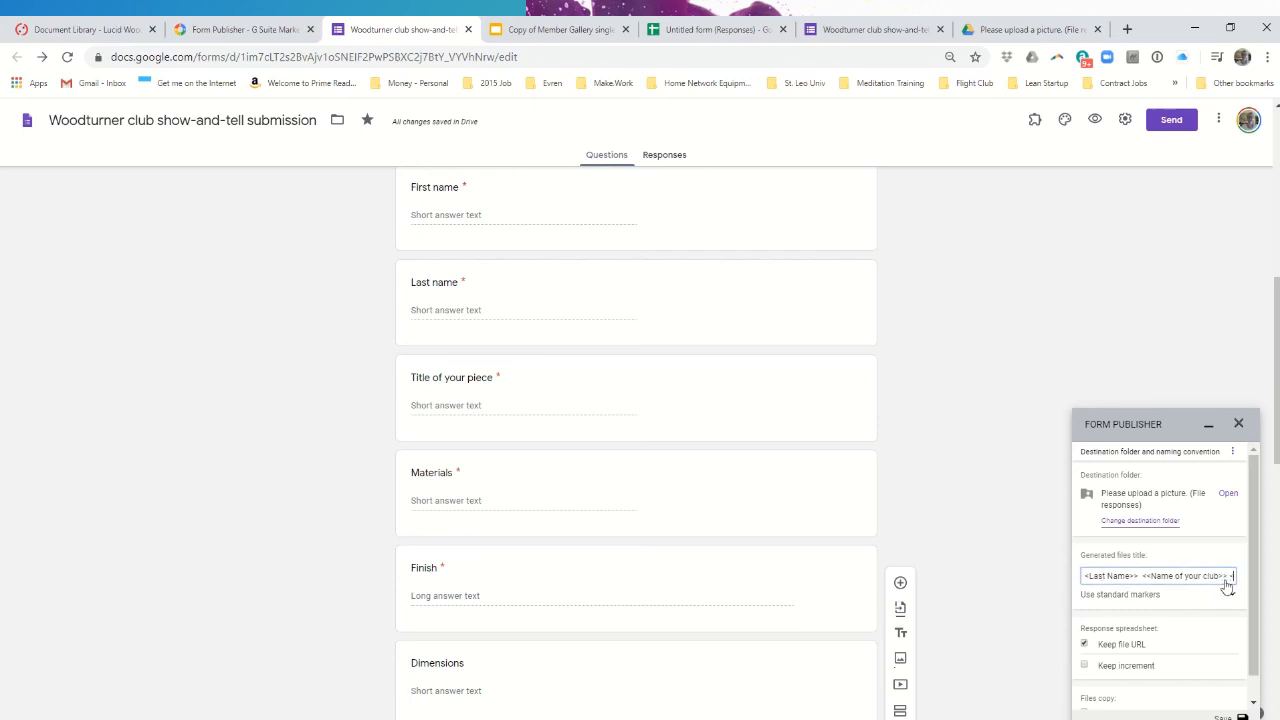
pyautogui.write('<increment>>')
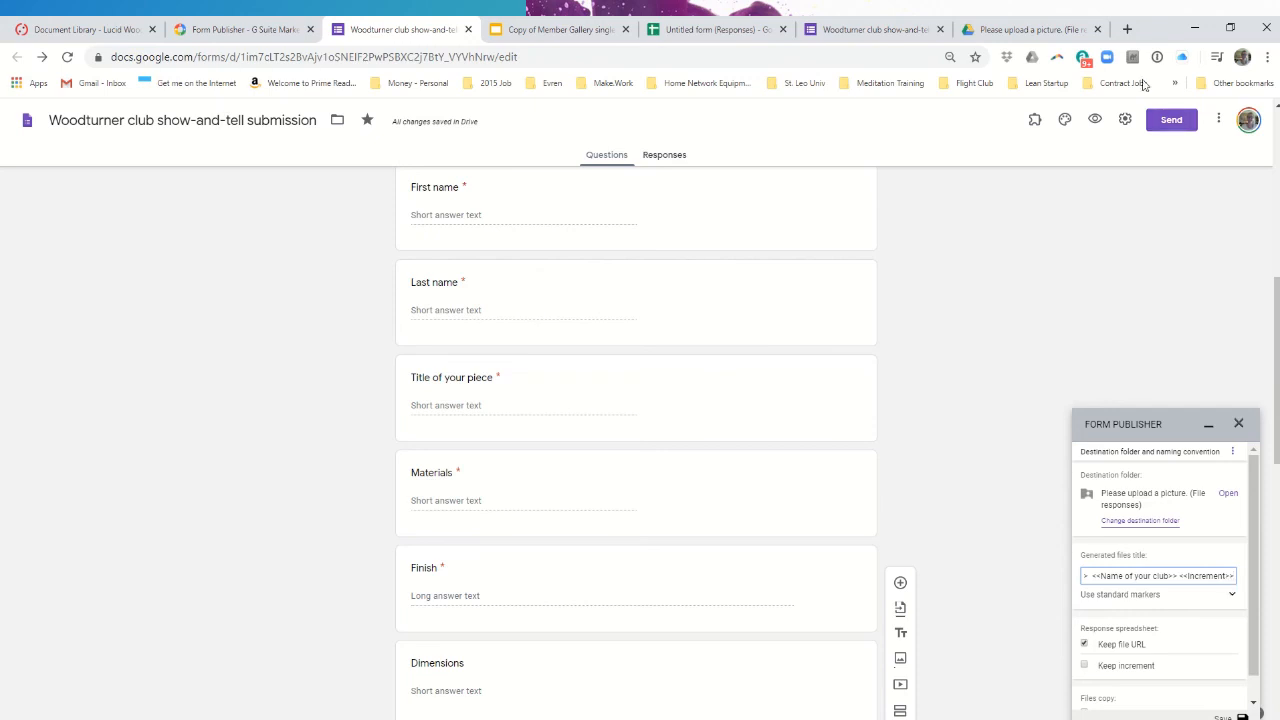
pyautogui.click(1012, 38)
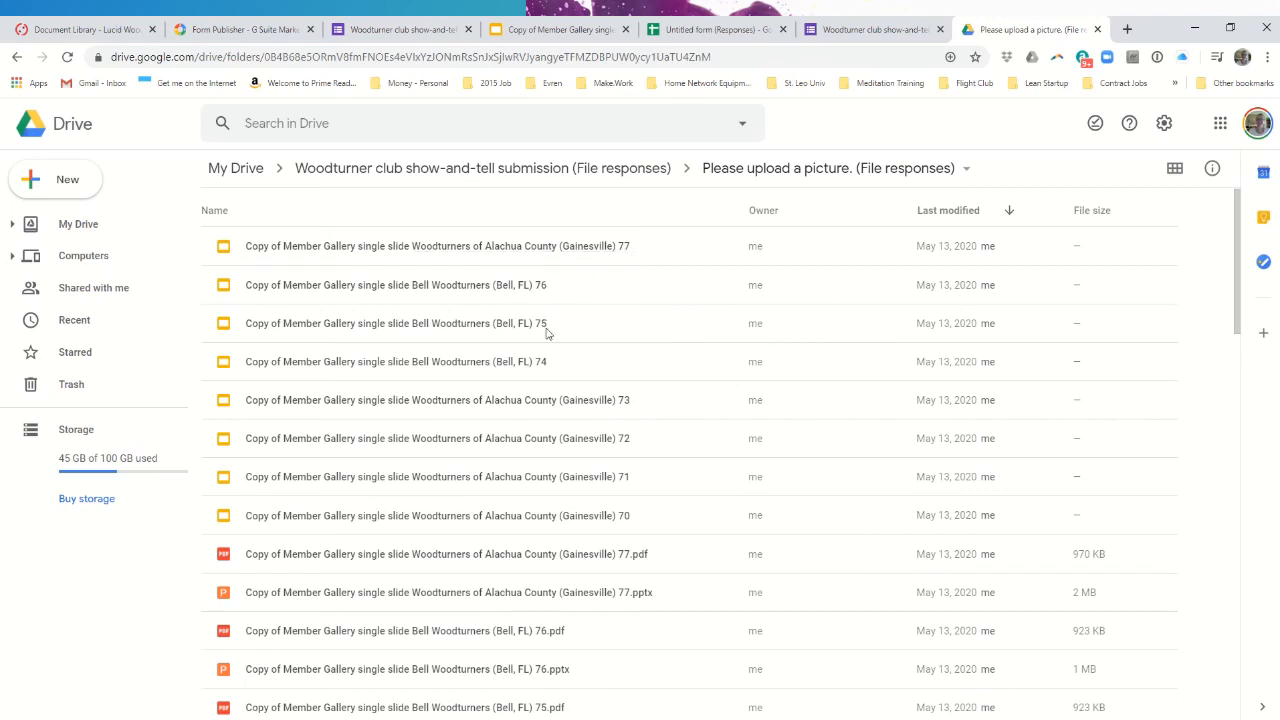
# - Return to the Woodturner form editor and scroll down to Form Publisher's file naming settings
pyautogui.click(400, 29)
pyautogui.scroll(-1, 1178, 646)
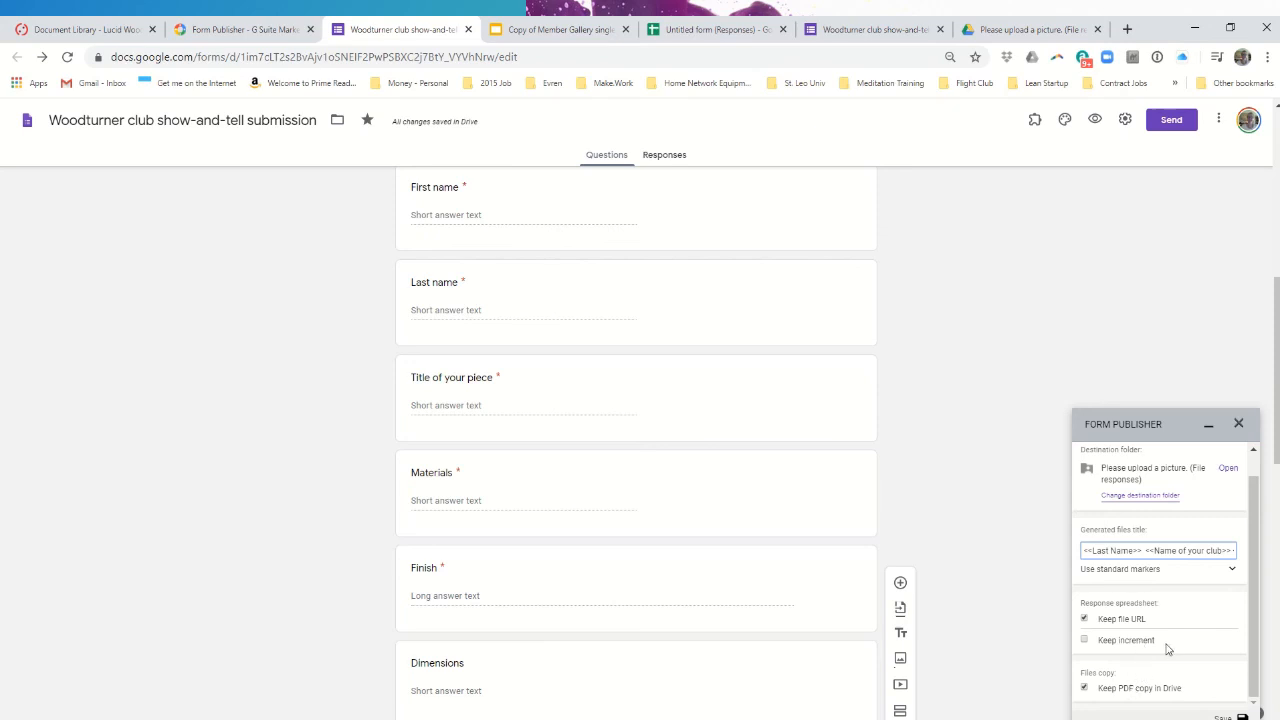
# - Browse Form Publisher's standard markers (Today, Timestamp, Now, Increment), then bring up the settings list
pyautogui.click(1233, 572)
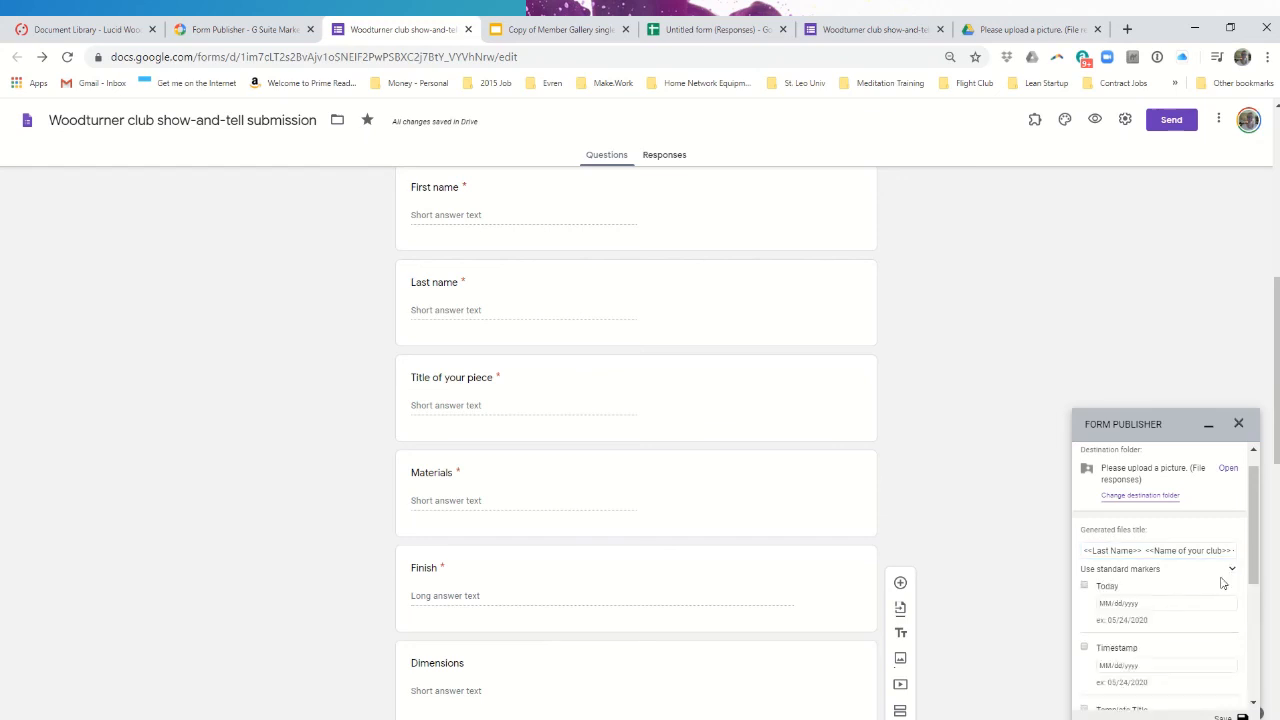
pyautogui.scroll(-3, 1206, 604)
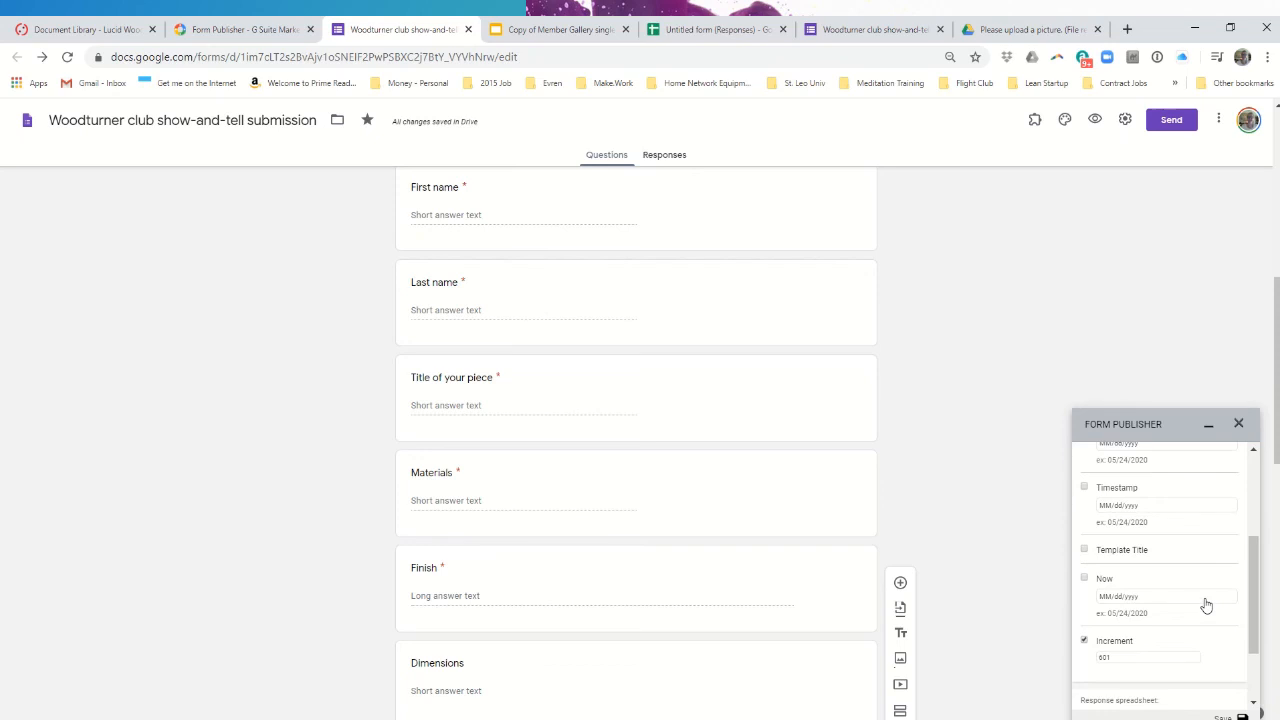
pyautogui.scroll(4, 1206, 604)
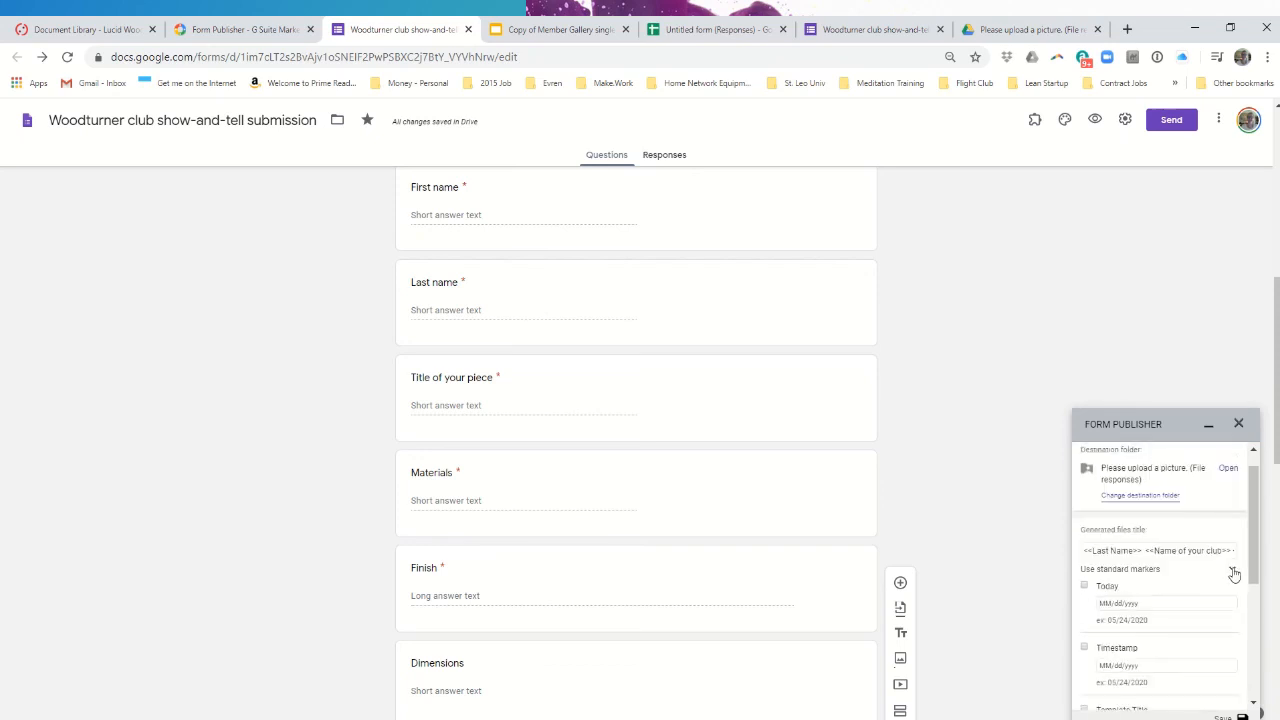
pyautogui.click(1234, 572)
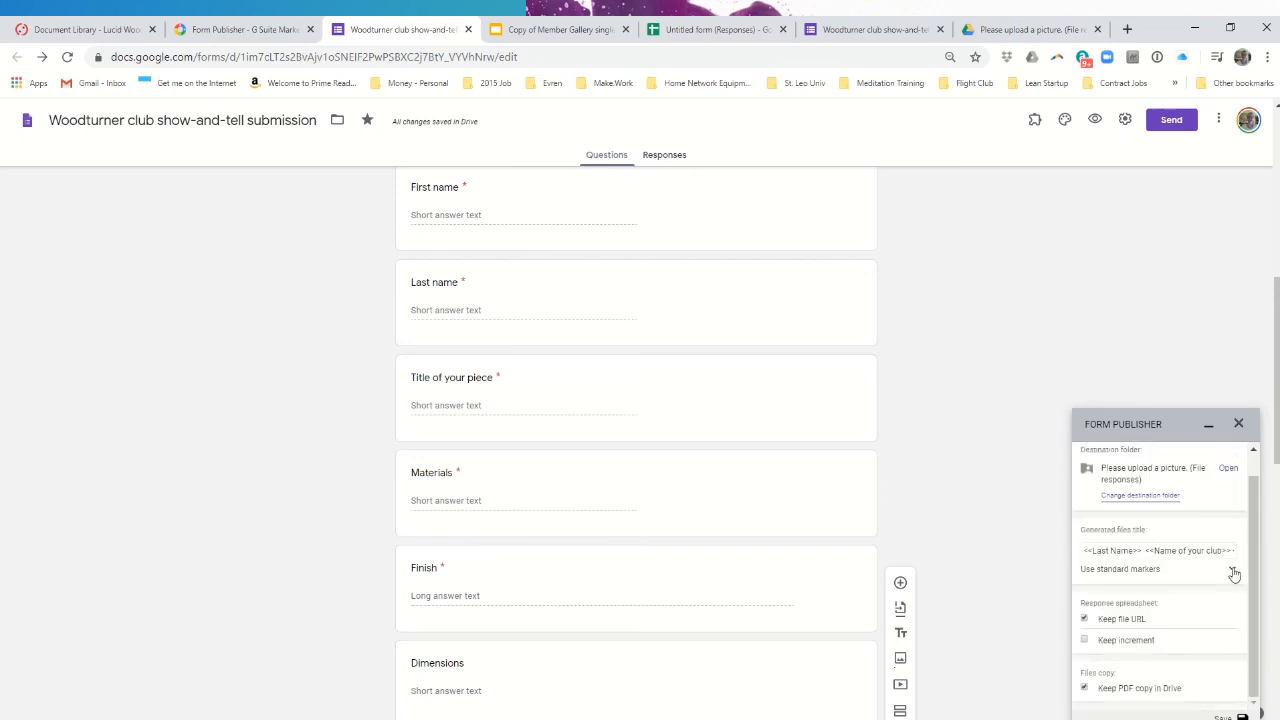
pyautogui.click(1234, 572)
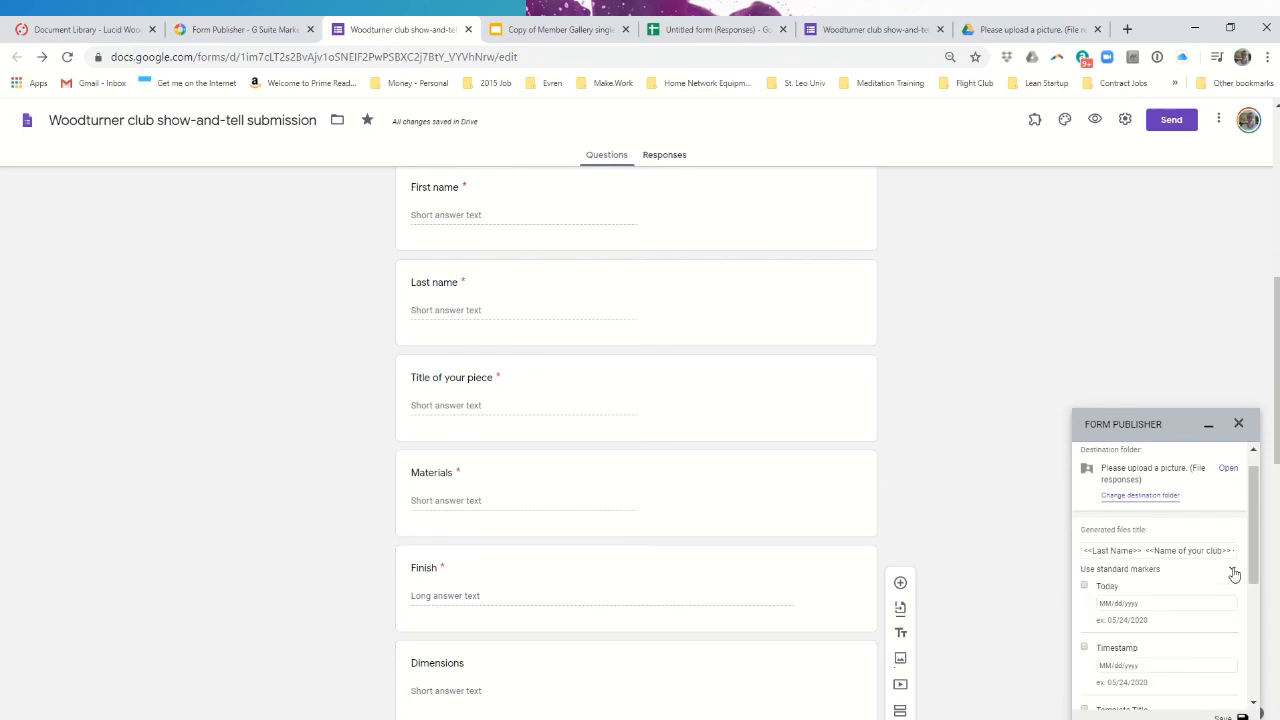
pyautogui.scroll(-3, 1183, 640)
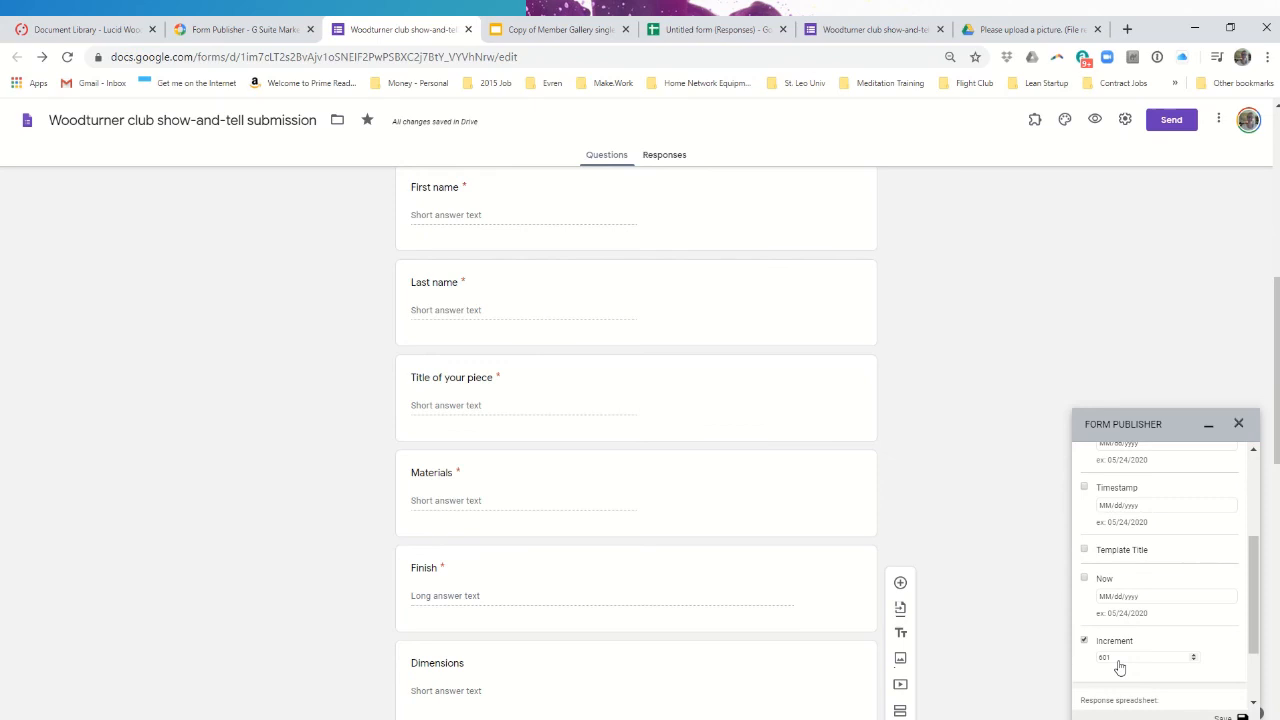
pyautogui.scroll(-1, 1213, 655)
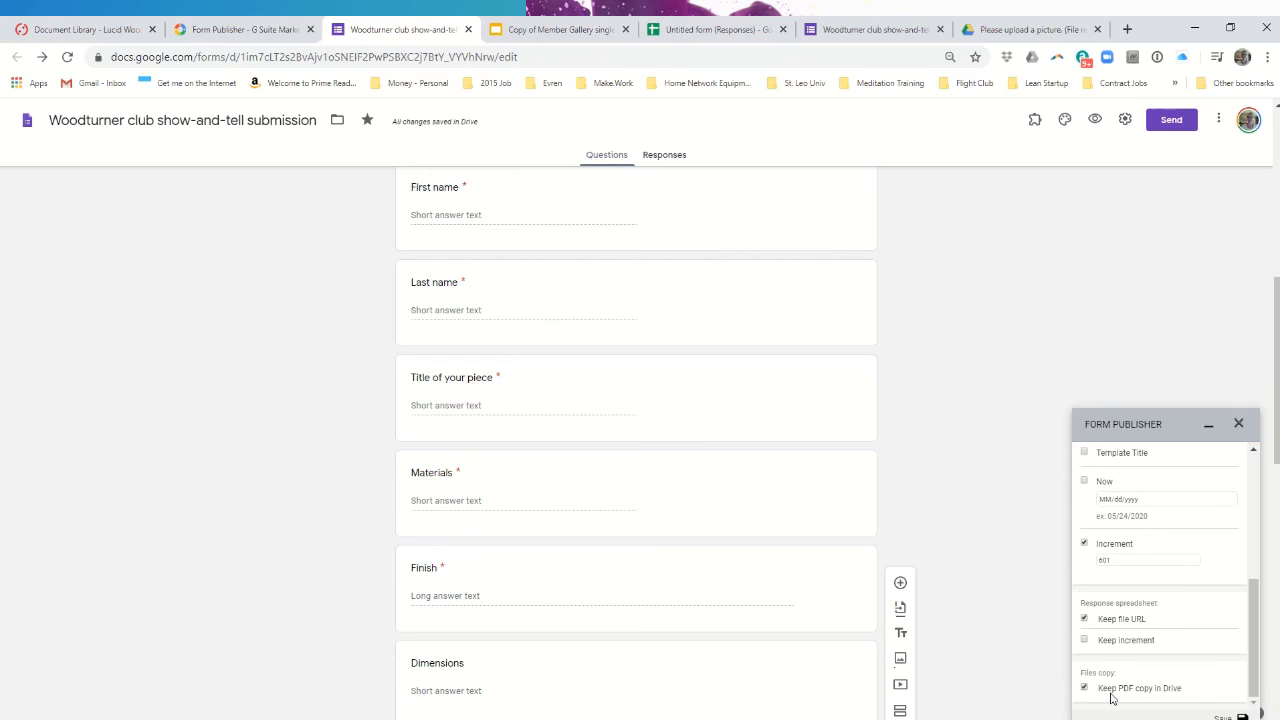
pyautogui.scroll(2, 1190, 640)
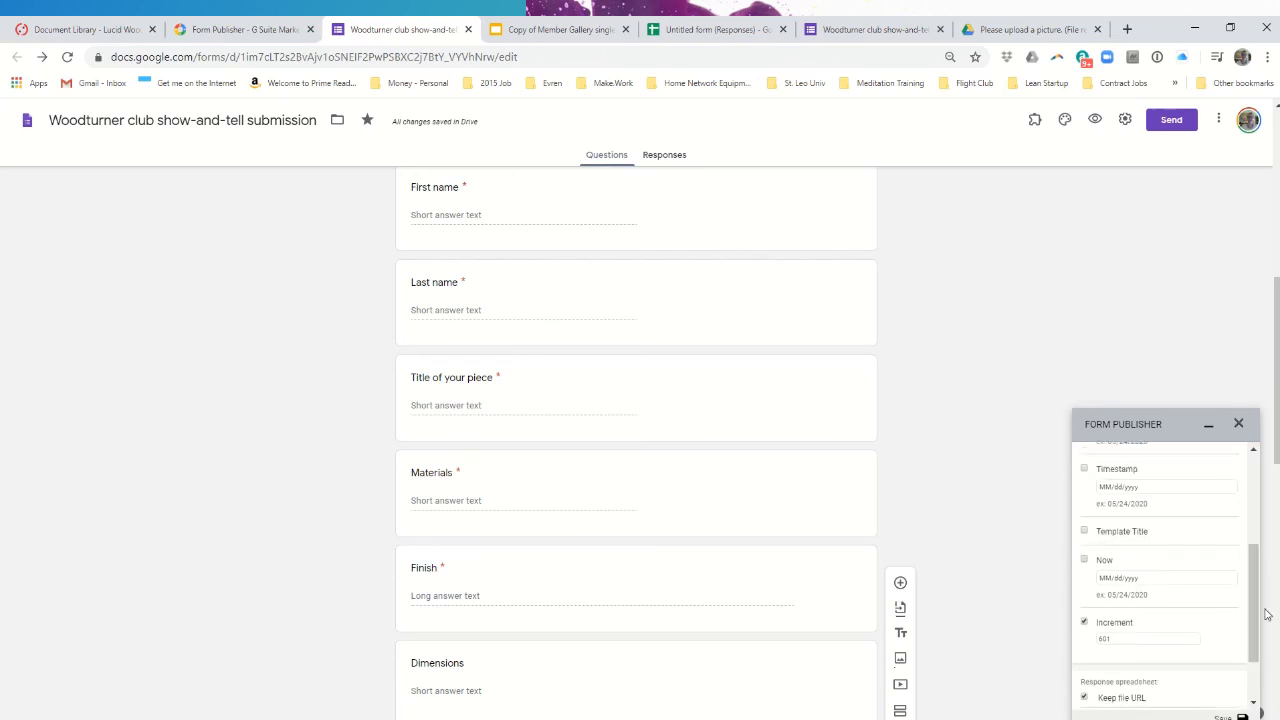
pyautogui.scroll(5, 1219, 597)
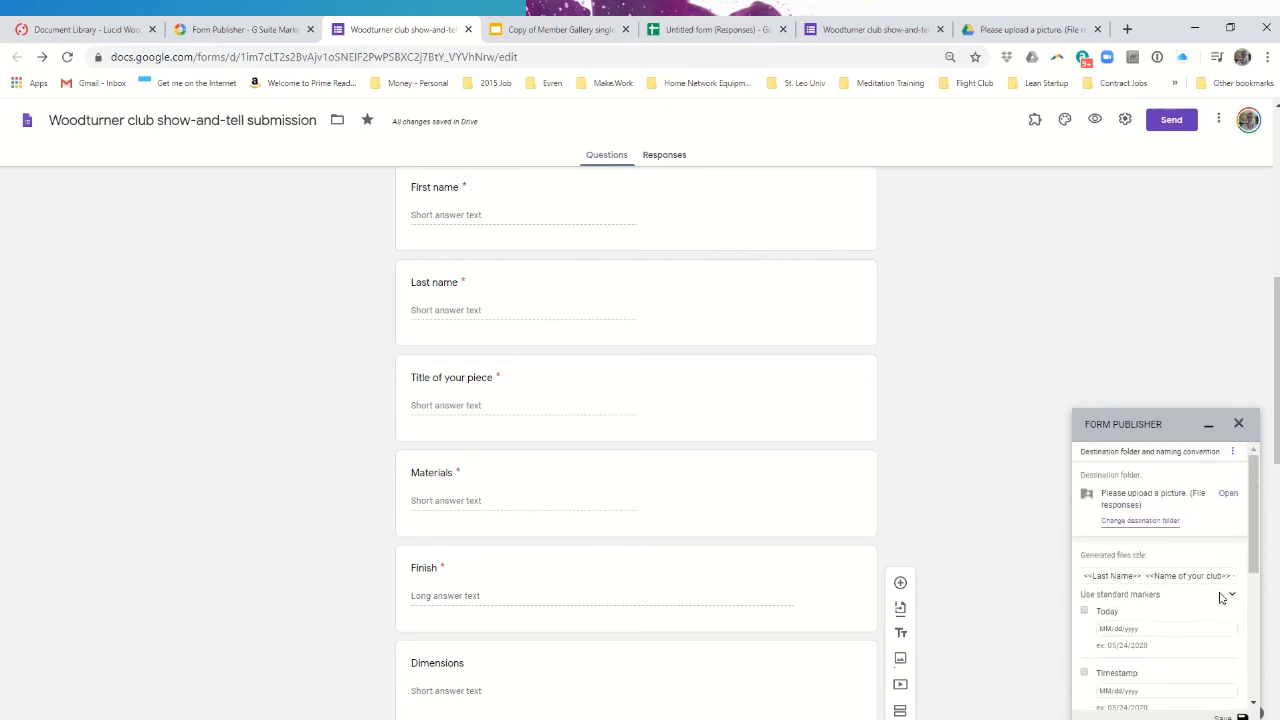
pyautogui.click(1232, 453)
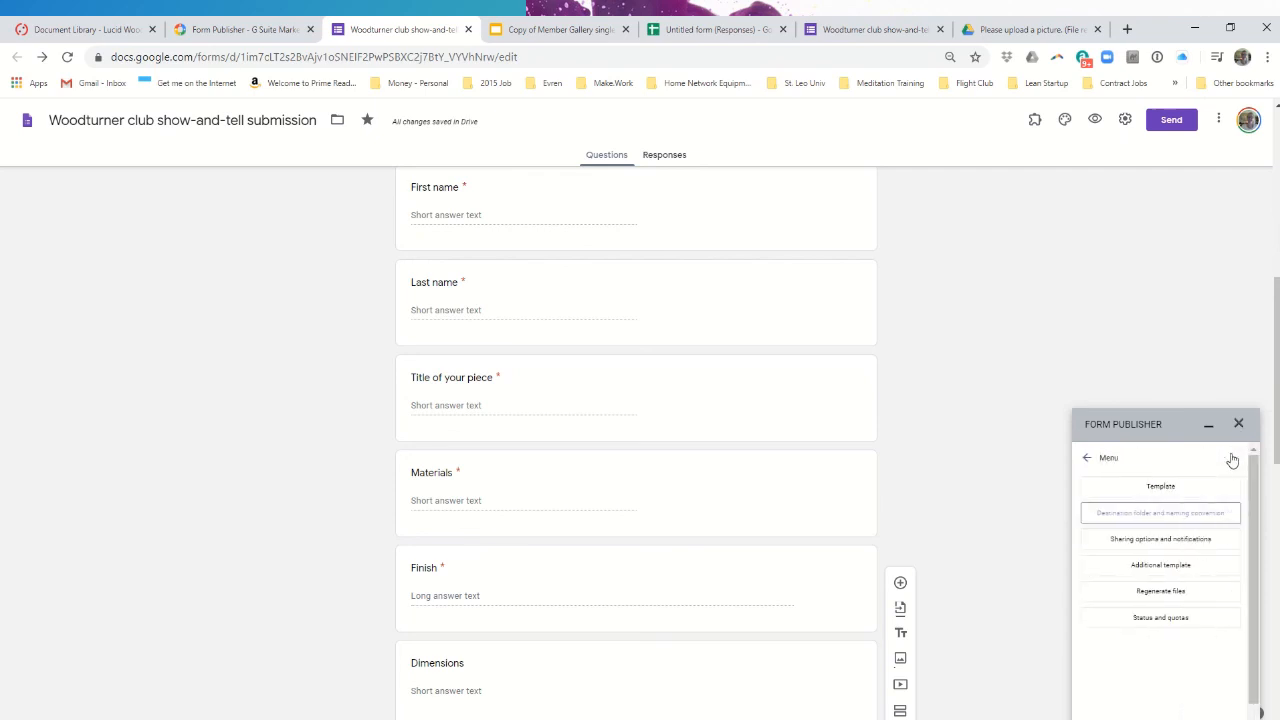
pyautogui.click(1182, 543)
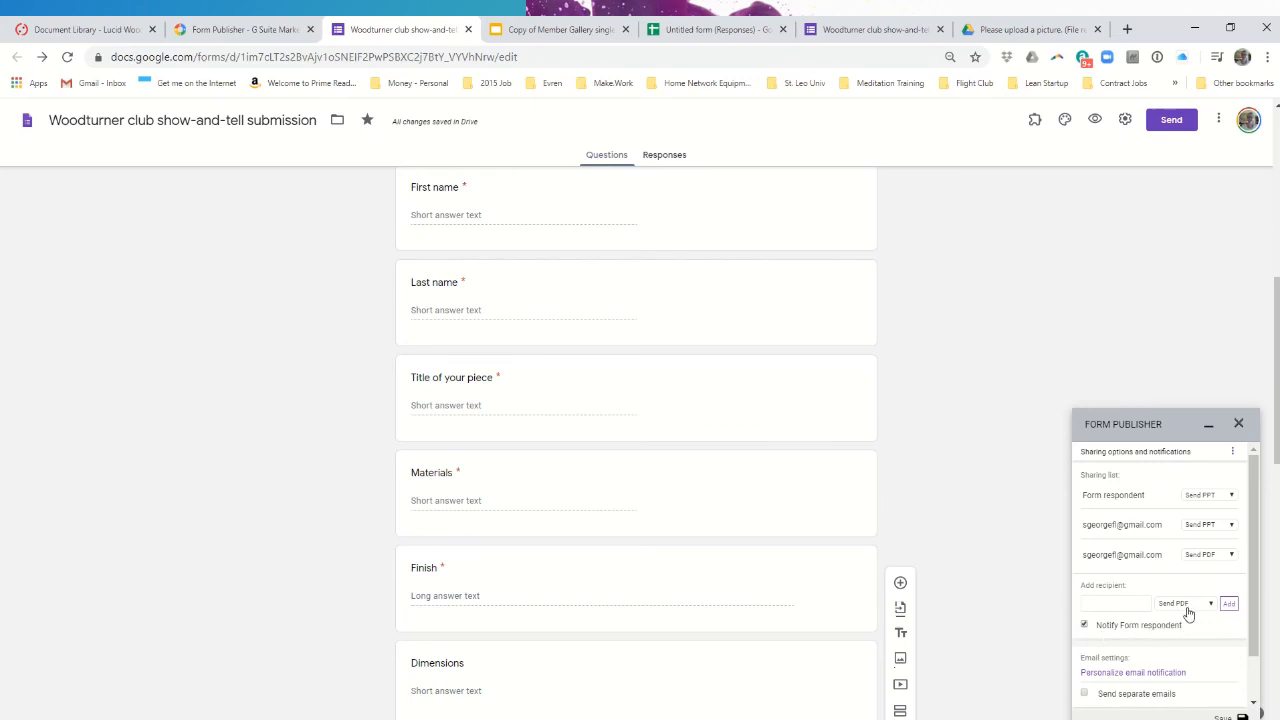
pyautogui.click(1223, 496)
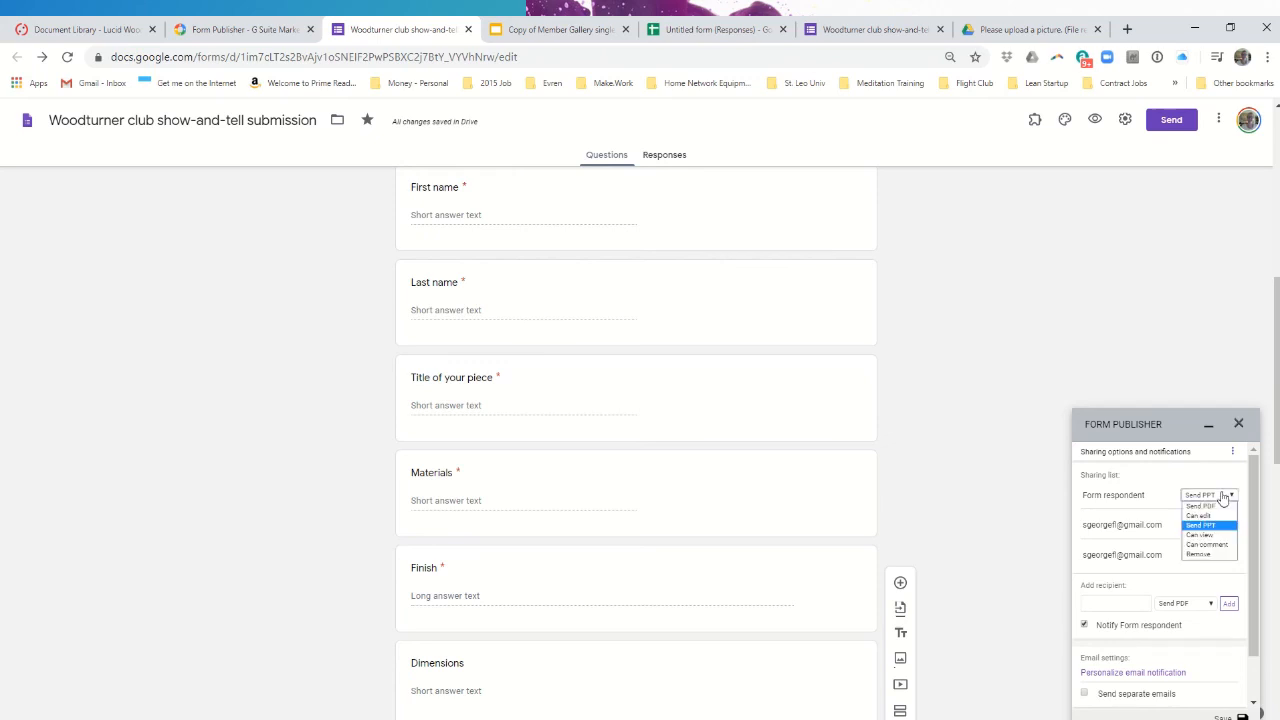
pyautogui.click(1223, 496)
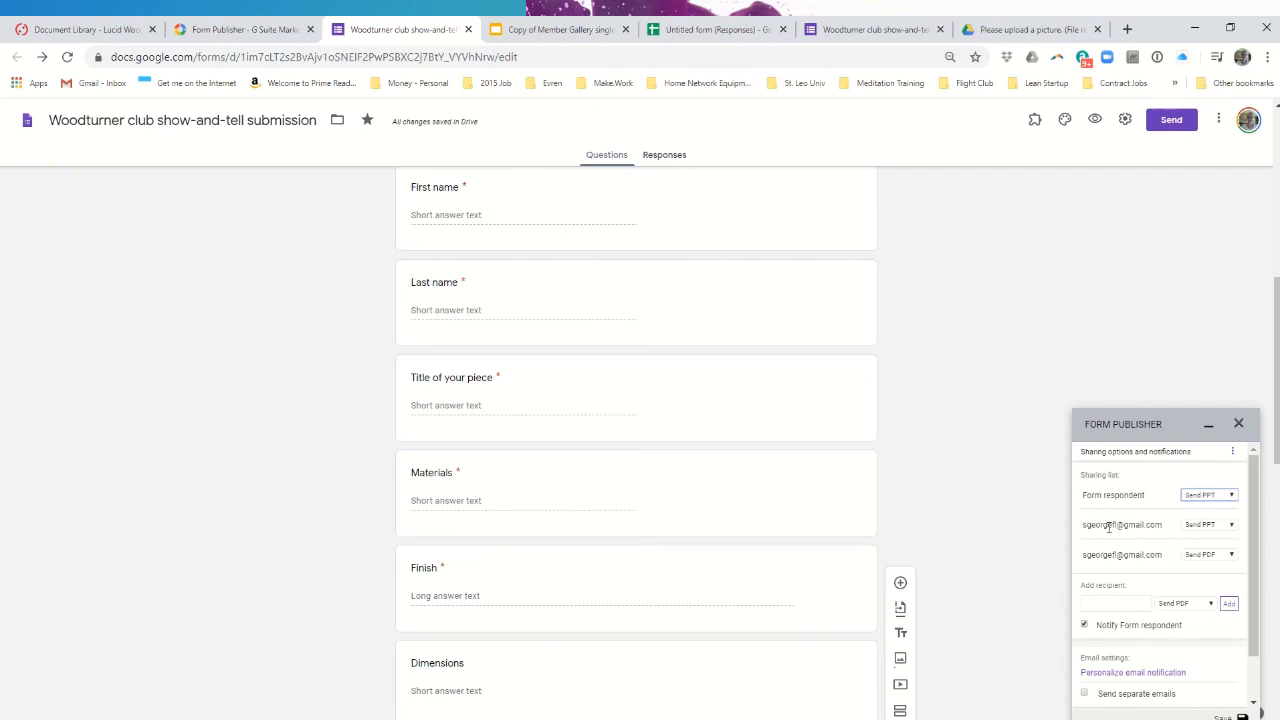
pyautogui.moveTo(1082, 528)
pyautogui.mouseDown()
pyautogui.moveTo(1108, 524)
pyautogui.moveTo(1081, 525)
pyautogui.mouseUp()
pyautogui.click(1220, 529)
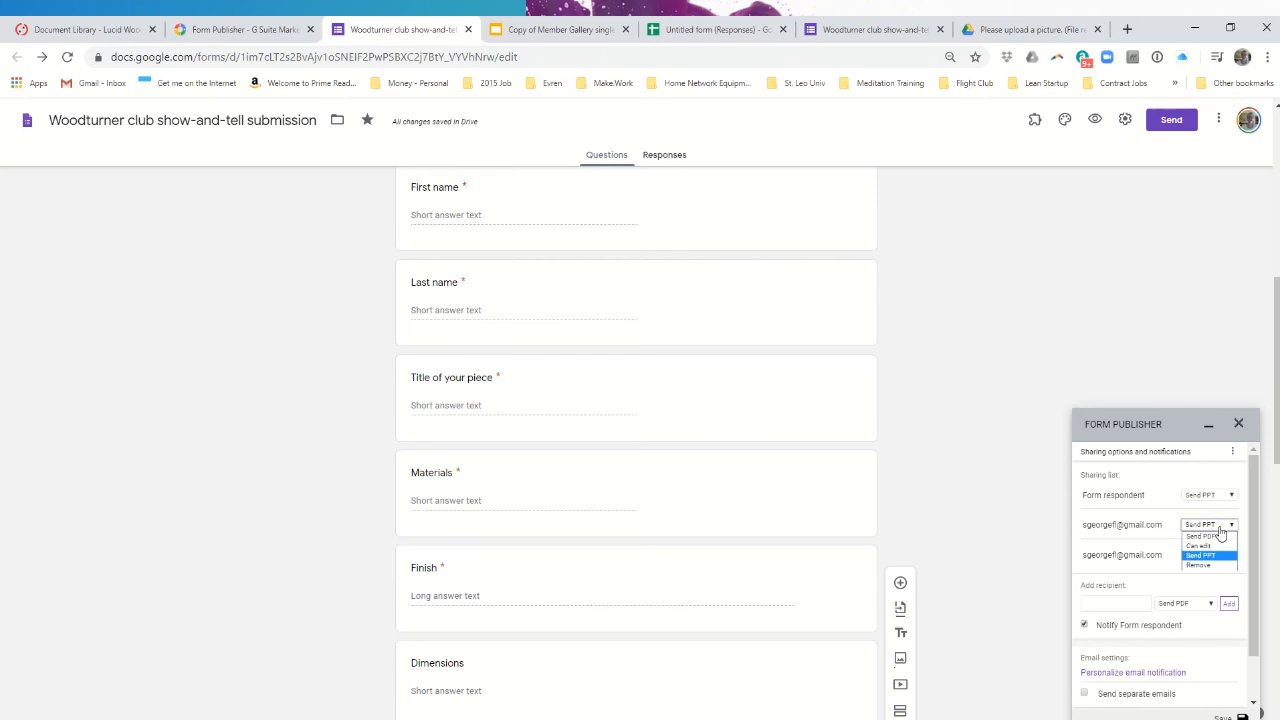
pyautogui.click(1117, 560)
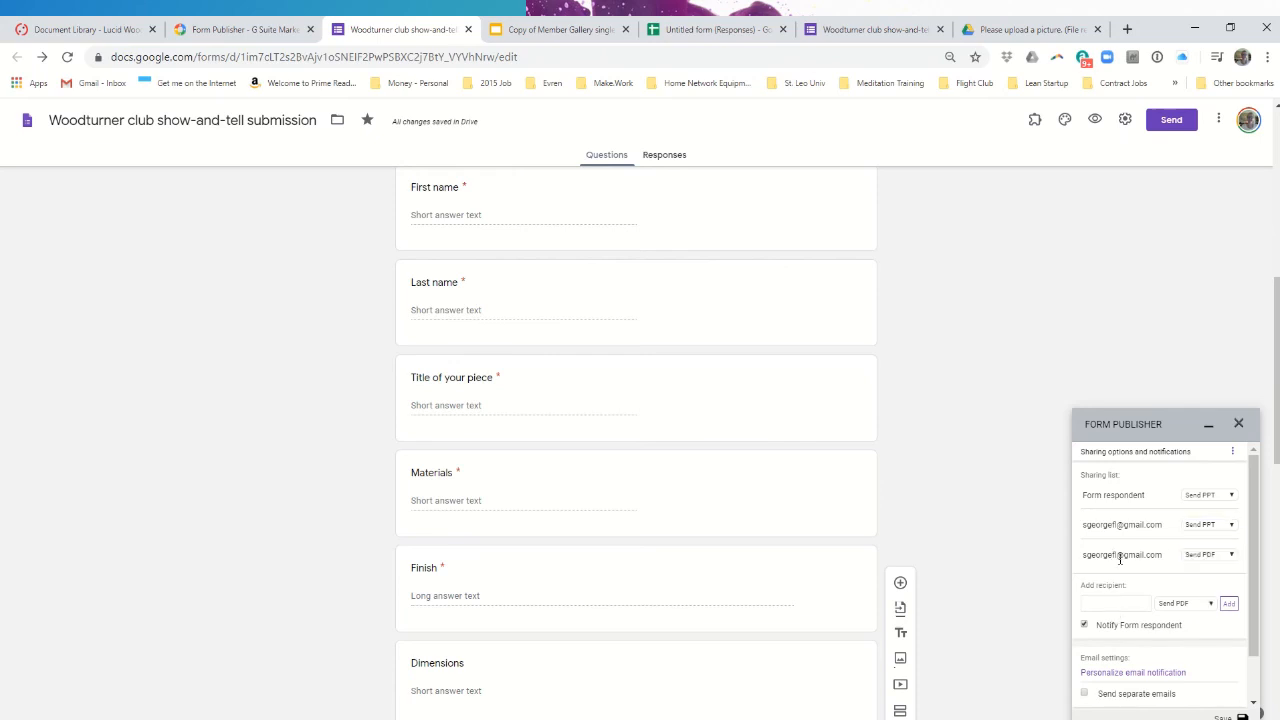
pyautogui.click(1227, 557)
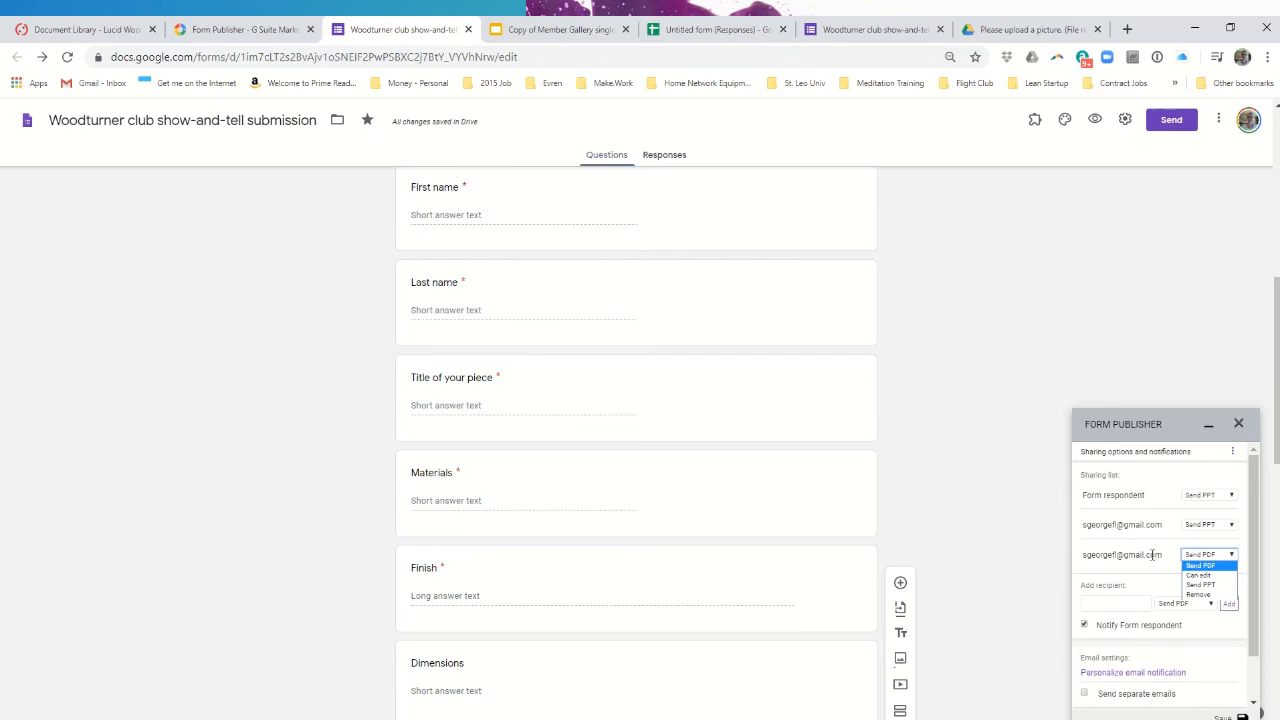
pyautogui.click(1119, 606)
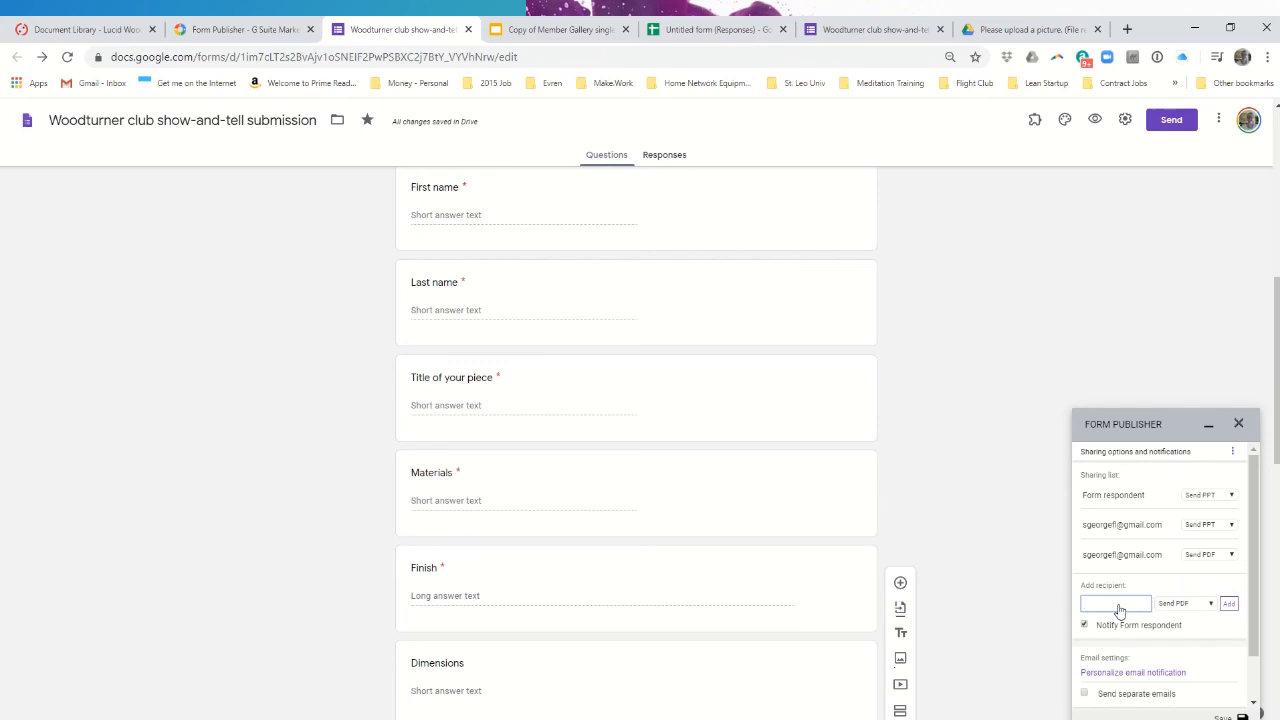
pyautogui.click(1200, 604)
pyautogui.click(1176, 635)
pyautogui.click(1227, 606)
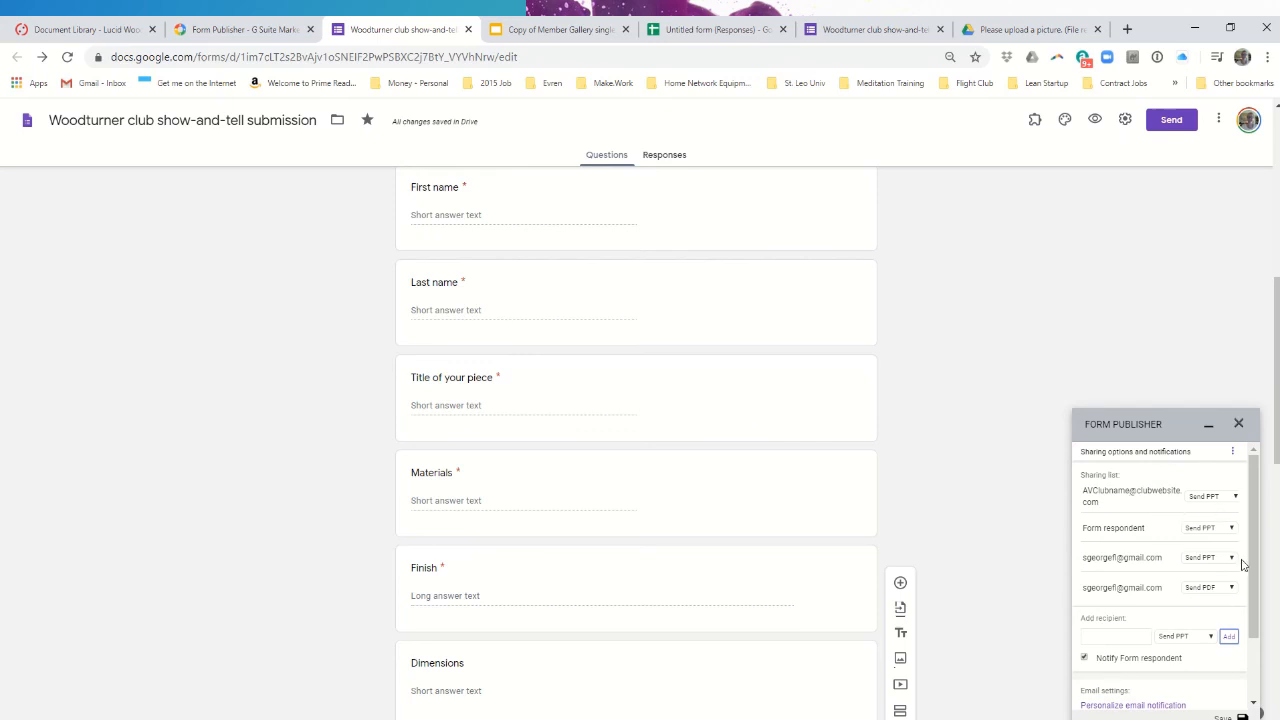
pyautogui.click(1228, 498)
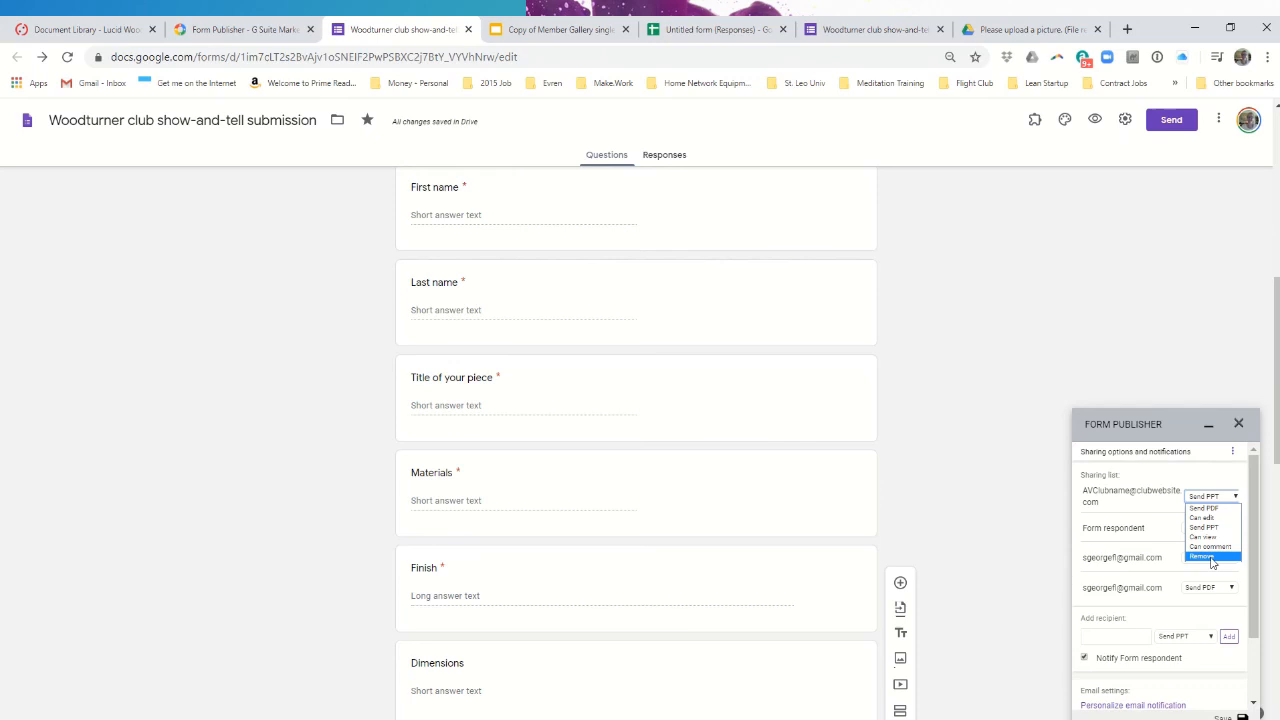
pyautogui.click(1203, 556)
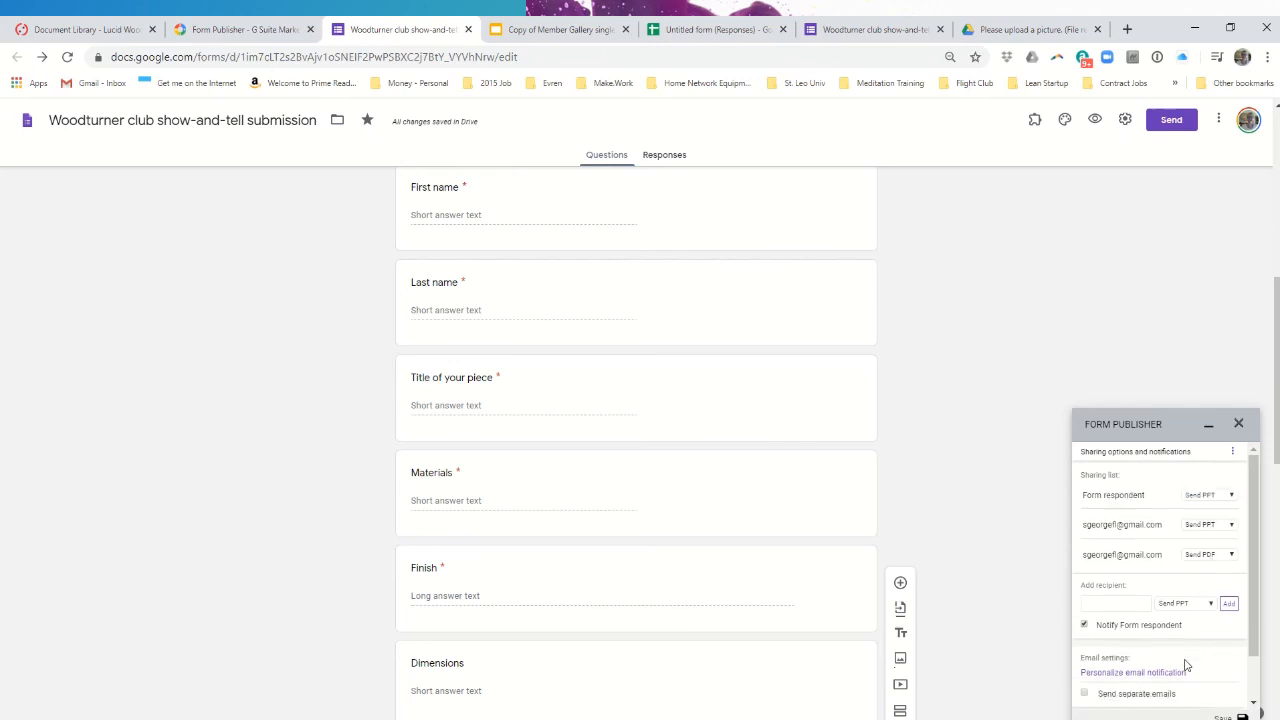
pyautogui.scroll(-1, 1179, 680)
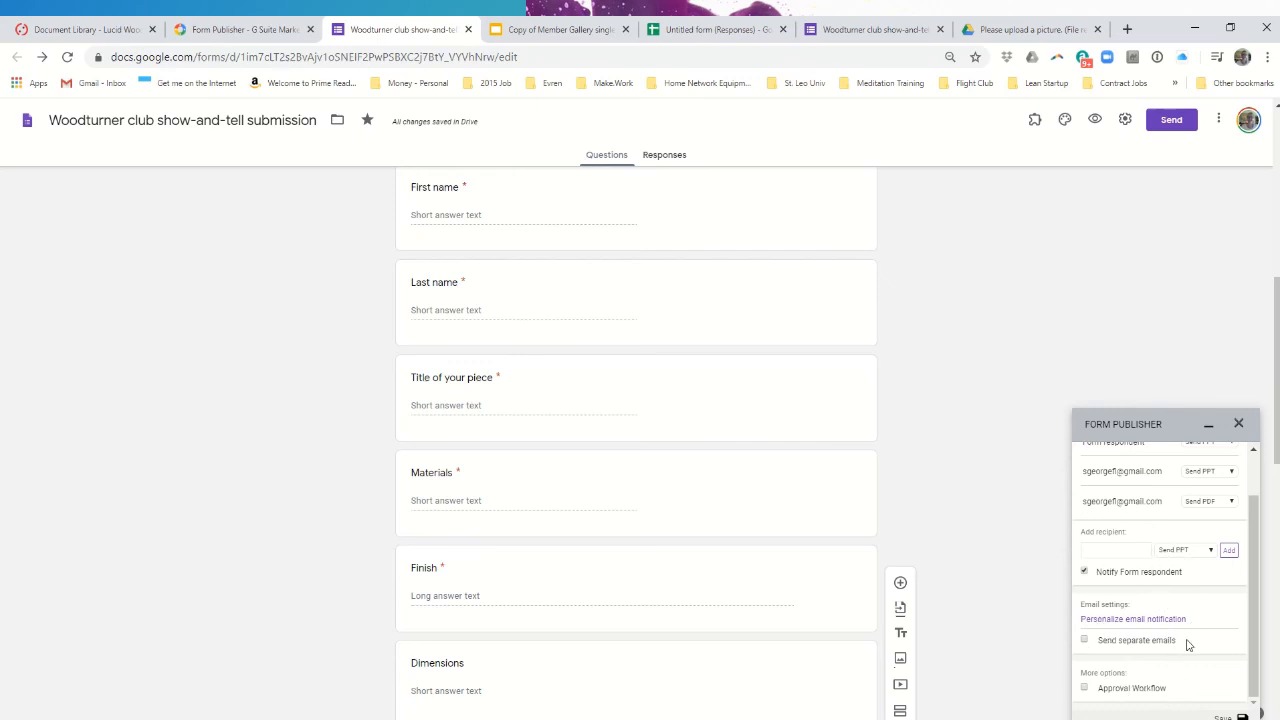
pyautogui.scroll(5, 1188, 645)
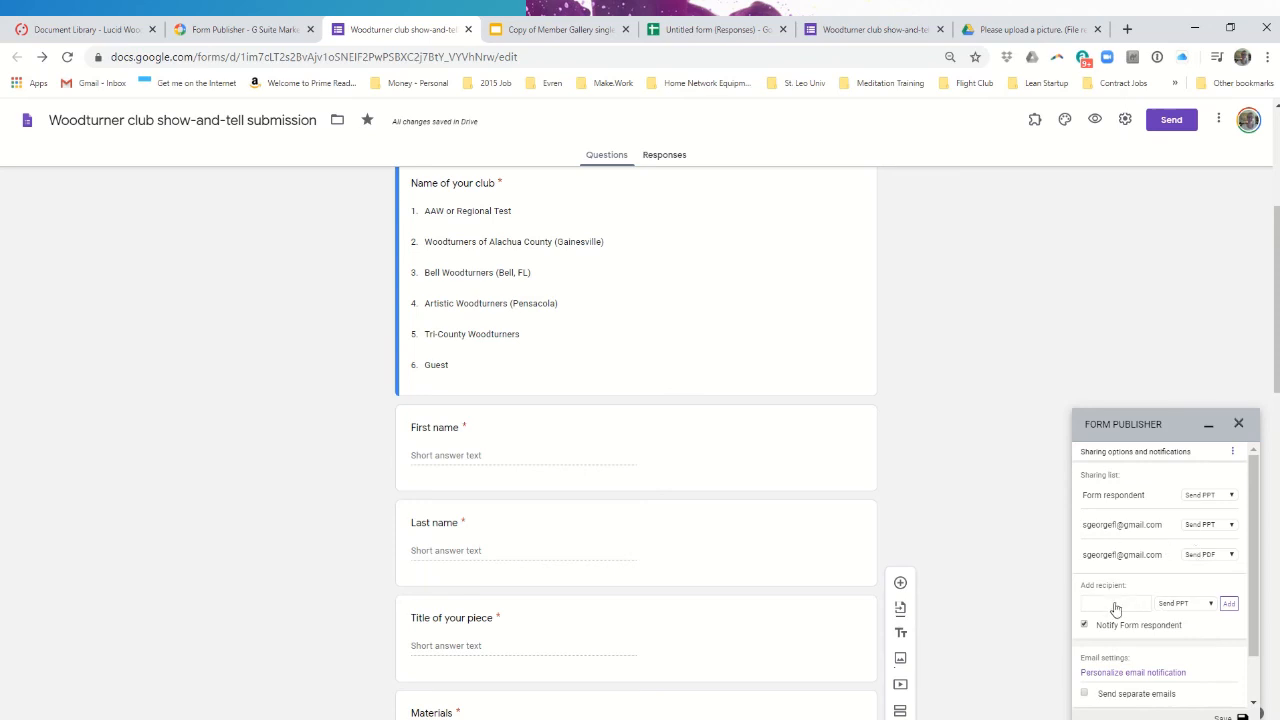
# - Look at Form Publisher's Additional template page, then return to the main settings menu
pyautogui.click(1233, 455)
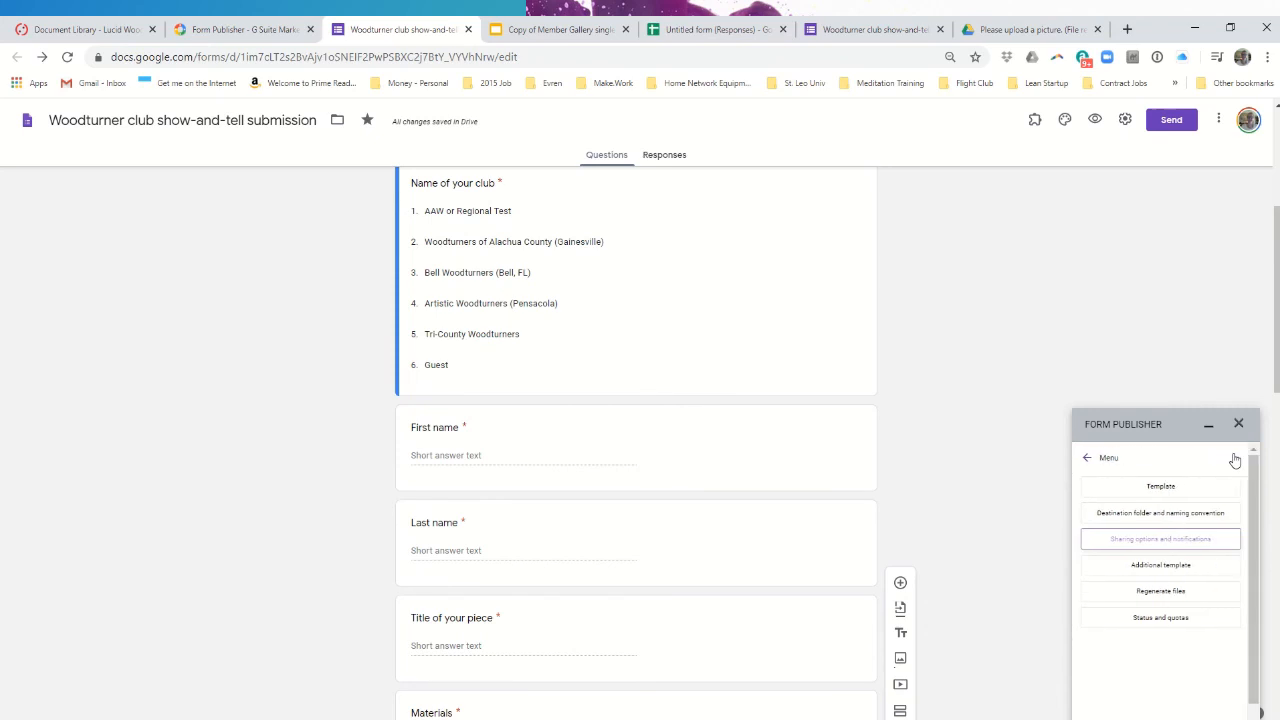
pyautogui.click(1185, 572)
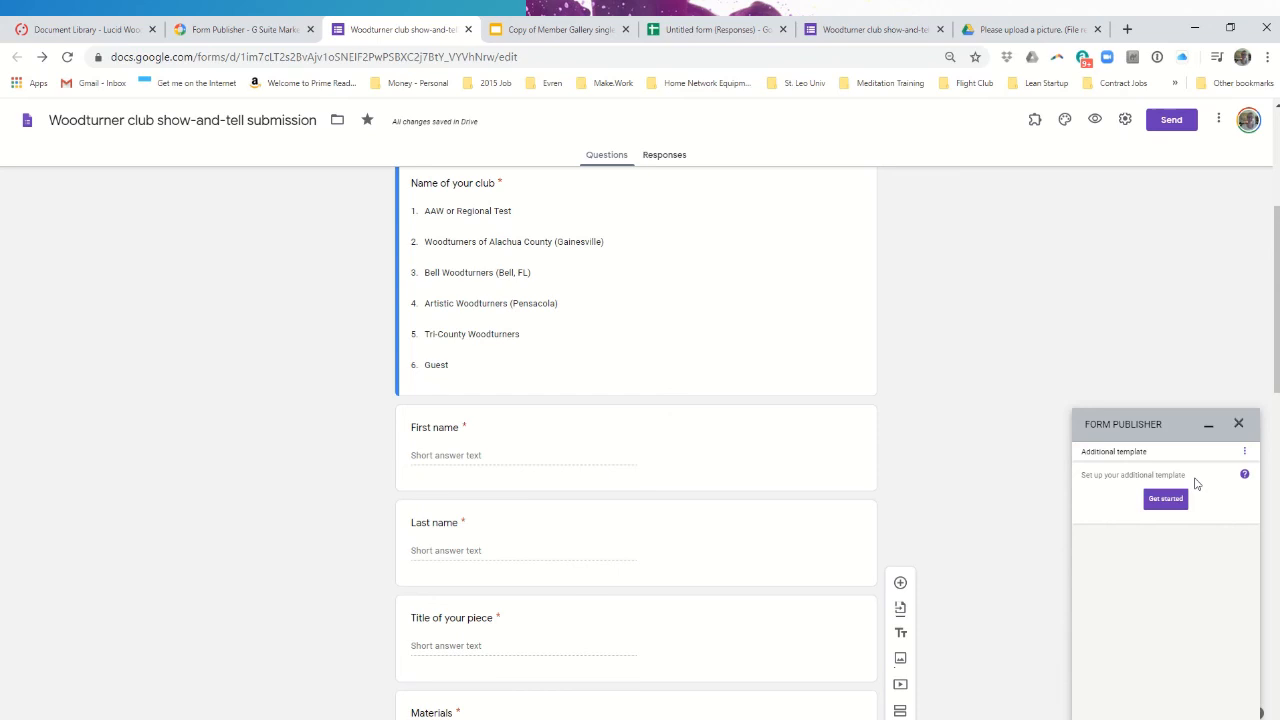
pyautogui.click(1245, 451)
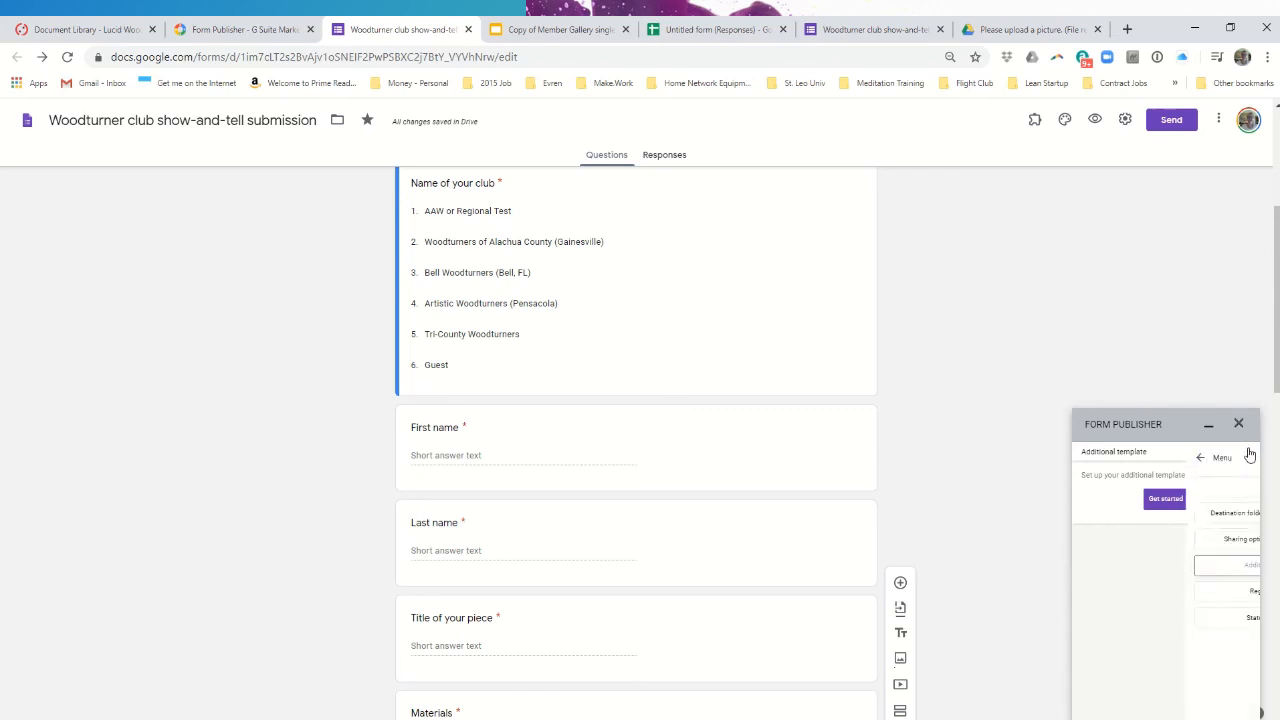
# - On Form Publisher's Regenerate files page, pick an April 2020 date, then return to the Form Publisher menu
pyautogui.click(1200, 598)
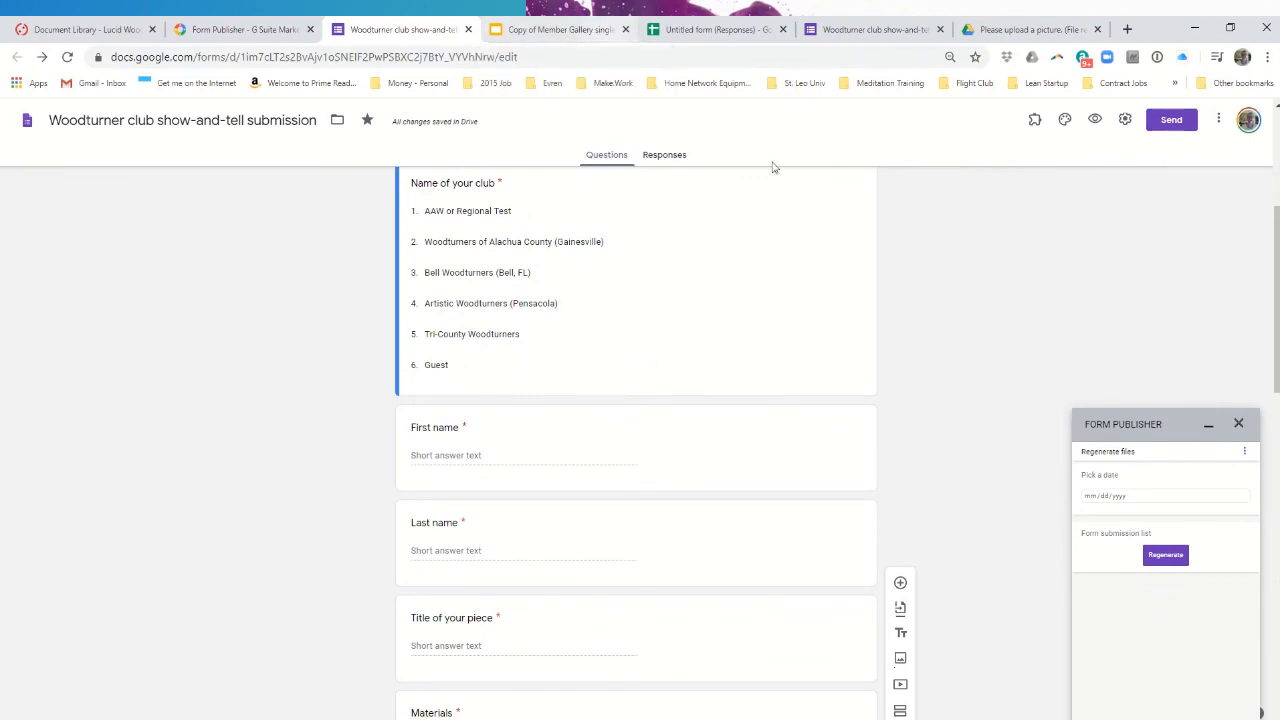
pyautogui.click(1243, 500)
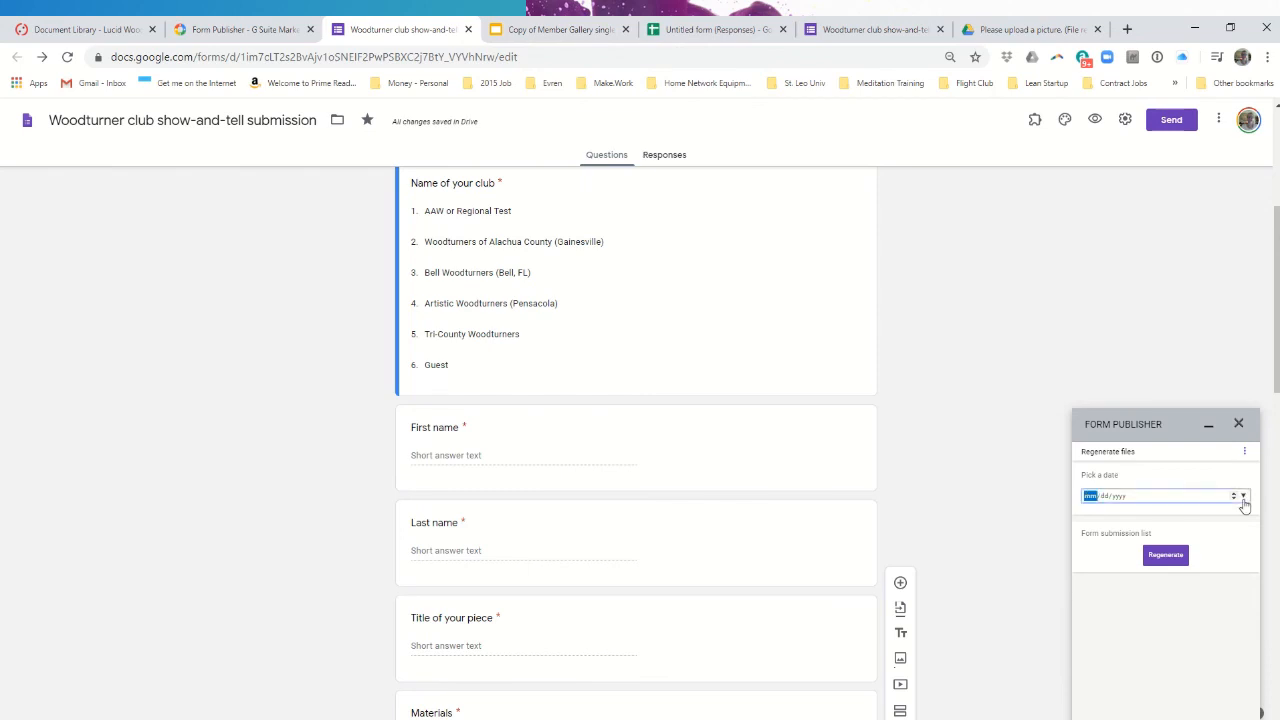
pyautogui.click(1245, 497)
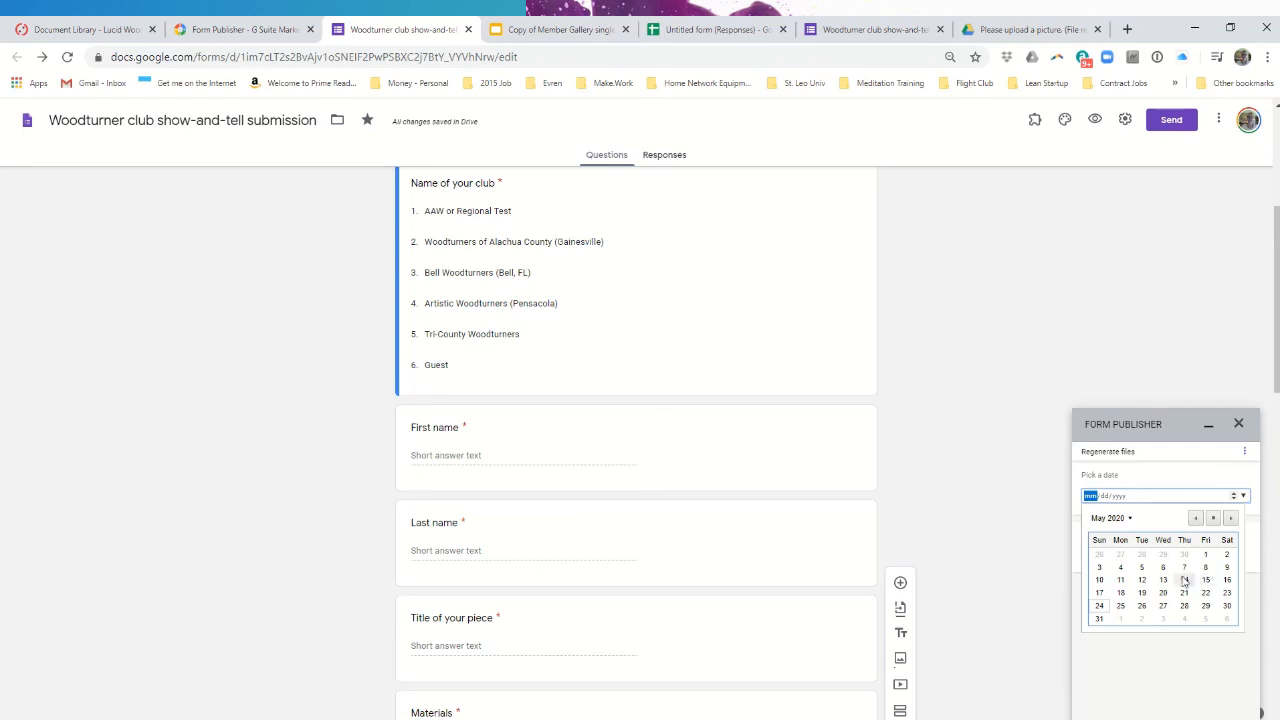
pyautogui.click(1194, 520)
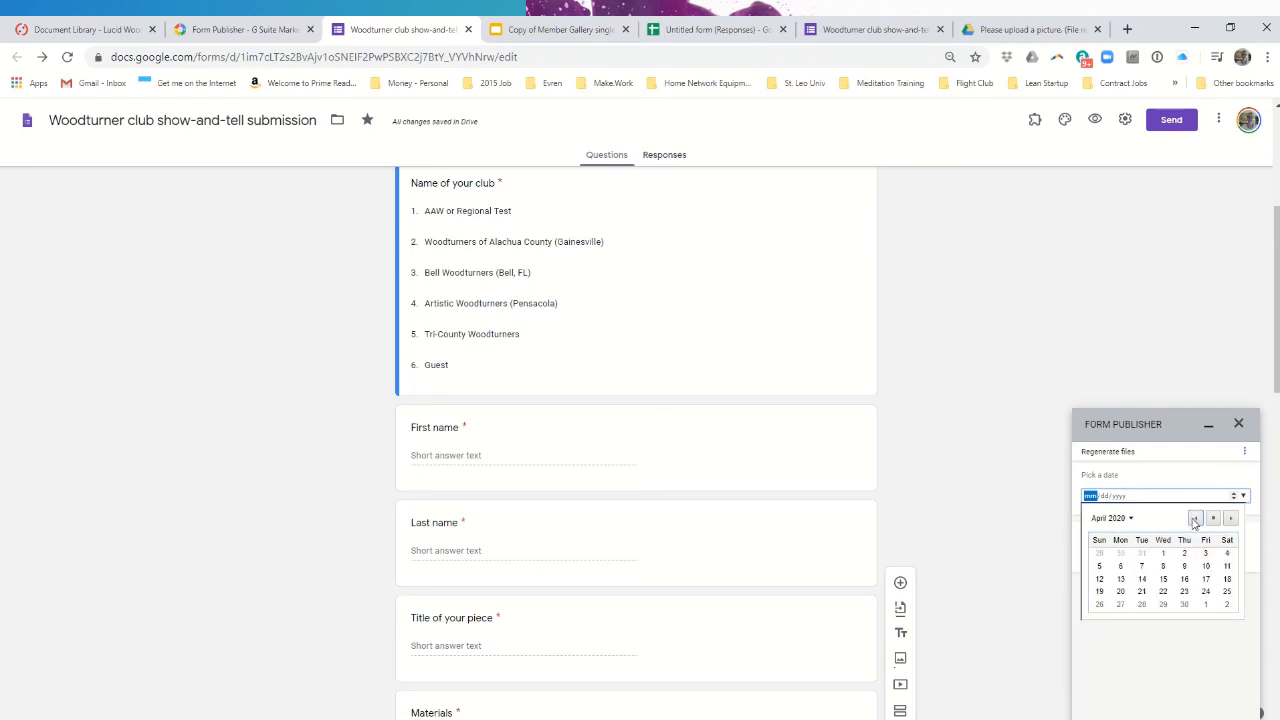
pyautogui.click(1163, 593)
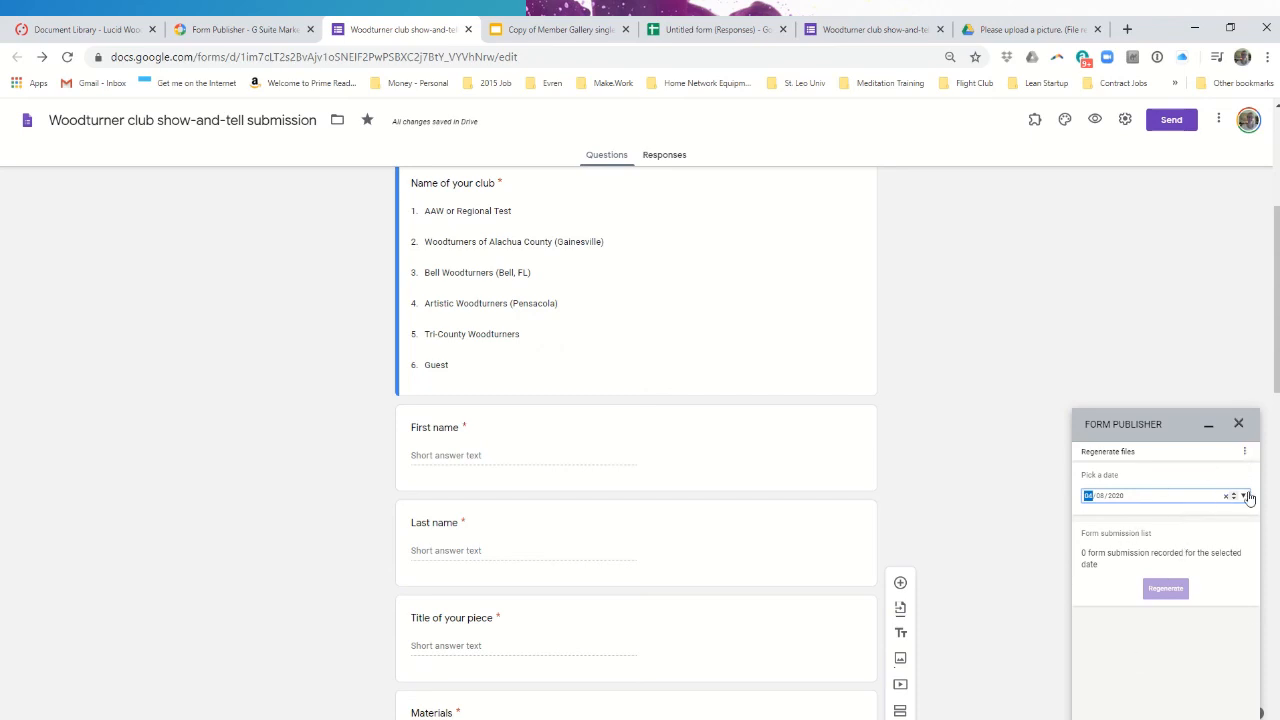
pyautogui.click(1245, 451)
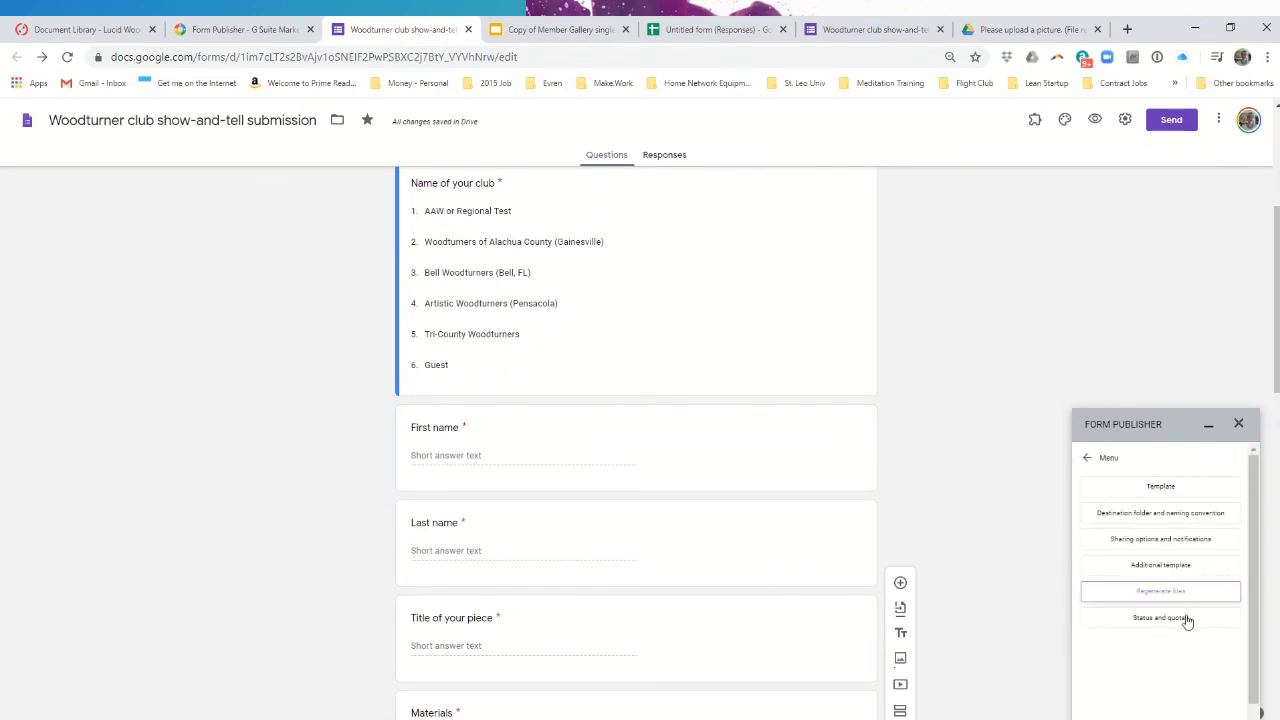
pyautogui.click(1185, 620)
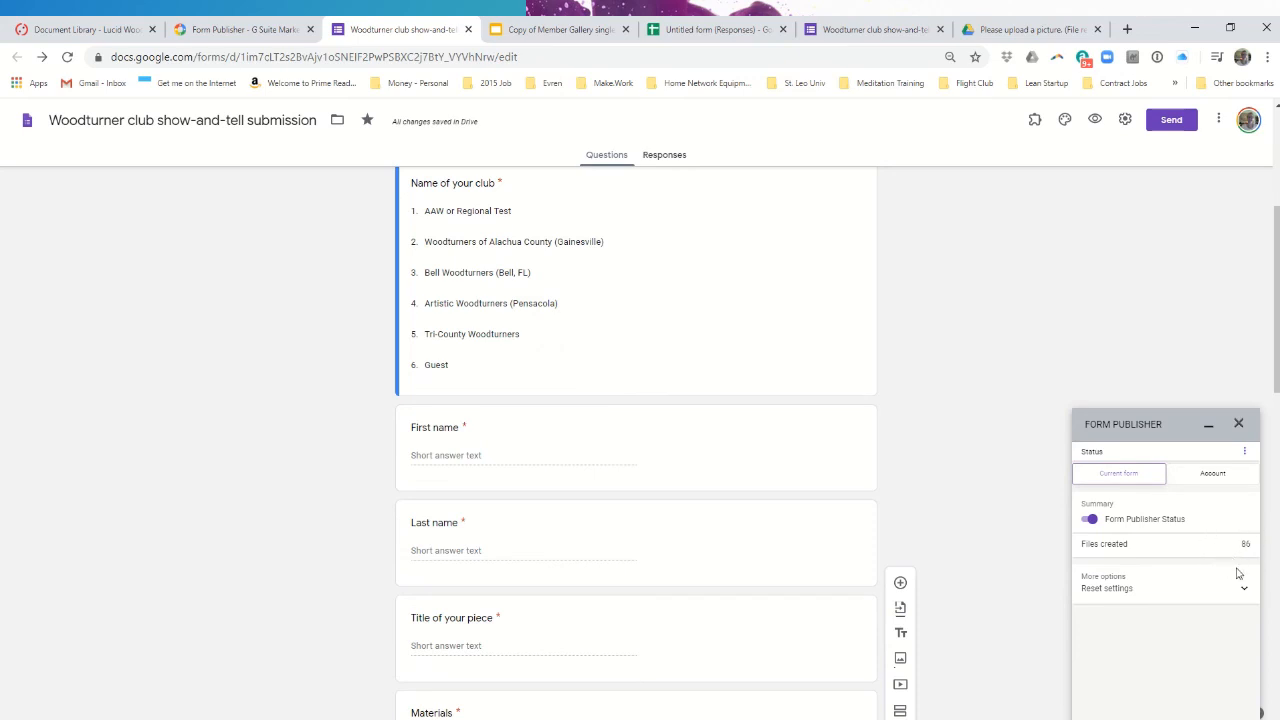
pyautogui.click(1220, 478)
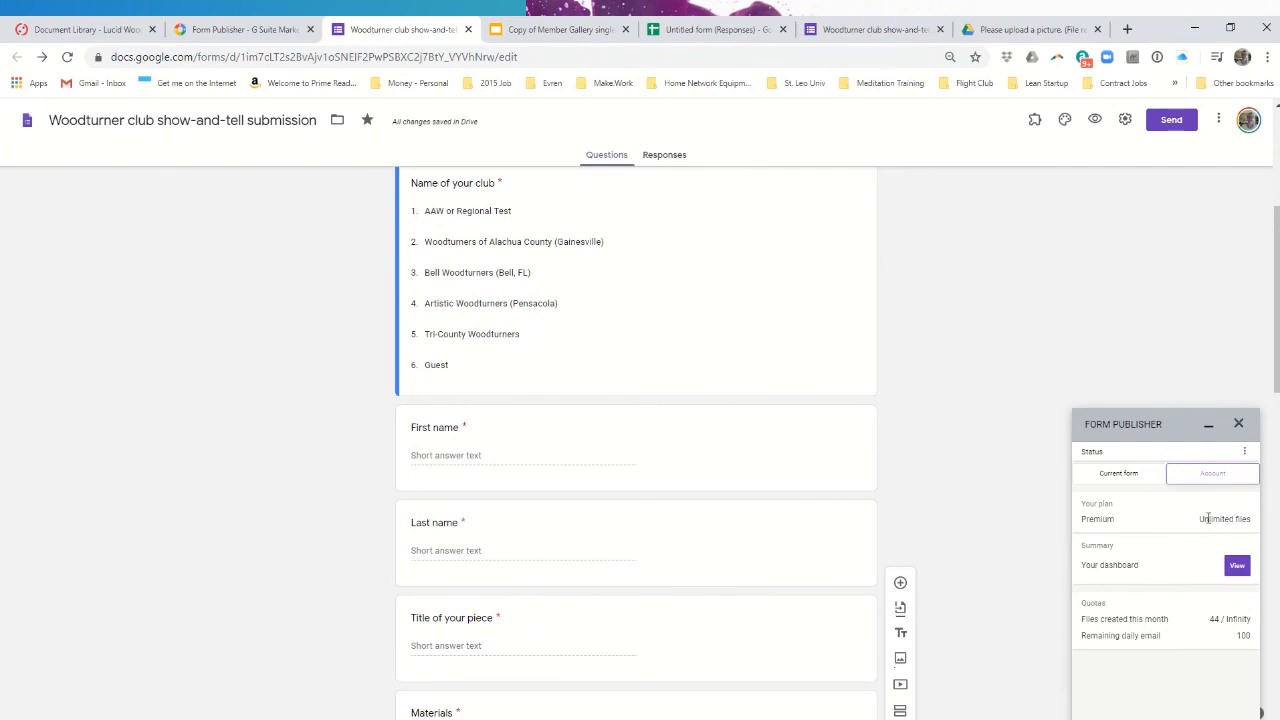
pyautogui.click(1244, 453)
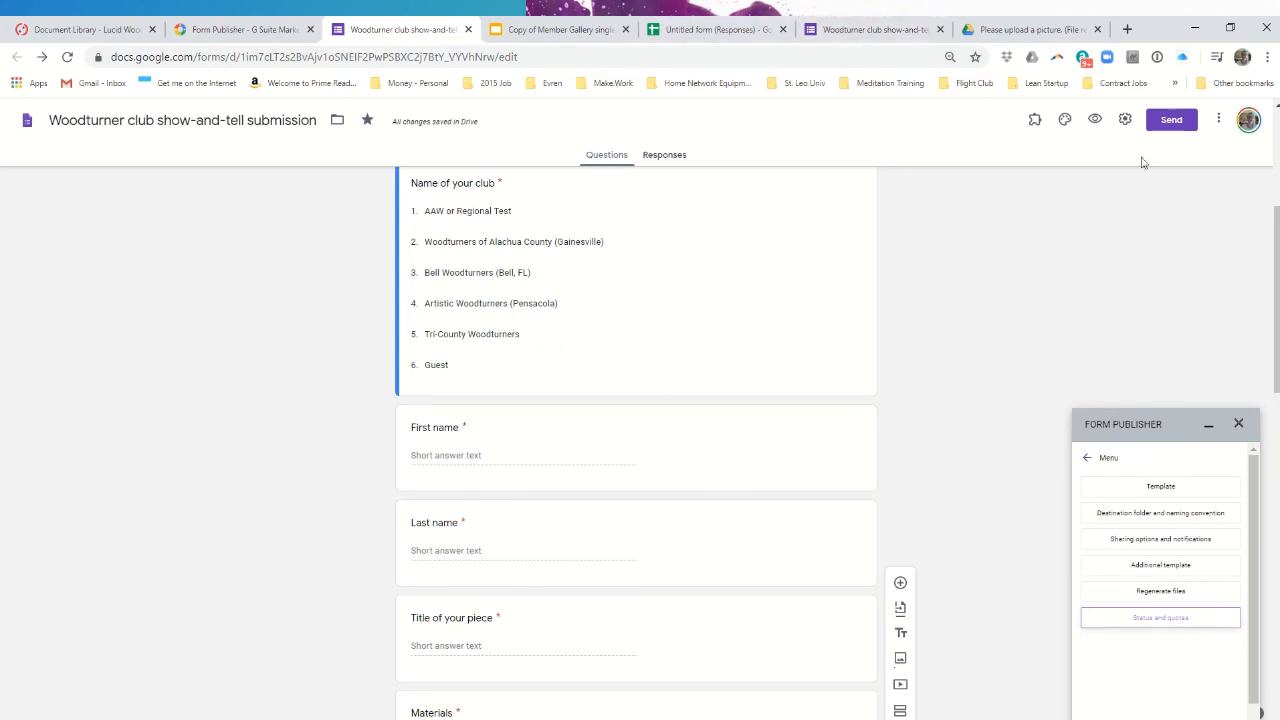
# - Get the form's shortened share link and copy it
pyautogui.click(1172, 120)
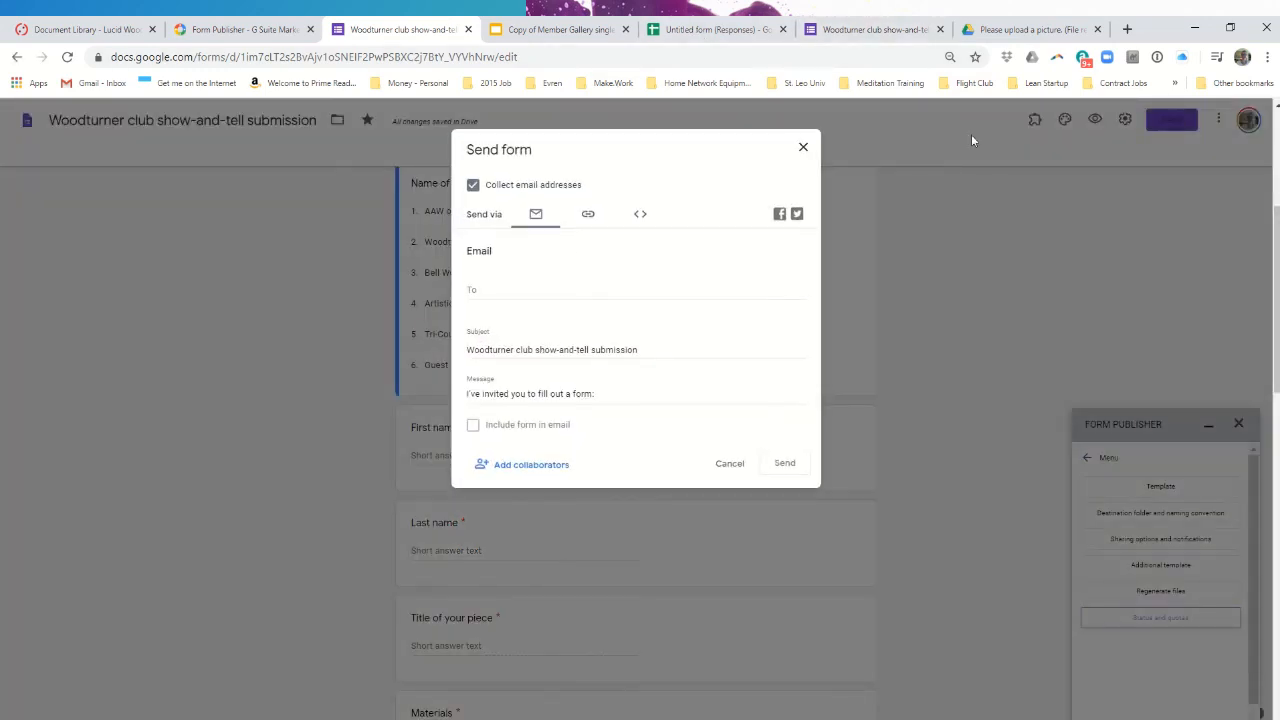
pyautogui.click(589, 216)
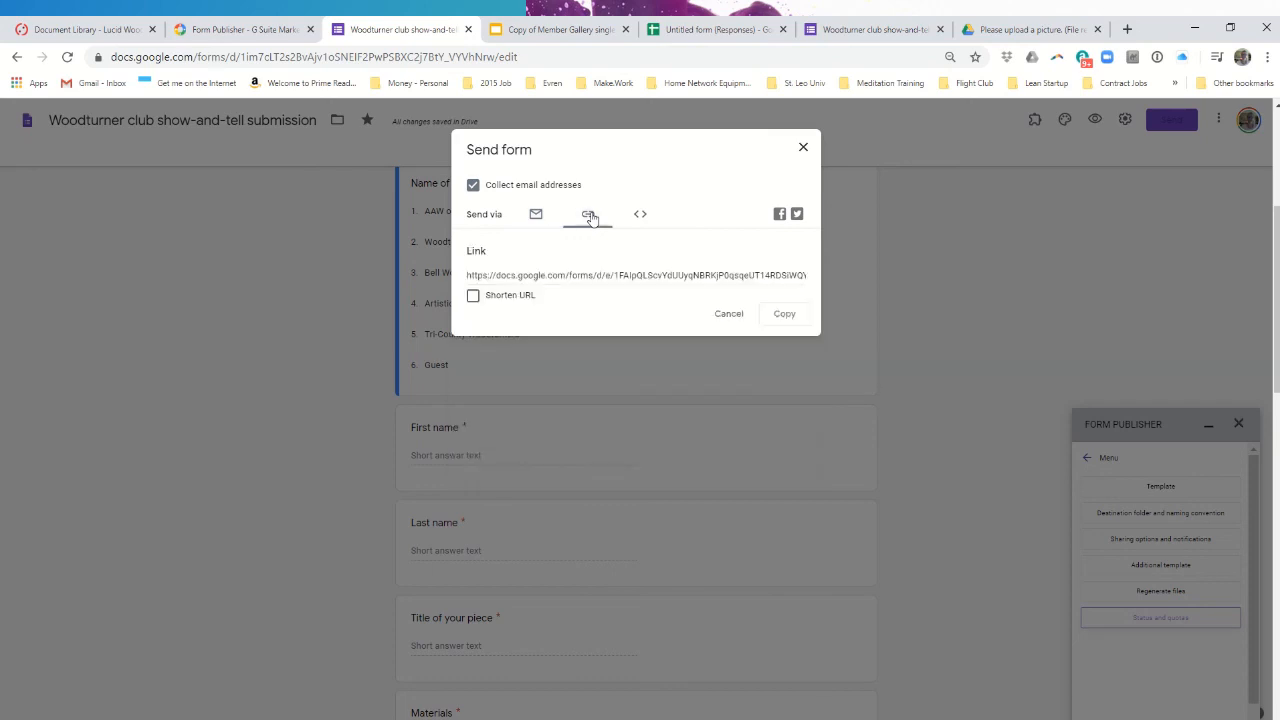
pyautogui.click(472, 299)
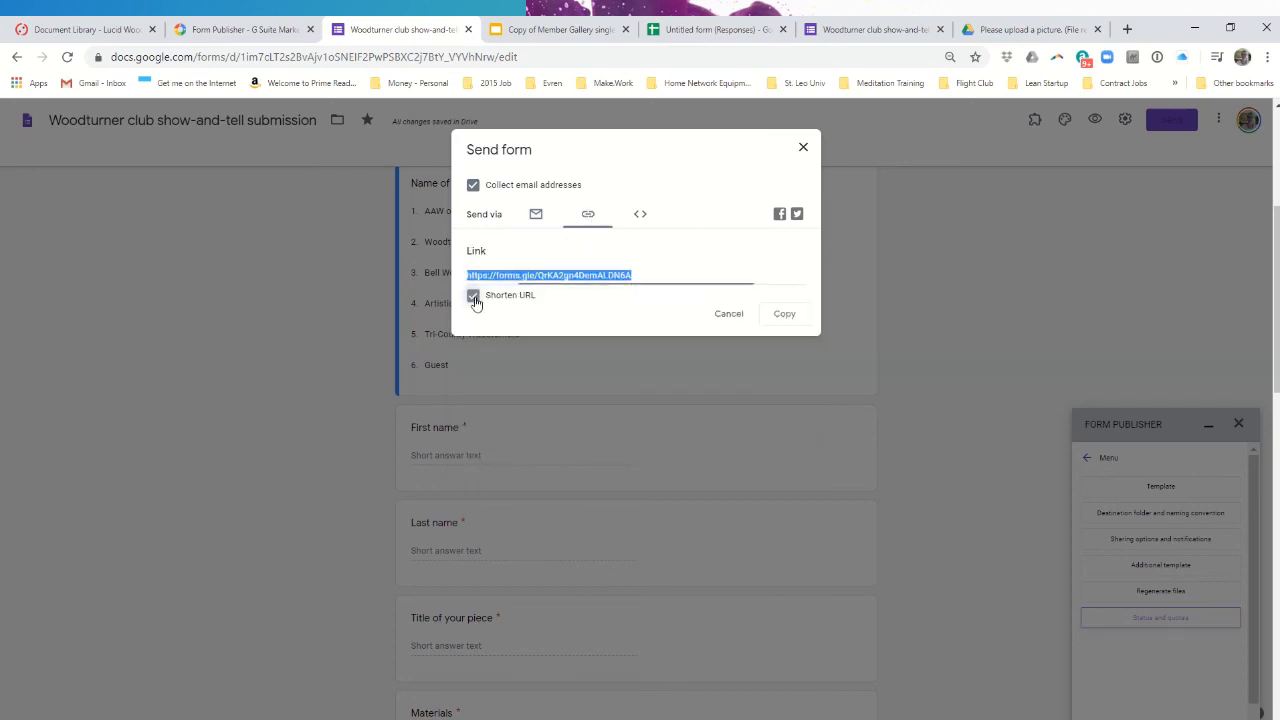
pyautogui.click(795, 316)
pyautogui.click(535, 215)
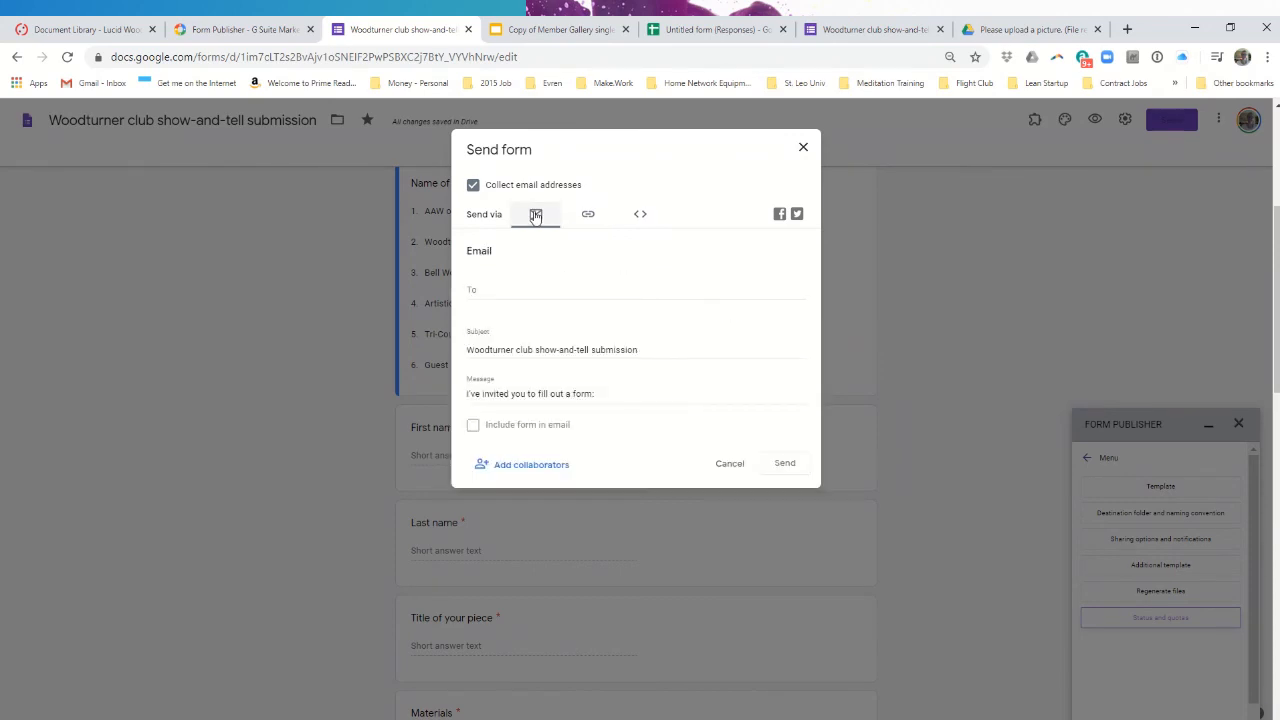
# - Email the form to a suggested contact with the message 'Here is the form for this month's show-and-tell'
pyautogui.click(509, 293)
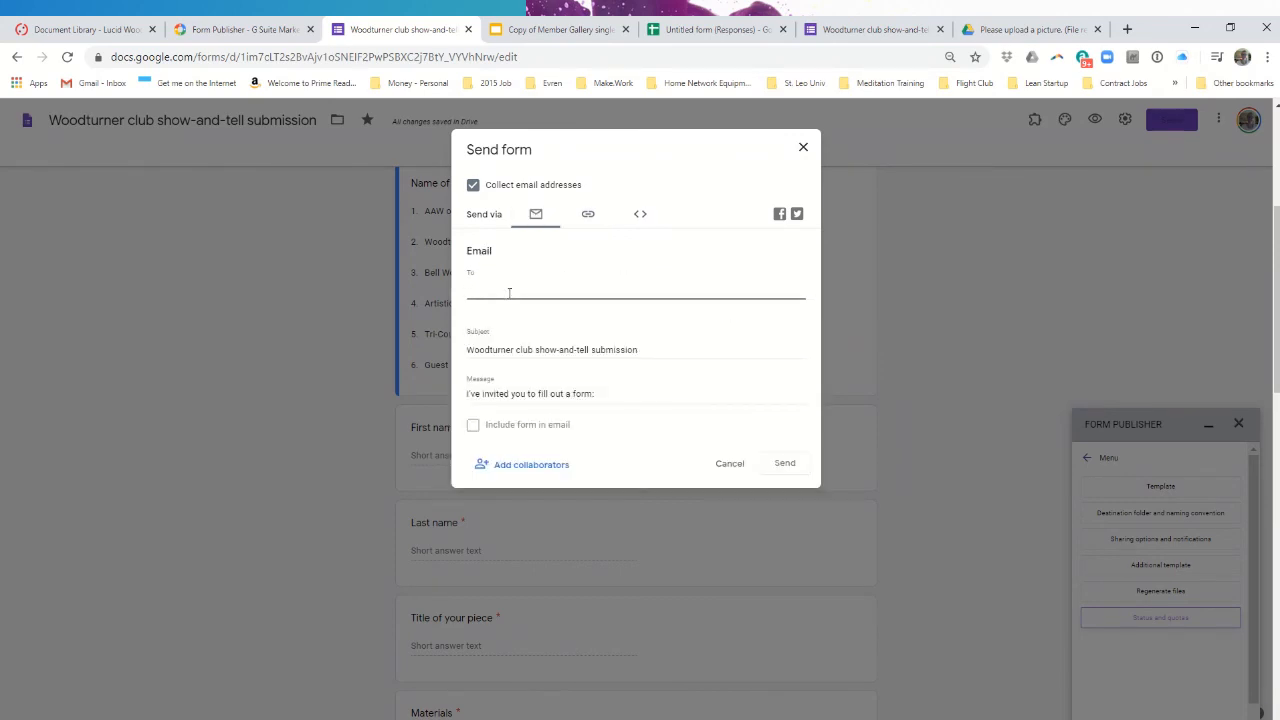
pyautogui.write('s')
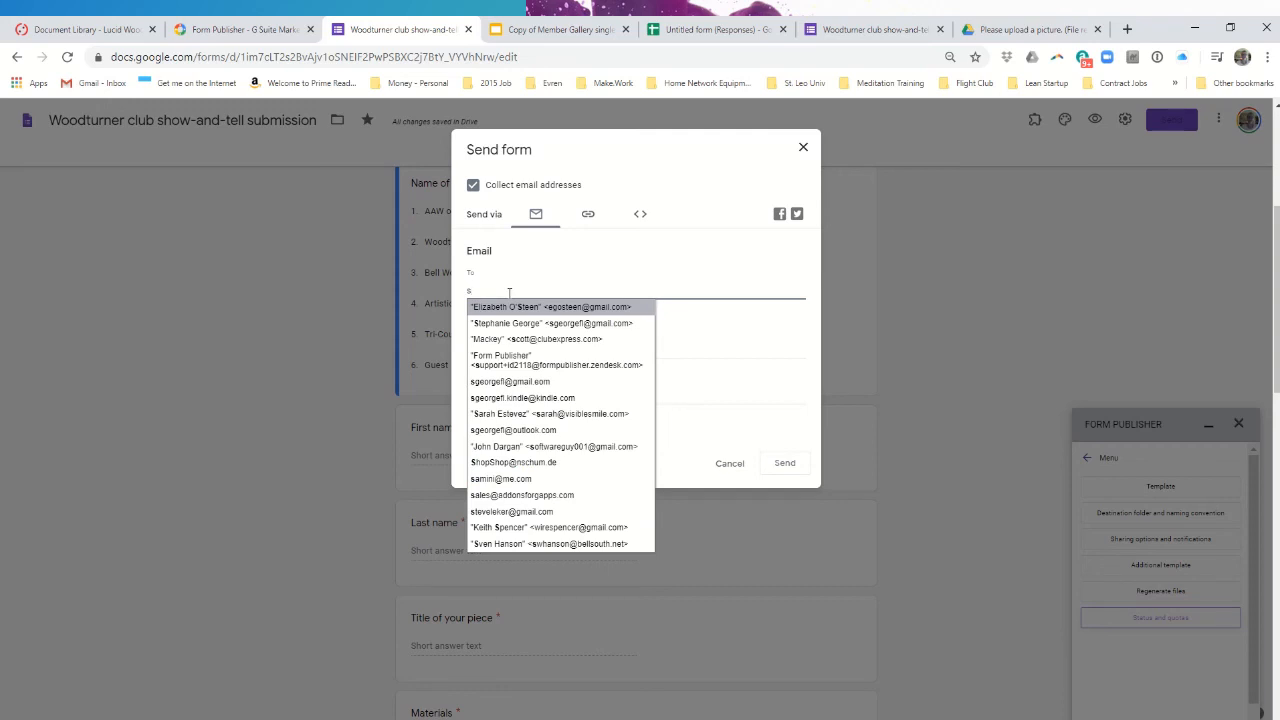
pyautogui.click(550, 324)
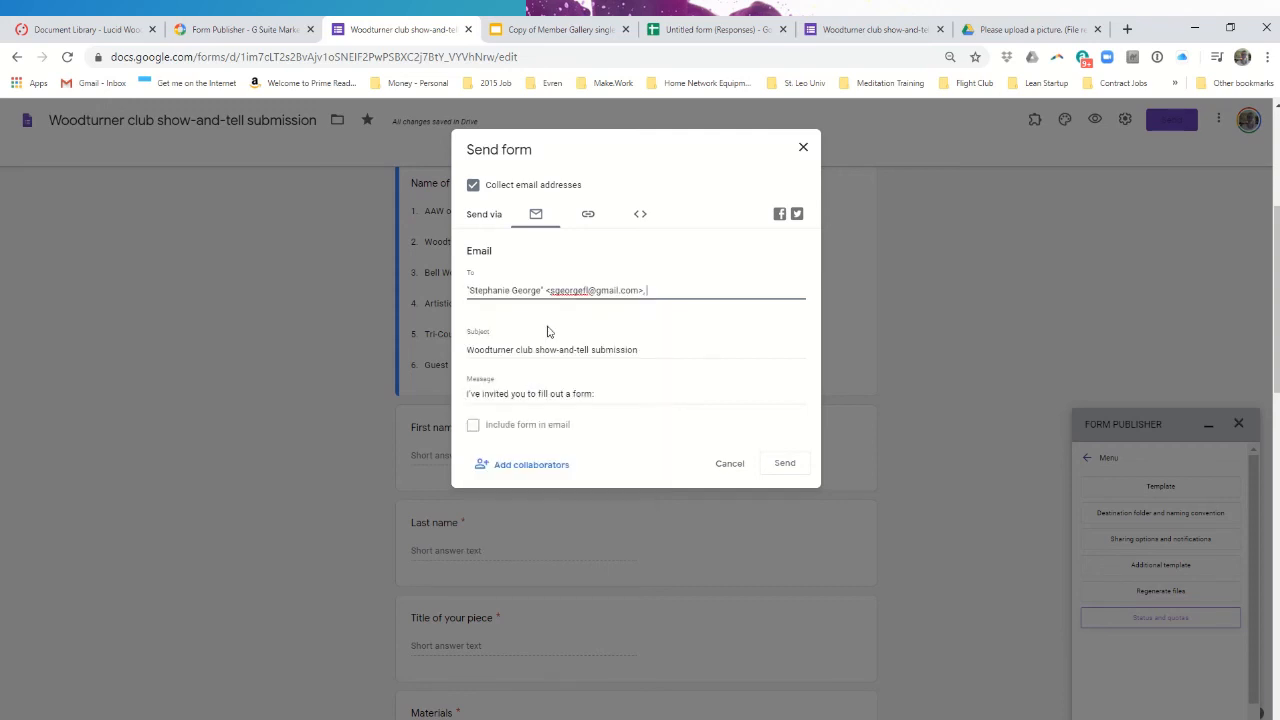
pyautogui.moveTo(622, 394); pyautogui.dragTo(430, 398)
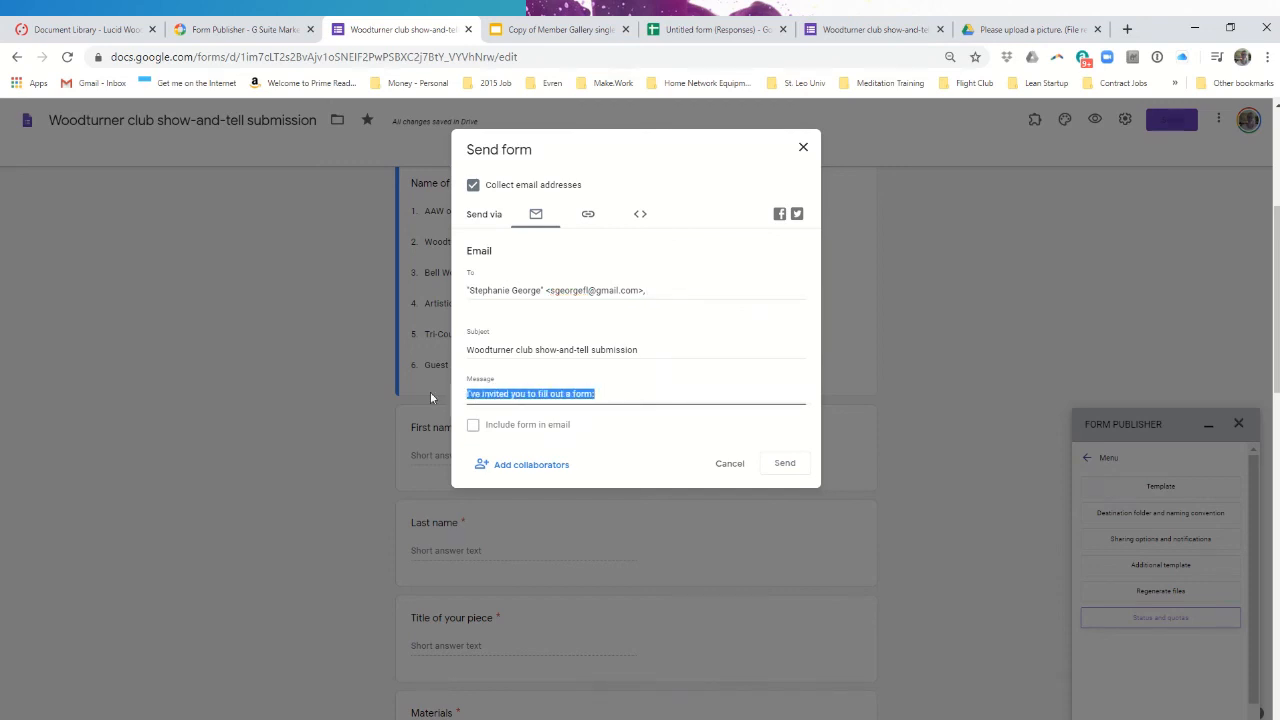
pyautogui.write('Here is ')
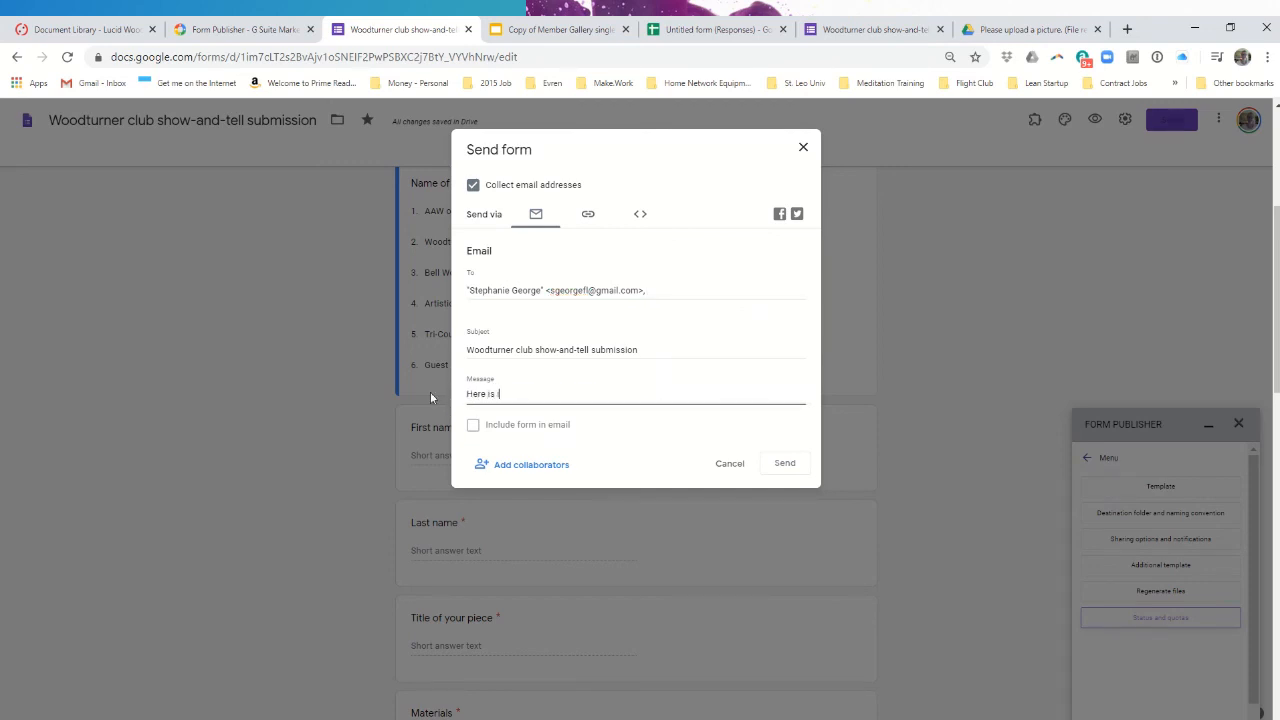
pyautogui.write("the form for this month's show-and-tell")
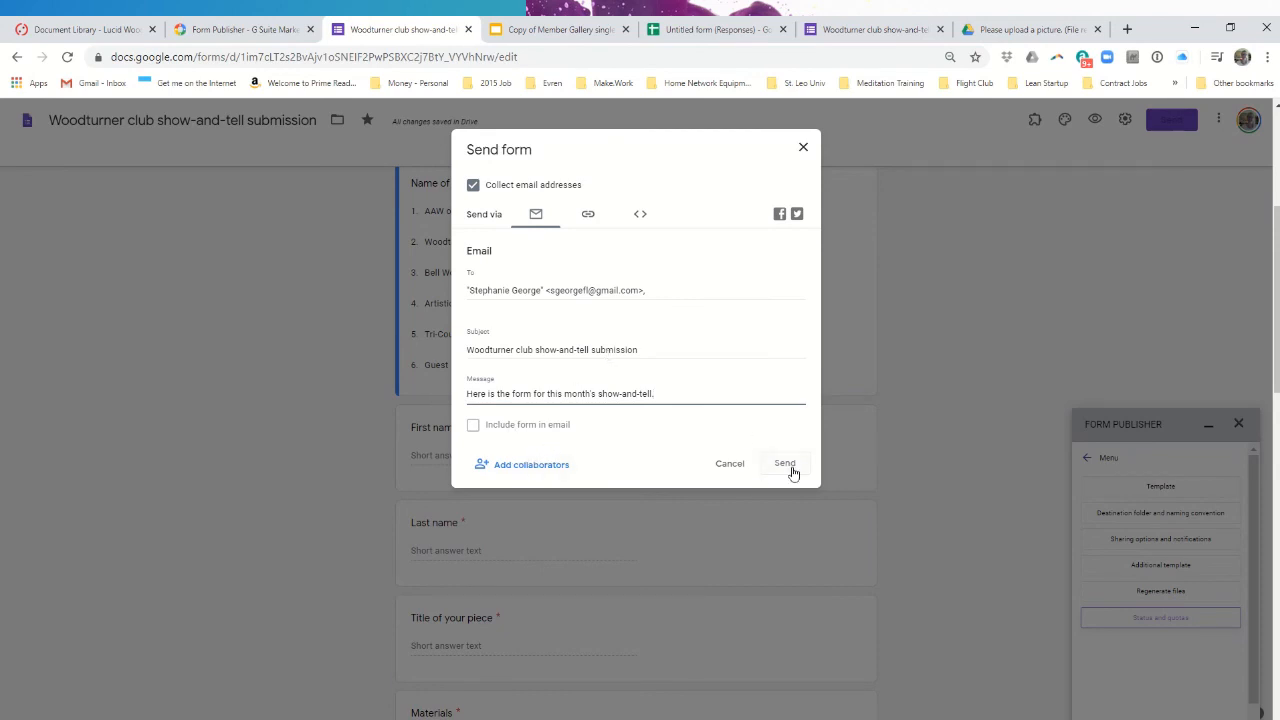
pyautogui.click(661, 294)
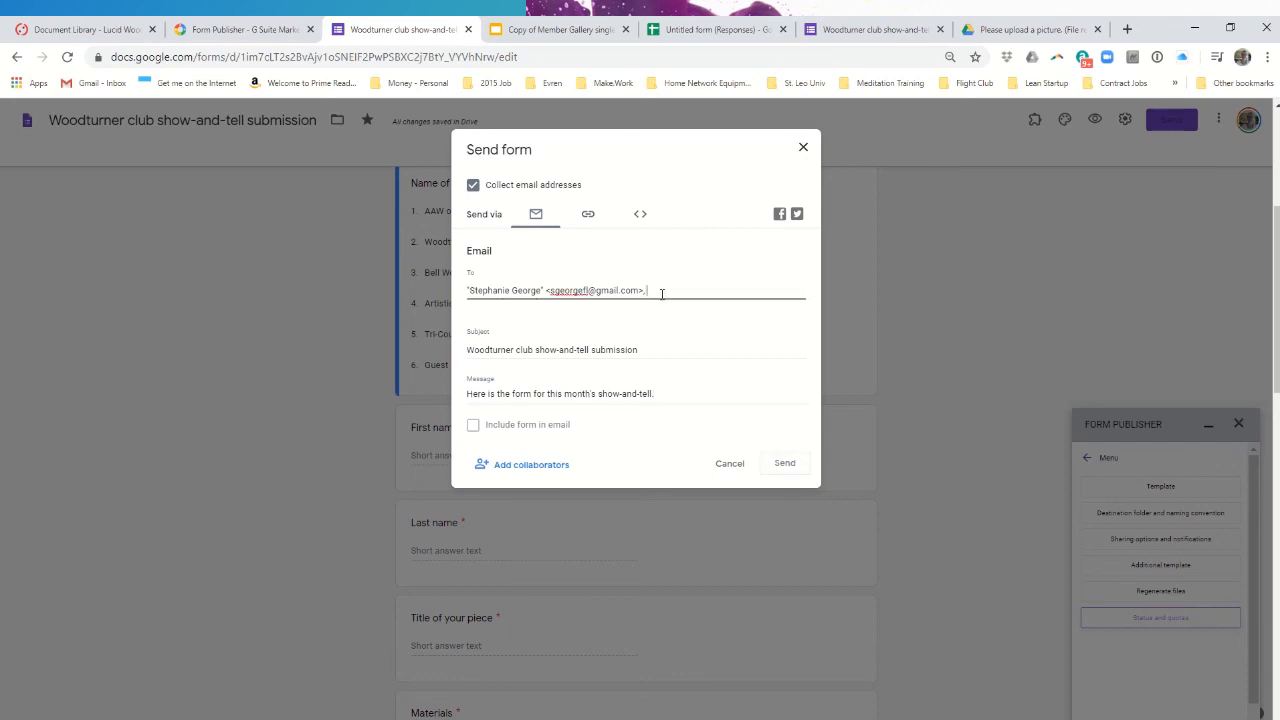
pyautogui.moveTo(661, 294); pyautogui.dragTo(425, 300)
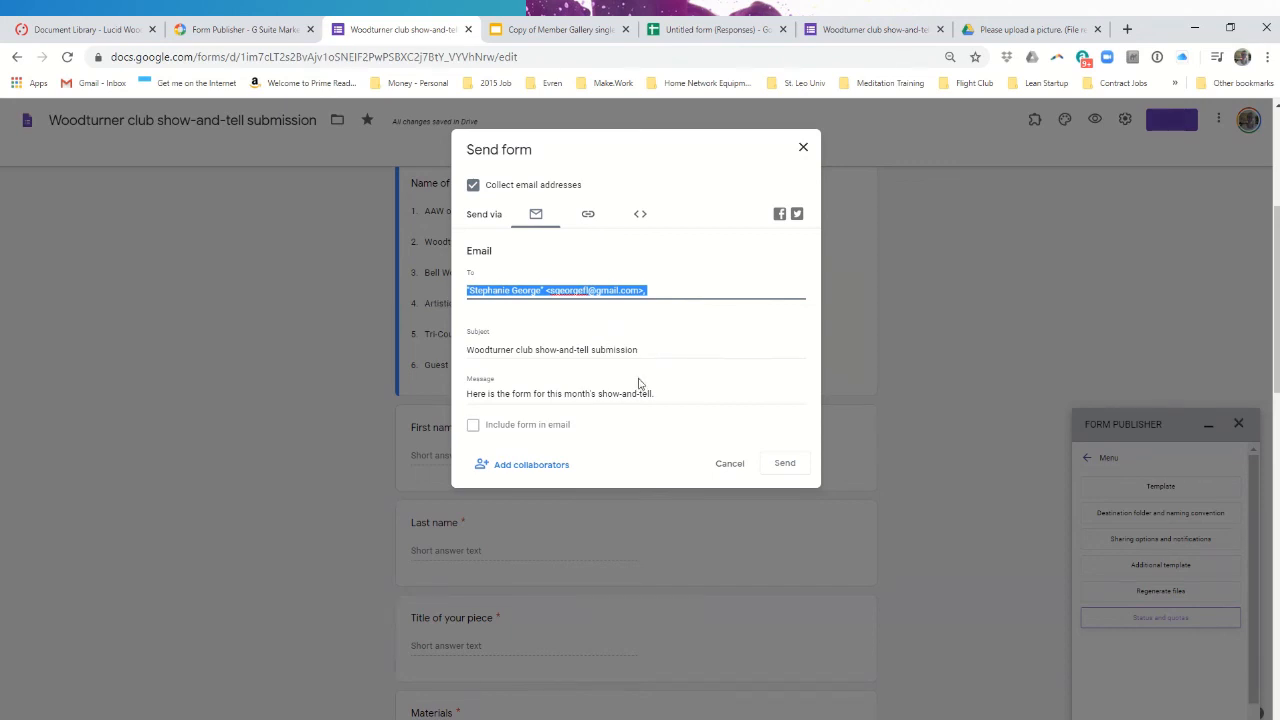
pyautogui.click(785, 465)
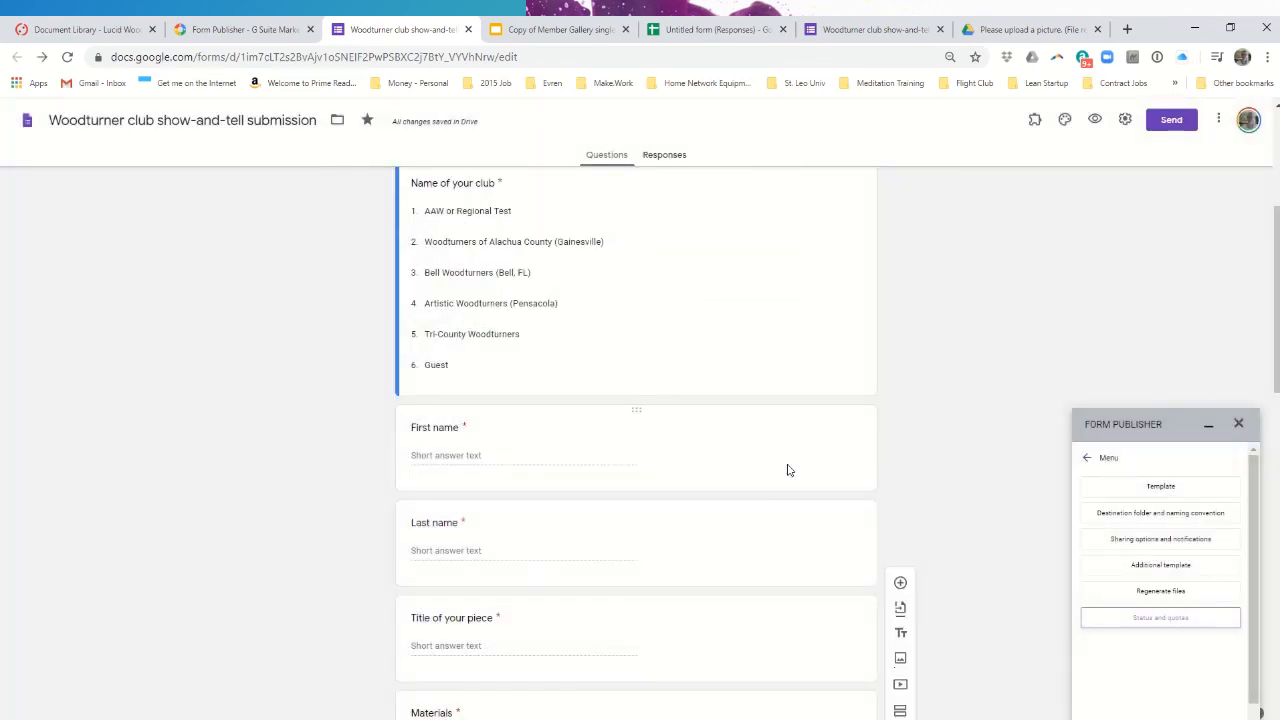
# - On the live form, enter the respondent's email address and choose Guest as the club
pyautogui.click(878, 28)
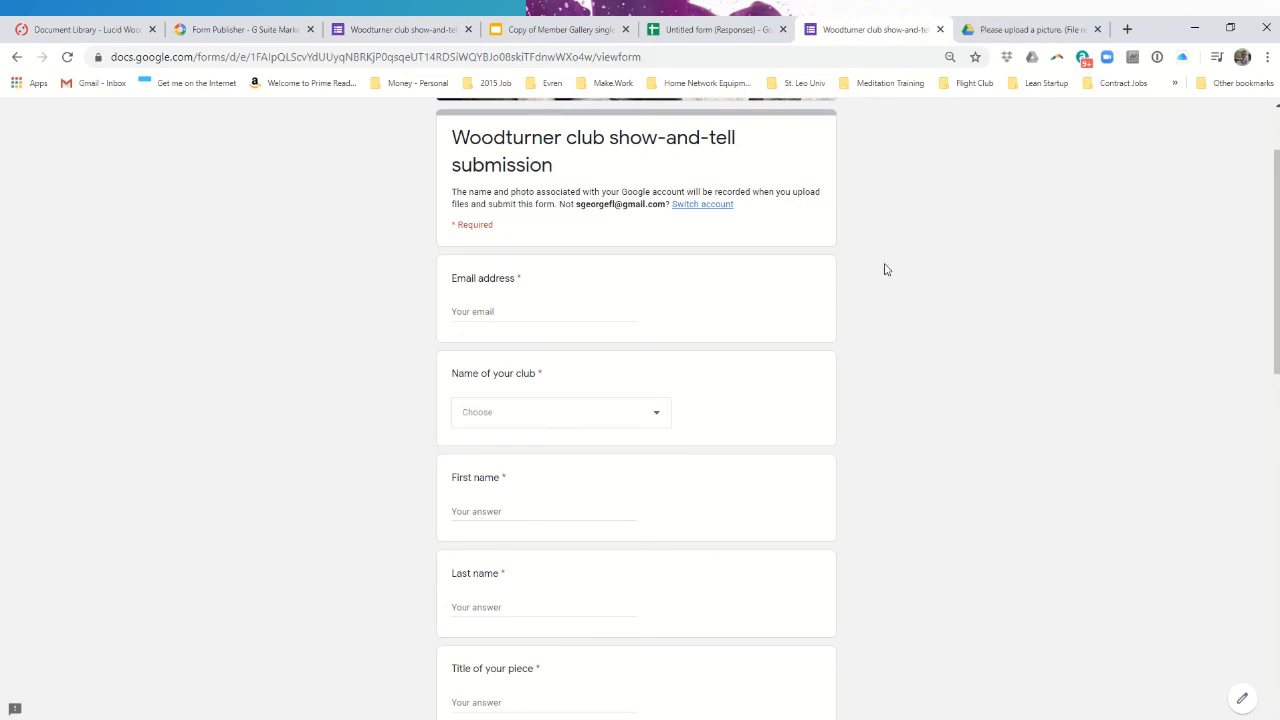
pyautogui.click(510, 314)
pyautogui.press('Tab')
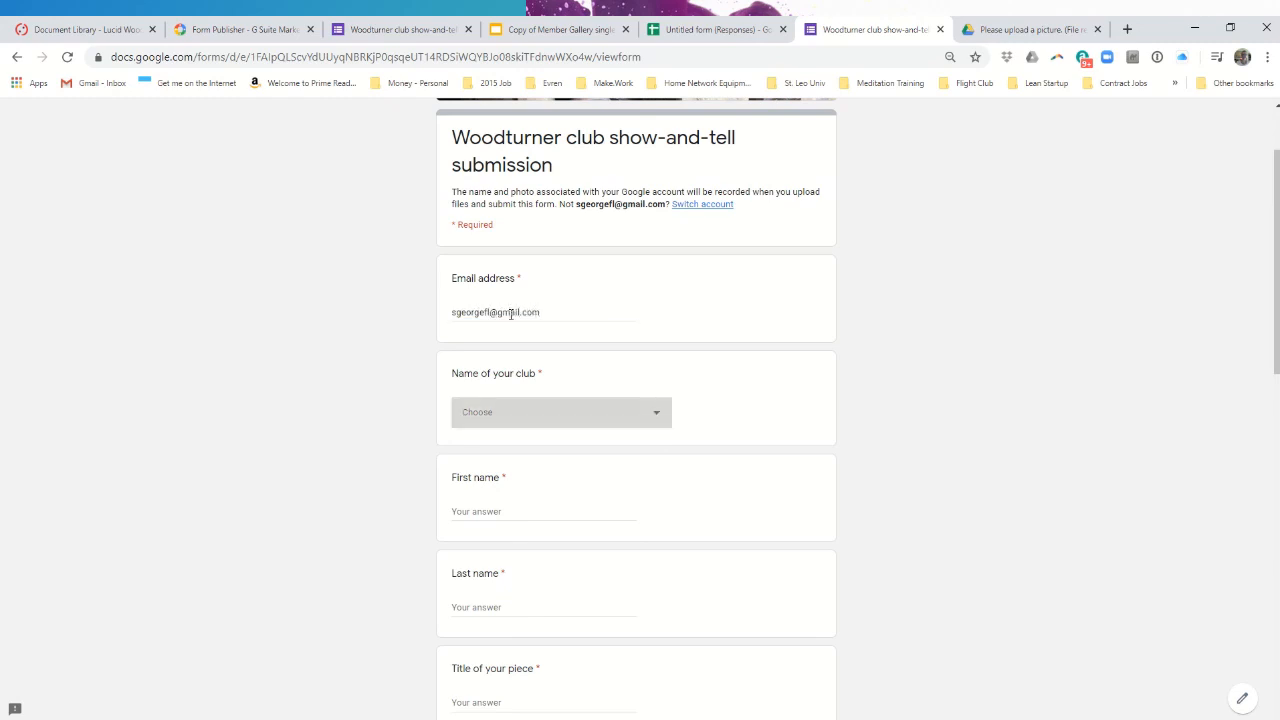
pyautogui.press('space')
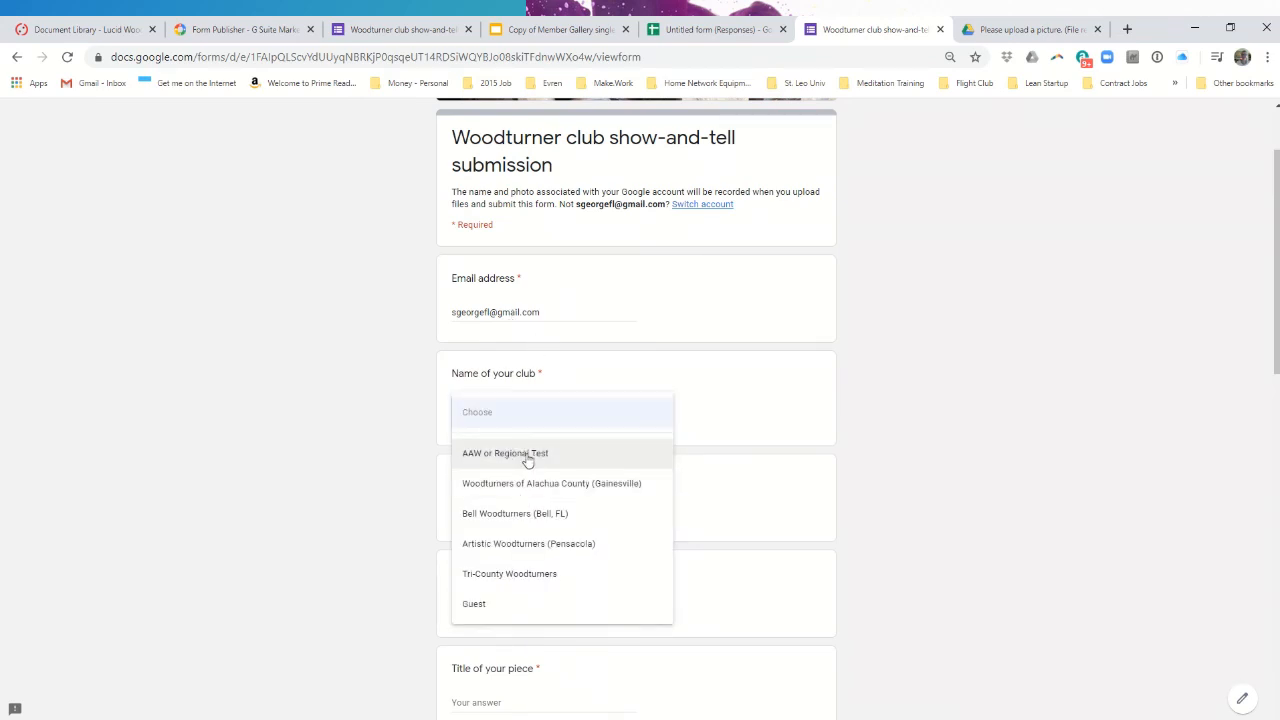
pyautogui.click(497, 604)
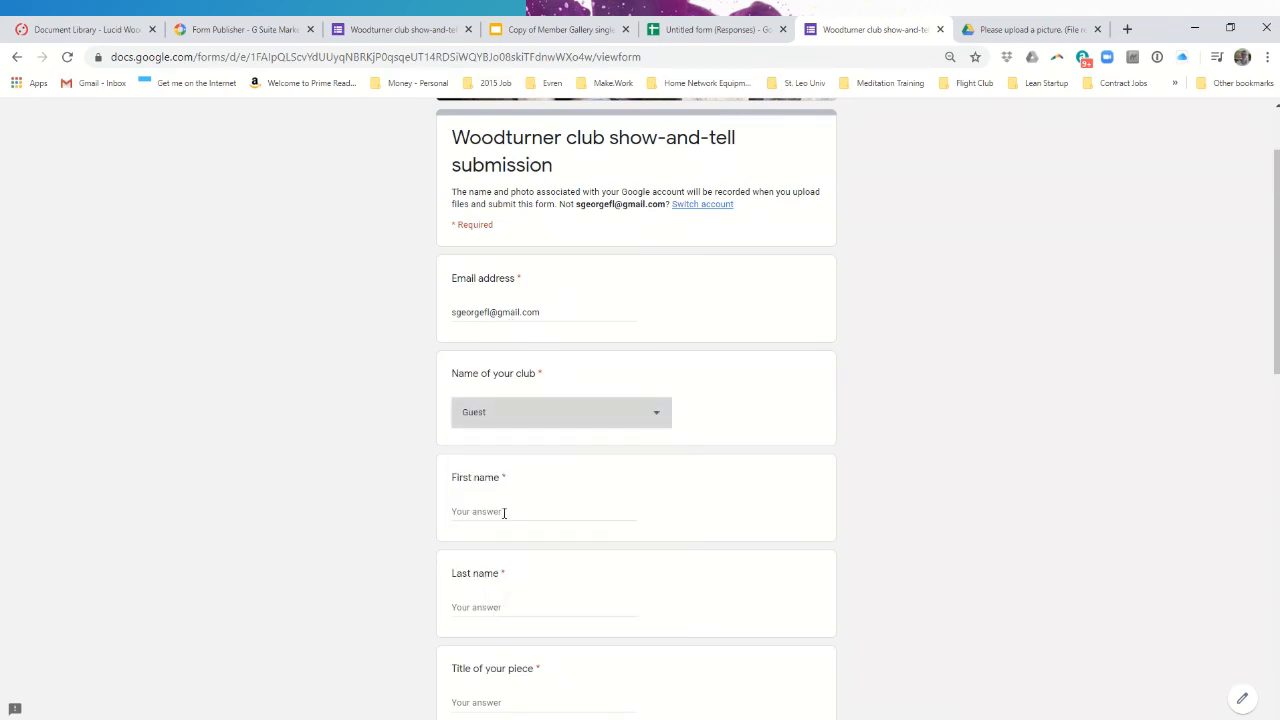
# - Fill in the respondent's first and last name and the piece title 'Demonstration for the video'
pyautogui.click(504, 512)
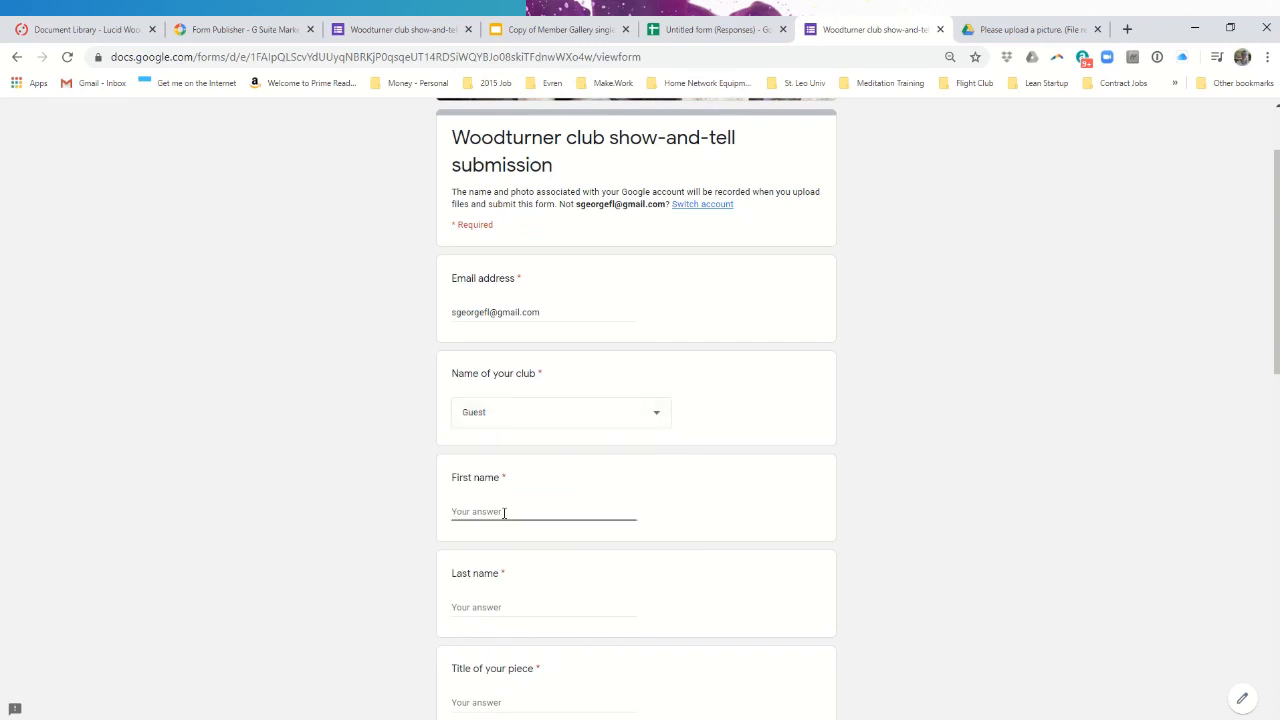
pyautogui.press('Tab')
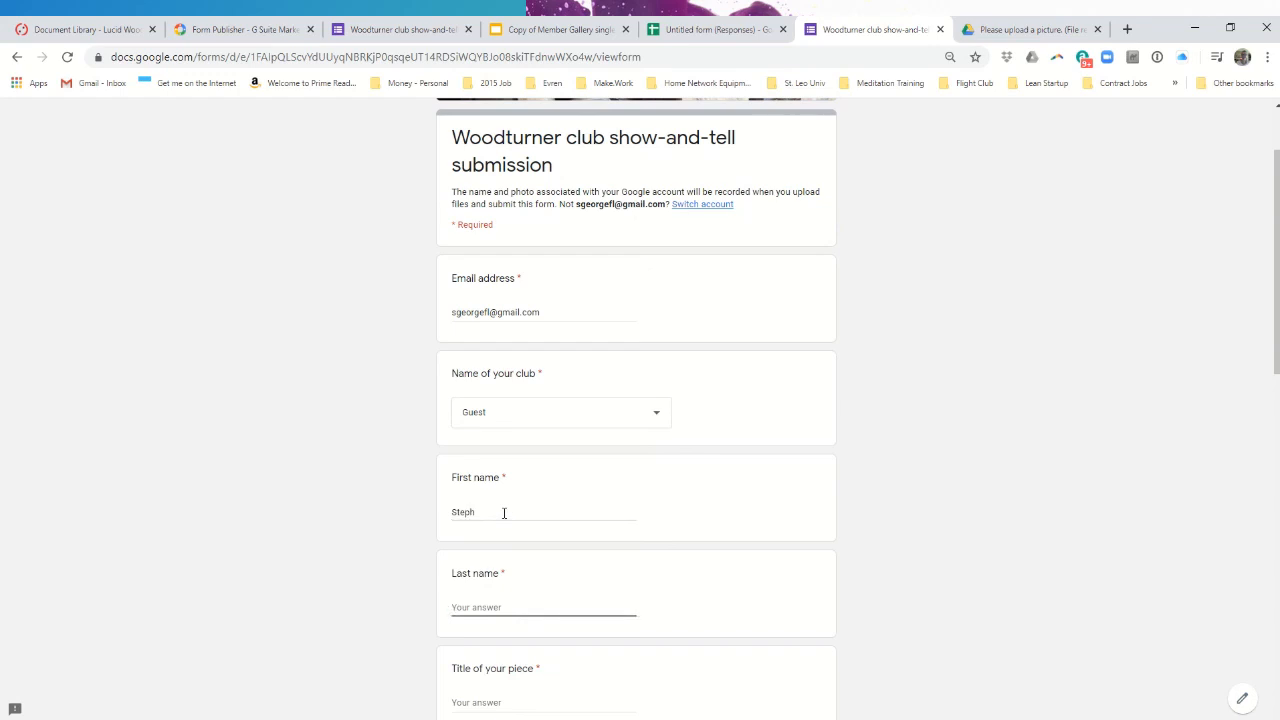
pyautogui.click(541, 707)
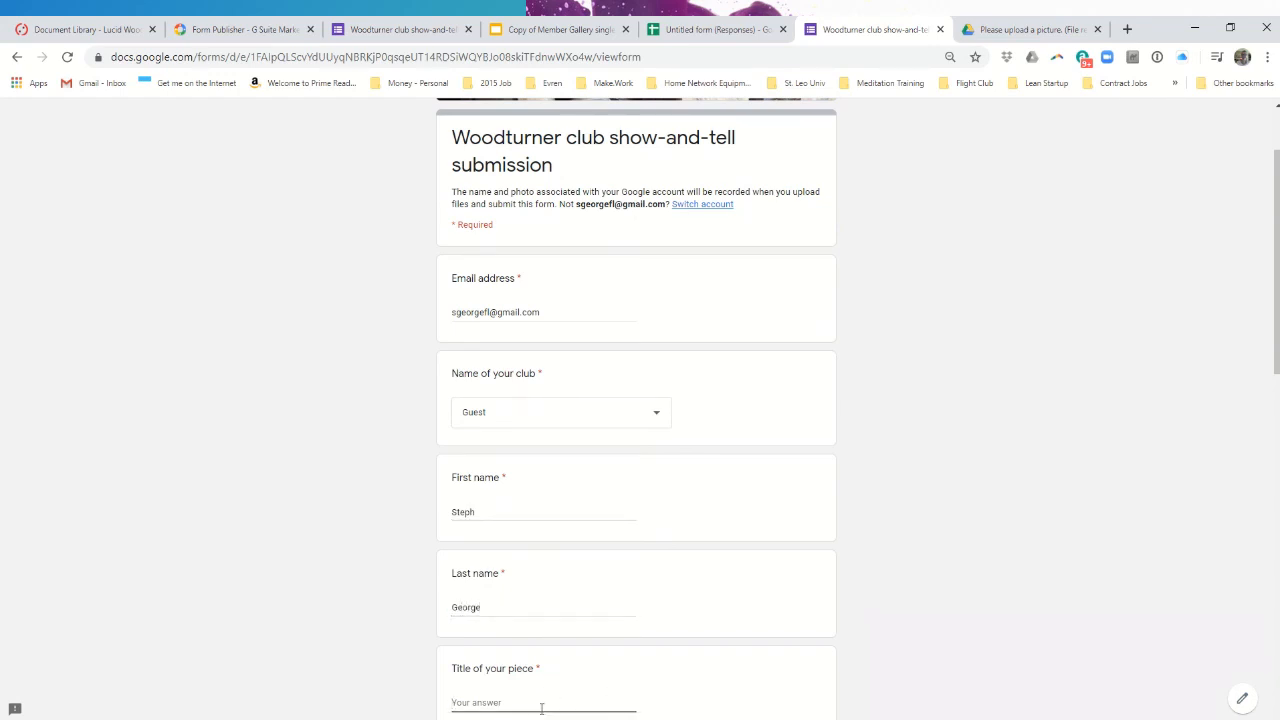
pyautogui.write('Demonstration for the video')
# - Answer the Materials, Finish and Dimensions questions, with dimensions about 10lbs each
pyautogui.scroll(-5, 657, 531)
pyautogui.click(501, 316)
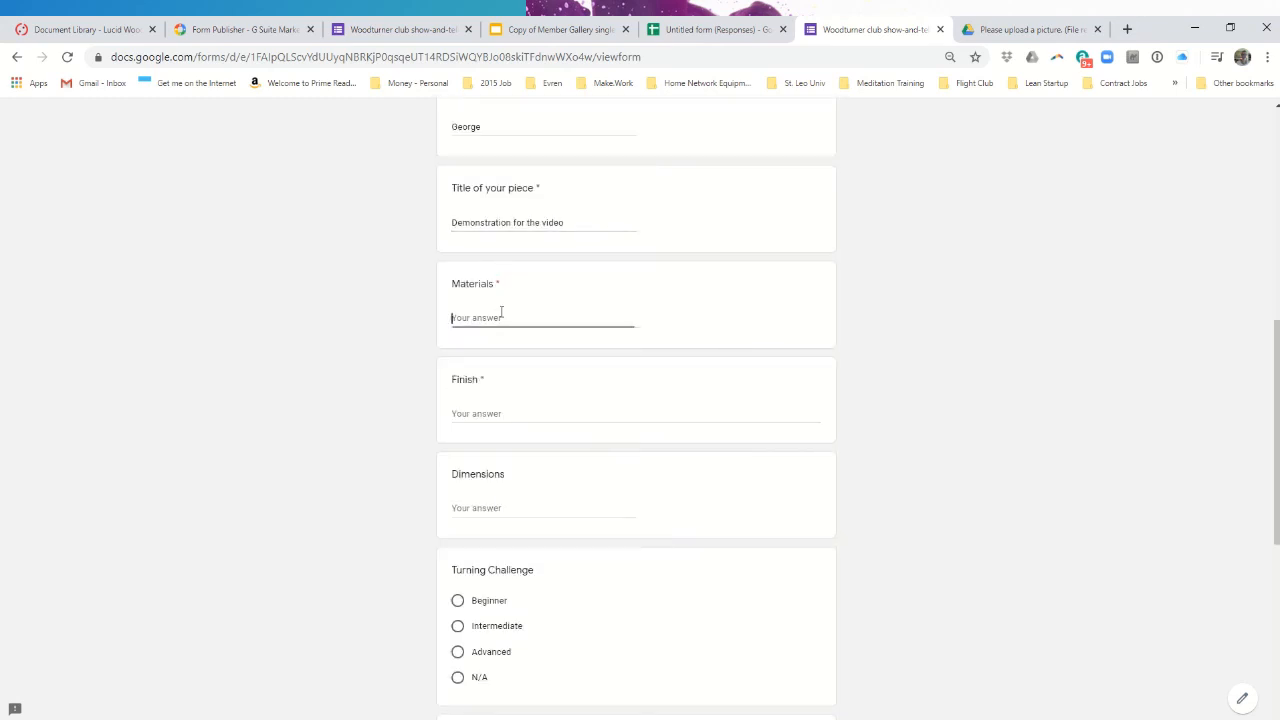
pyautogui.write('Cats')
pyautogui.press('Tab')
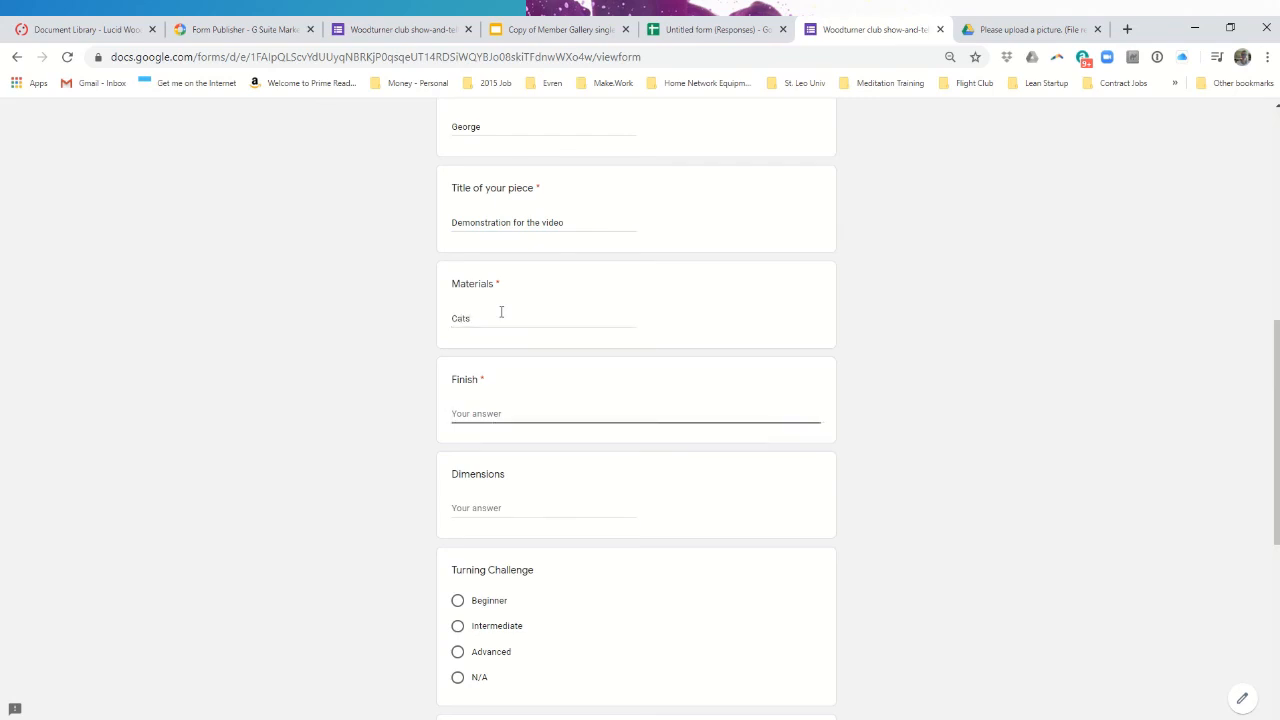
pyautogui.write('Fur')
pyautogui.press('Tab')
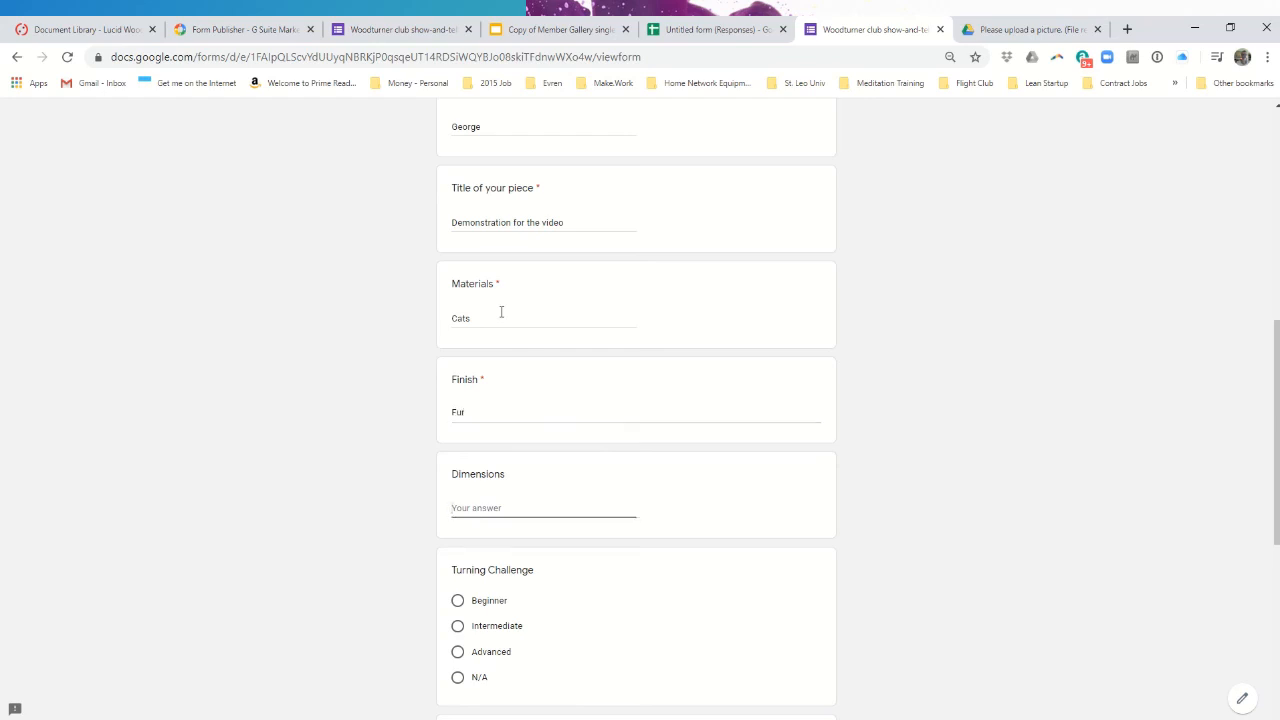
pyautogui.write('about 10lbs each')
# - Mark Turning Challenge N/A, add 'They eat anything they want', and set Critique to No
pyautogui.click(457, 680)
pyautogui.scroll(-4, 620, 640)
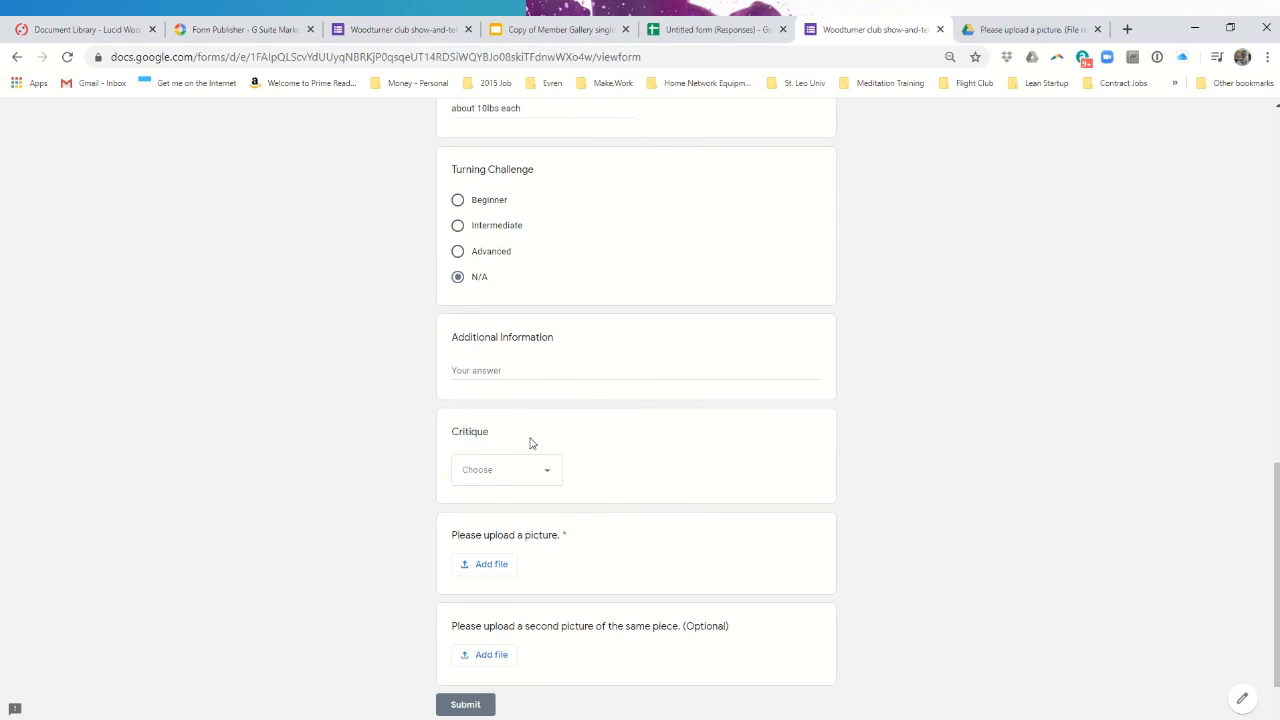
pyautogui.click(507, 369)
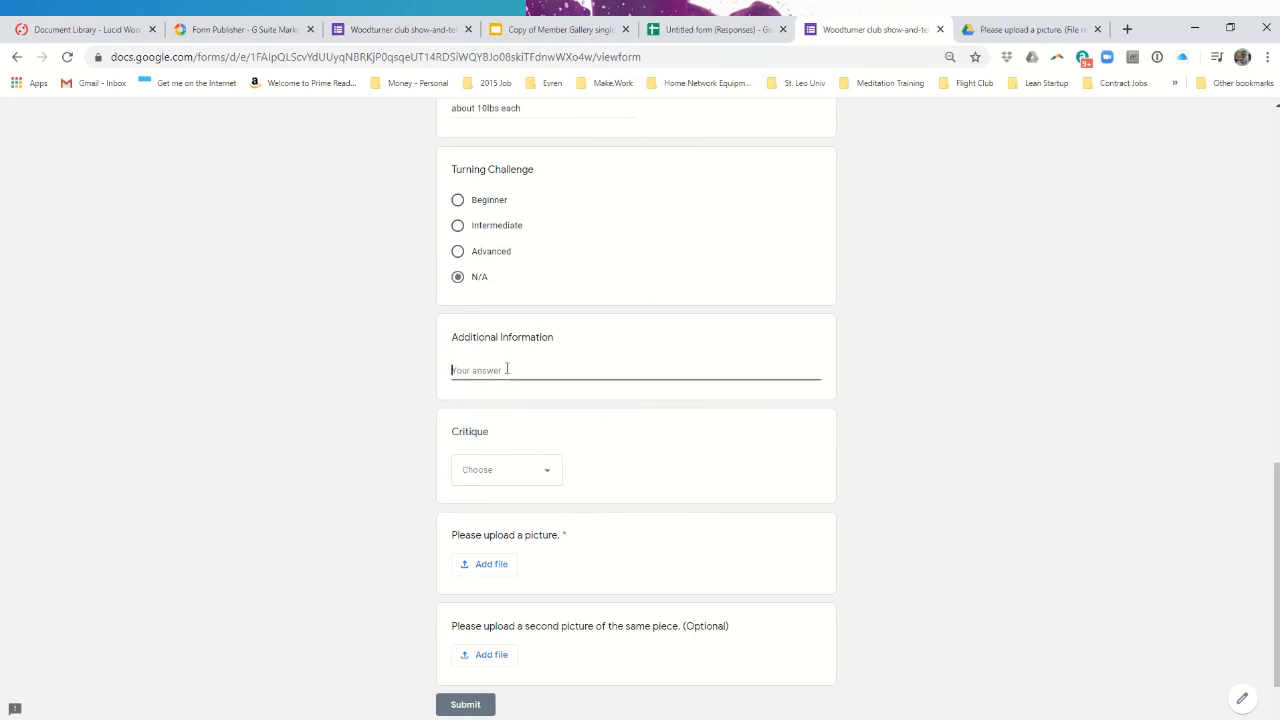
pyautogui.write('They')
pyautogui.press('BackSpace')
pyautogui.press('BackSpace')
pyautogui.press('BackSpace')
pyautogui.write('eat anything they want')
pyautogui.click(526, 469)
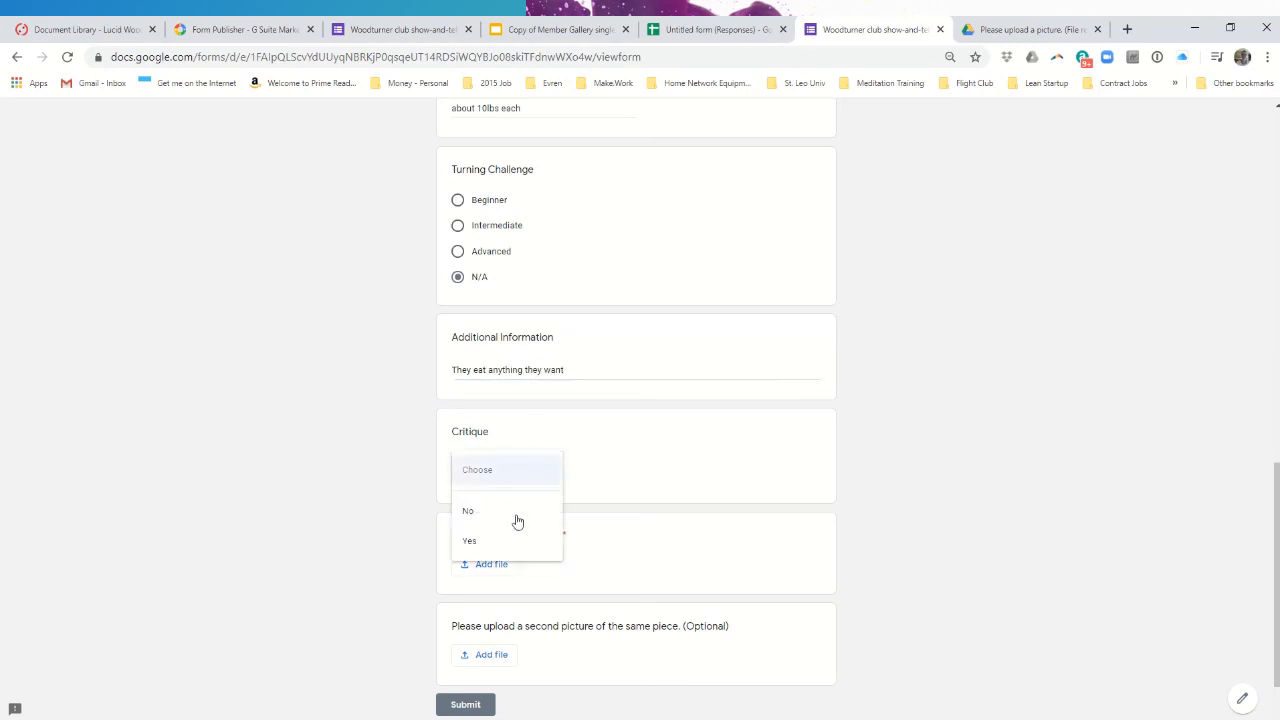
pyautogui.click(502, 511)
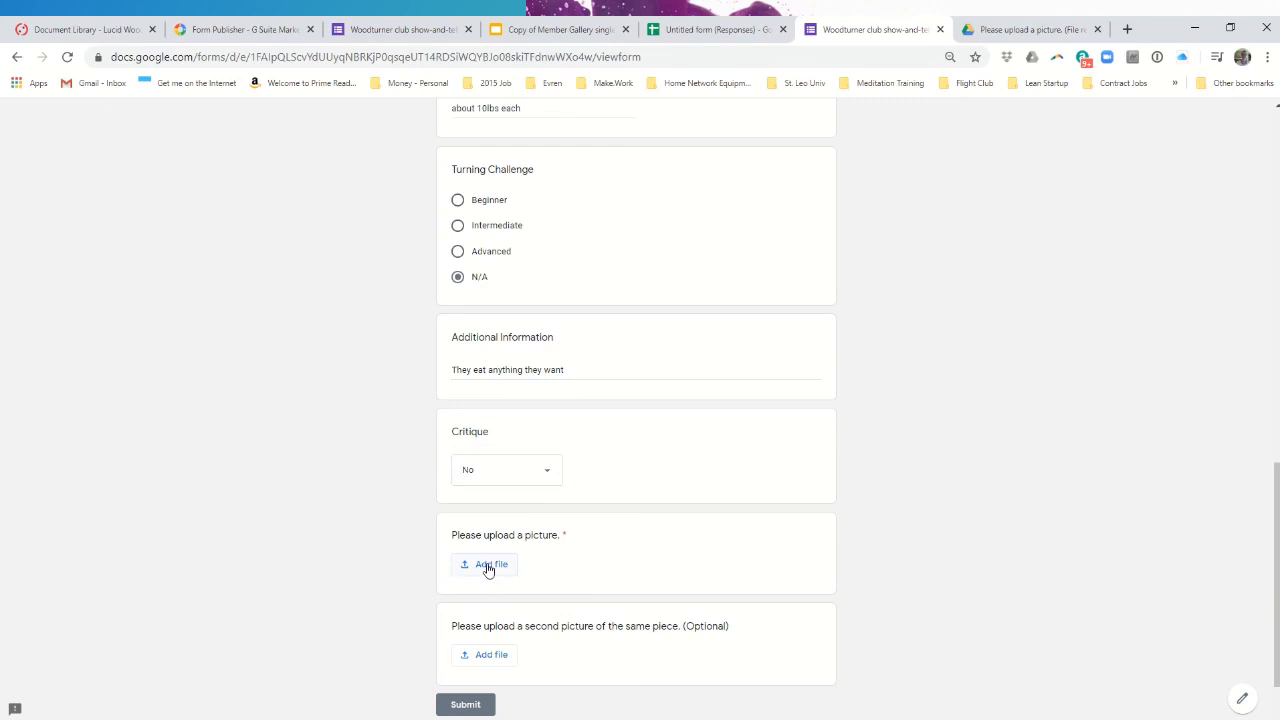
# - Attach IMG_5961.jpg from previously selected Drive files as the required picture
pyautogui.click(489, 566)
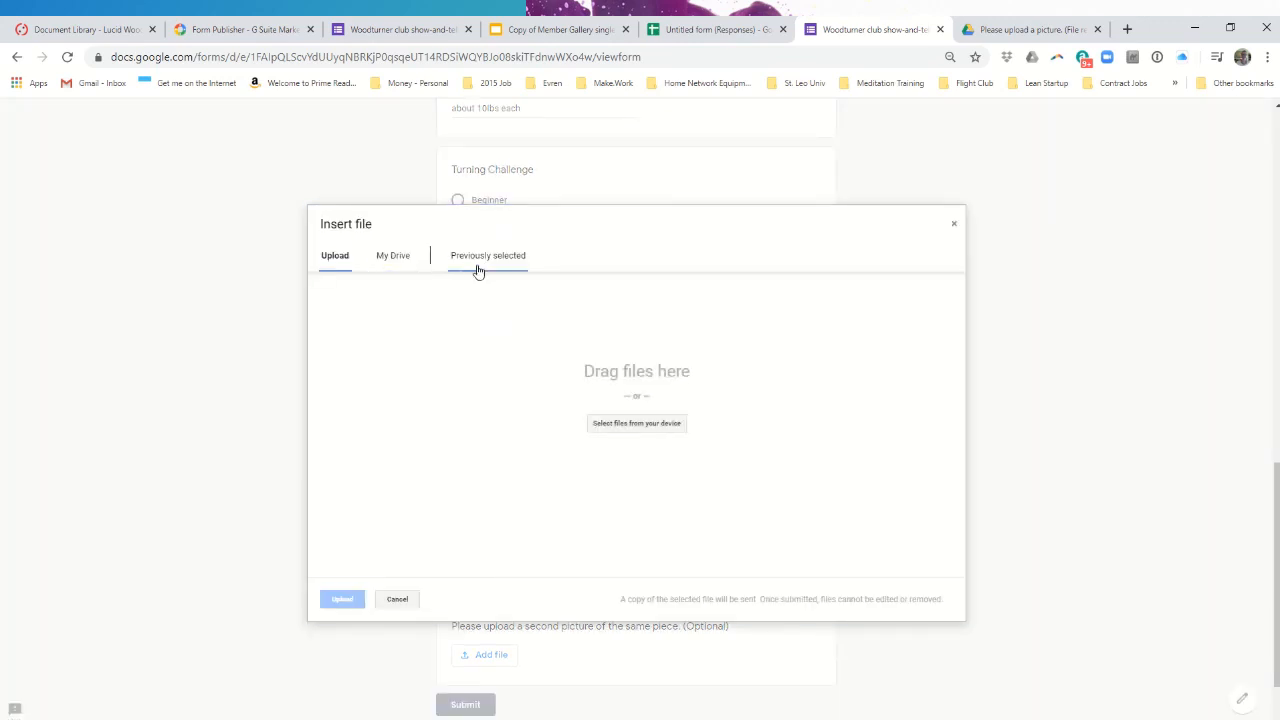
pyautogui.click(390, 257)
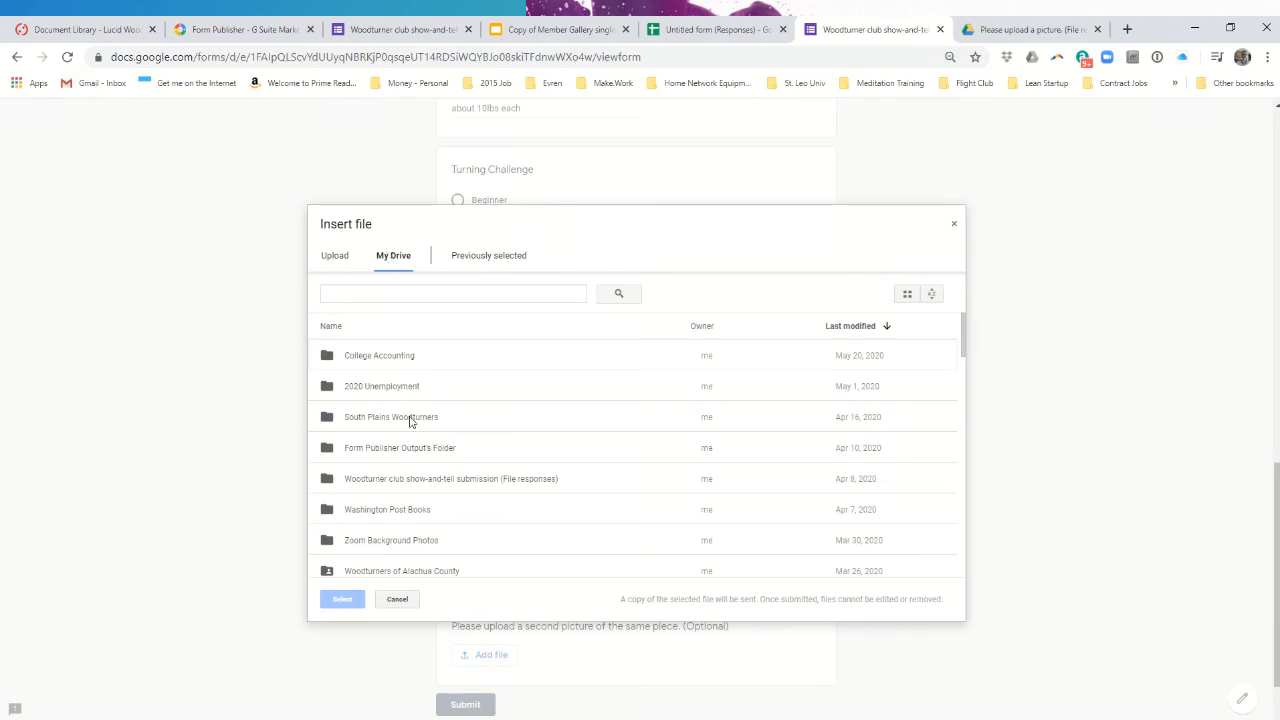
pyautogui.scroll(-15, 407, 415)
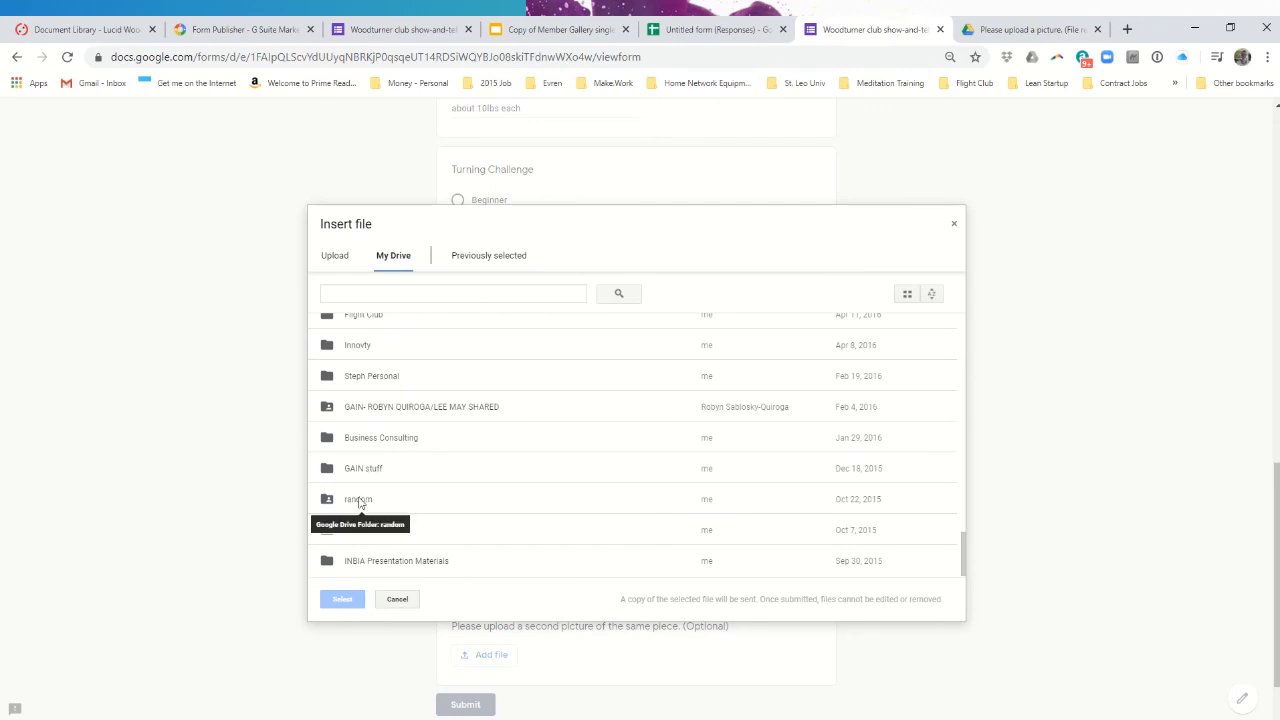
pyautogui.click(481, 256)
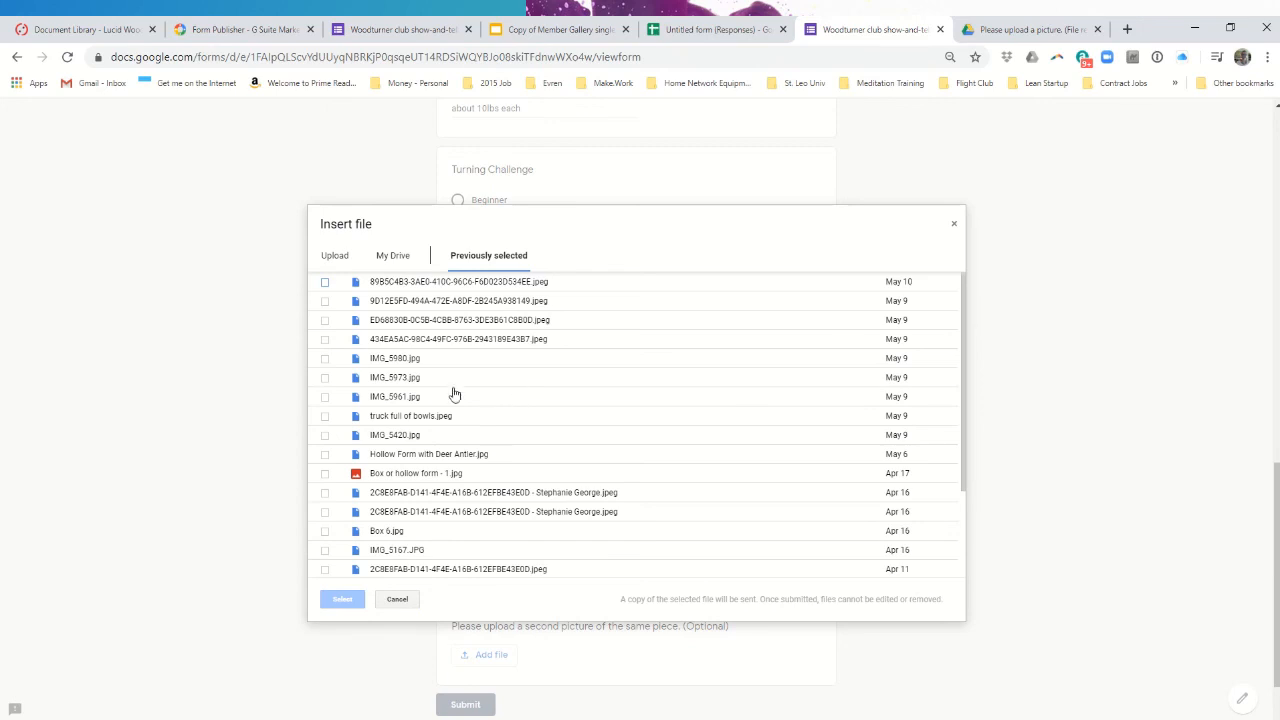
pyautogui.scroll(2, 432, 394)
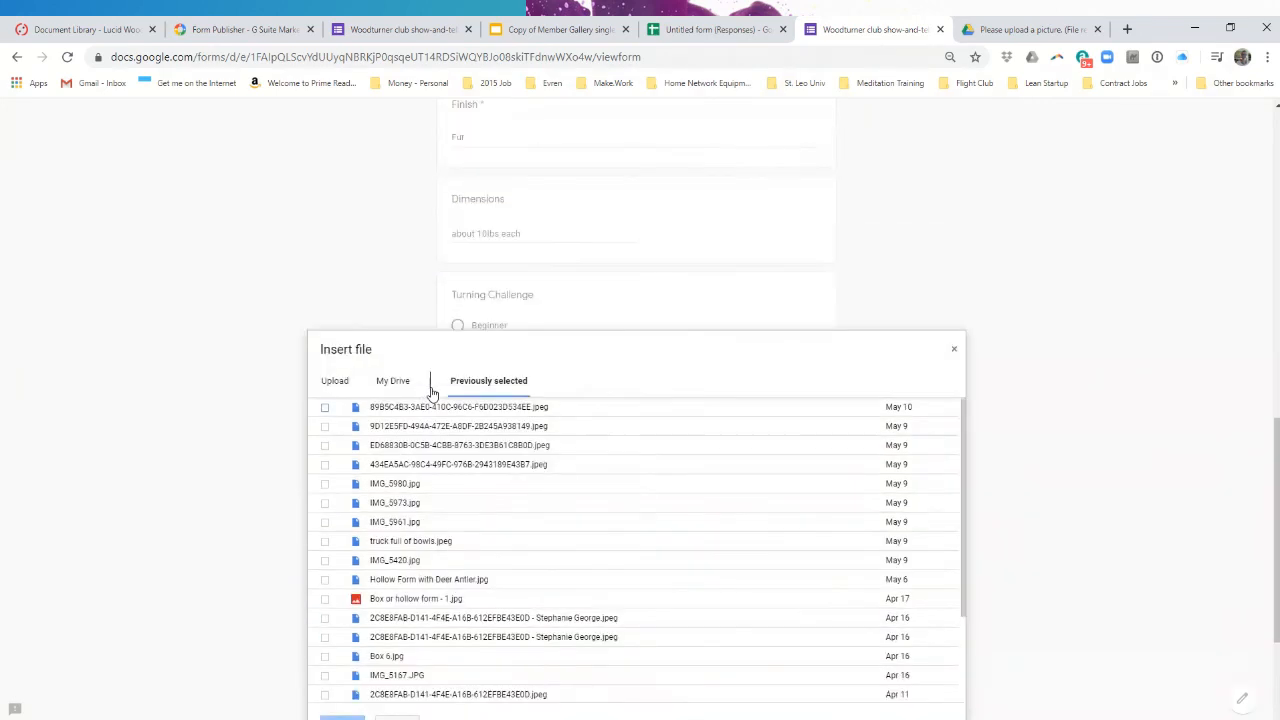
pyautogui.scroll(-4, 432, 394)
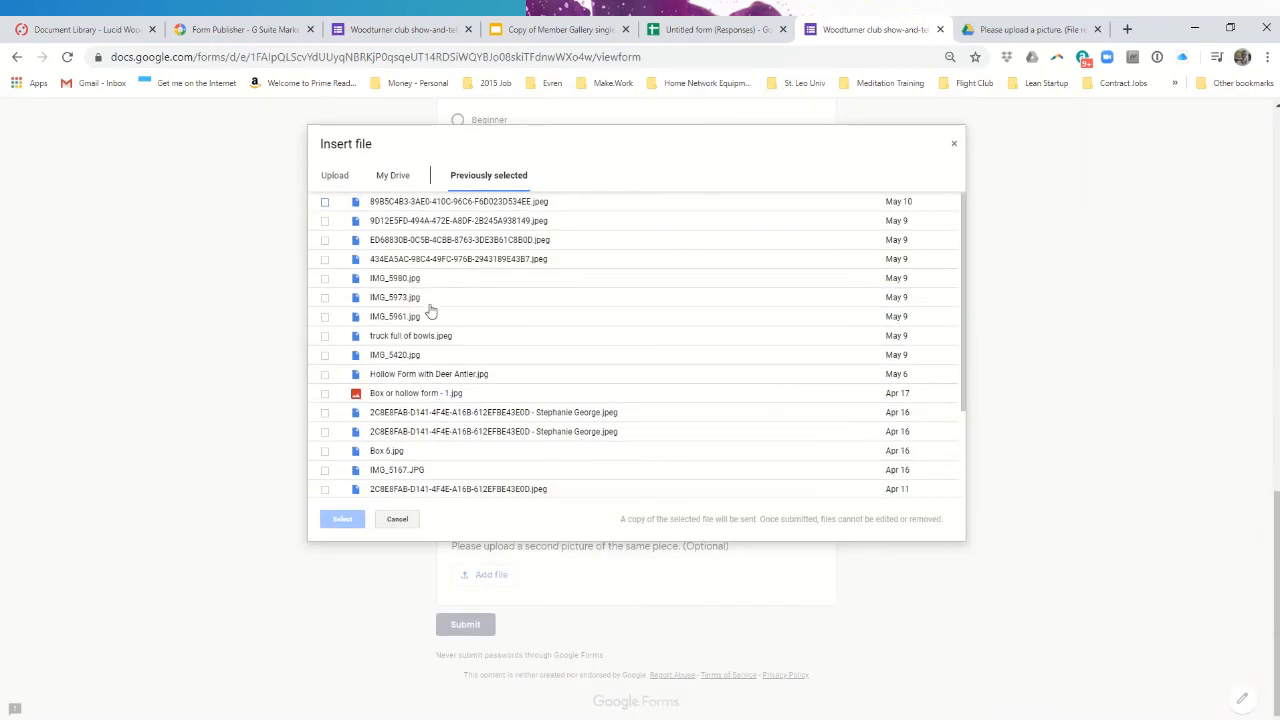
pyautogui.click(396, 318)
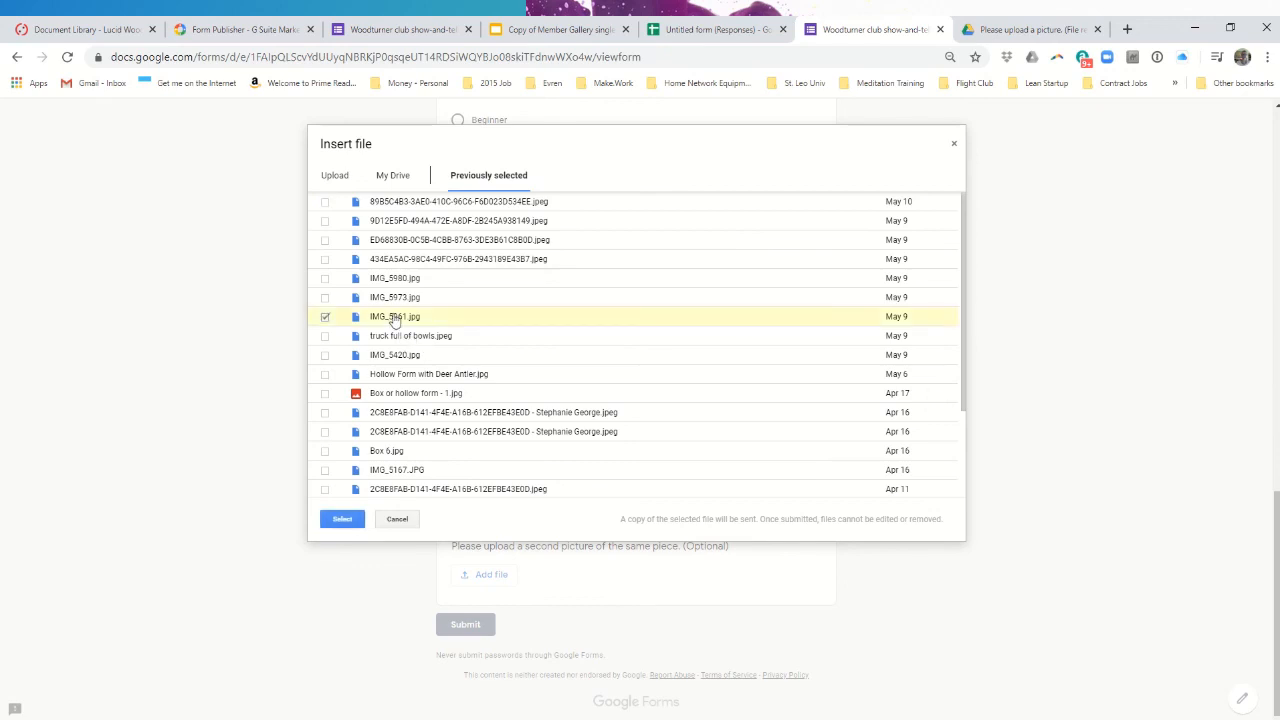
pyautogui.doubleClick(395, 320)
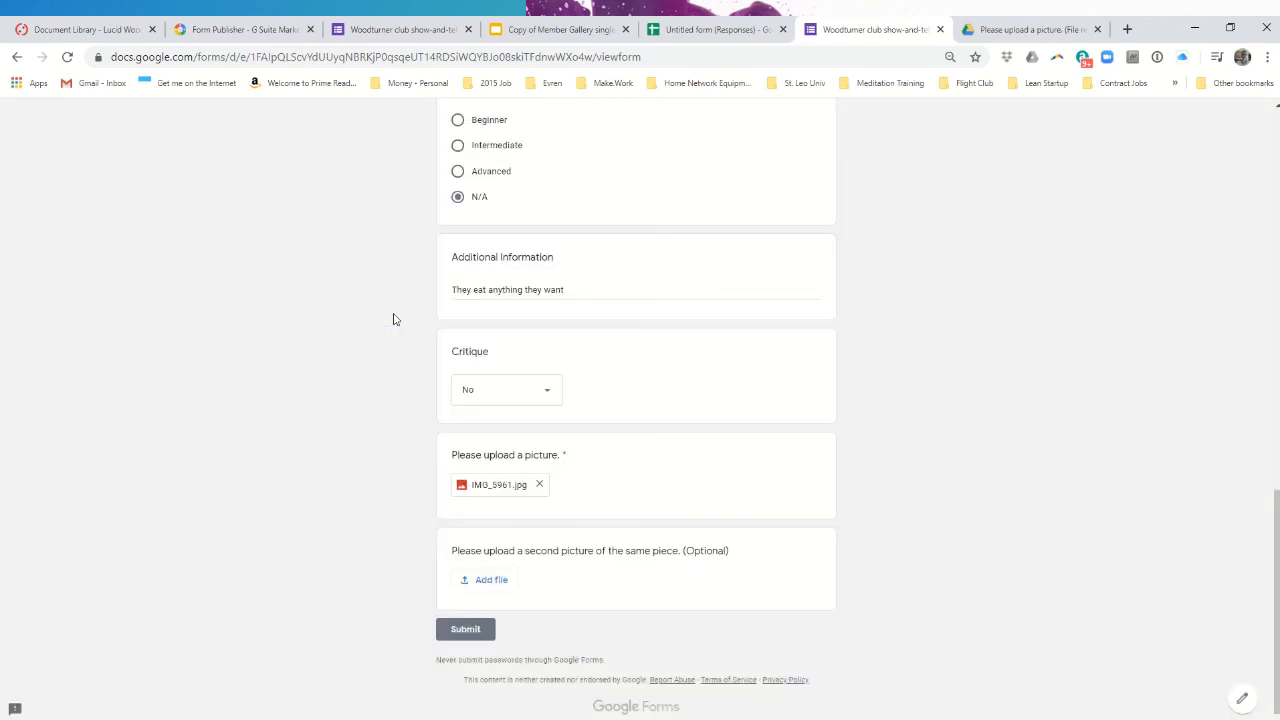
# - Attach Multi-Axis Turning.jpg as the second picture and submit the response
pyautogui.click(489, 582)
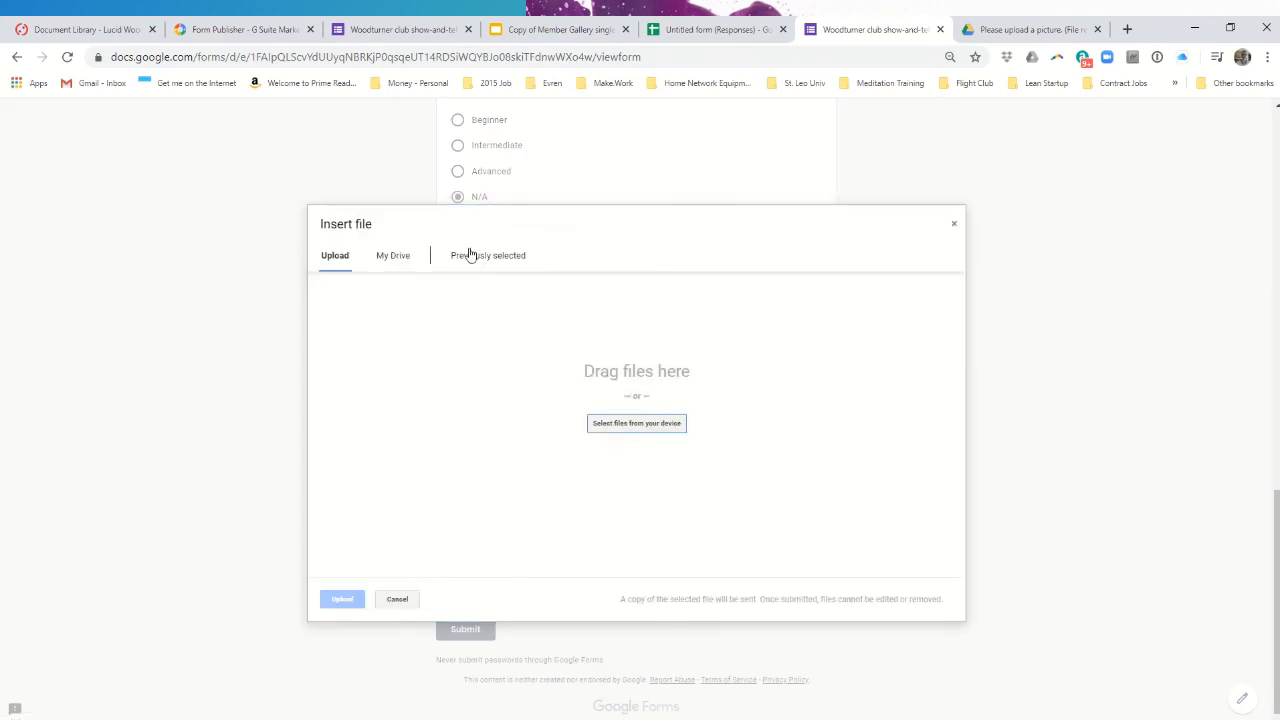
pyautogui.click(472, 257)
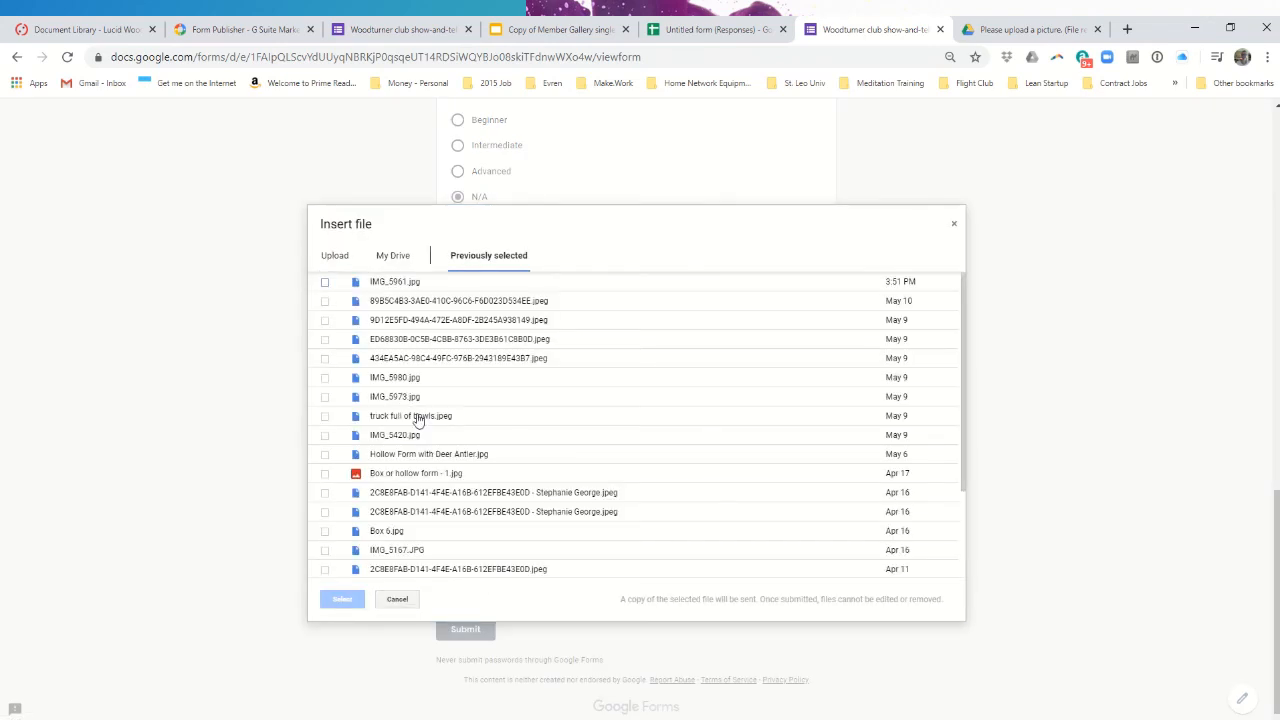
pyautogui.scroll(-3, 418, 420)
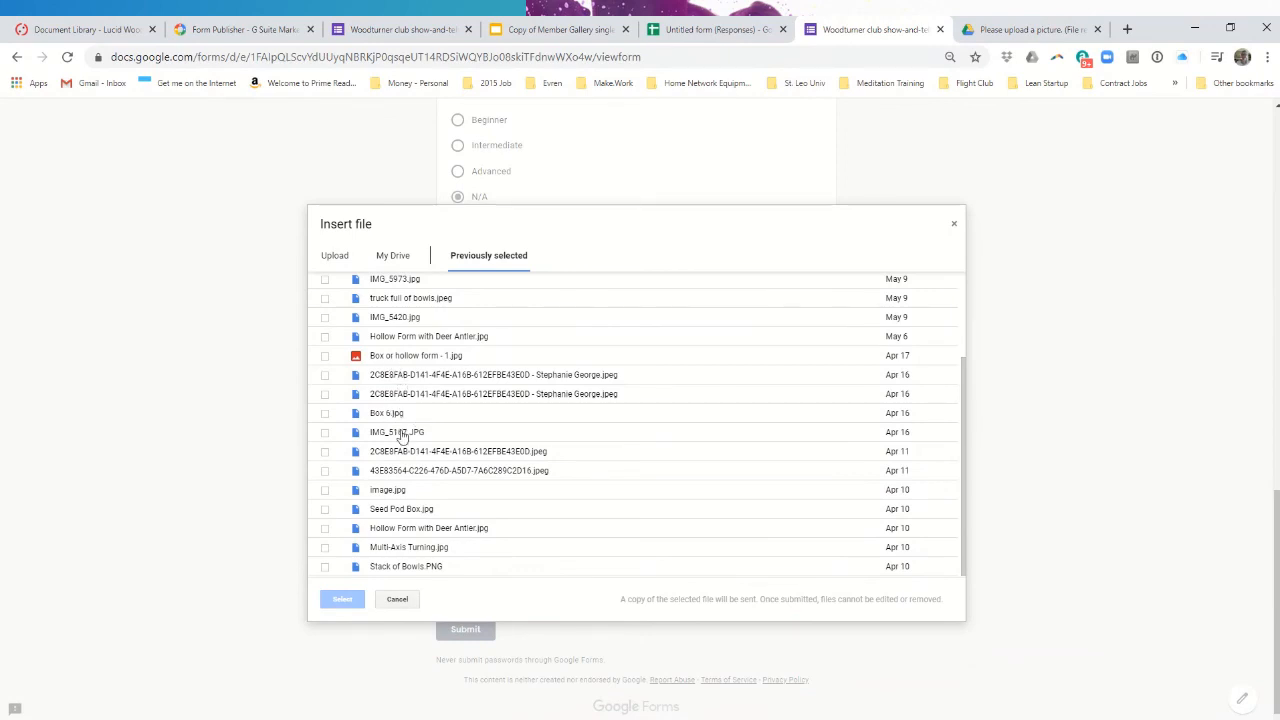
pyautogui.doubleClick(416, 548)
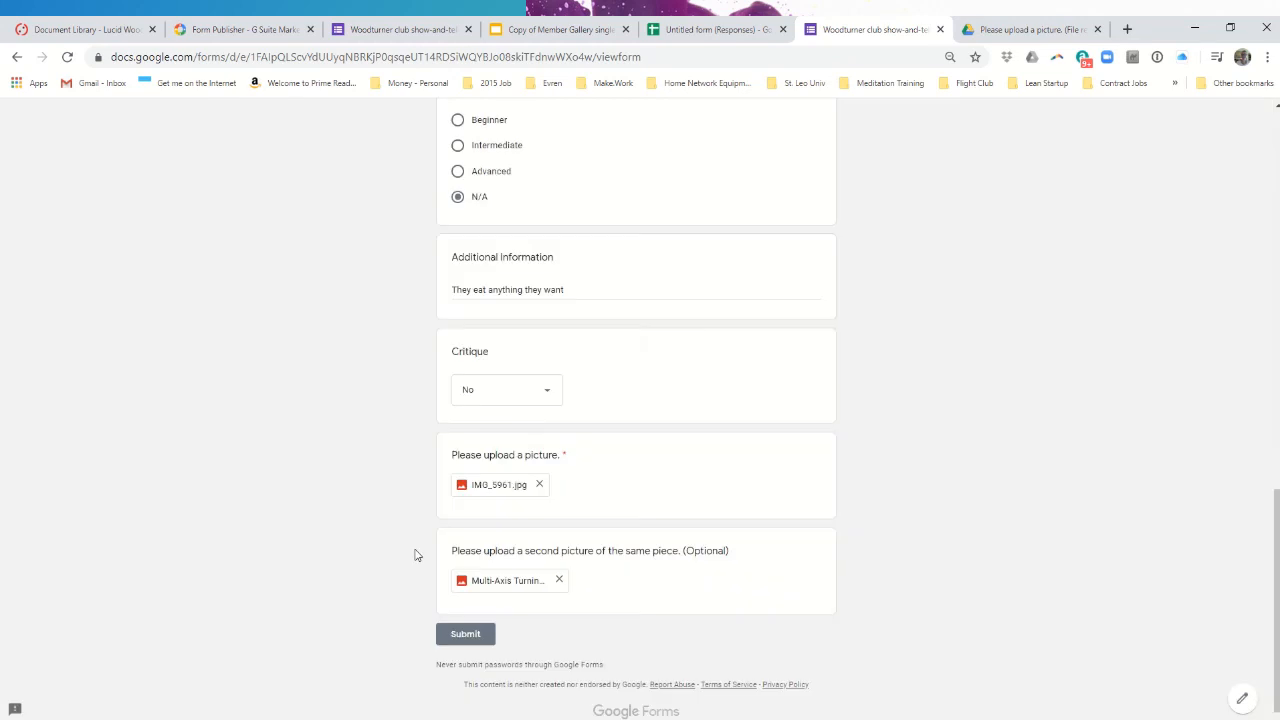
pyautogui.click(463, 636)
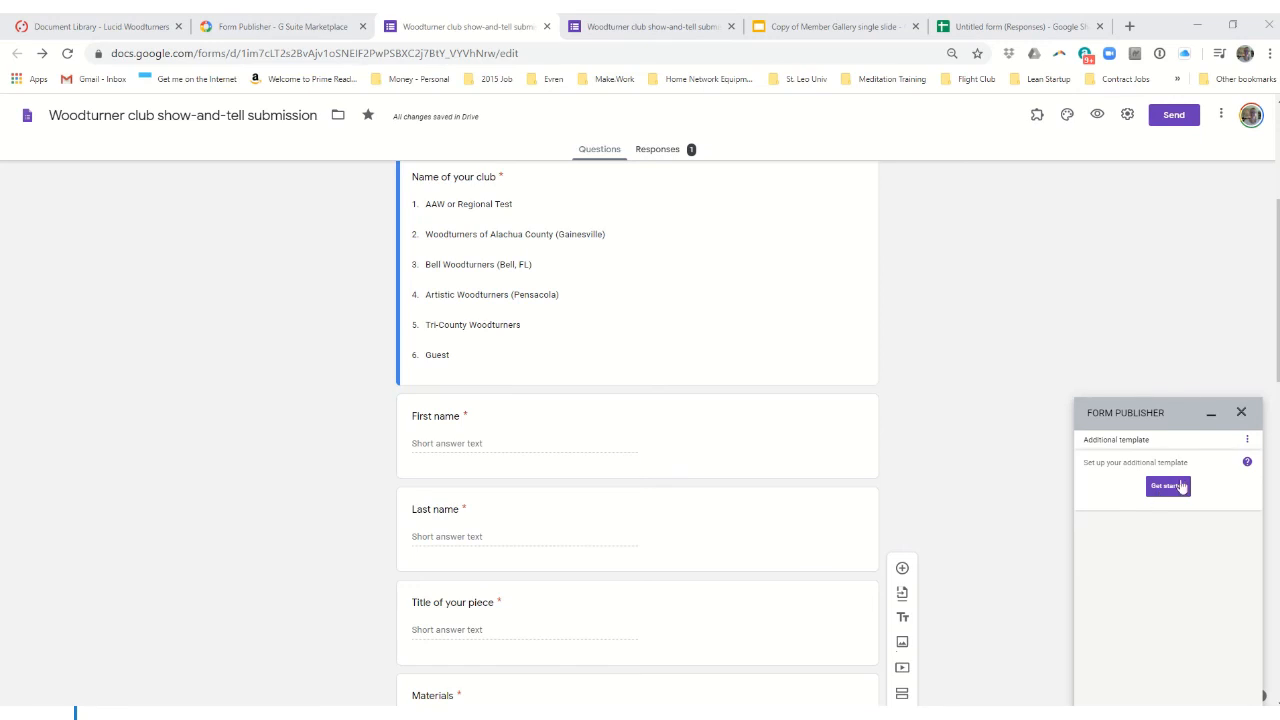
# - In Form Publisher's Regenerate files page, pick May 24, 2020, select the 15:52:23 submission, and regenerate
pyautogui.click(1247, 442)
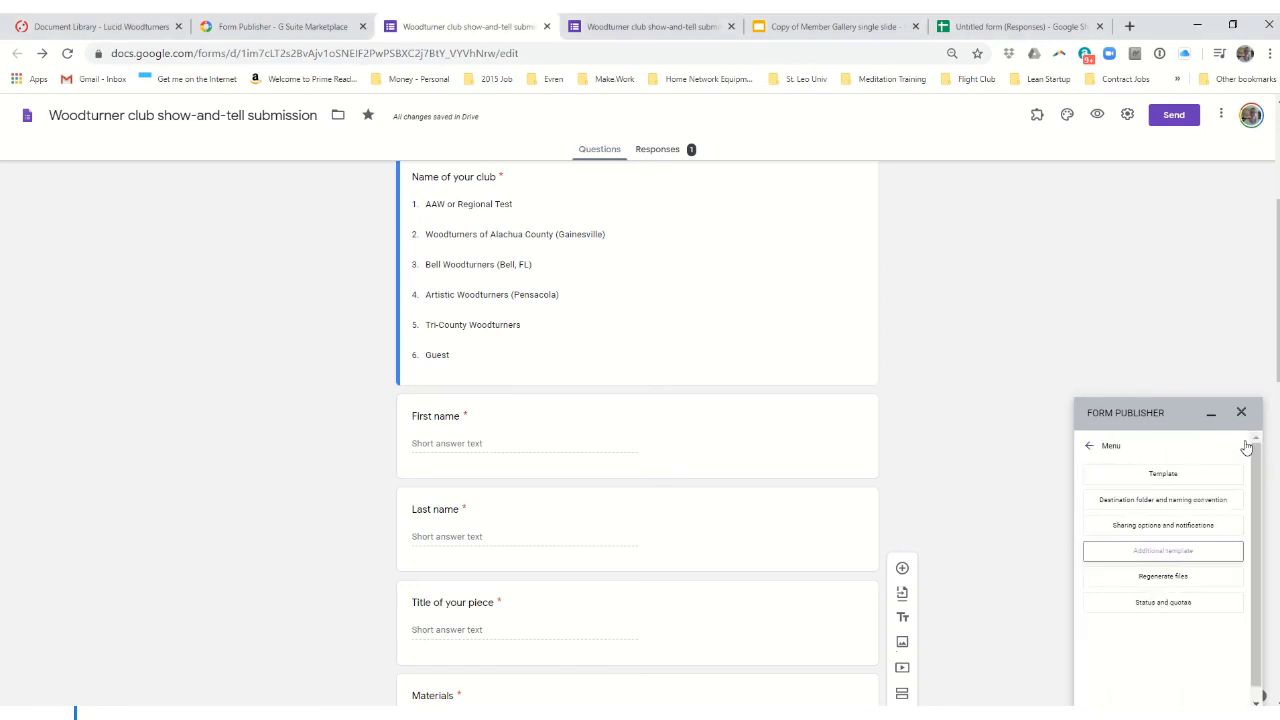
pyautogui.click(1176, 578)
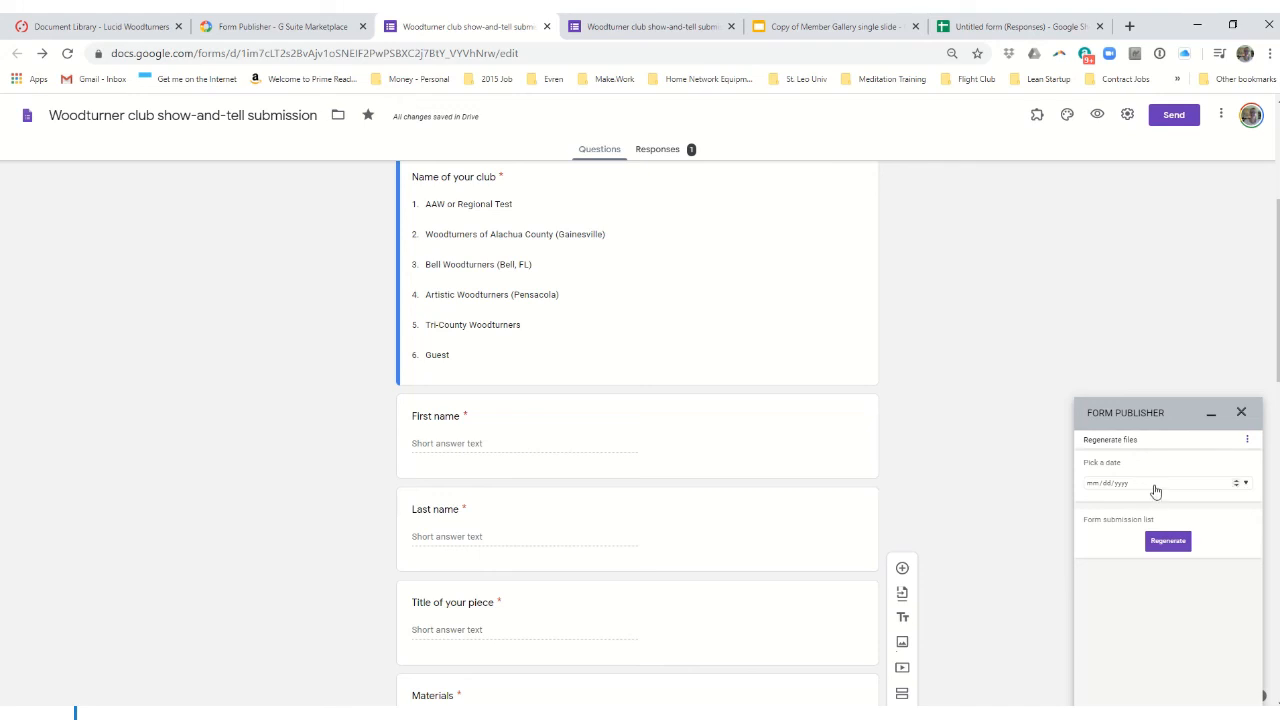
pyautogui.click(1246, 485)
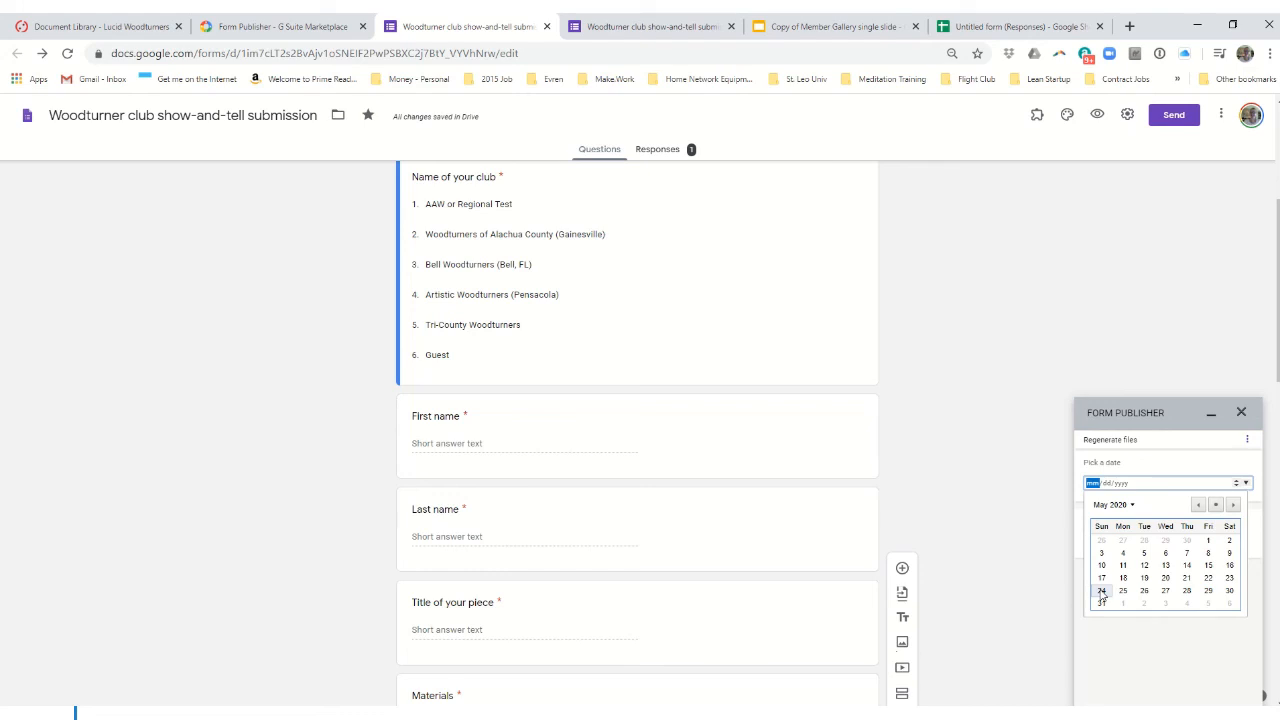
pyautogui.click(1102, 592)
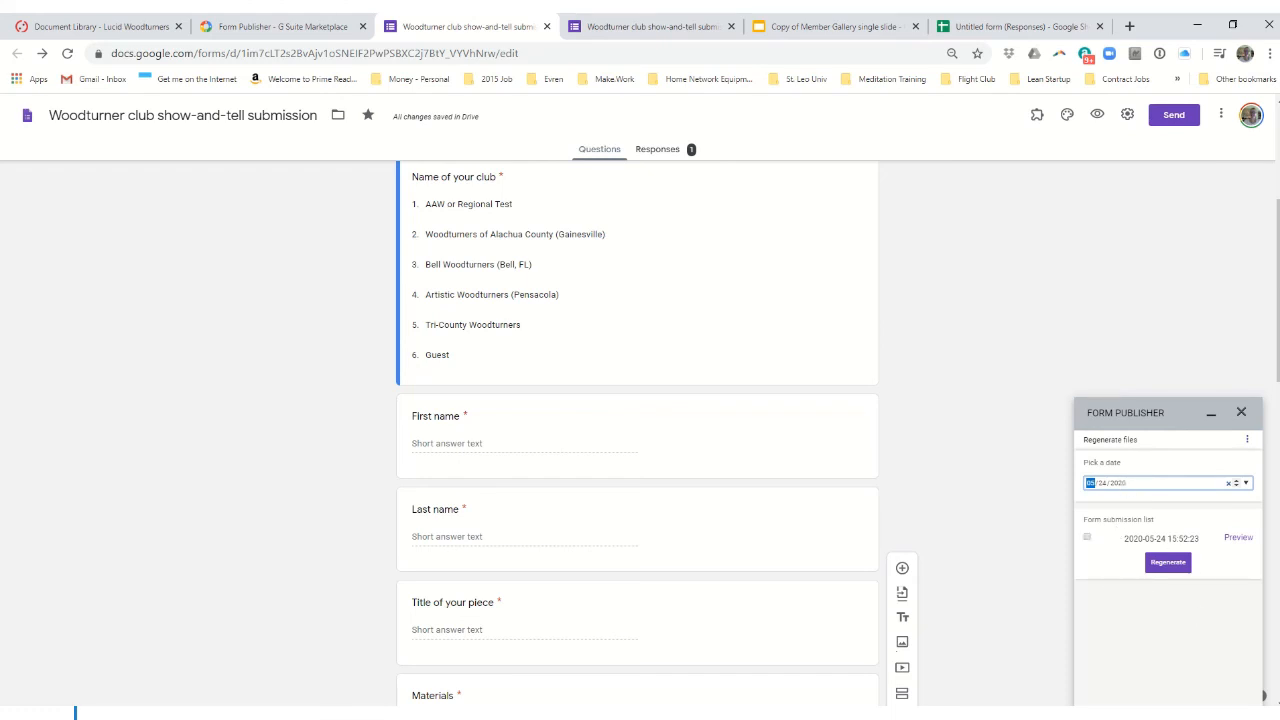
pyautogui.click(1088, 538)
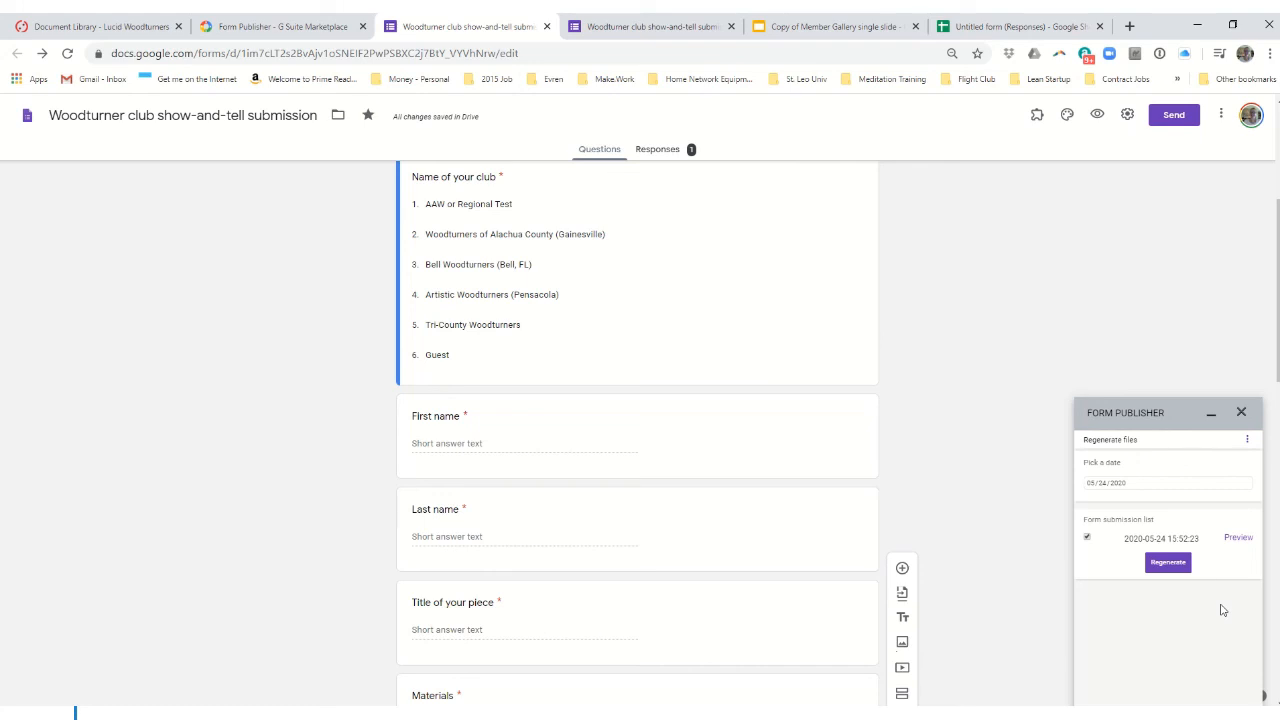
pyautogui.click(1167, 563)
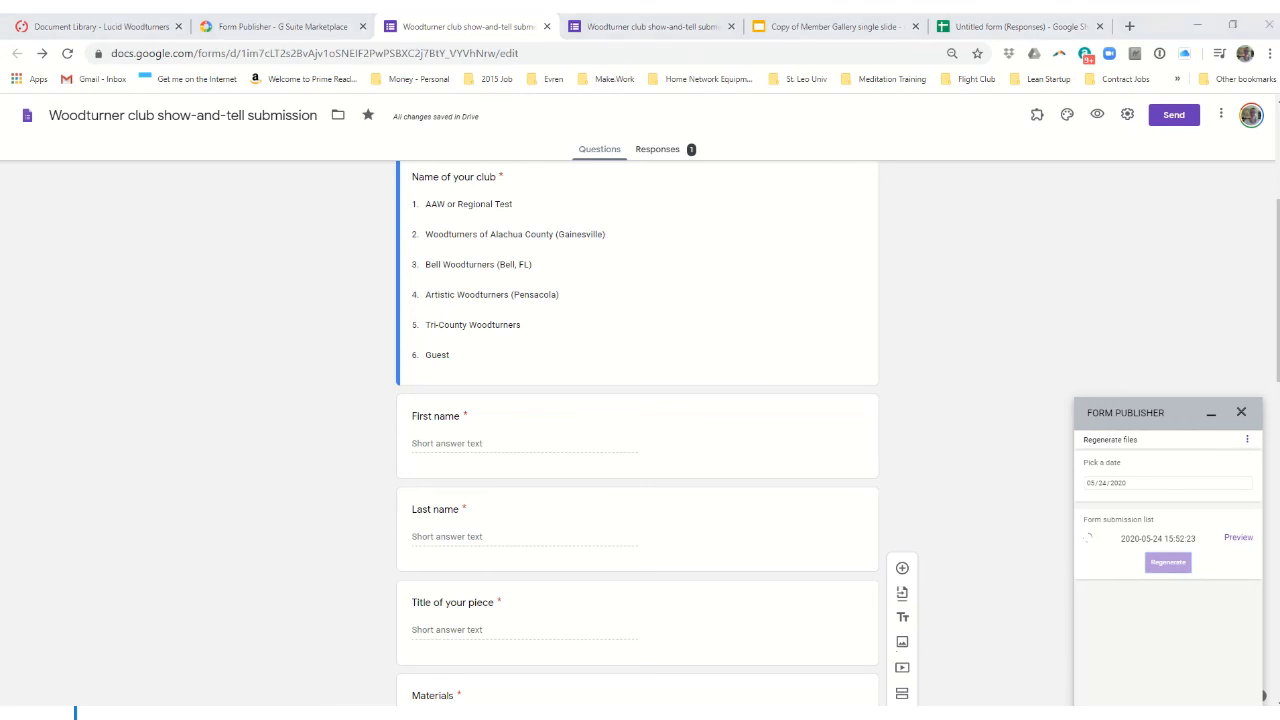
# - In Mail, view the Form Publisher - Guest 601 email, then open the Show and tell slide email's Guest 601.pptx
pyautogui.moveTo(1279, 74); pyautogui.dragTo(509, 57)
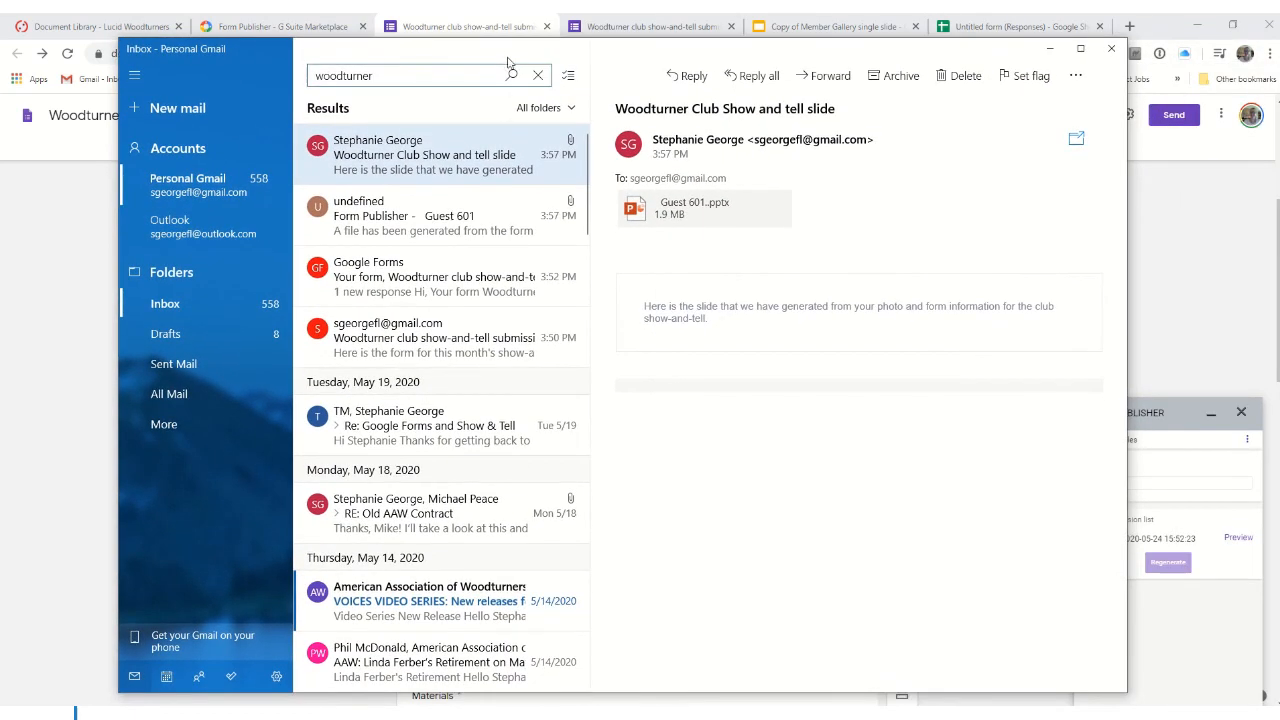
pyautogui.click(466, 221)
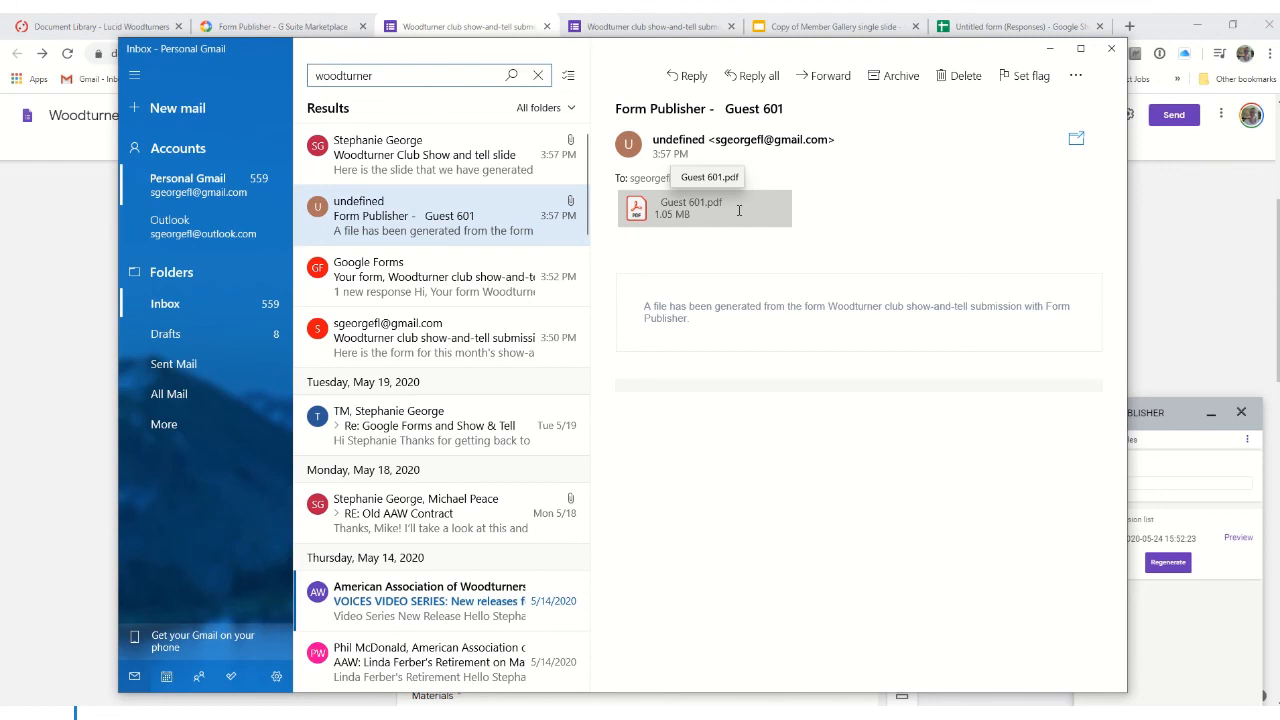
pyautogui.click(468, 160)
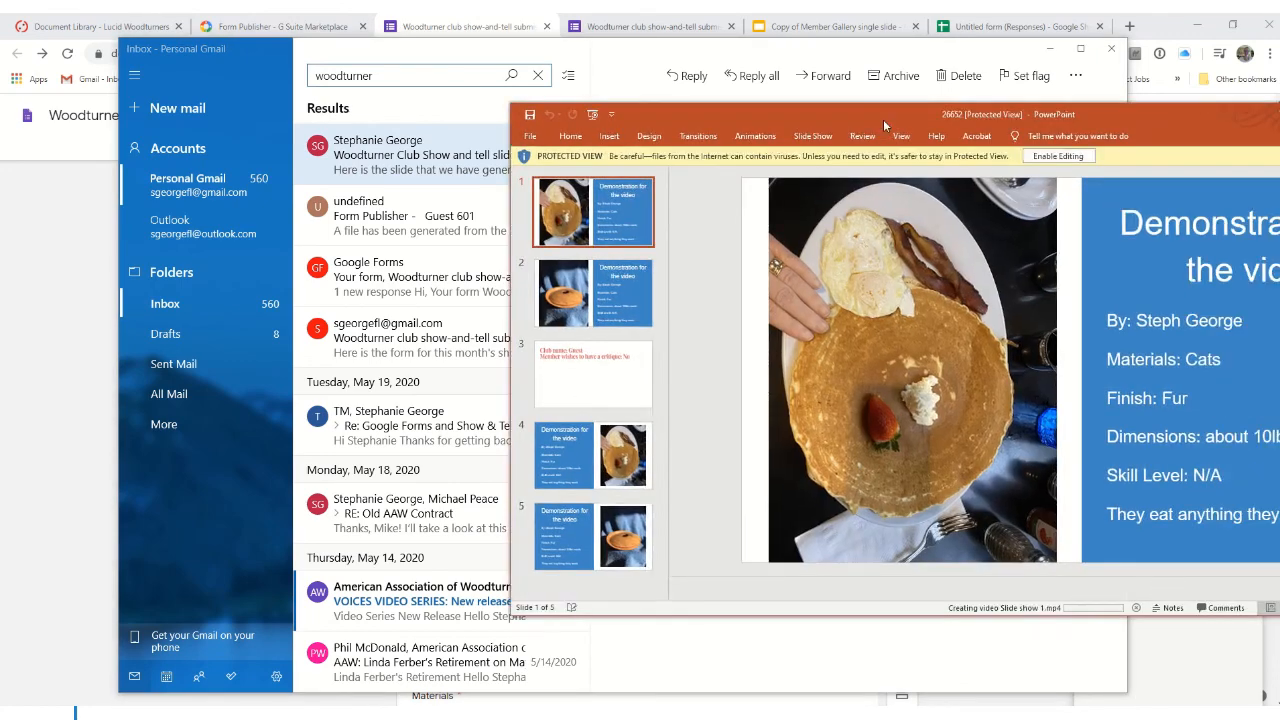
pyautogui.moveTo(883, 119); pyautogui.dragTo(452, 104)
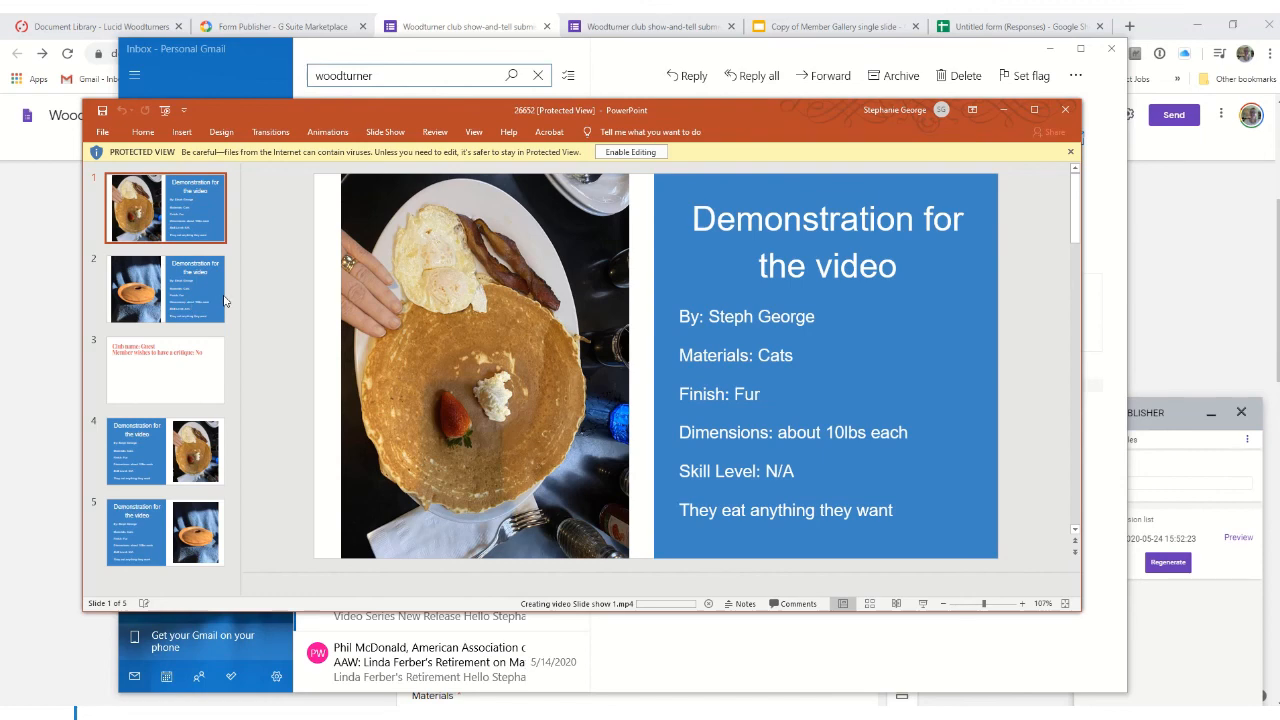
# - Check slide 2 of the Guest 601 deck, close PowerPoint, and move Mail aside to reveal the form
pyautogui.click(190, 304)
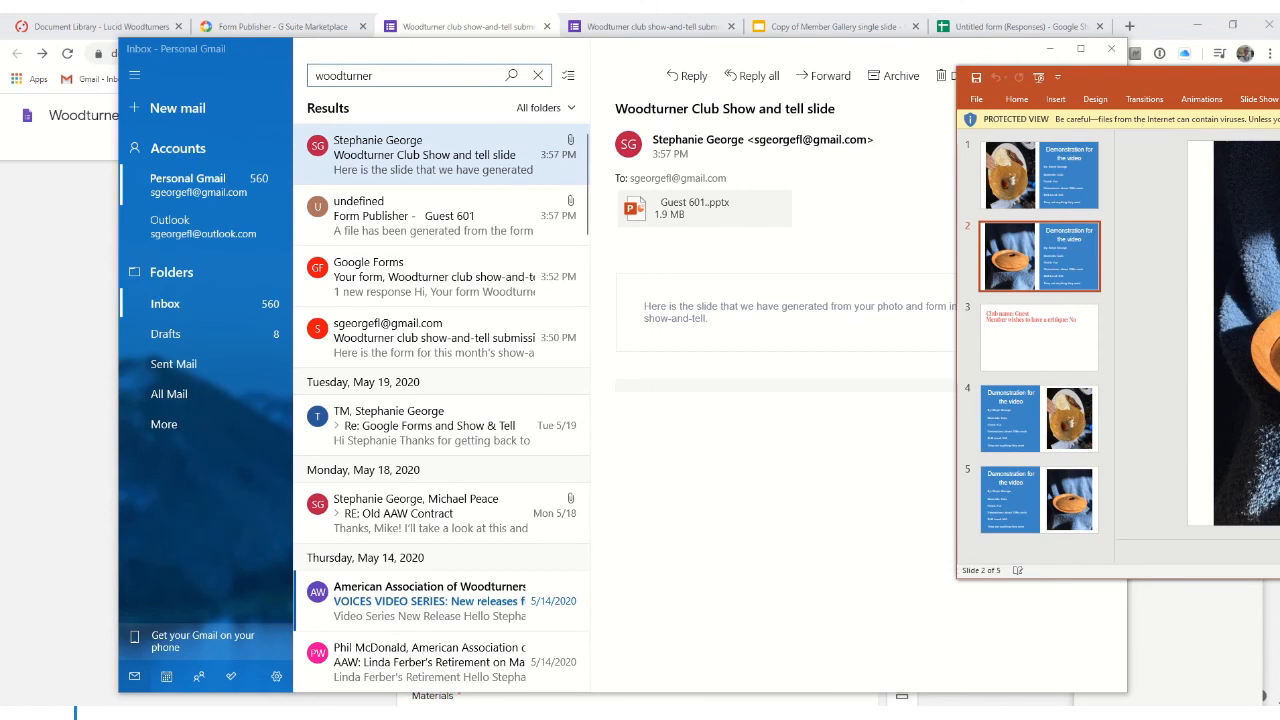
pyautogui.hotkey('alt', 'F4')
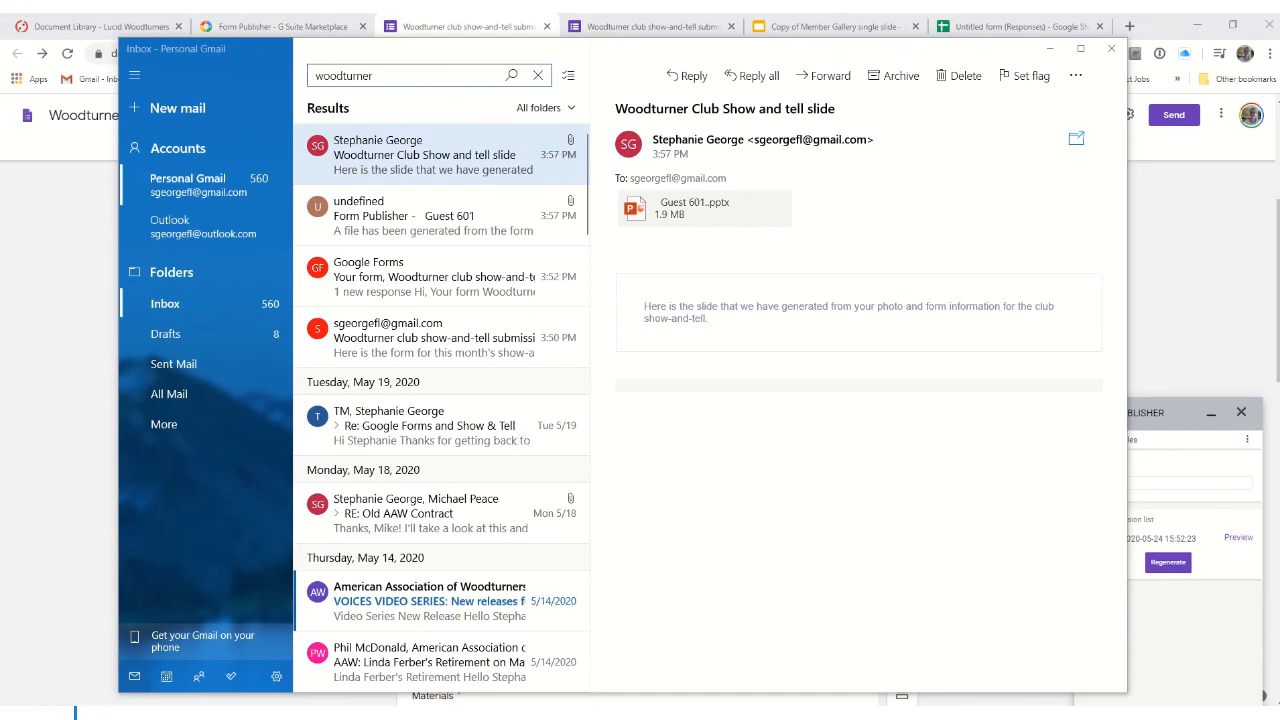
pyautogui.moveTo(844, 48); pyautogui.dragTo(1279, 34)
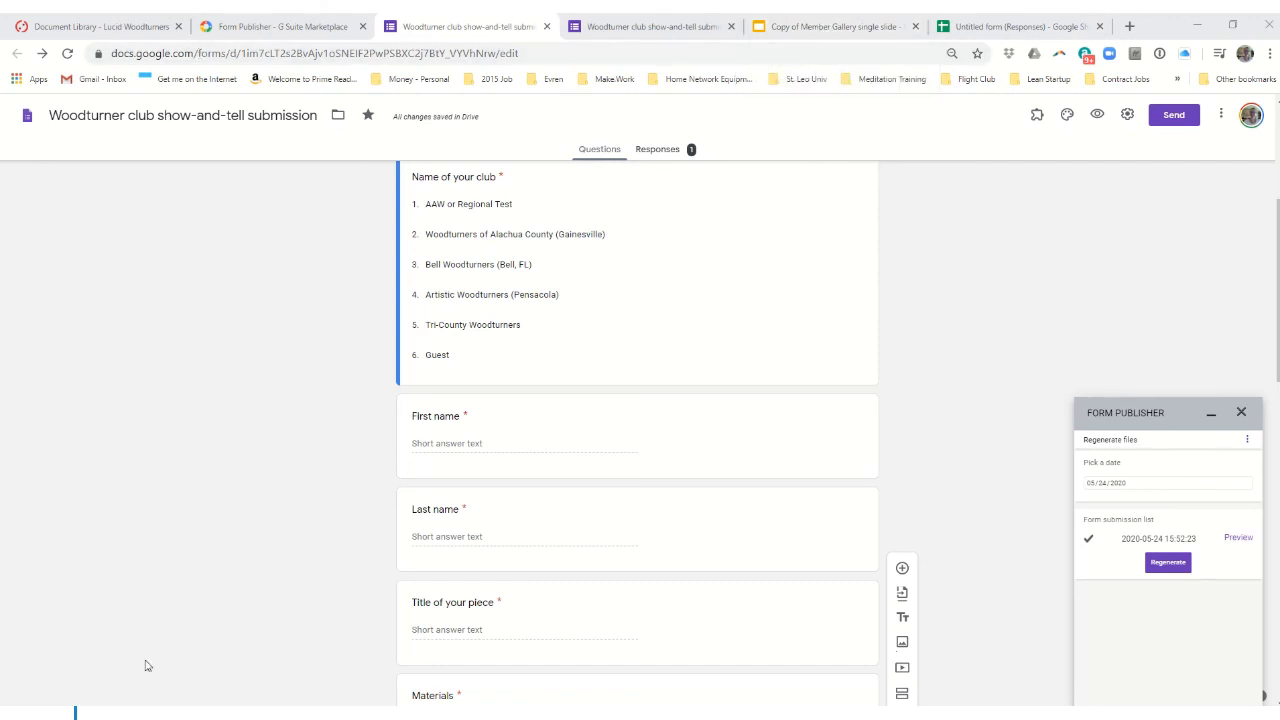
# - Open Form Publisher's destination folder in Google Drive, then bring up the Woodturner club File Explorer window
pyautogui.moveTo(75, 714)
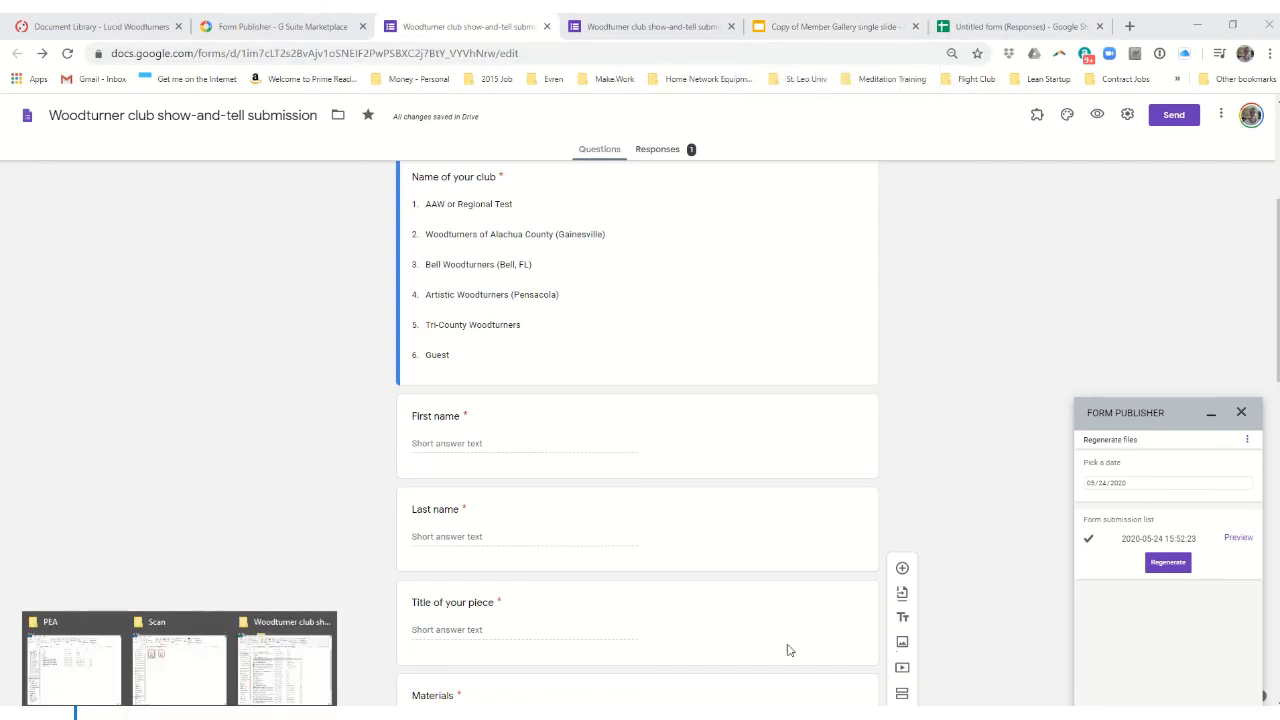
pyautogui.click(1246, 440)
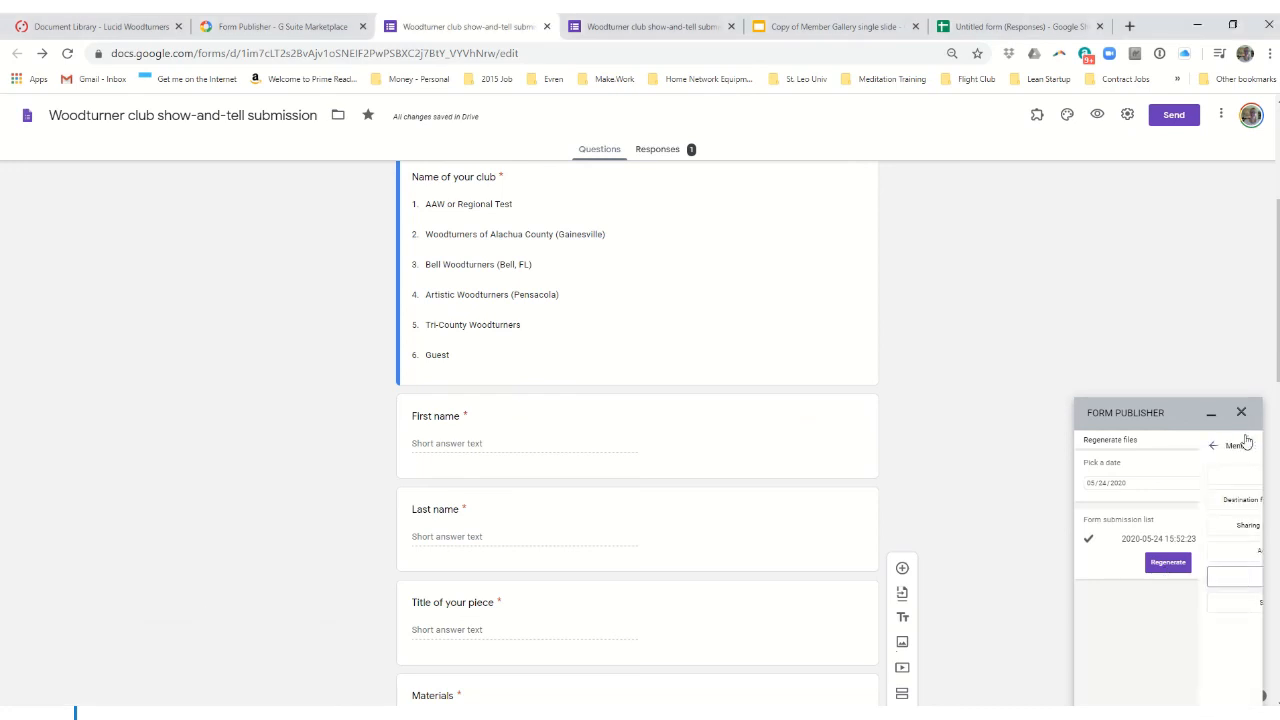
pyautogui.click(1196, 508)
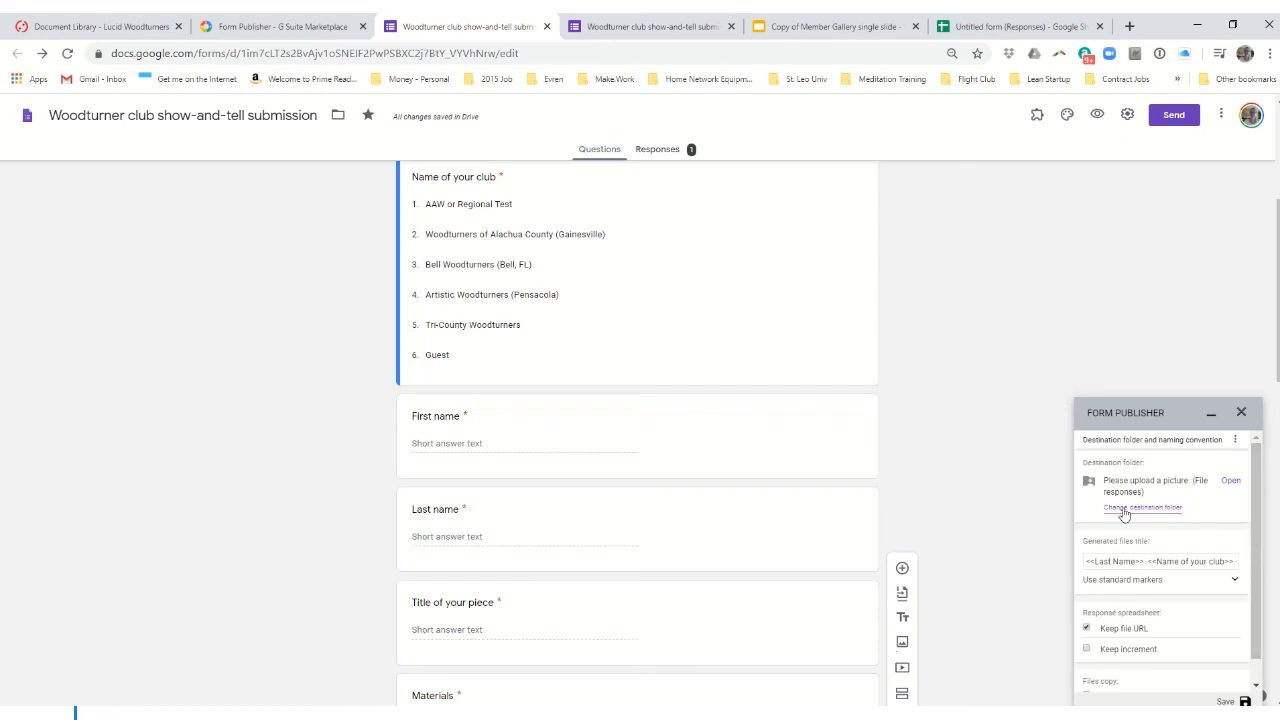
pyautogui.click(1232, 484)
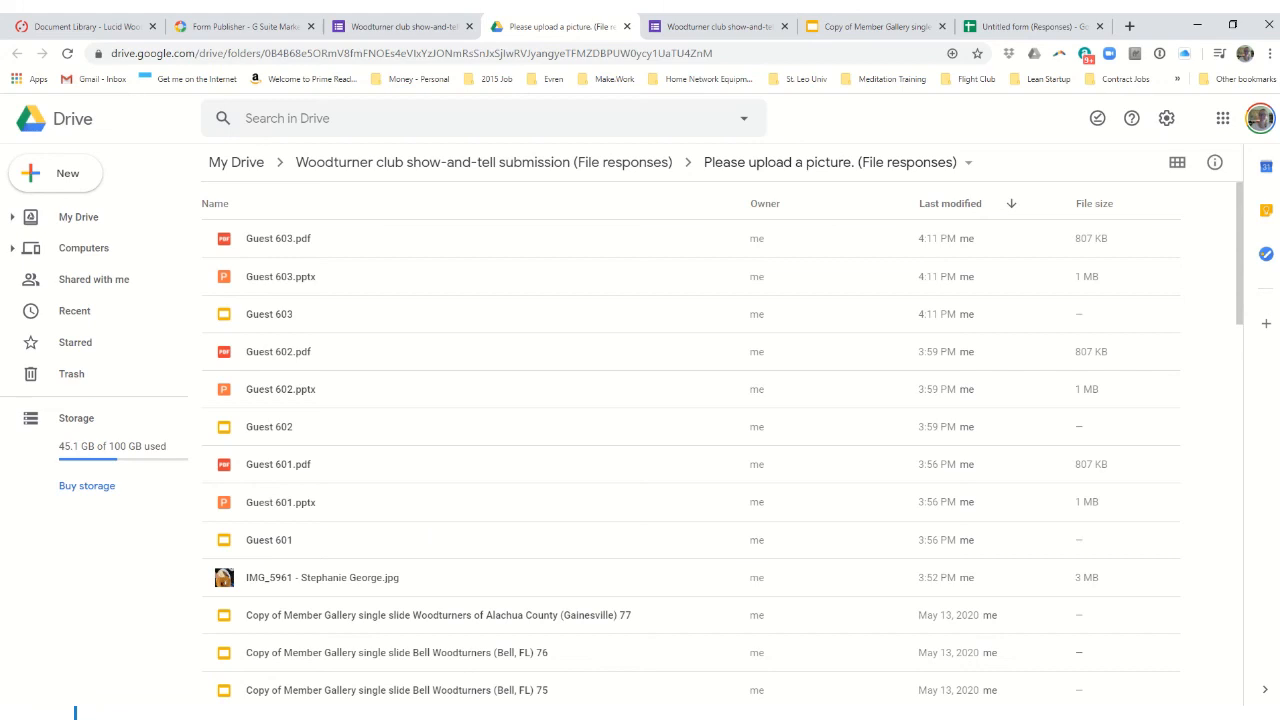
pyautogui.moveTo(75, 715)
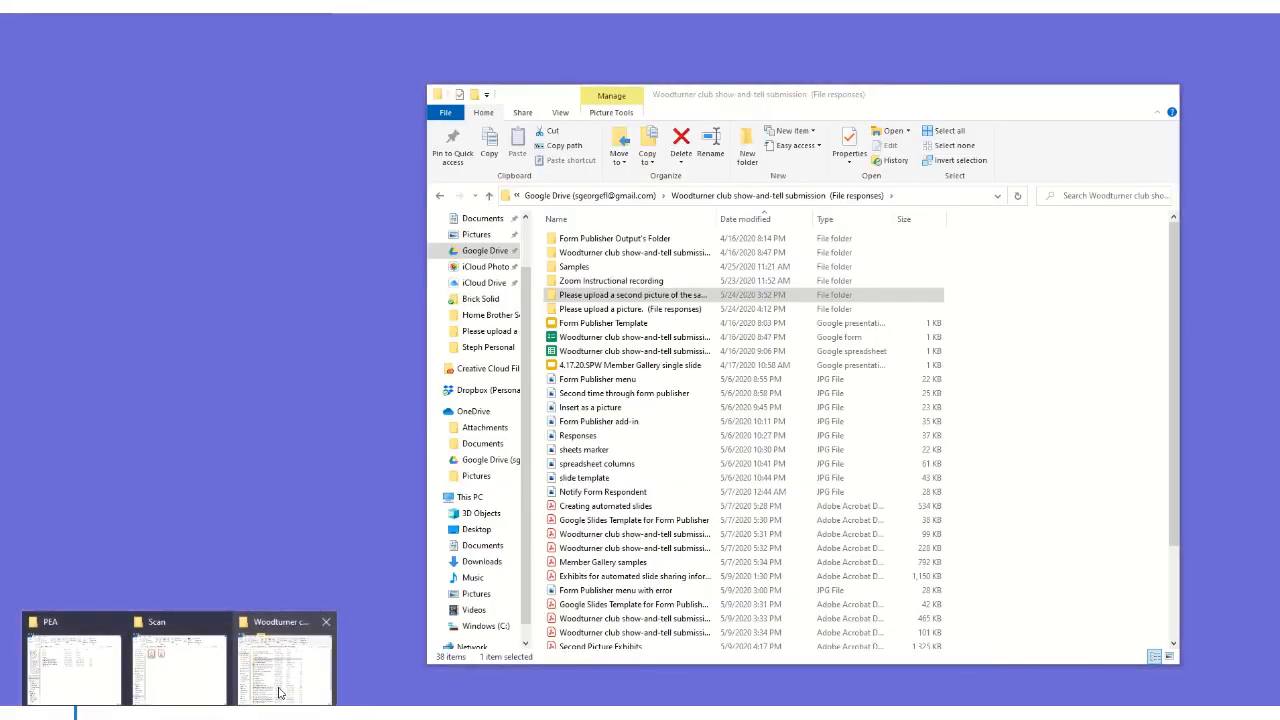
pyautogui.click(283, 665)
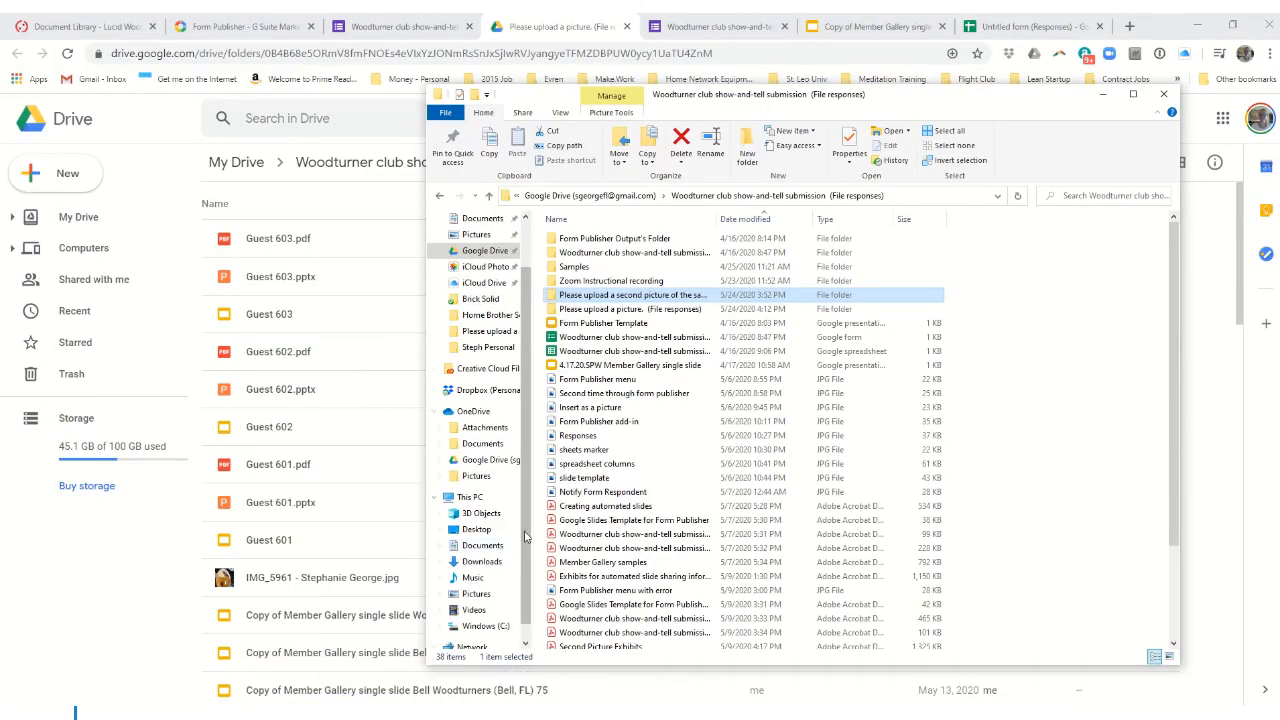
# - Minimize Chrome and PowerPoint, open 'Please upload a picture. (File responses)', then switch to 2020-05 Combined
pyautogui.click(1195, 24)
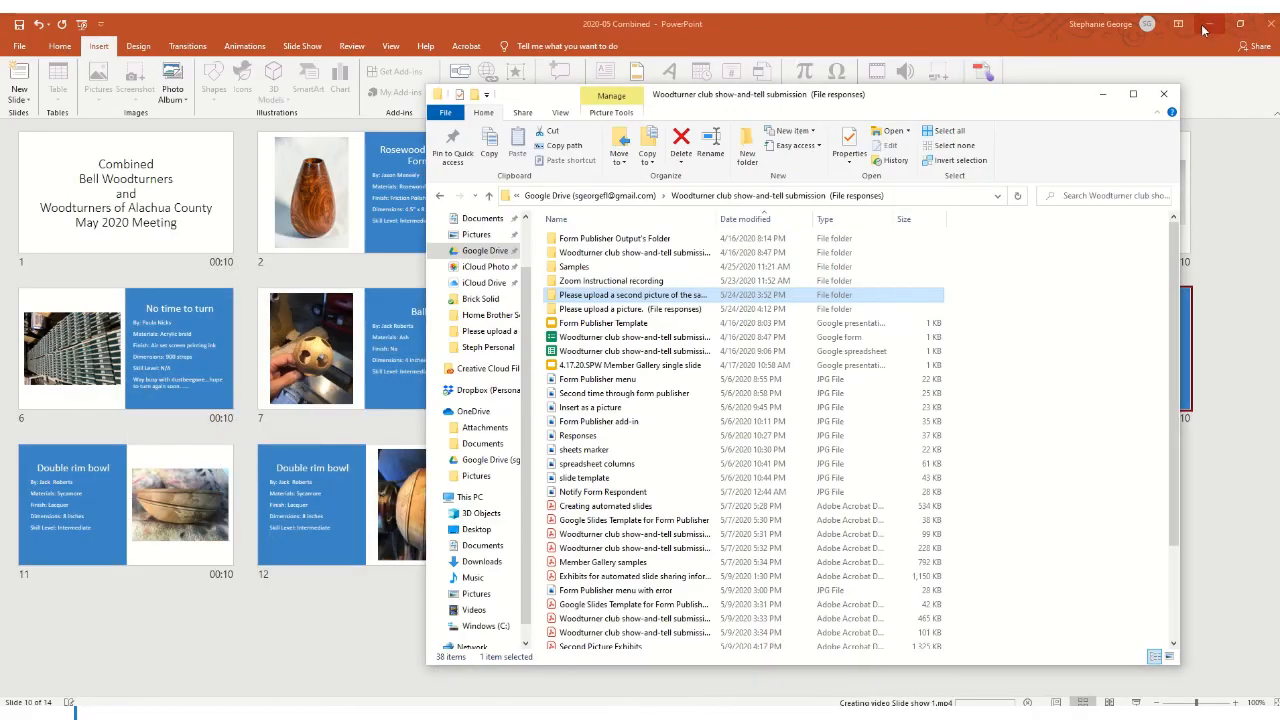
pyautogui.click(1208, 24)
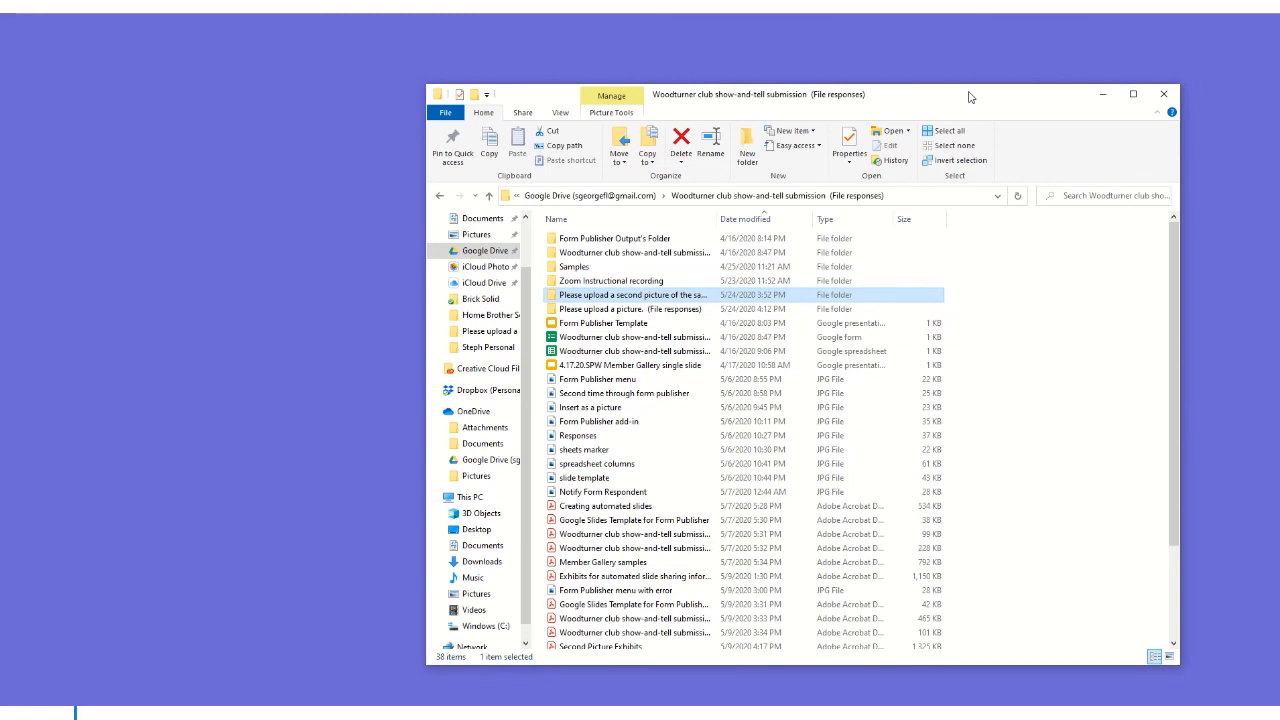
pyautogui.click(597, 298)
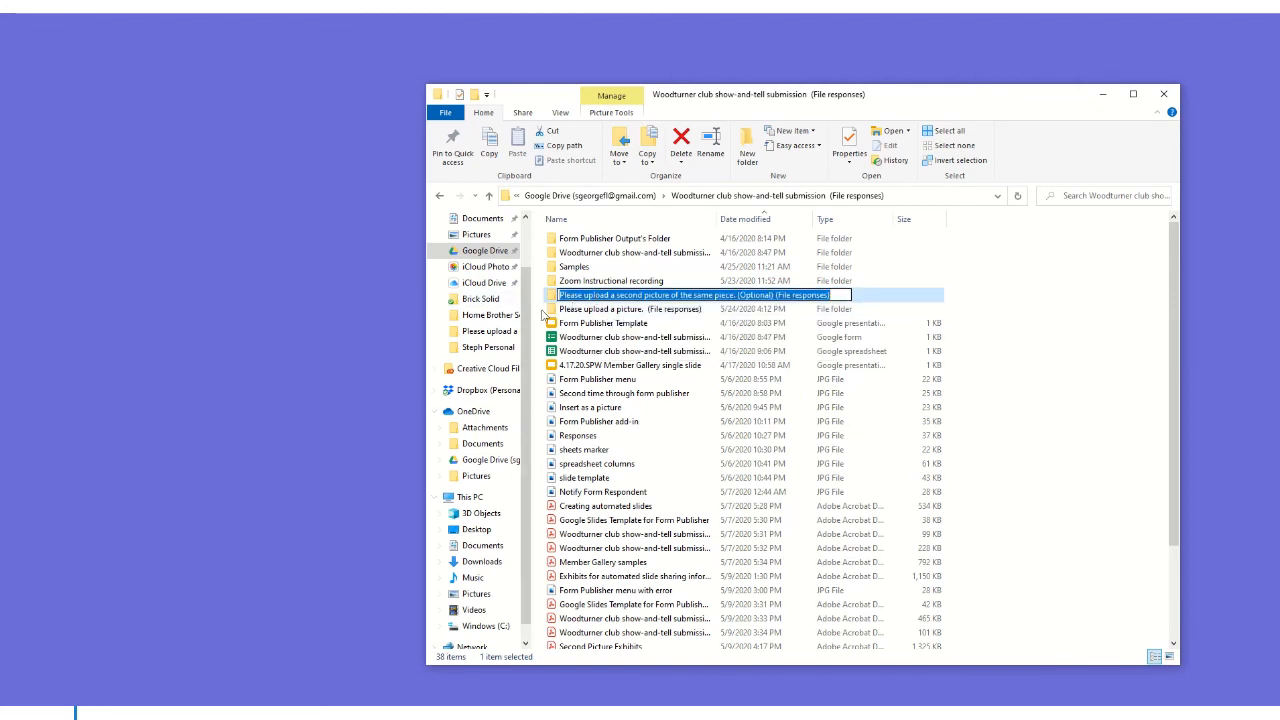
pyautogui.doubleClick(556, 309)
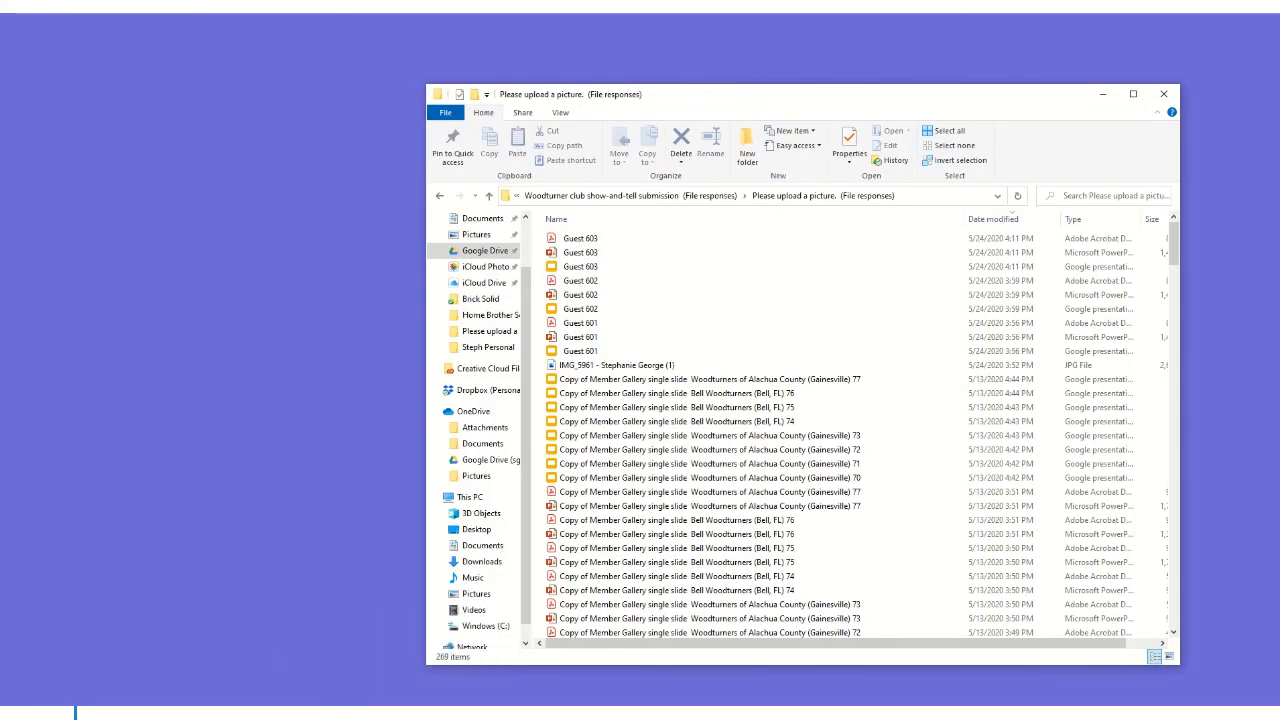
pyautogui.moveTo(671, 715)
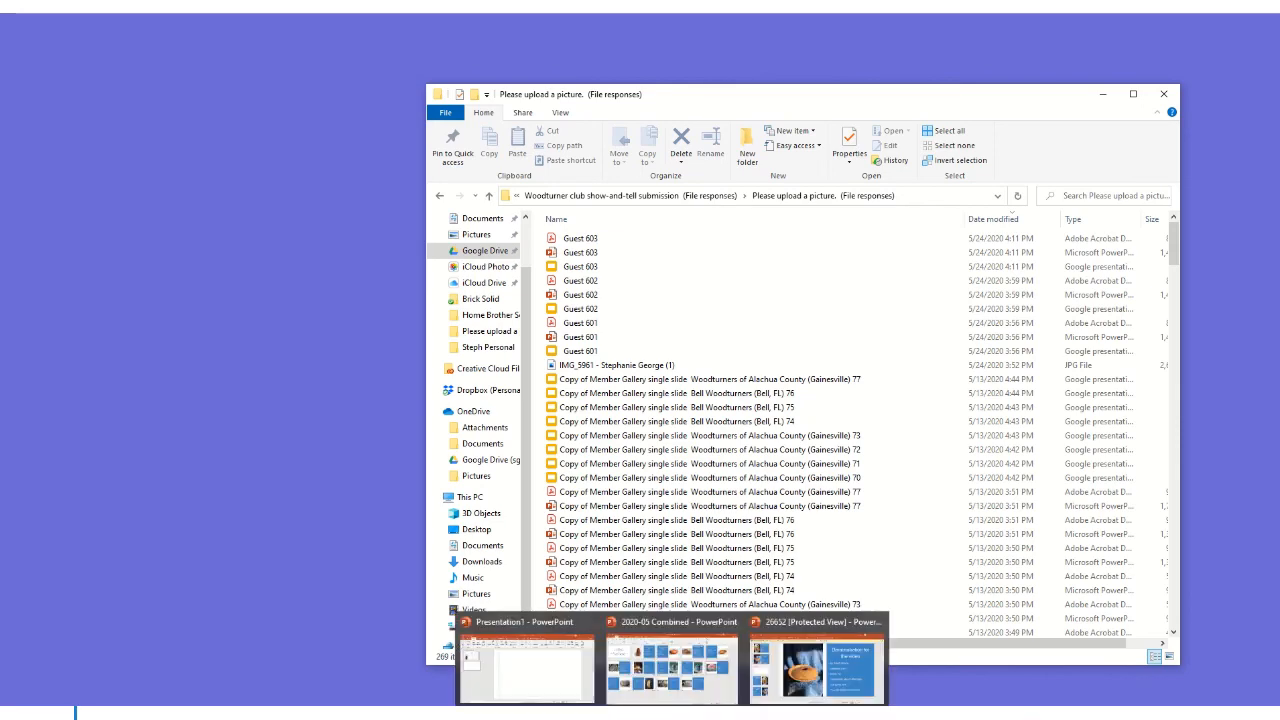
pyautogui.click(671, 665)
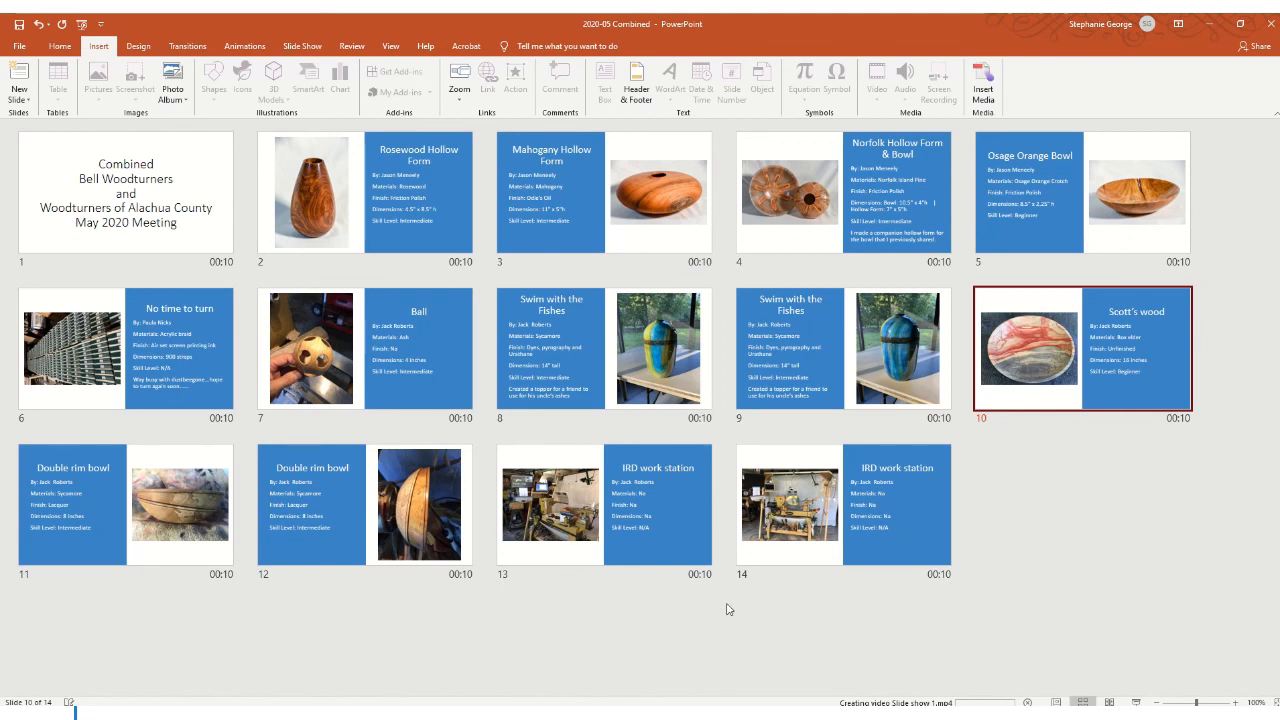
# - Open slide 13 in Normal view, then review slides 14, 7 (Ball), 6 (No time to turn) and 14
pyautogui.doubleClick(672, 530)
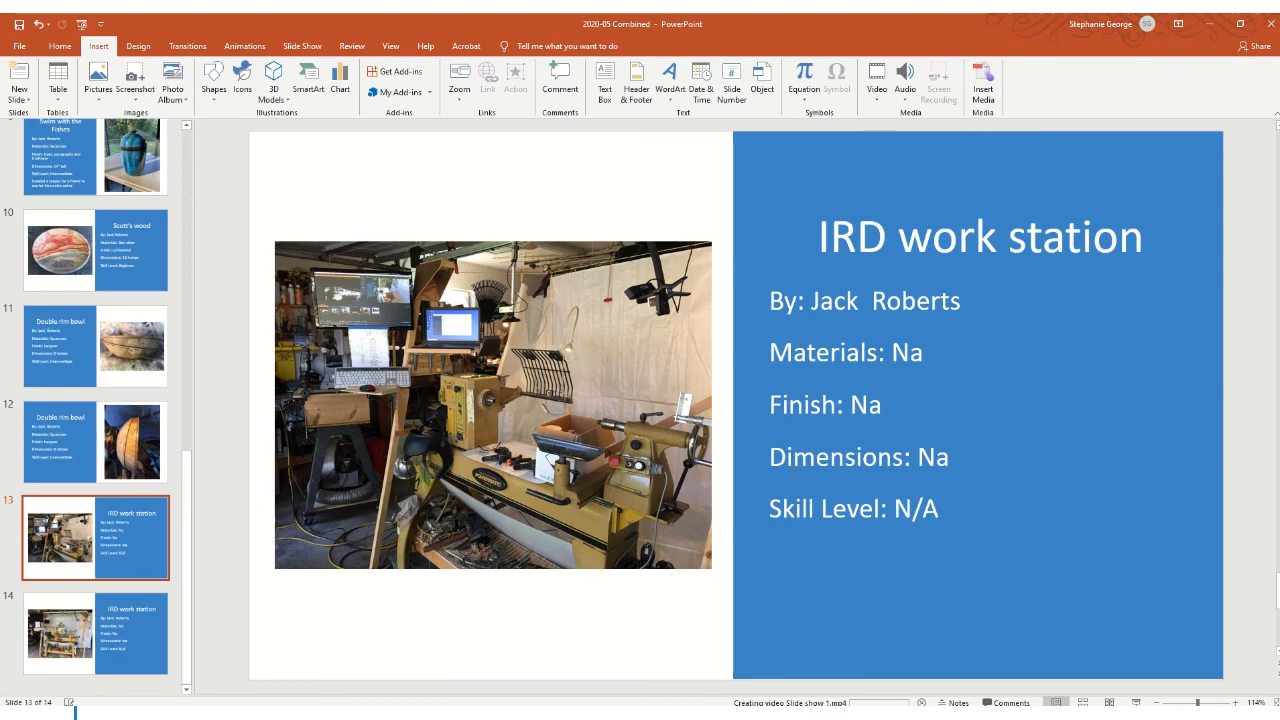
pyautogui.click(142, 627)
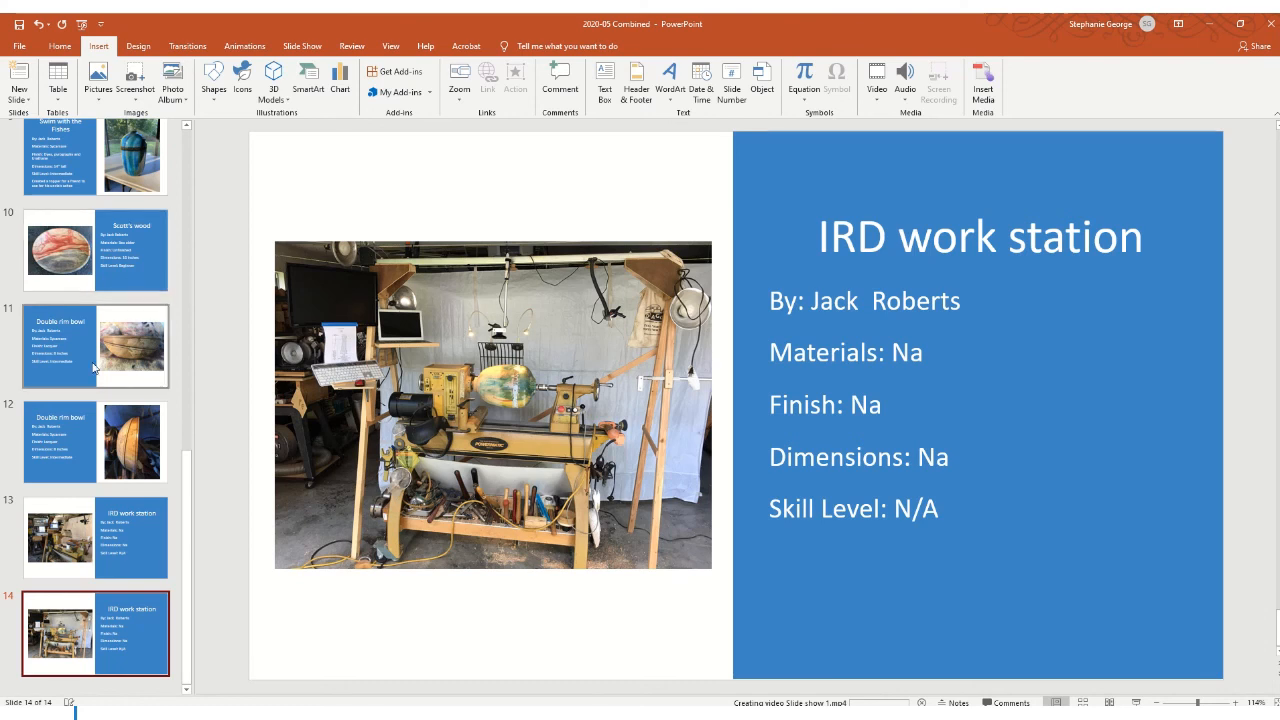
pyautogui.scroll(2, 135, 461)
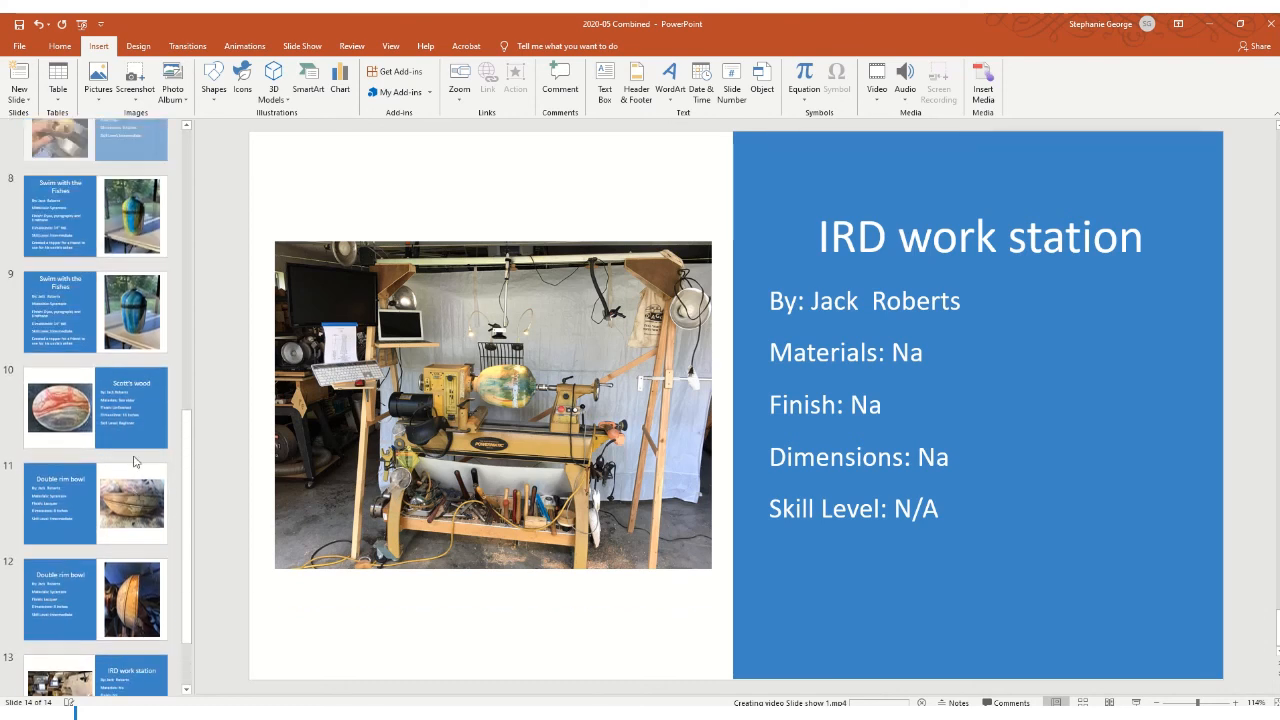
pyautogui.scroll(3, 135, 461)
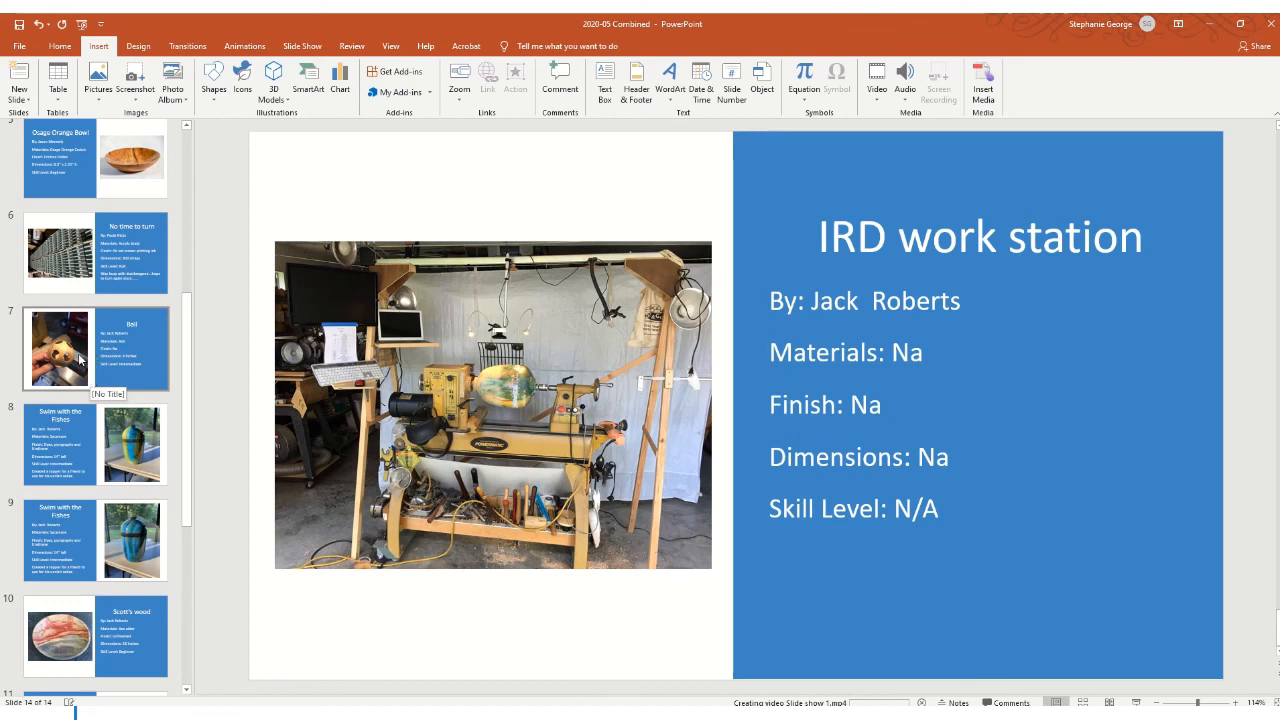
pyautogui.click(82, 361)
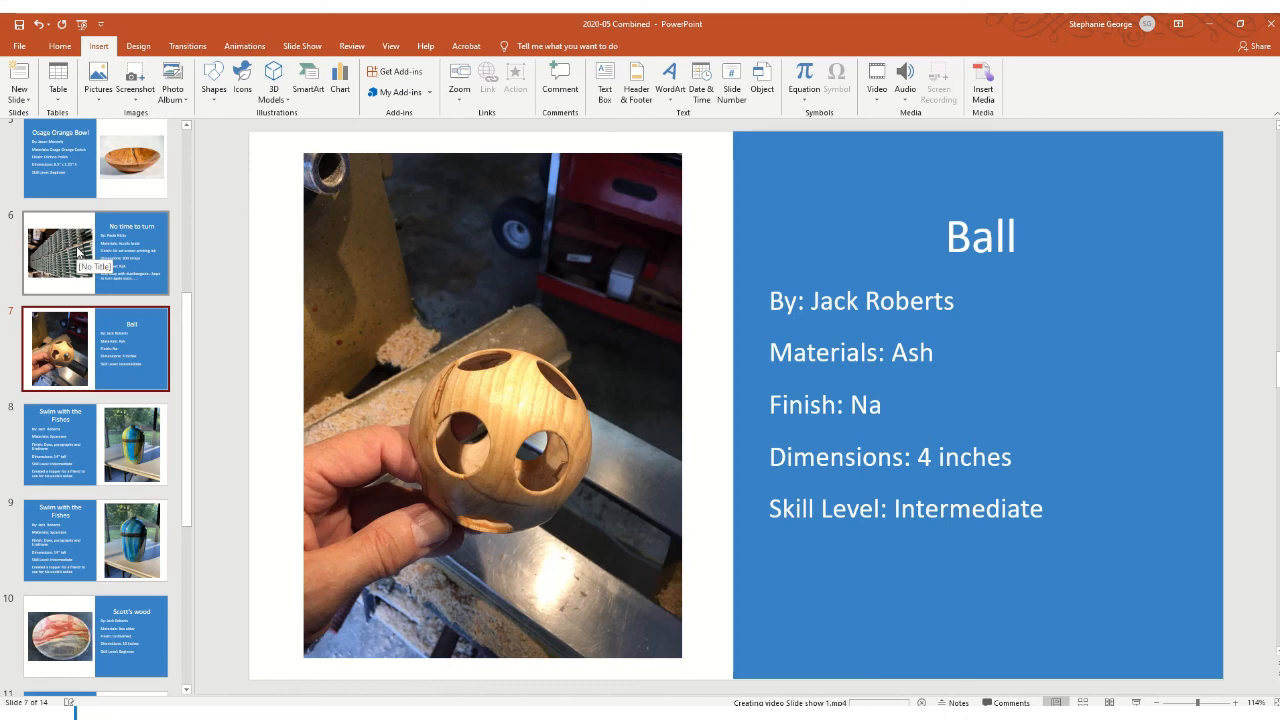
pyautogui.click(79, 251)
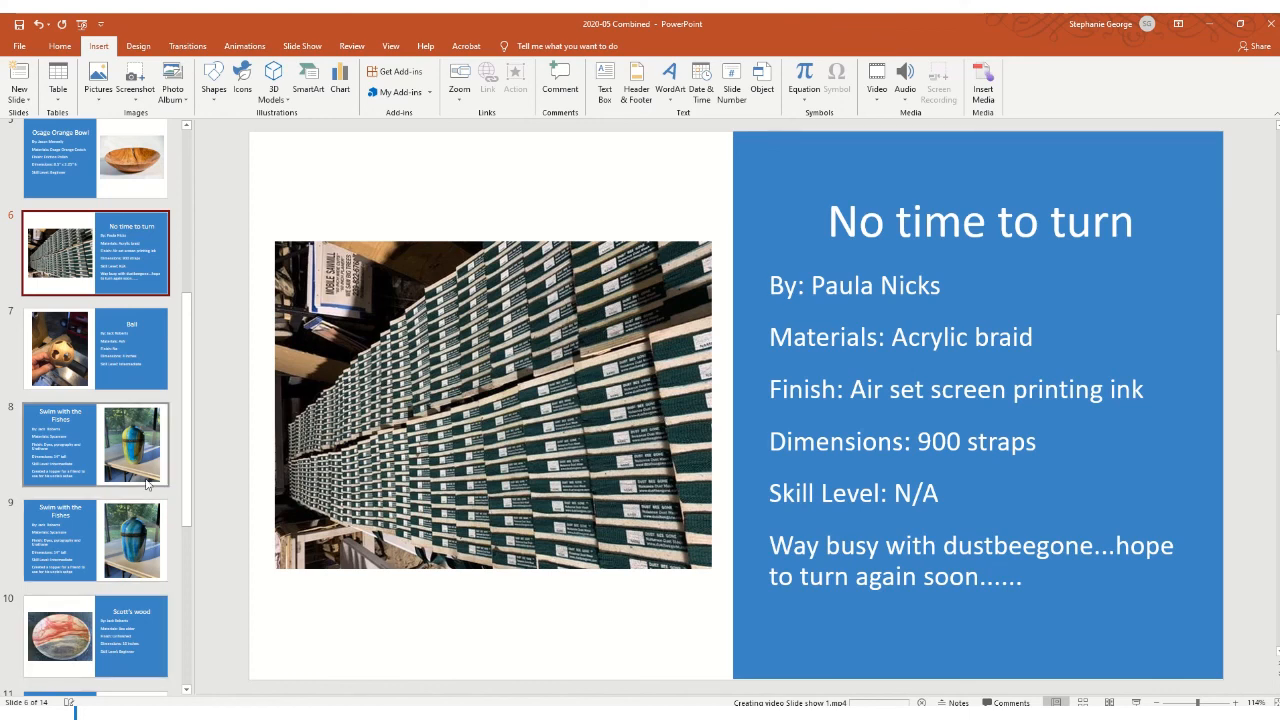
pyautogui.scroll(-3, 146, 484)
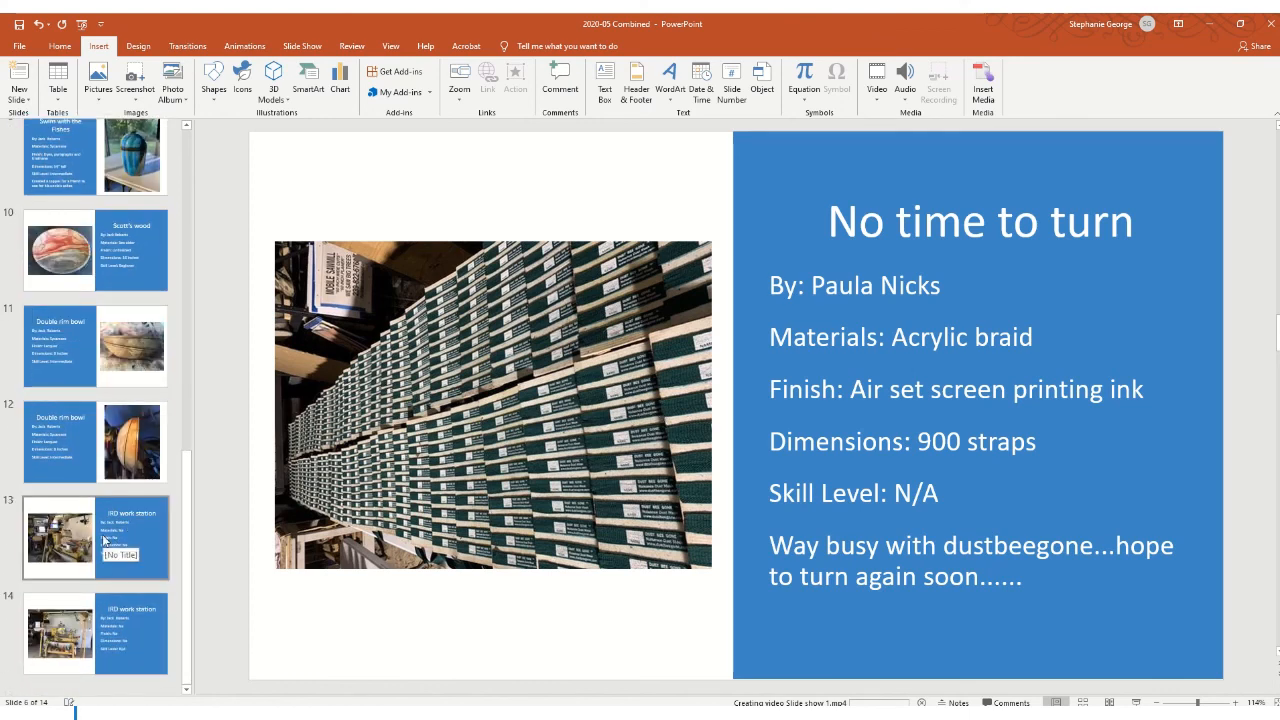
pyautogui.click(122, 644)
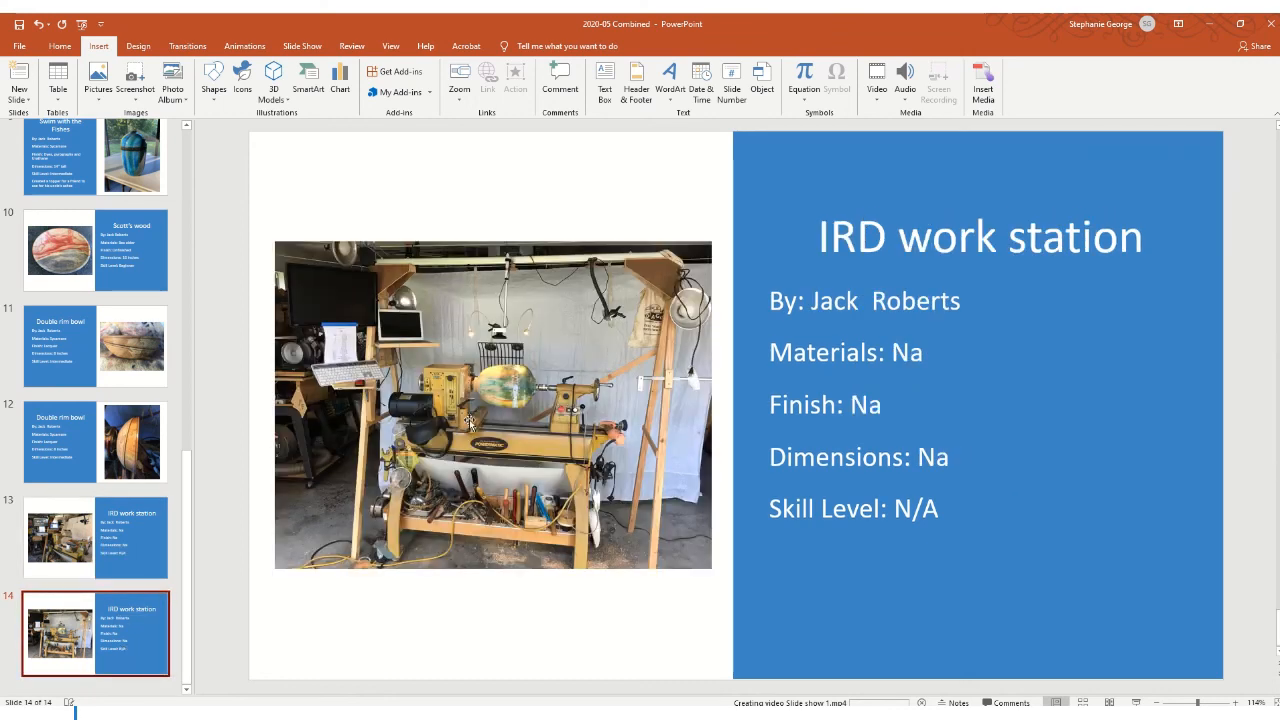